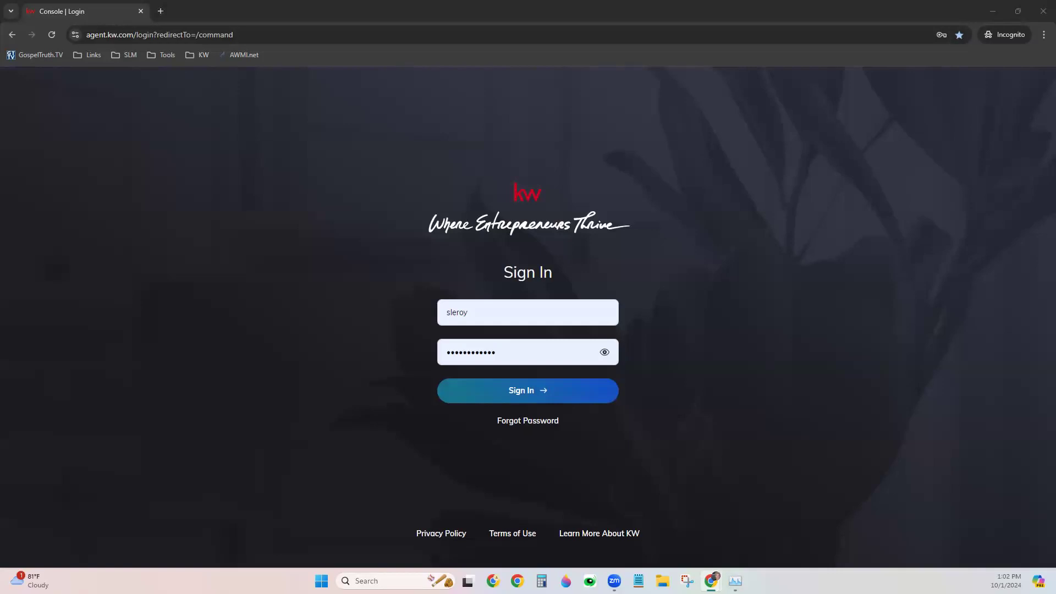
# Sign in to KW Command and reach the dashboard showing a 67.0% Database Health score.
pyautogui.click(517, 396)
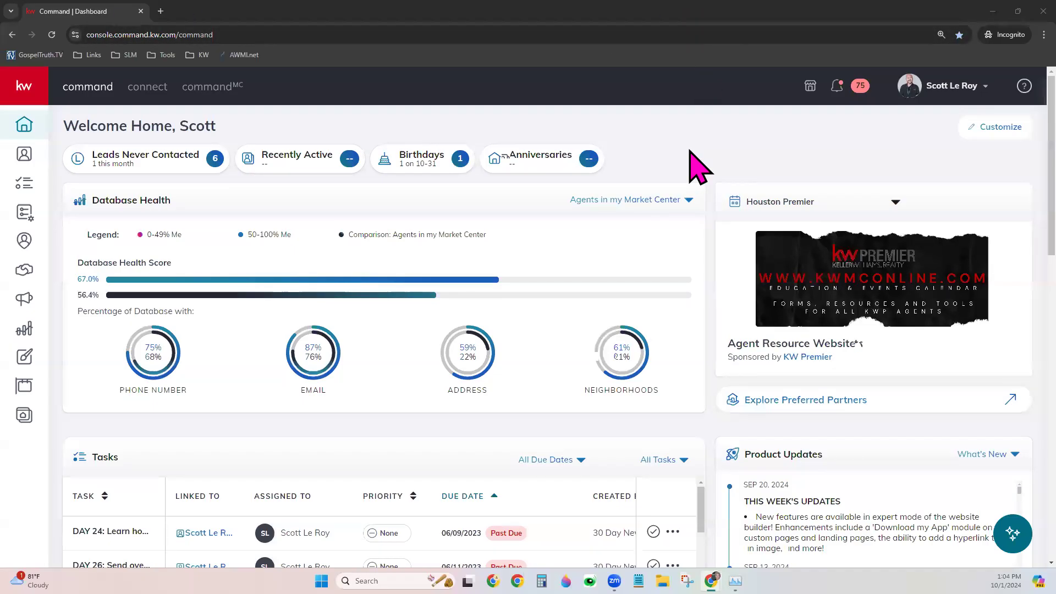
# Go from the account menu to Settings, then Connect Settings, then Marketing Profile.
pyautogui.click(958, 90)
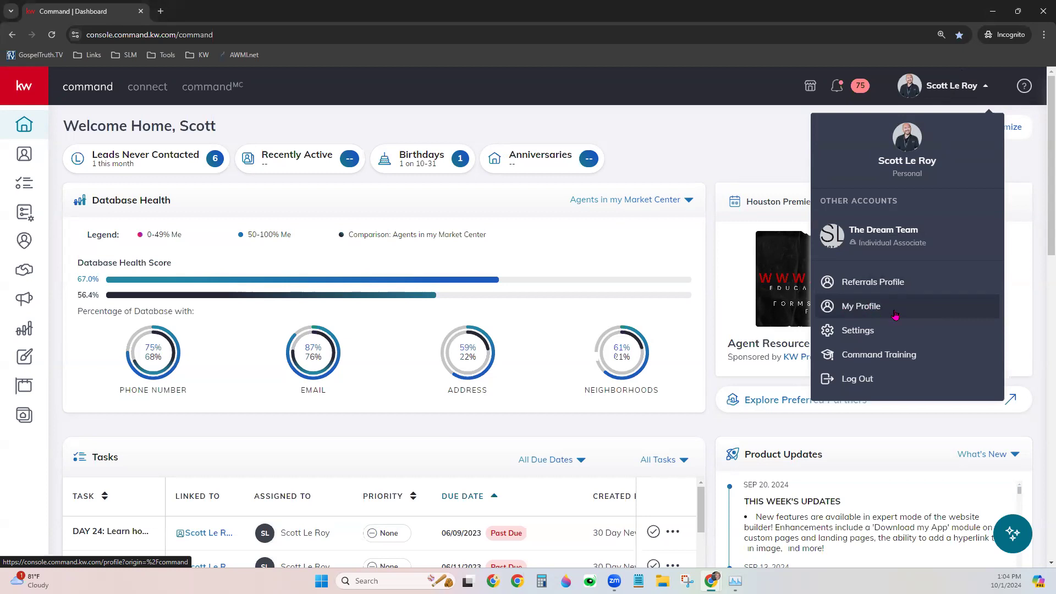
pyautogui.click(858, 331)
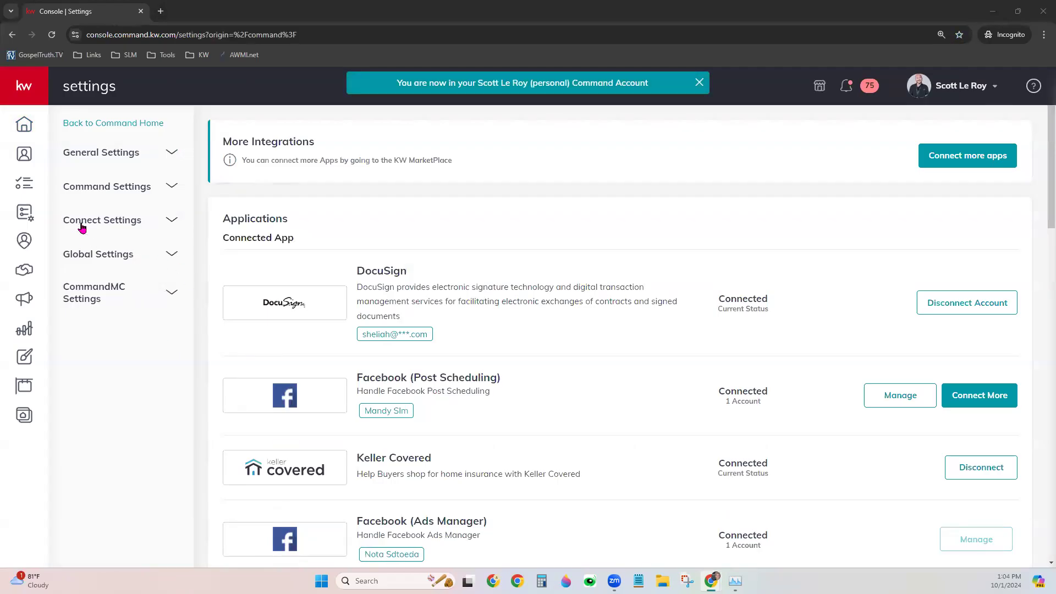
pyautogui.click(119, 222)
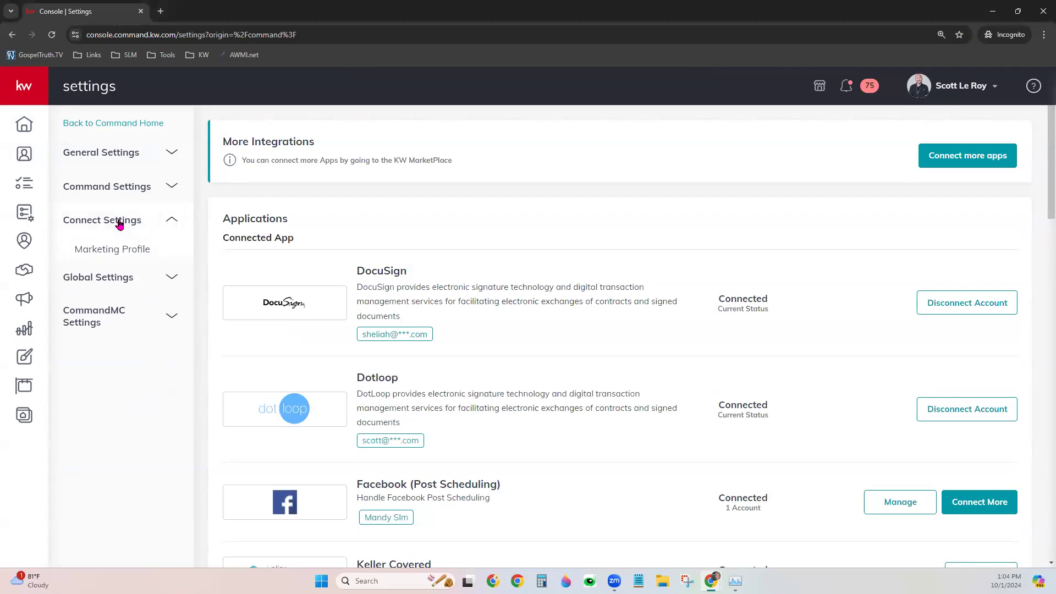
pyautogui.click(138, 253)
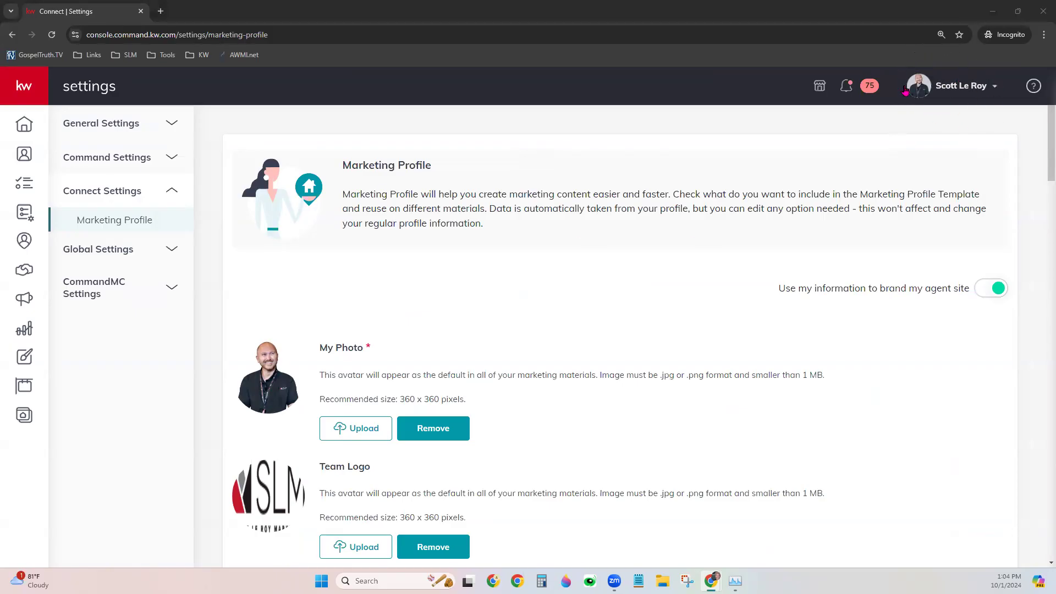
# Show the account dropdown with its profile, settings and log-out options.
pyautogui.click(946, 88)
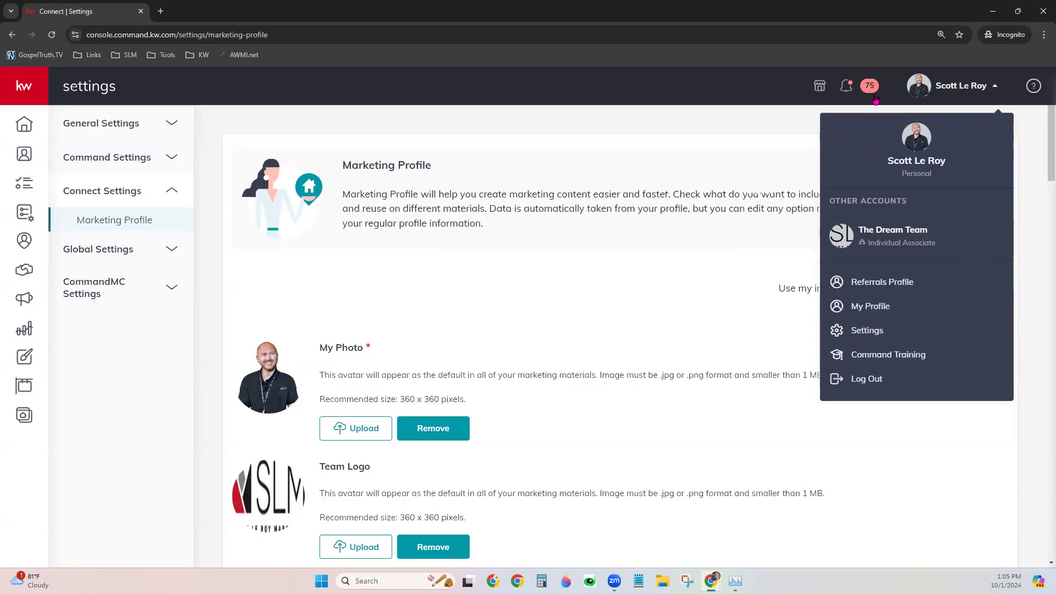
# Close the account dropdown so the full Marketing Profile page is visible.
pyautogui.click(617, 251)
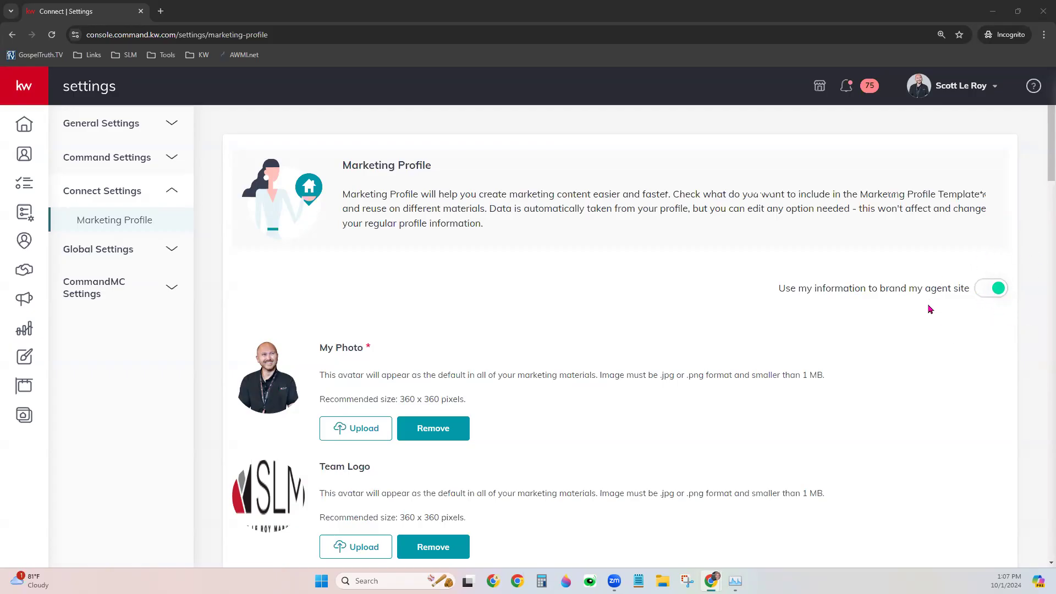
pyautogui.scroll(-3, 765, 312)
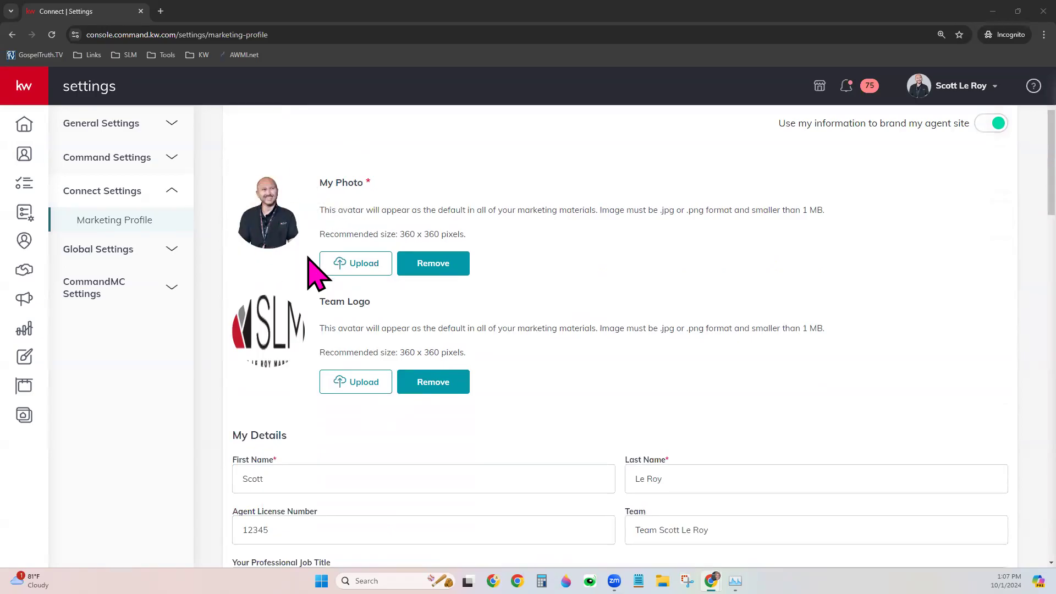
pyautogui.moveTo(400, 234); pyautogui.dragTo(472, 246)
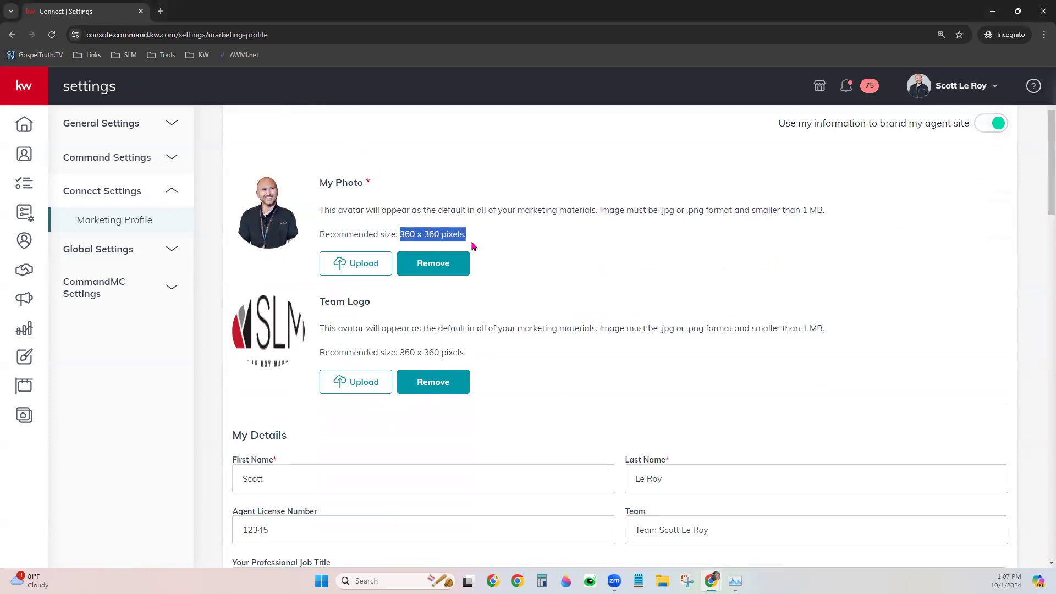
pyautogui.click(537, 247)
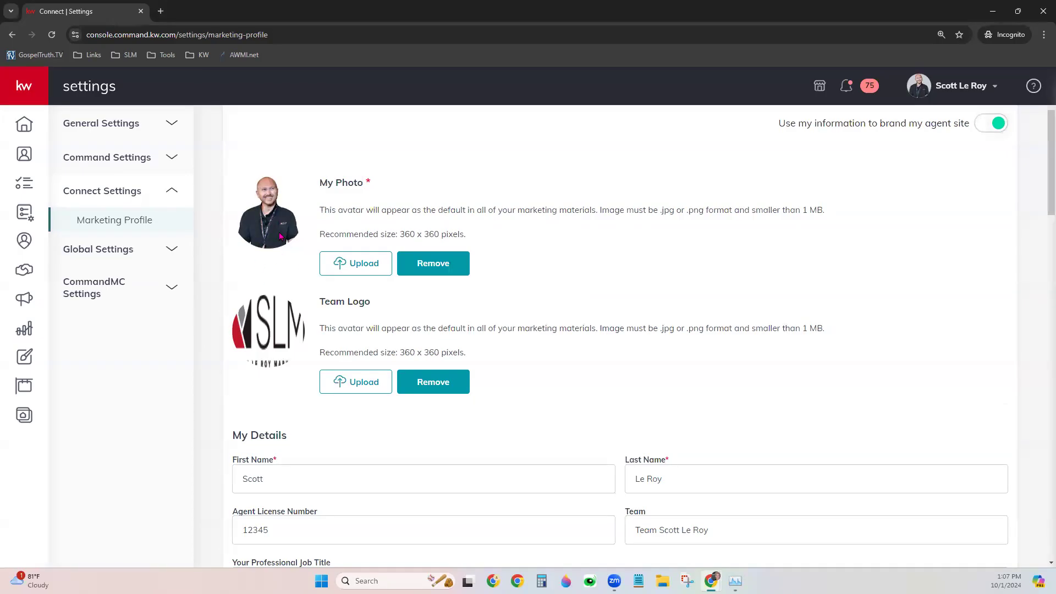
pyautogui.scroll(-1, 276, 359)
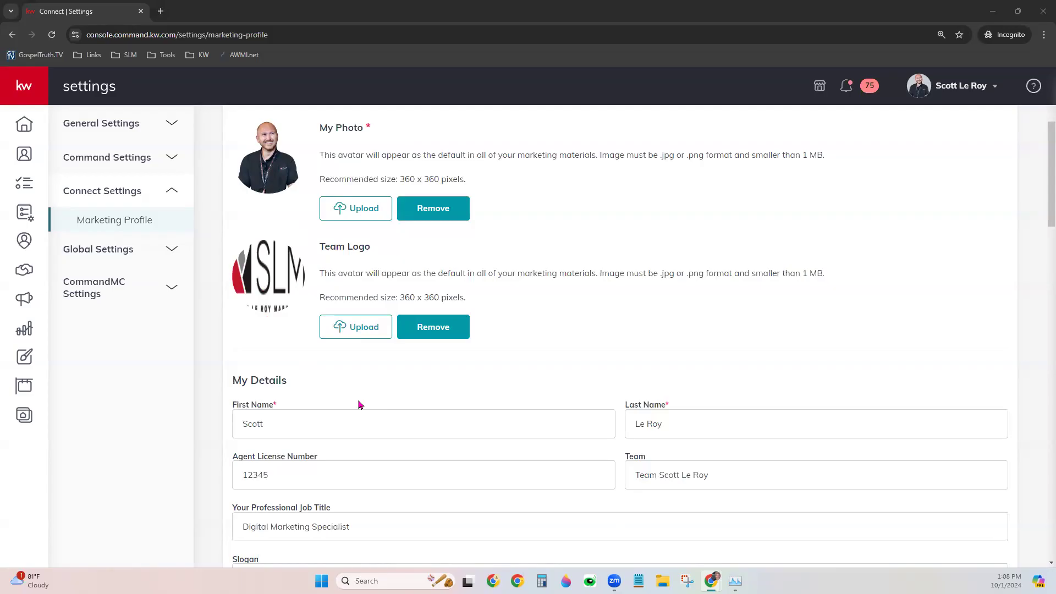
pyautogui.scroll(-4, 577, 350)
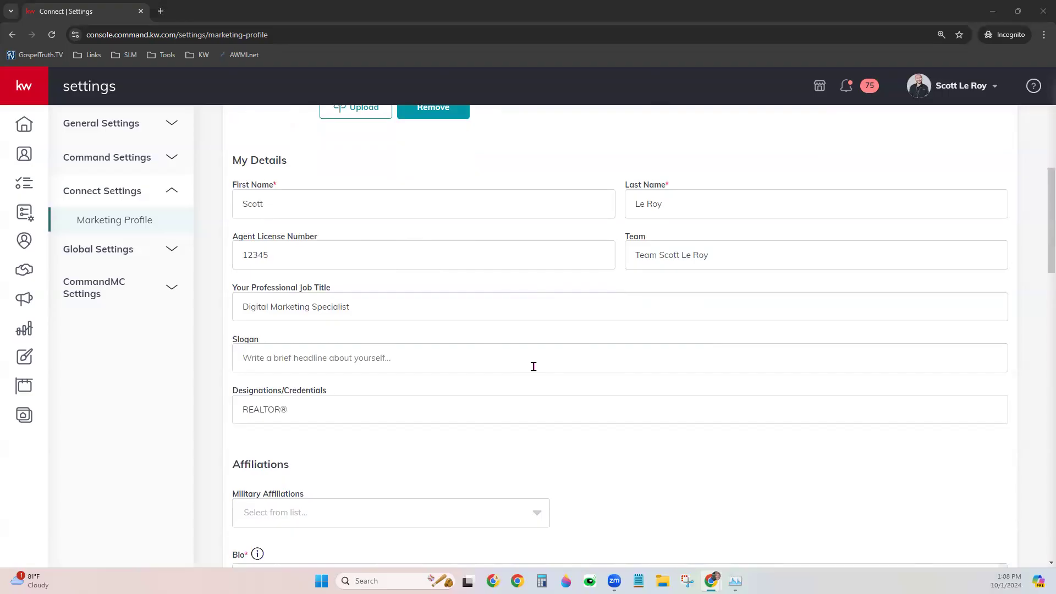
pyautogui.click(337, 213)
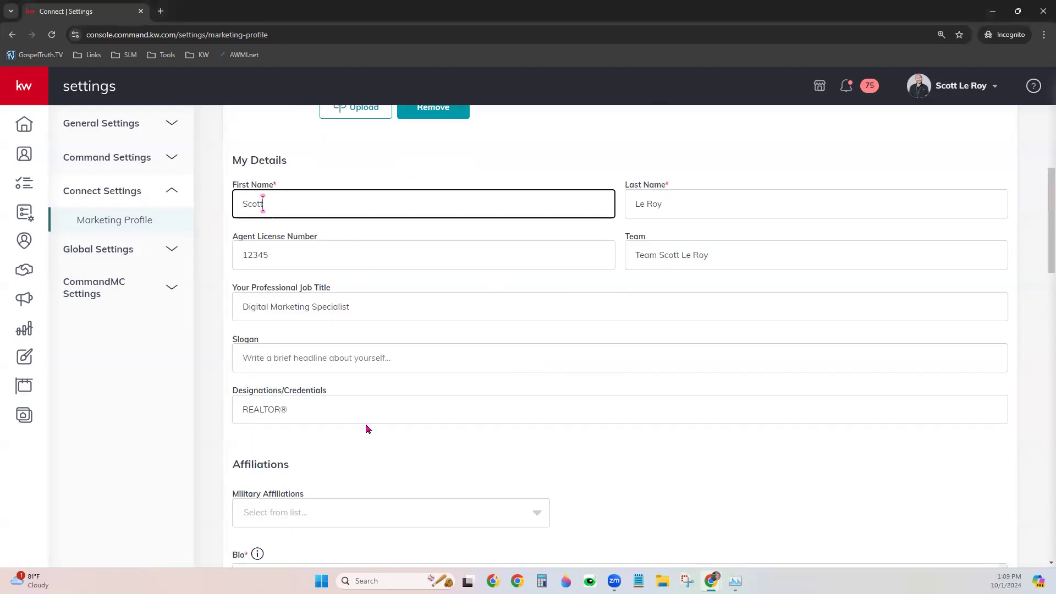
pyautogui.click(382, 254)
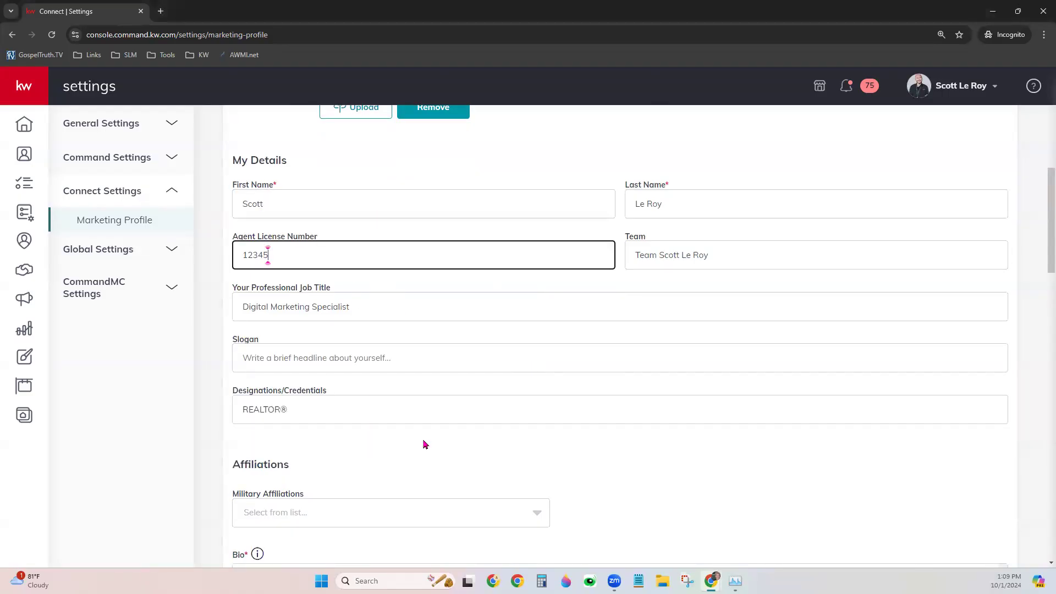
pyautogui.click(724, 247)
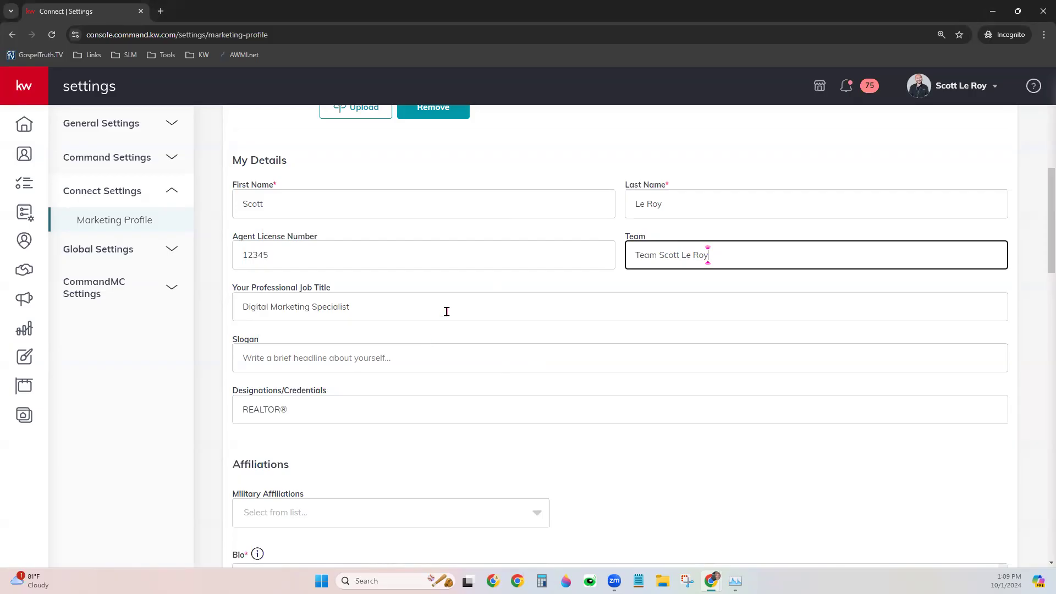
pyautogui.scroll(-2, 446, 314)
pyautogui.click(389, 193)
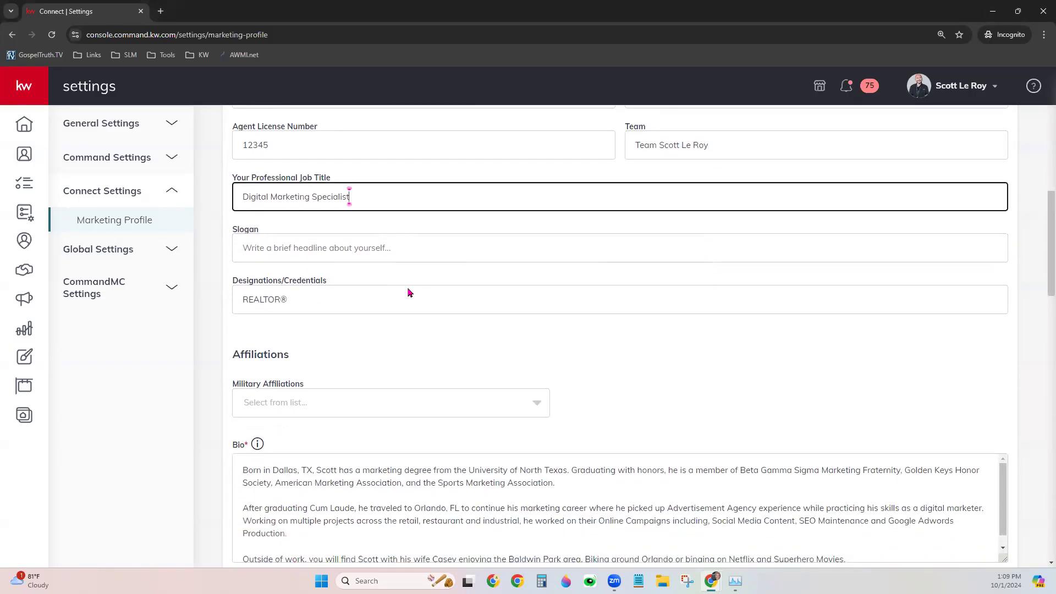
pyautogui.click(421, 247)
pyautogui.click(391, 295)
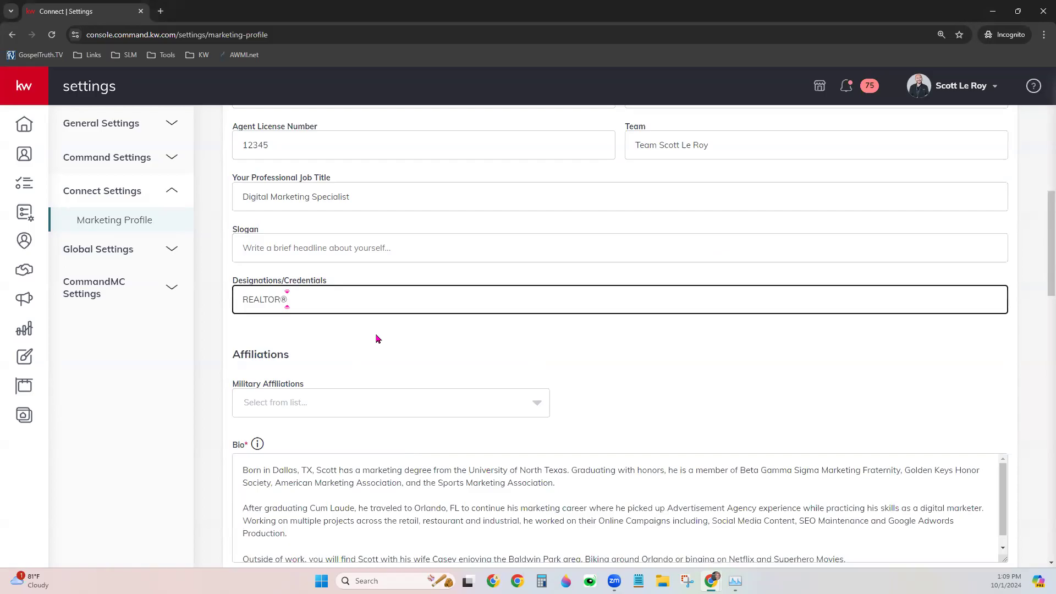
pyautogui.click(301, 242)
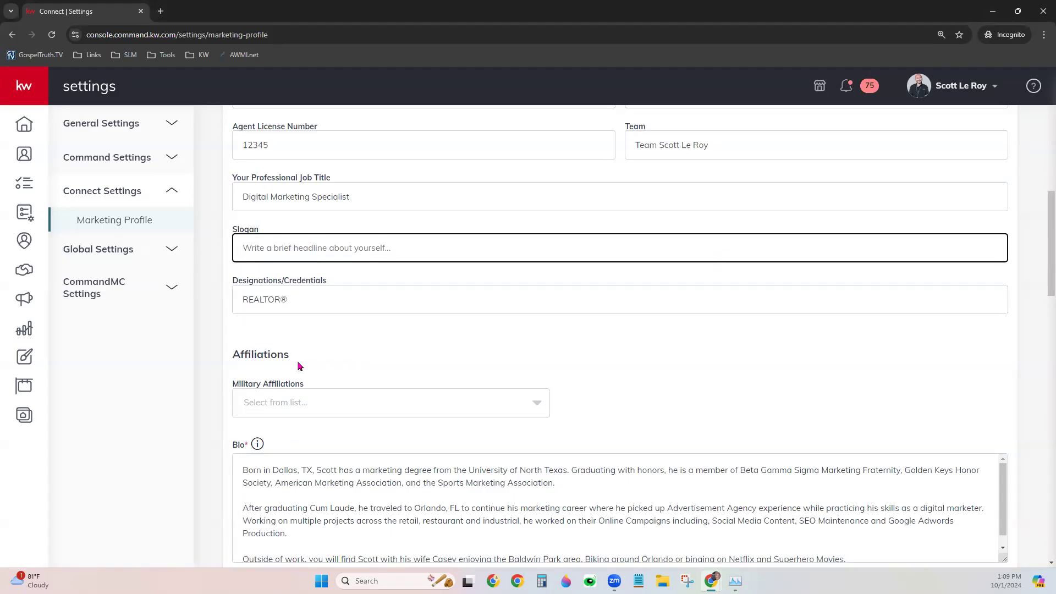
pyautogui.press('BackSpace')
pyautogui.scroll(3, 473, 334)
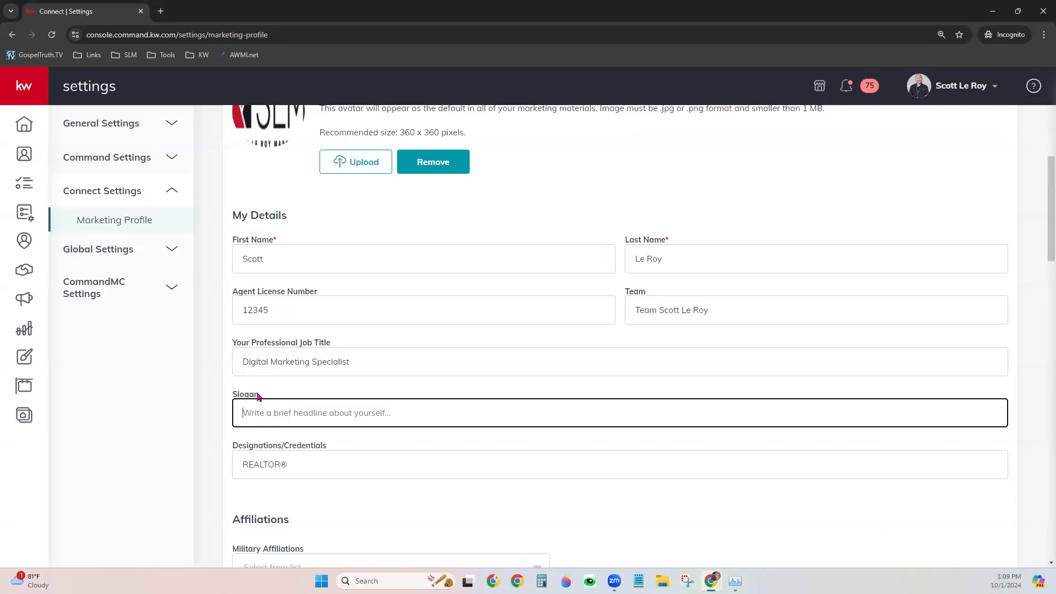
pyautogui.scroll(-2, 523, 460)
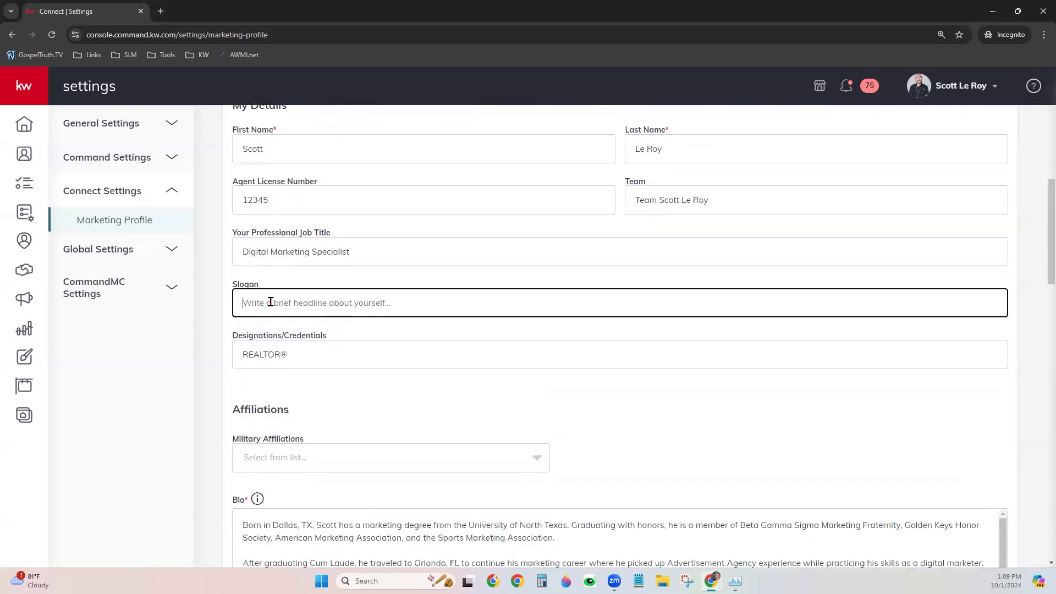
pyautogui.scroll(-2, 672, 382)
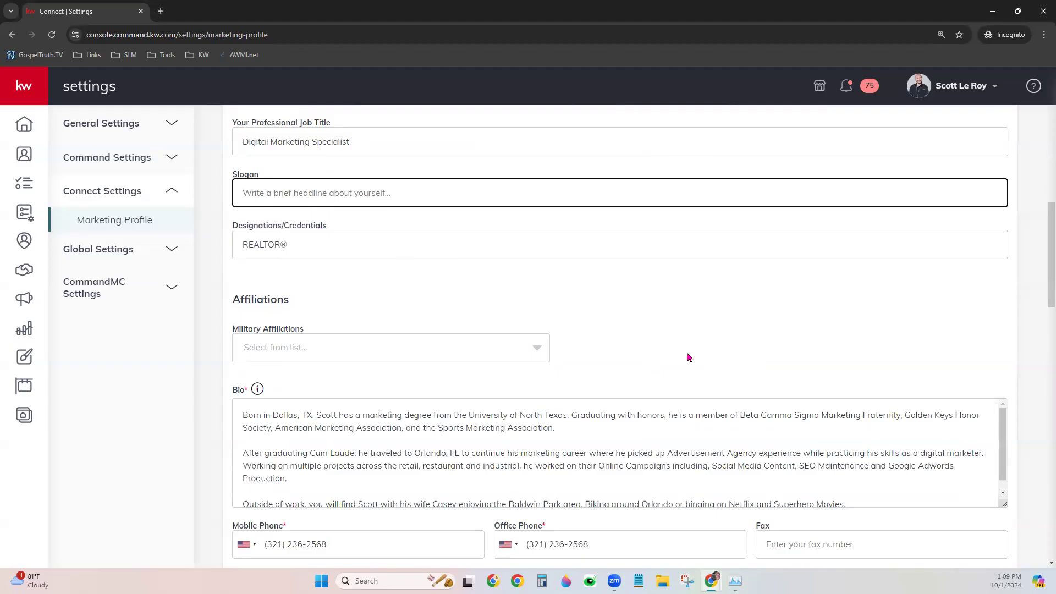
pyautogui.scroll(-3, 687, 317)
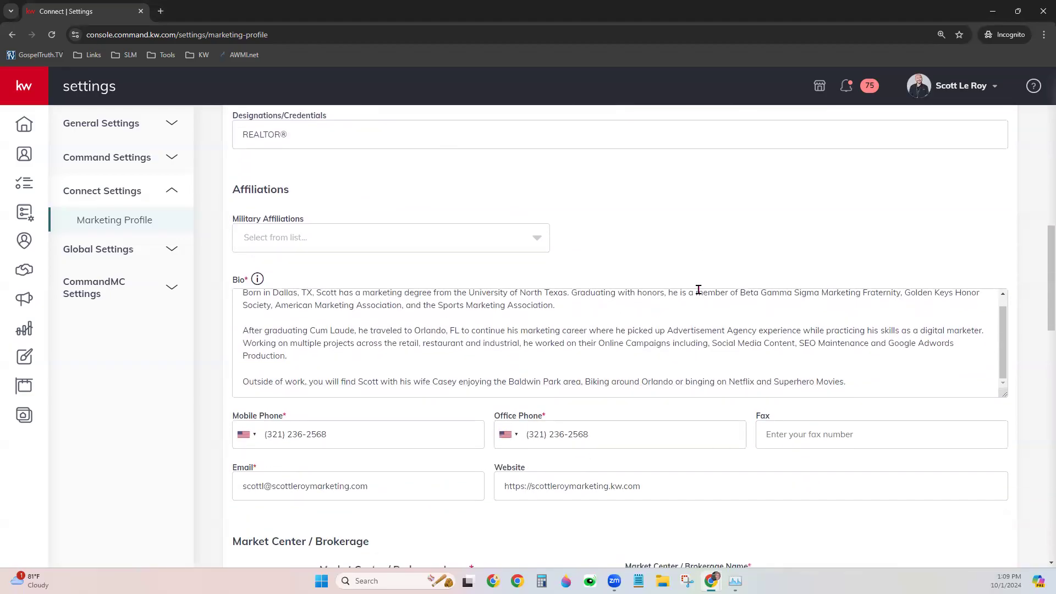
pyautogui.scroll(-1, 688, 242)
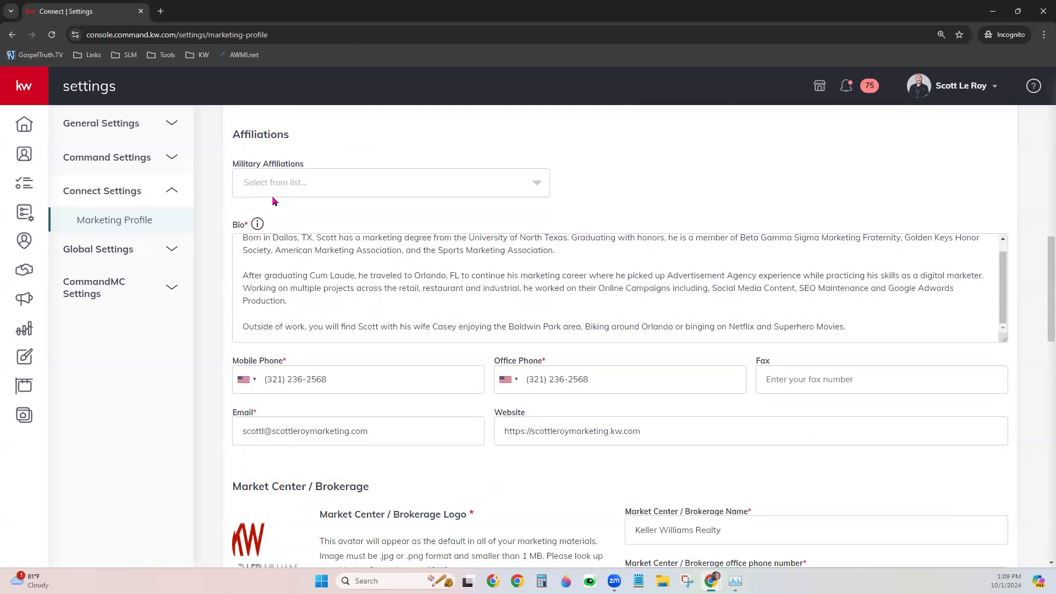
pyautogui.click(290, 182)
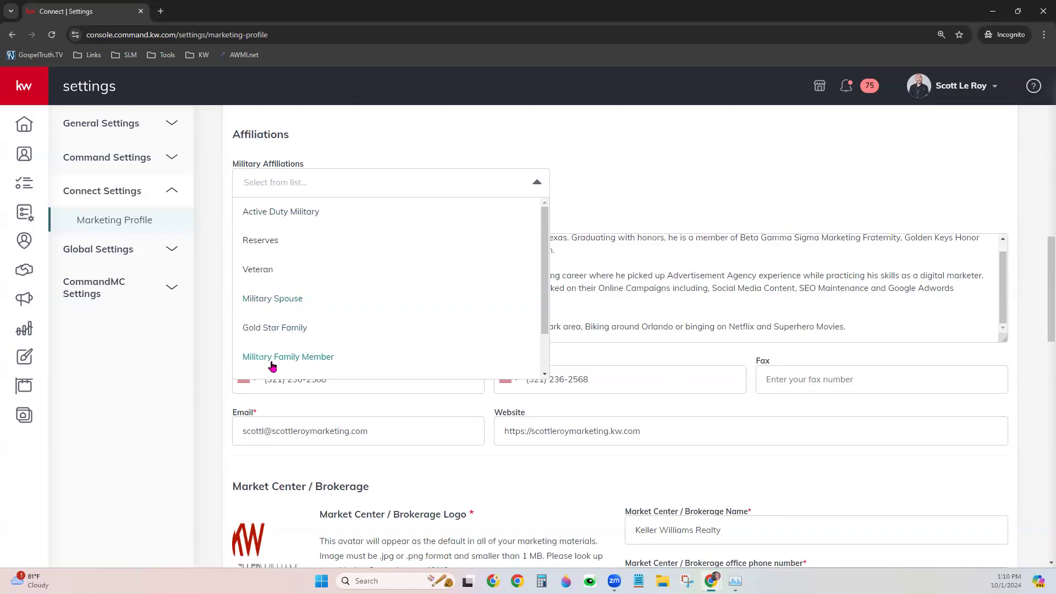
pyautogui.scroll(-1, 357, 343)
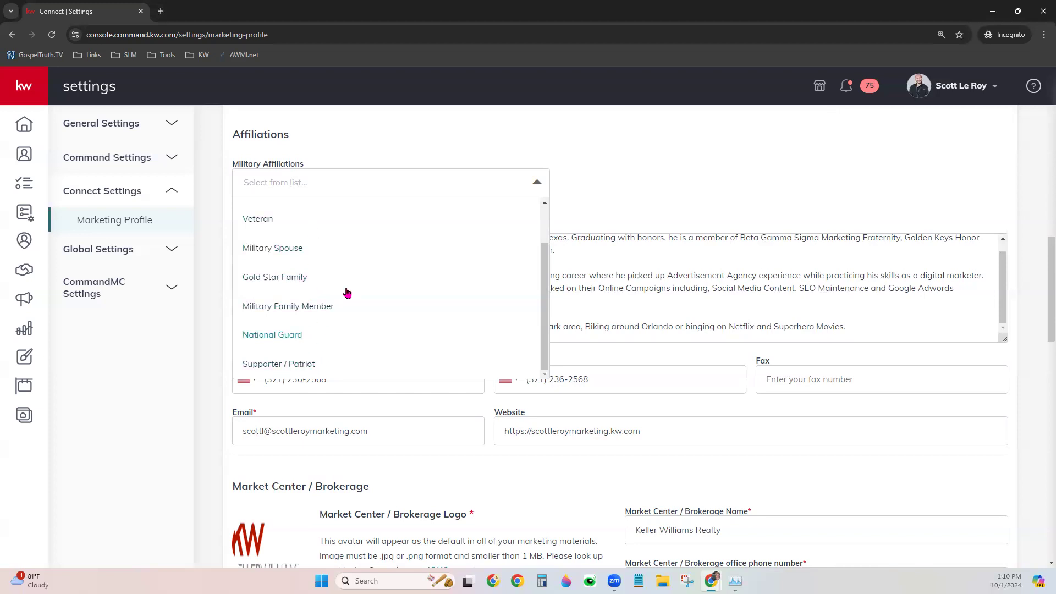
pyautogui.click(583, 165)
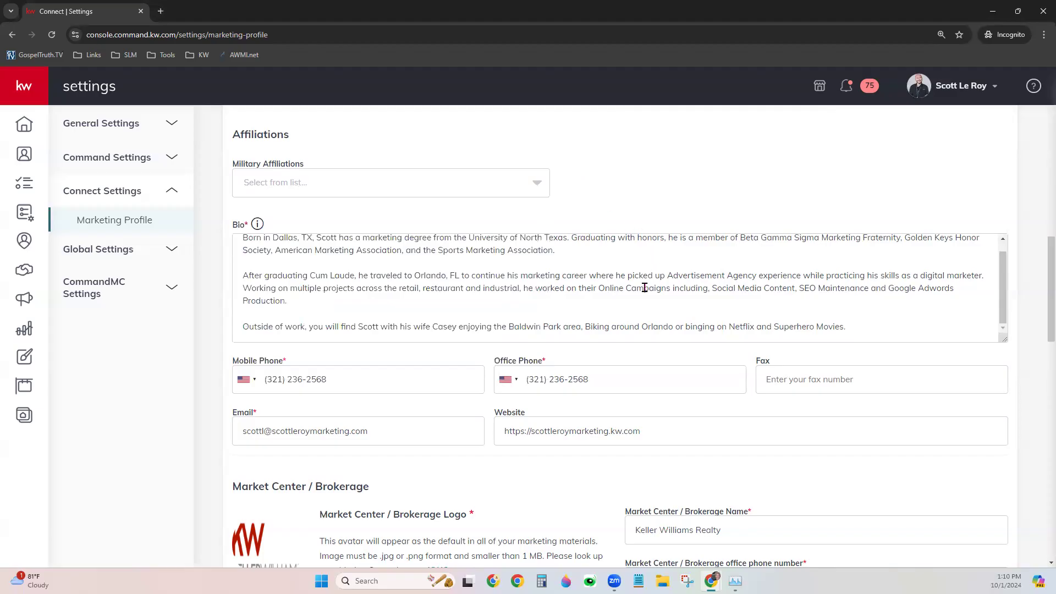
pyautogui.scroll(1, 645, 288)
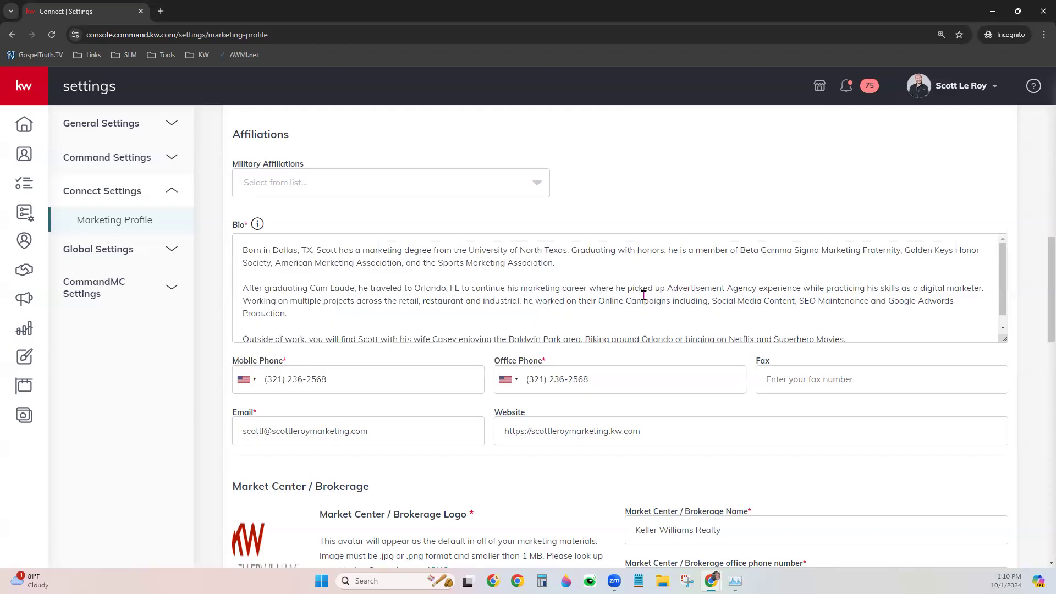
pyautogui.click(642, 297)
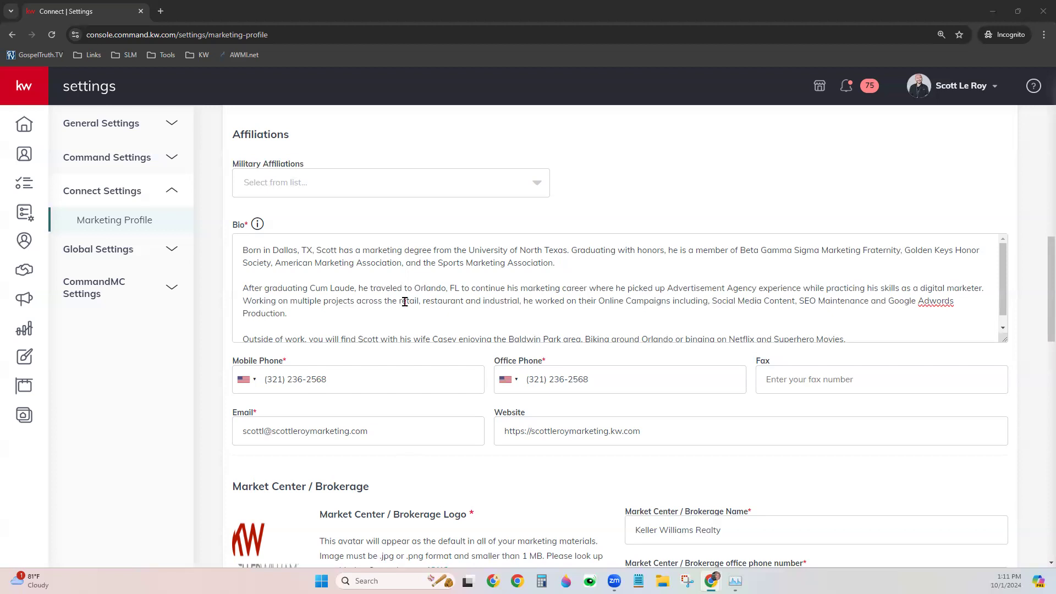
pyautogui.scroll(-3, 489, 352)
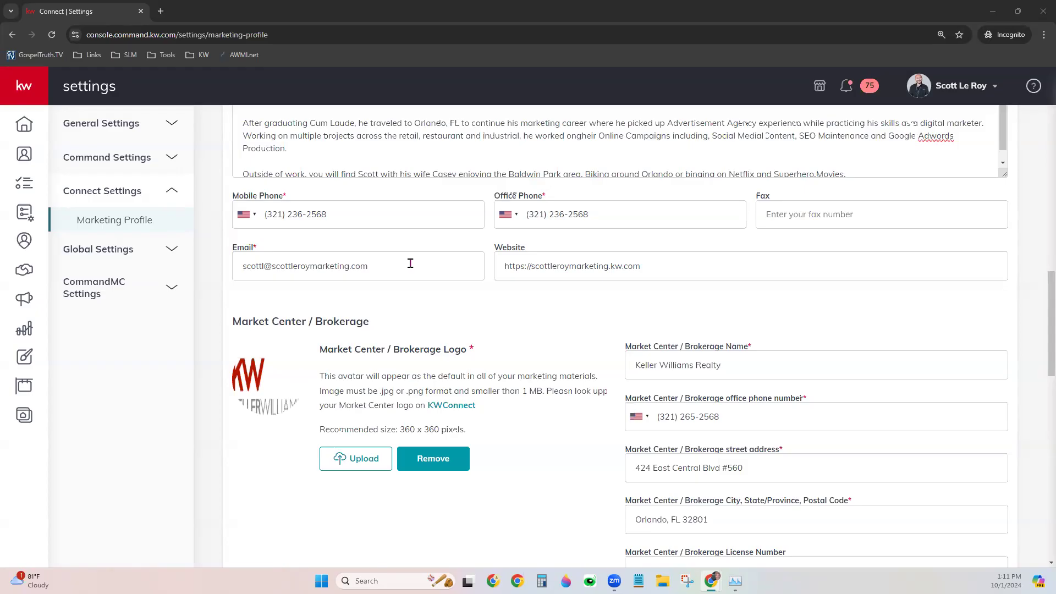
# Copy the full address from the Website field and open a new incognito tab.
pyautogui.click(719, 271)
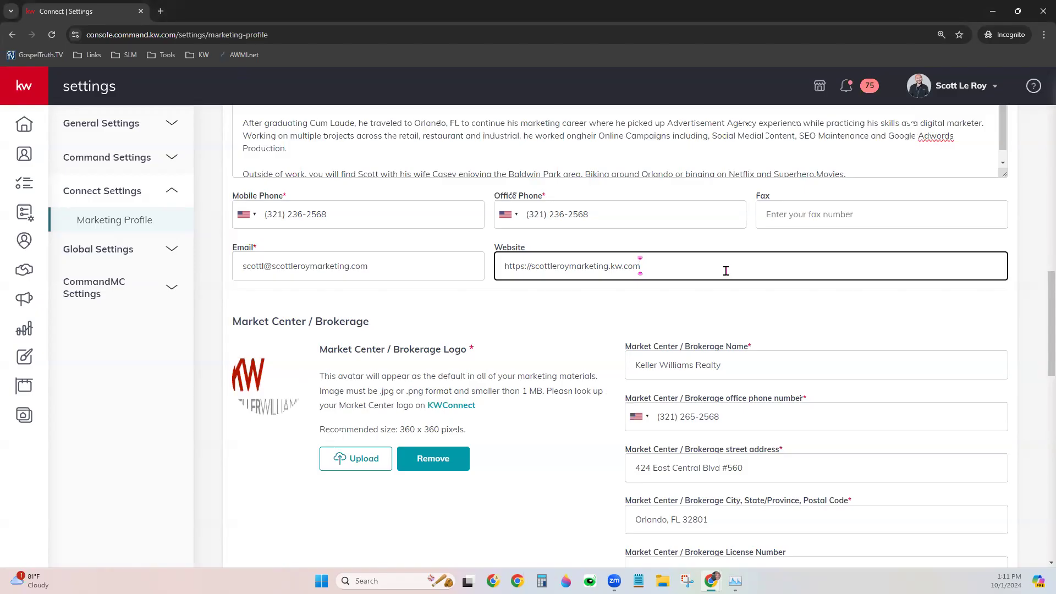
pyautogui.doubleClick(596, 268)
pyautogui.rightClick(596, 270)
pyautogui.click(655, 251)
pyautogui.doubleClick(642, 268)
pyautogui.tripleClick(642, 268)
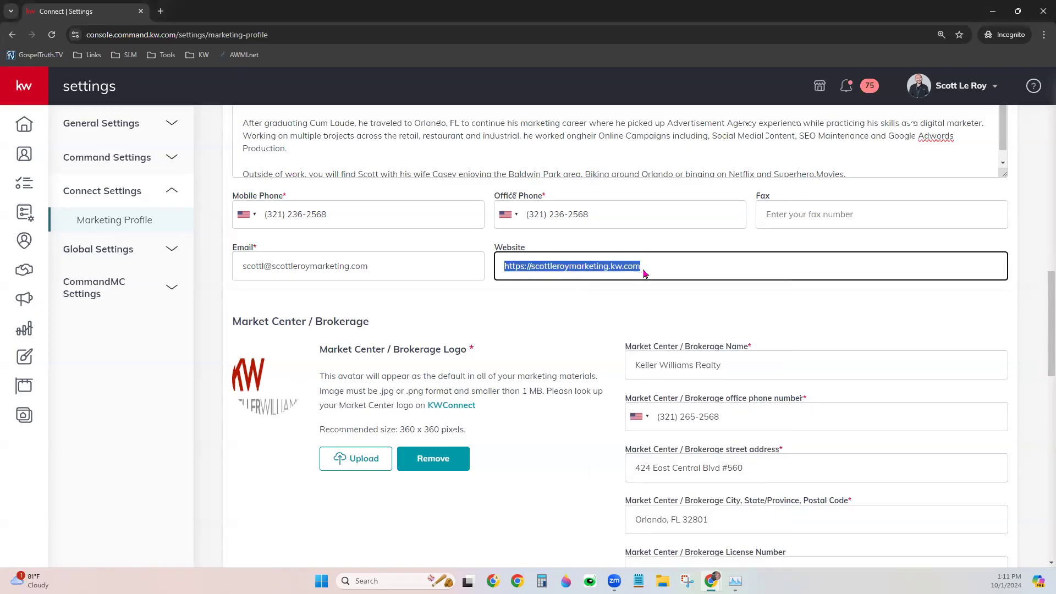
pyautogui.rightClick(642, 268)
pyautogui.click(660, 329)
pyautogui.click(161, 12)
# Load the agent's website from the pasted address, accept its cookies, and return to Marketing Profile.
pyautogui.hotkey('ctrl', 'v')
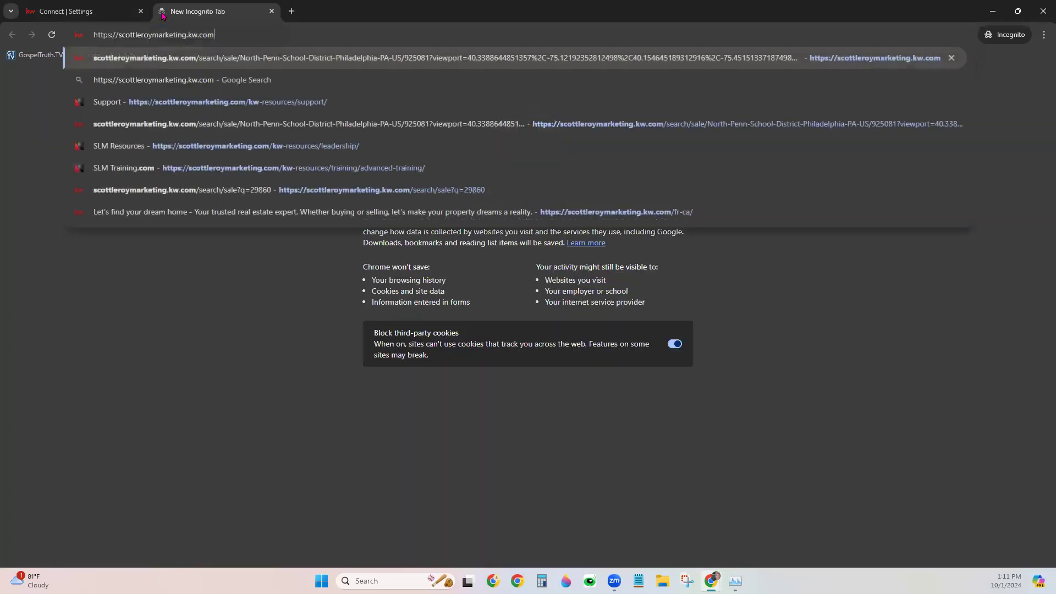
pyautogui.press('Return')
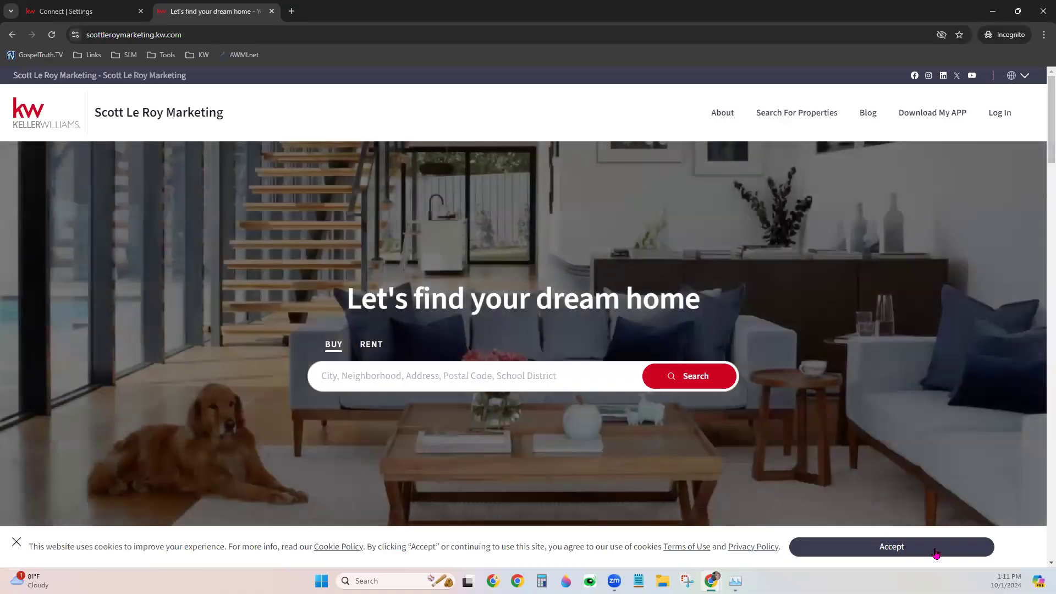
pyautogui.click(932, 552)
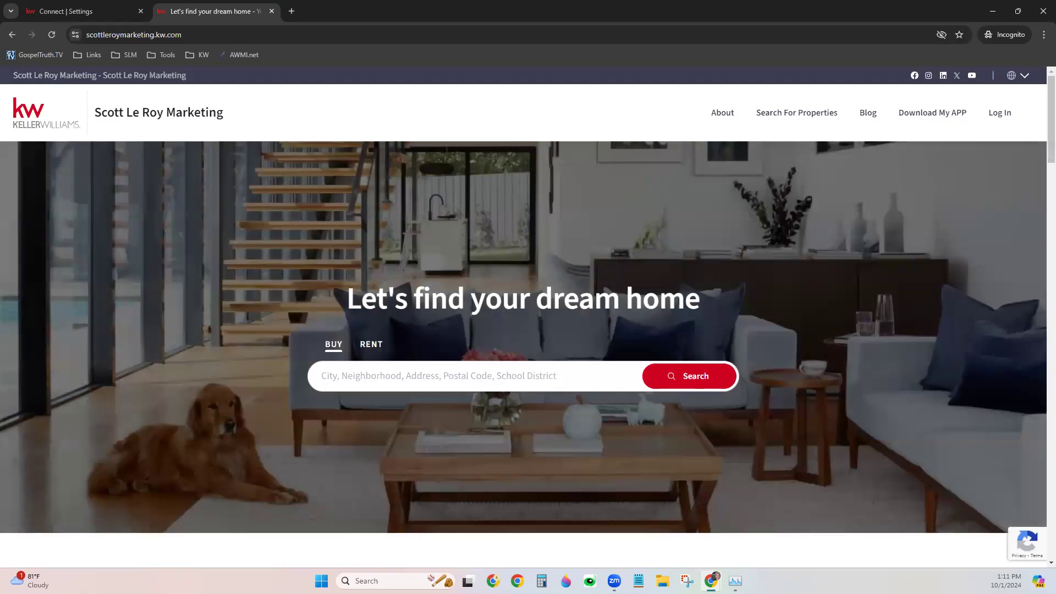
pyautogui.click(88, 6)
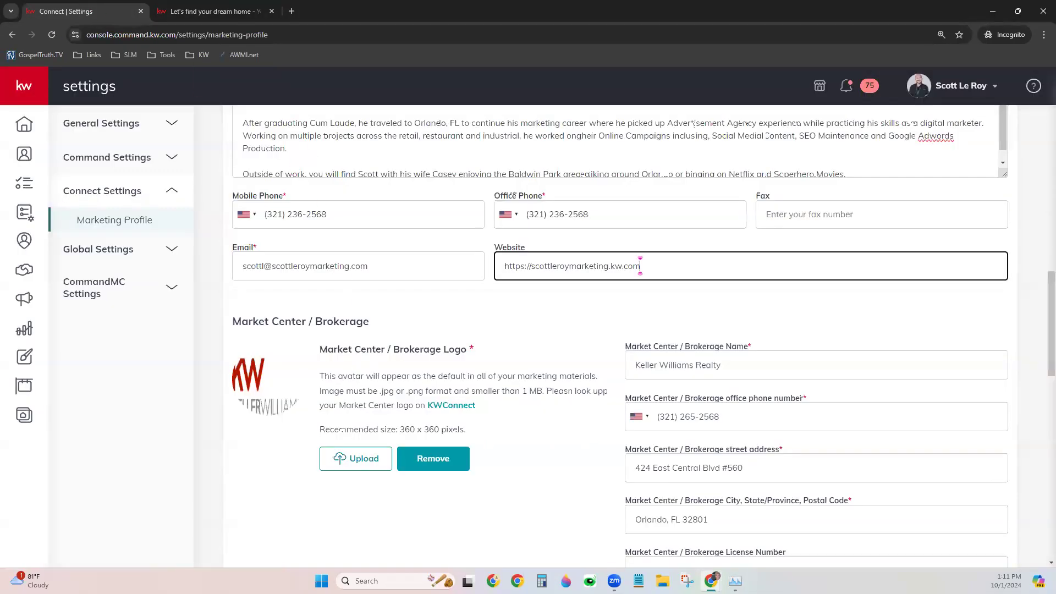
pyautogui.click(728, 297)
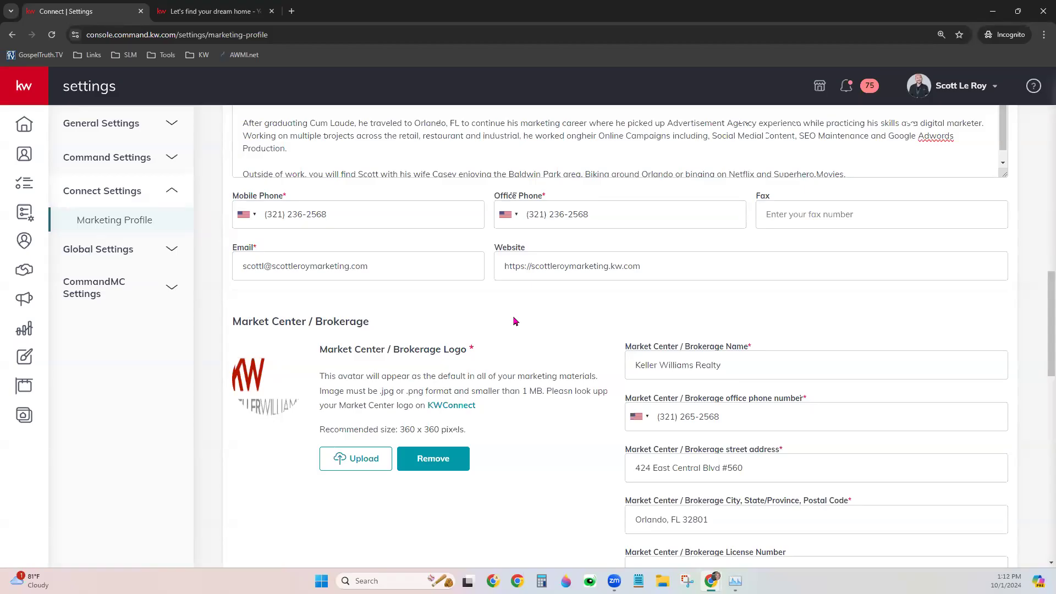
pyautogui.click(584, 265)
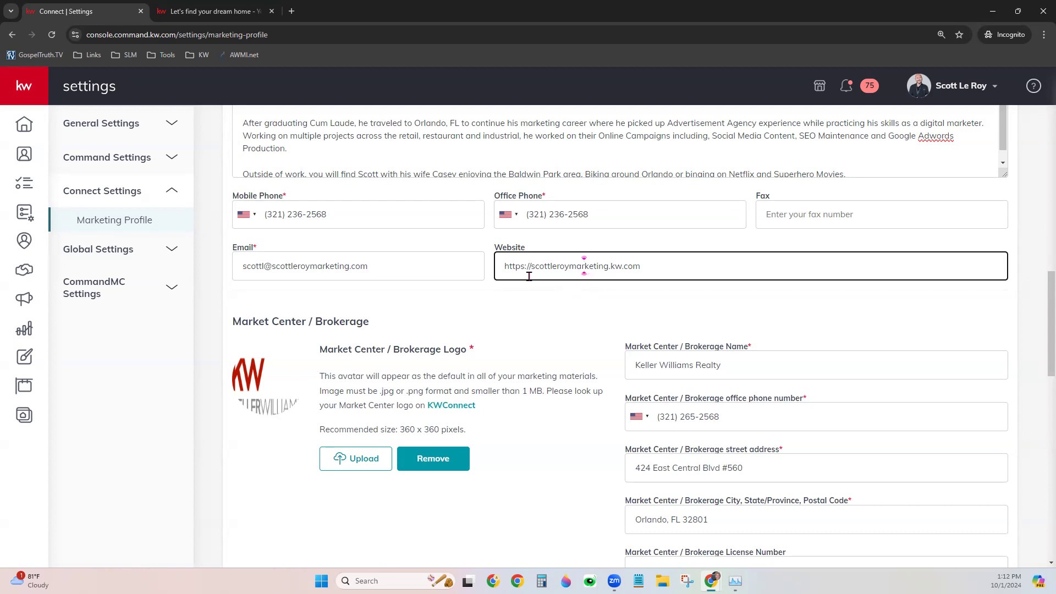
pyautogui.moveTo(529, 266); pyautogui.dragTo(503, 267)
pyautogui.click(533, 312)
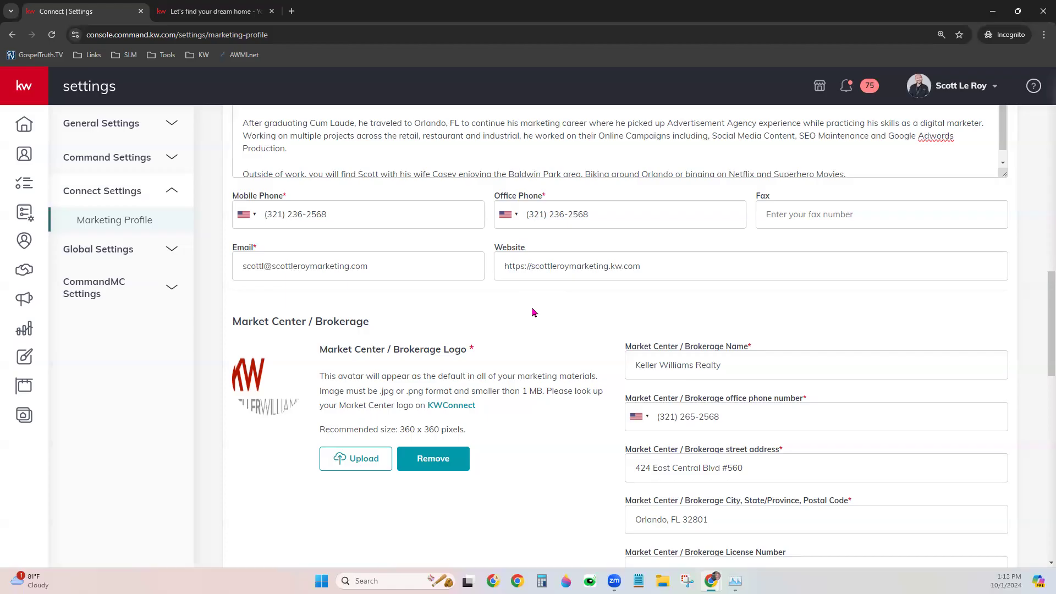
pyautogui.scroll(-3, 579, 320)
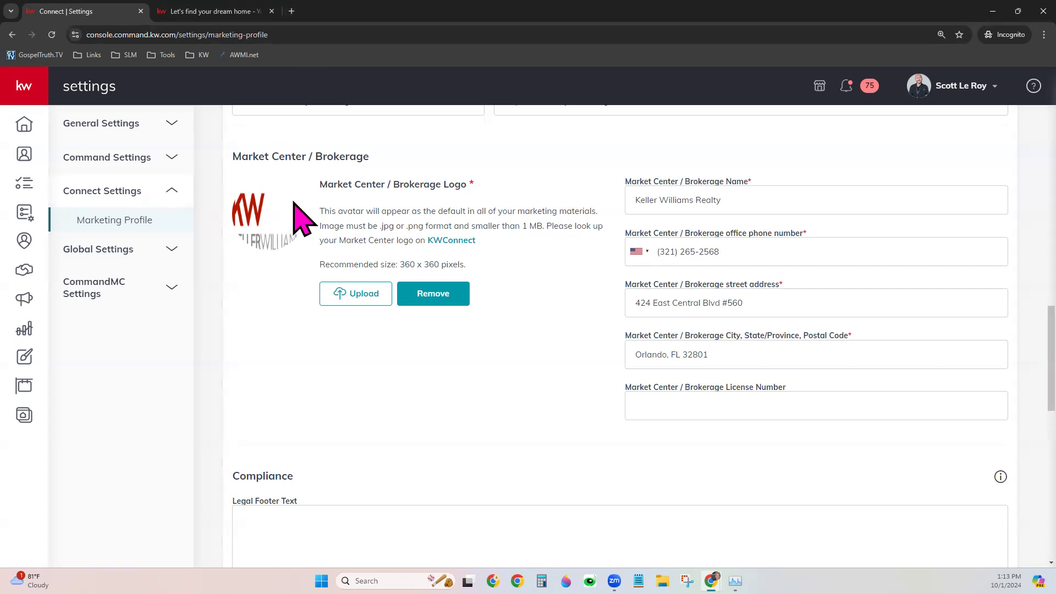
# Open a new incognito tab beside the Marketing Profile settings.
pyautogui.click(290, 10)
# Go to kwconnect.com and open Logos and Branding from the Marketing resources.
pyautogui.write('k')
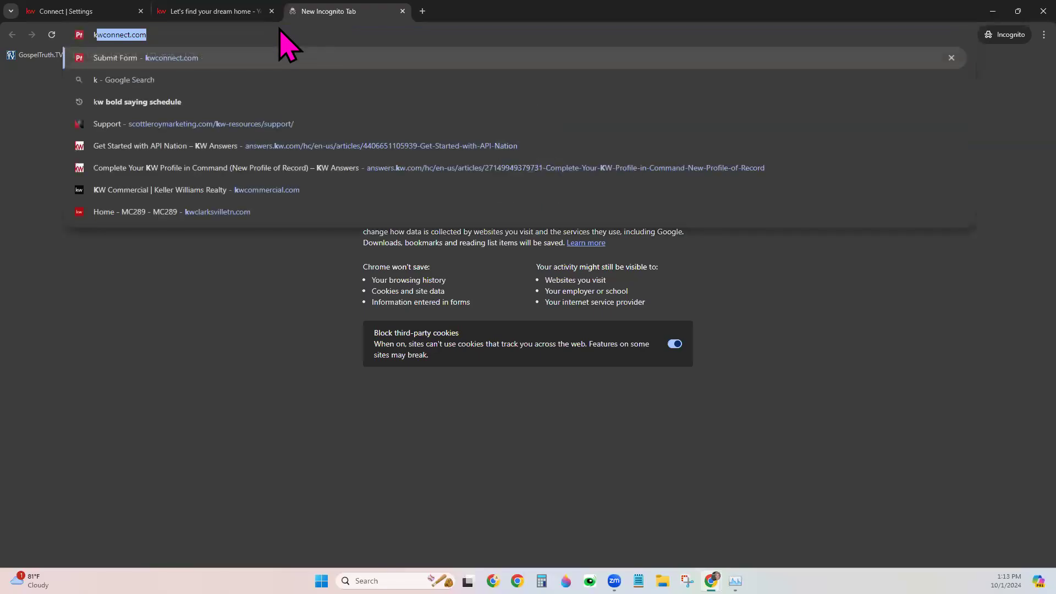
pyautogui.write('w')
pyautogui.press('Return')
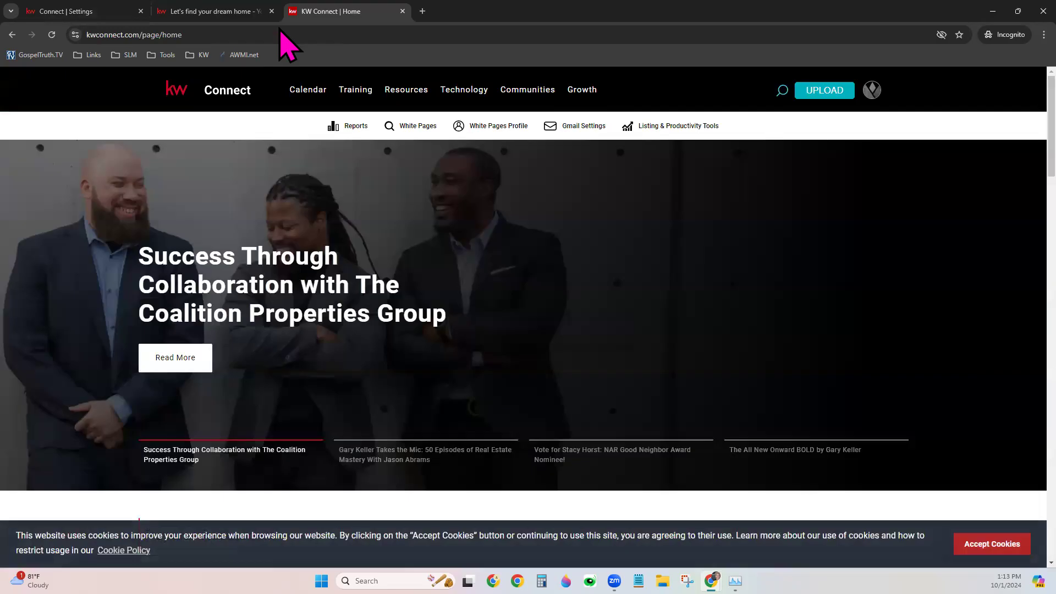
pyautogui.moveTo(407, 91)
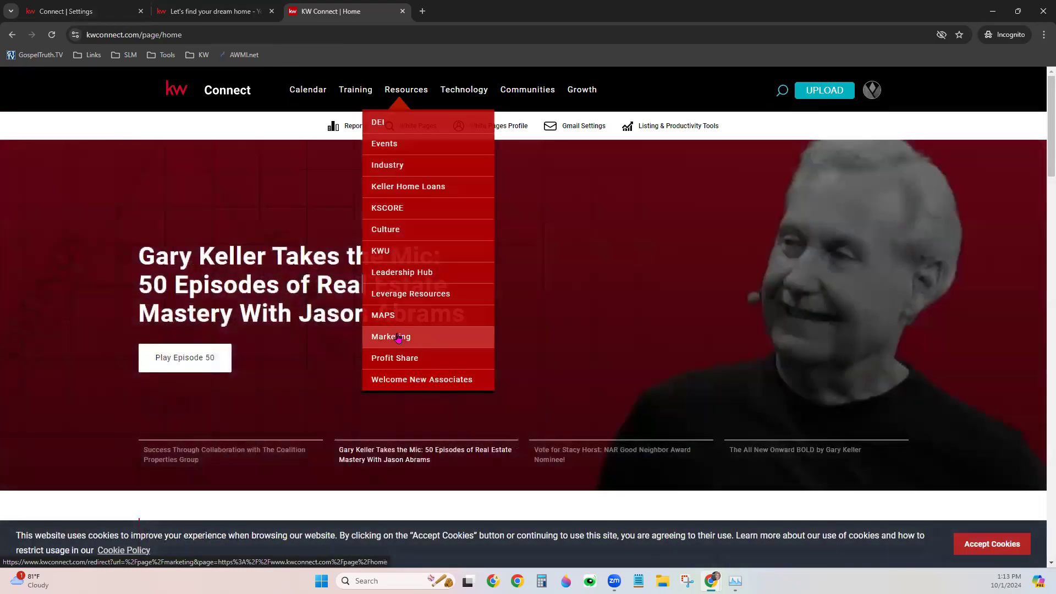
pyautogui.click(396, 337)
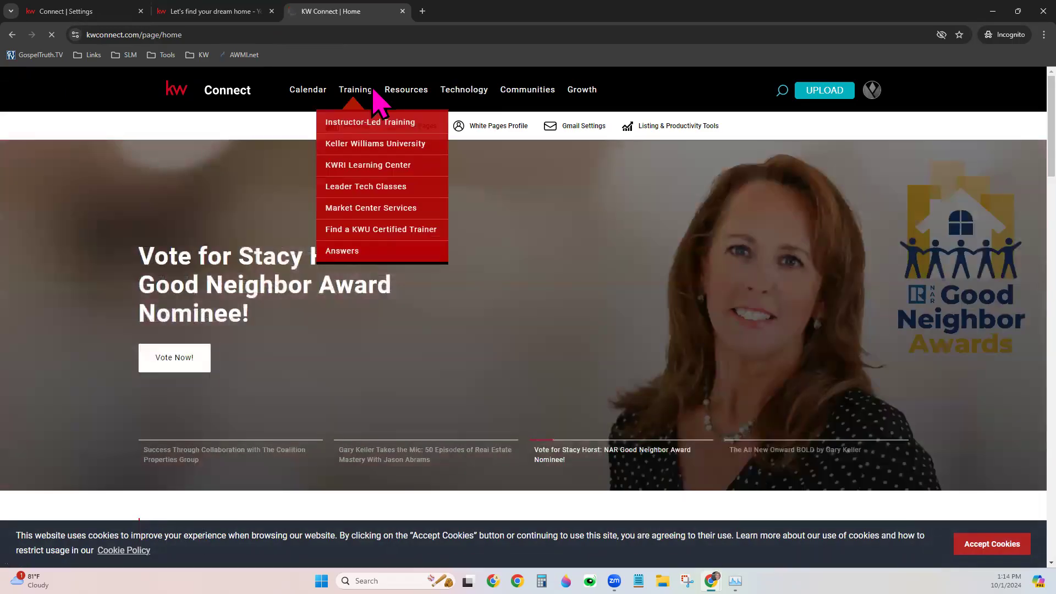
pyautogui.moveTo(396, 93)
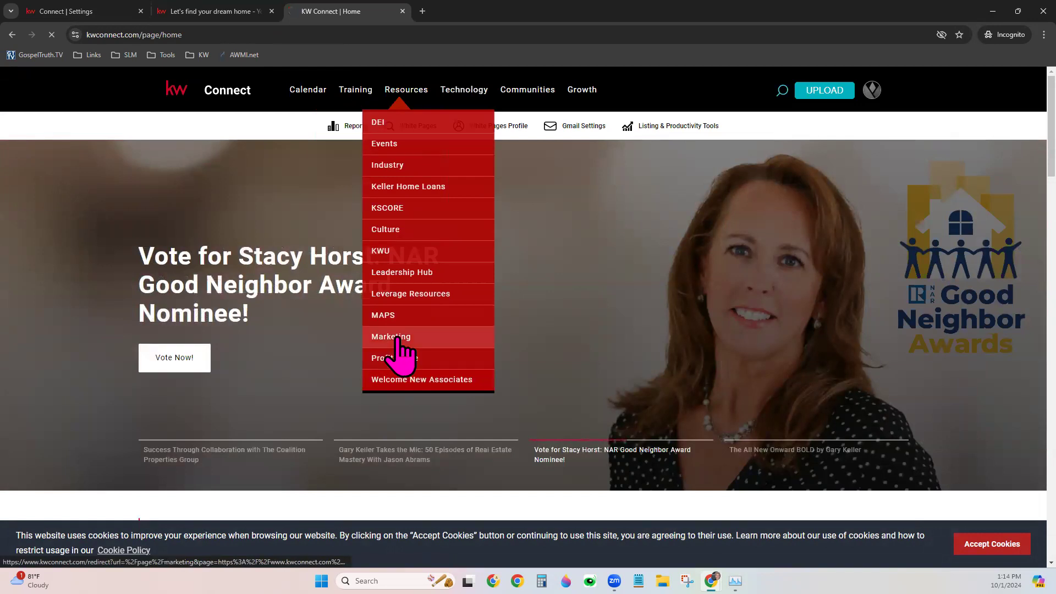
pyautogui.click(398, 339)
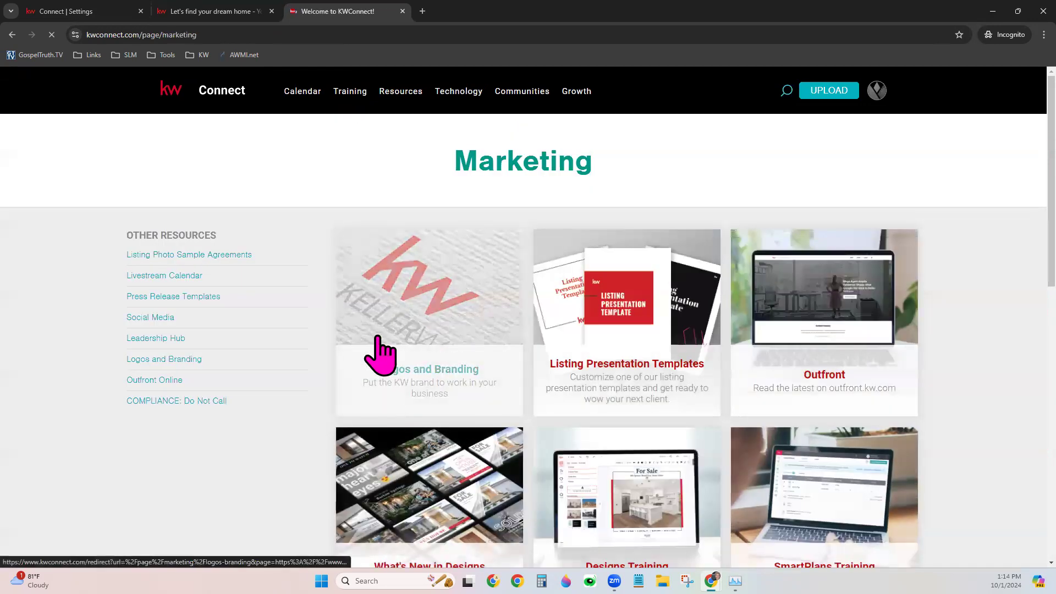
pyautogui.moveTo(397, 94)
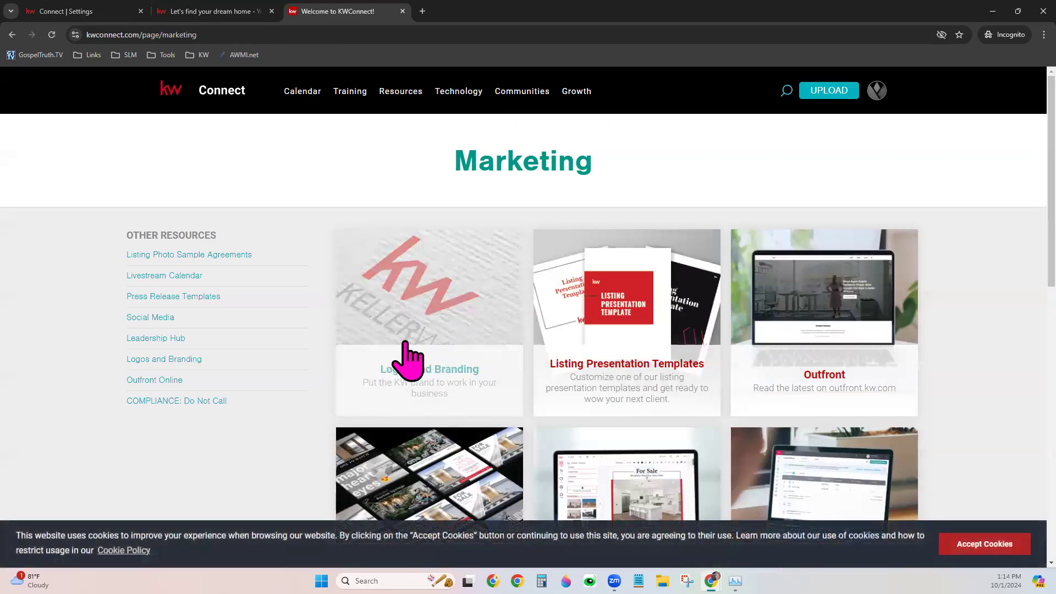
pyautogui.click(407, 360)
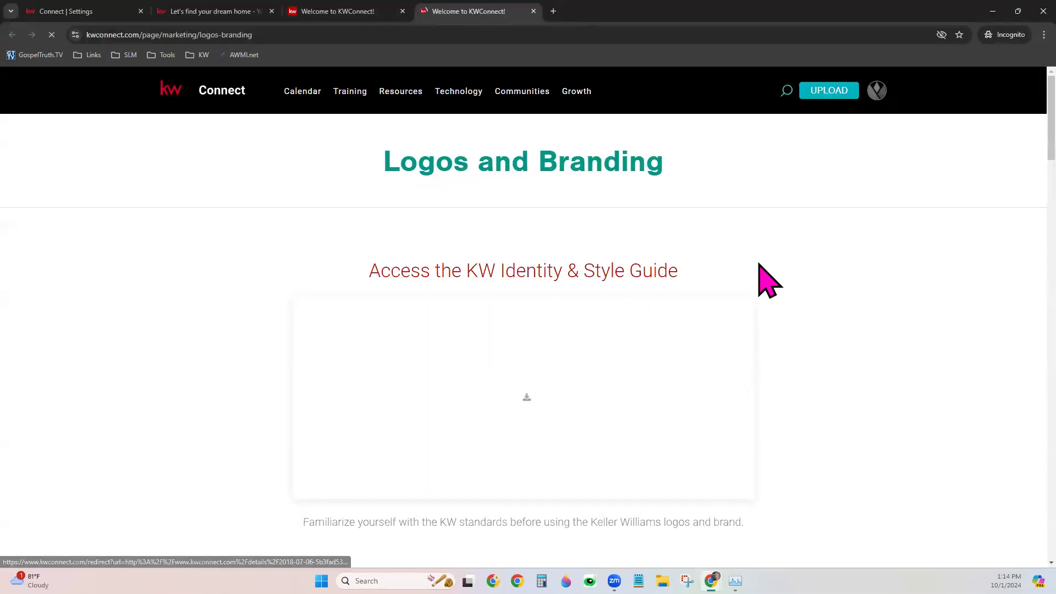
# Accept the cookie notice and search the Market Center logos for 173.
pyautogui.scroll(-9, 786, 281)
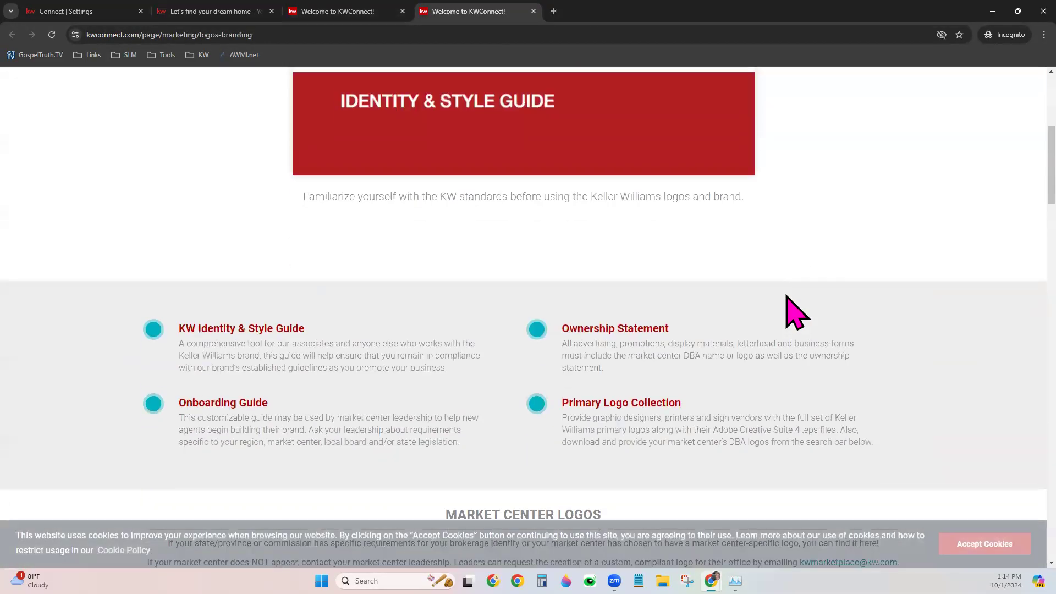
pyautogui.scroll(-4, 806, 300)
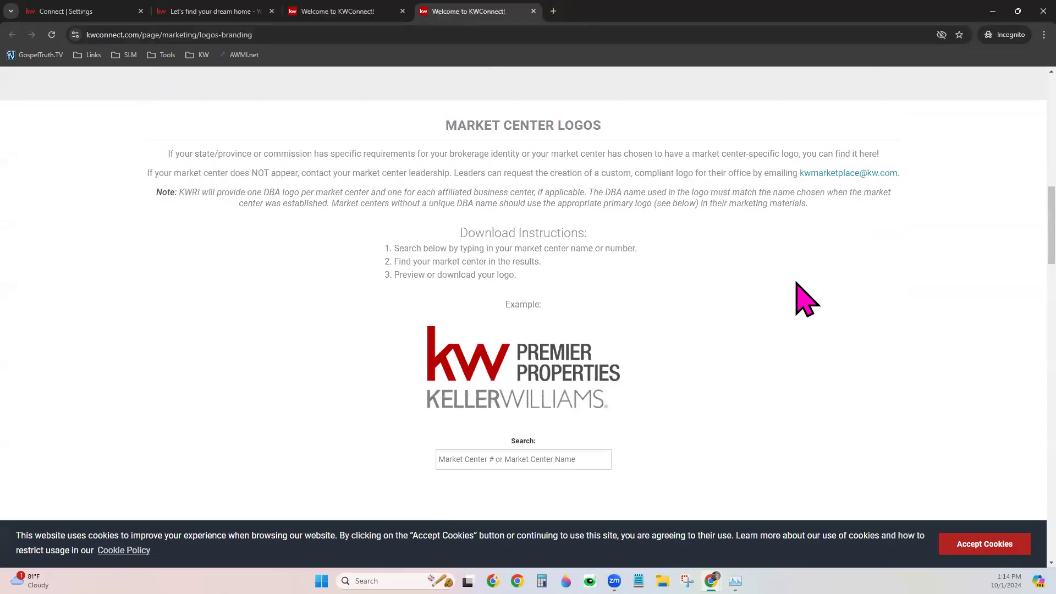
pyautogui.click(985, 543)
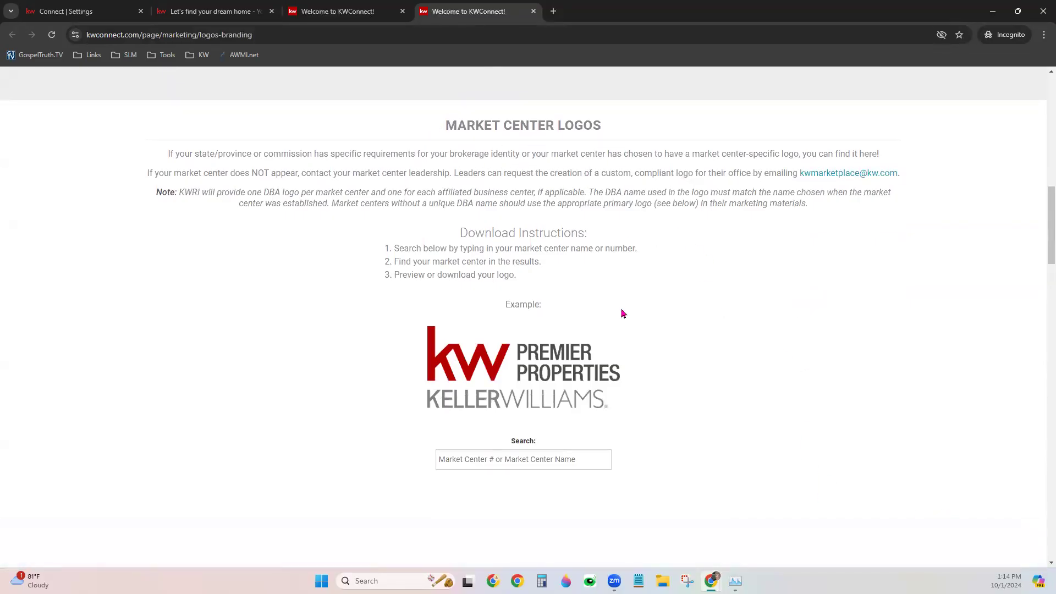
pyautogui.click(503, 459)
pyautogui.write('173')
# Browse the Primary and Informal KW logo sections, then close the logos page.
pyautogui.scroll(-3, 681, 429)
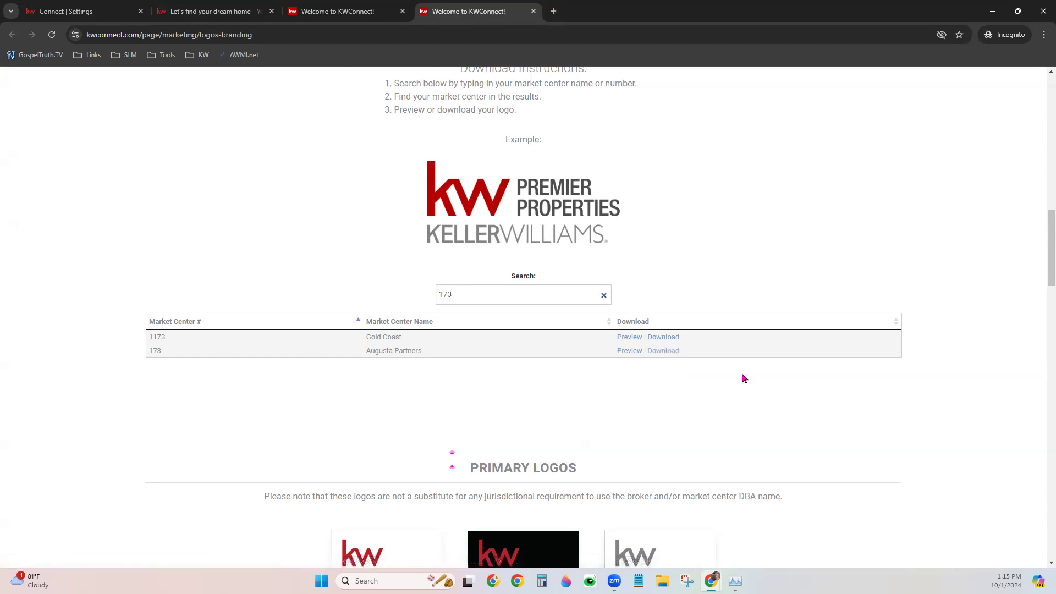
pyautogui.scroll(-6, 744, 379)
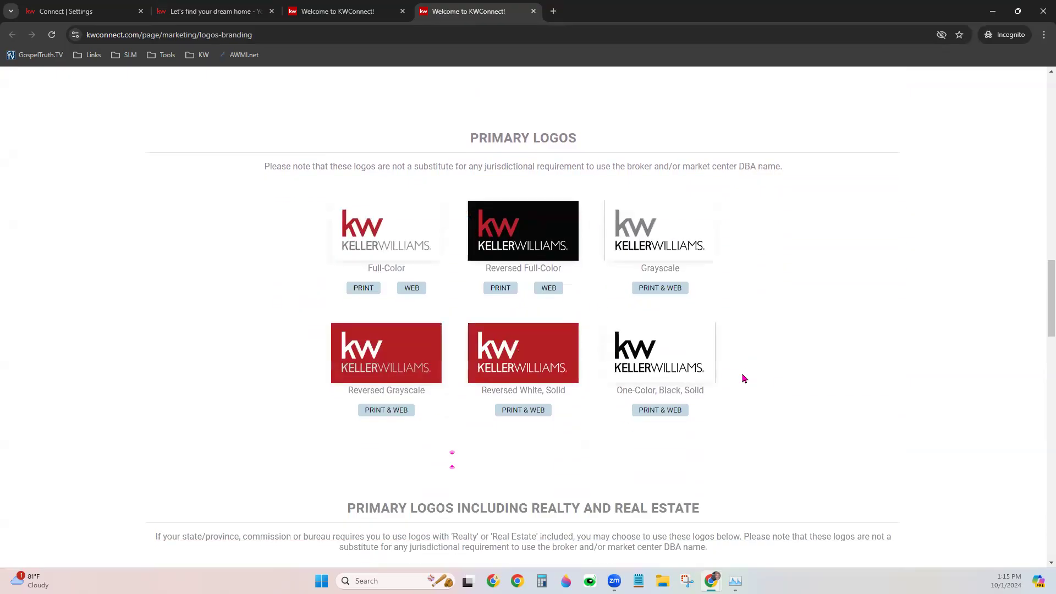
pyautogui.scroll(-1, 744, 378)
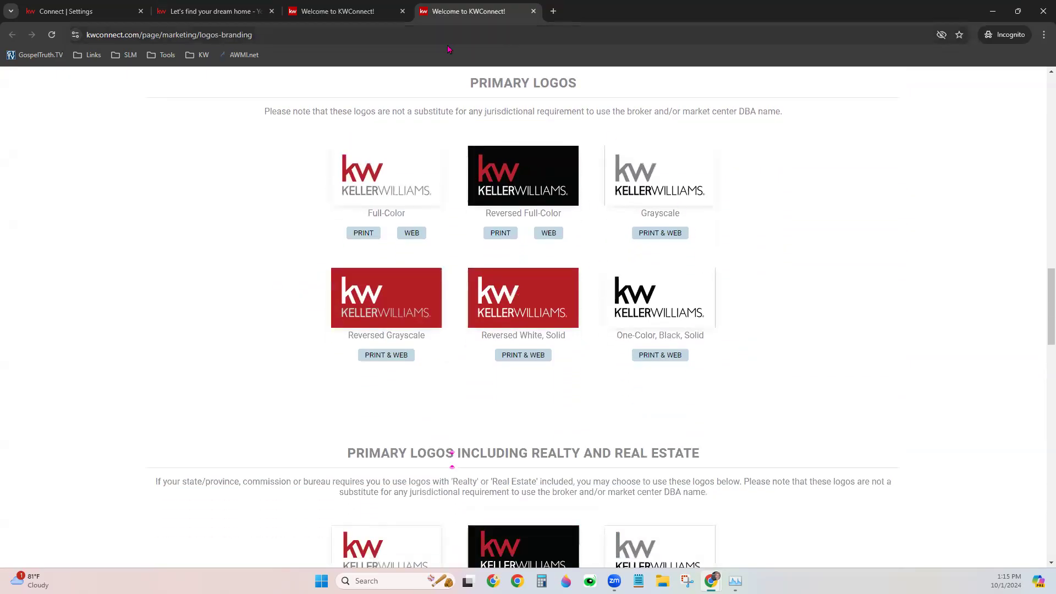
pyautogui.scroll(-5, 867, 469)
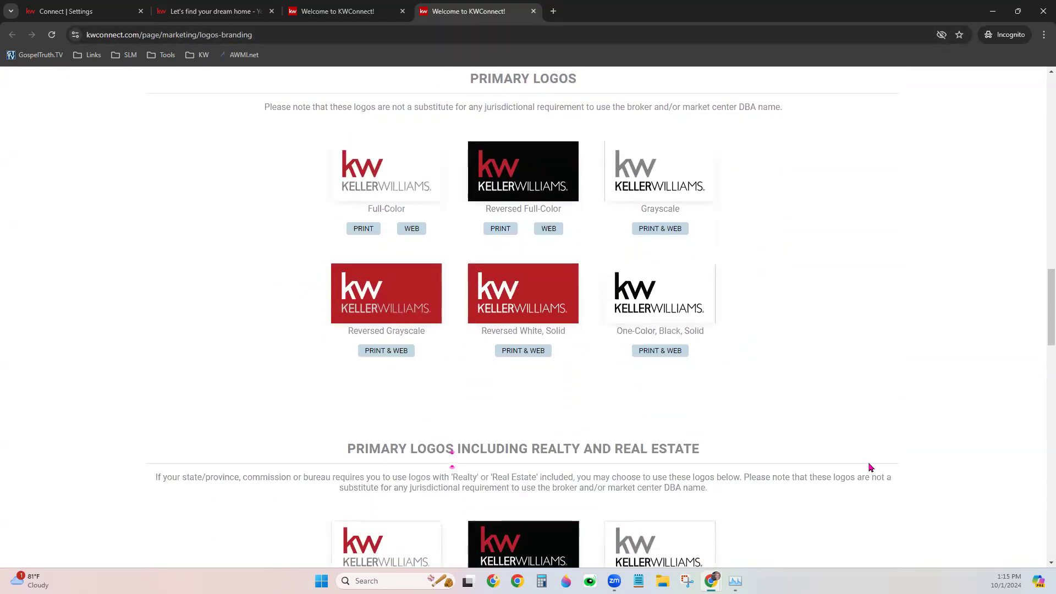
pyautogui.scroll(-2, 870, 467)
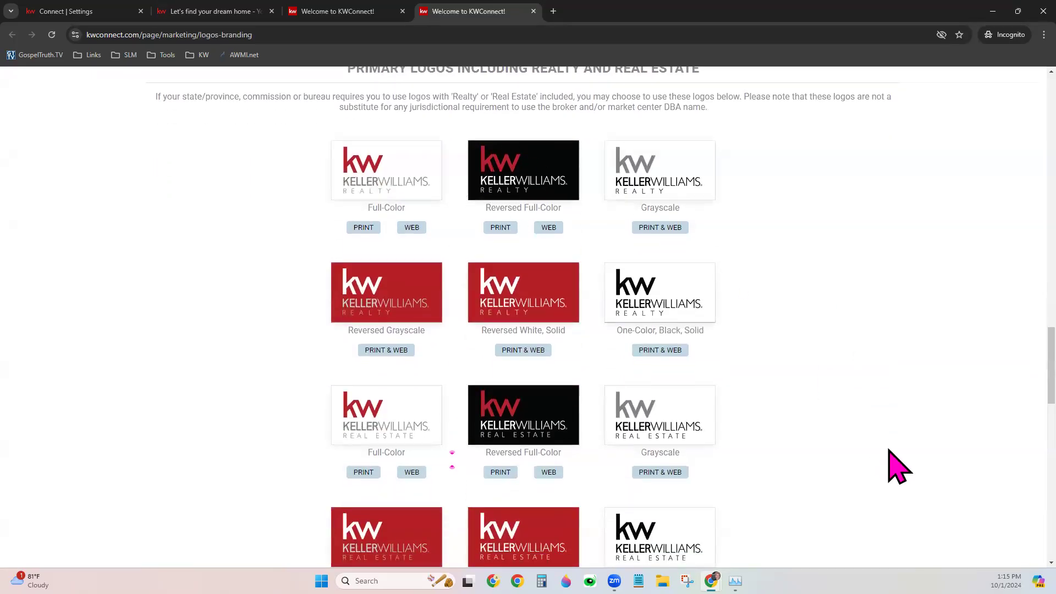
pyautogui.scroll(-5, 848, 455)
pyautogui.scroll(-5, 853, 459)
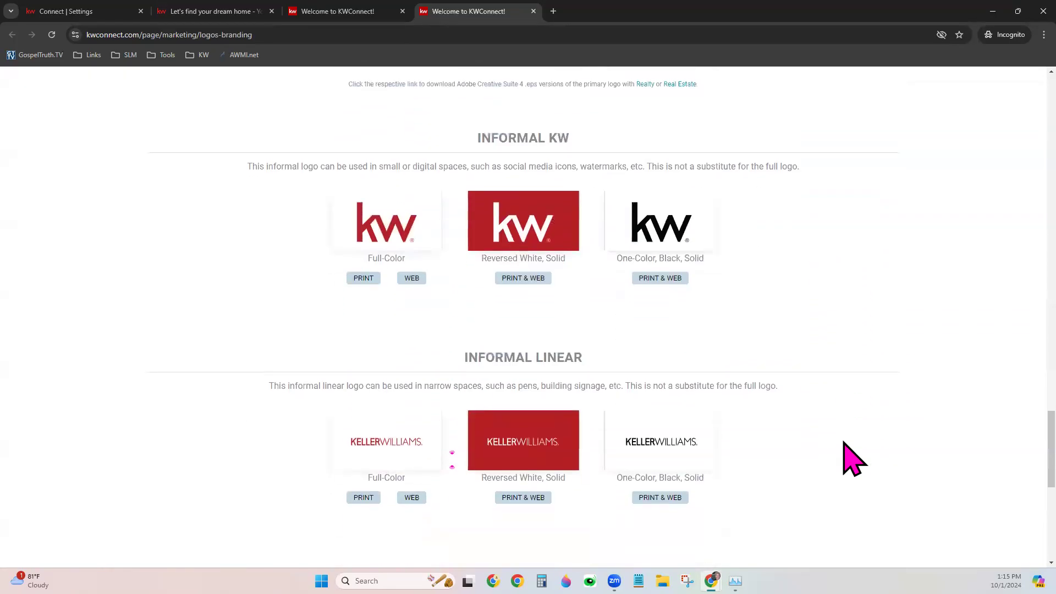
pyautogui.scroll(-3, 839, 404)
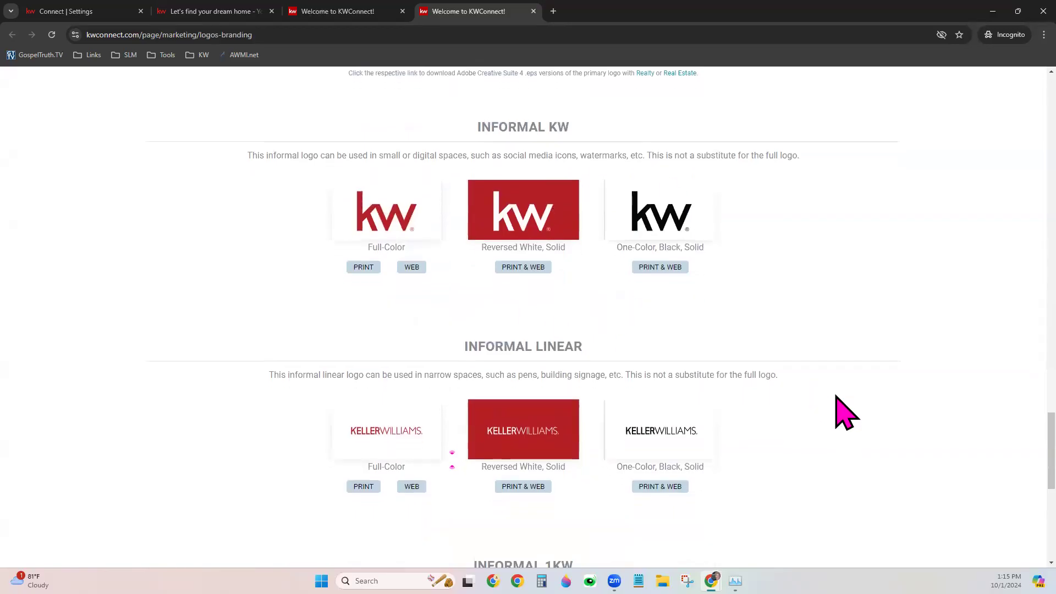
pyautogui.scroll(-1, 836, 395)
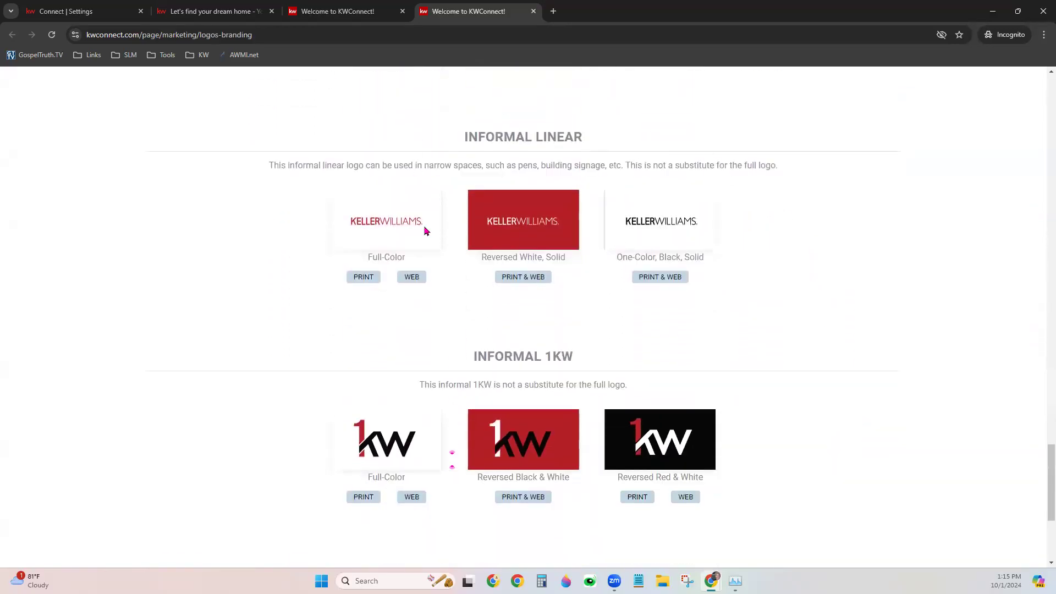
pyautogui.scroll(-4, 817, 382)
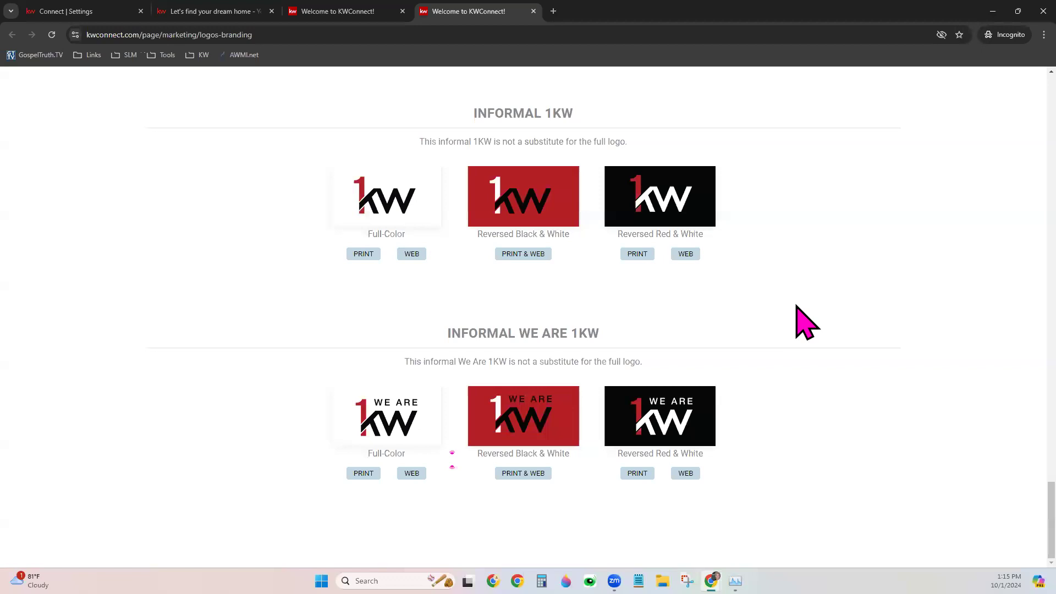
pyautogui.scroll(5, 805, 322)
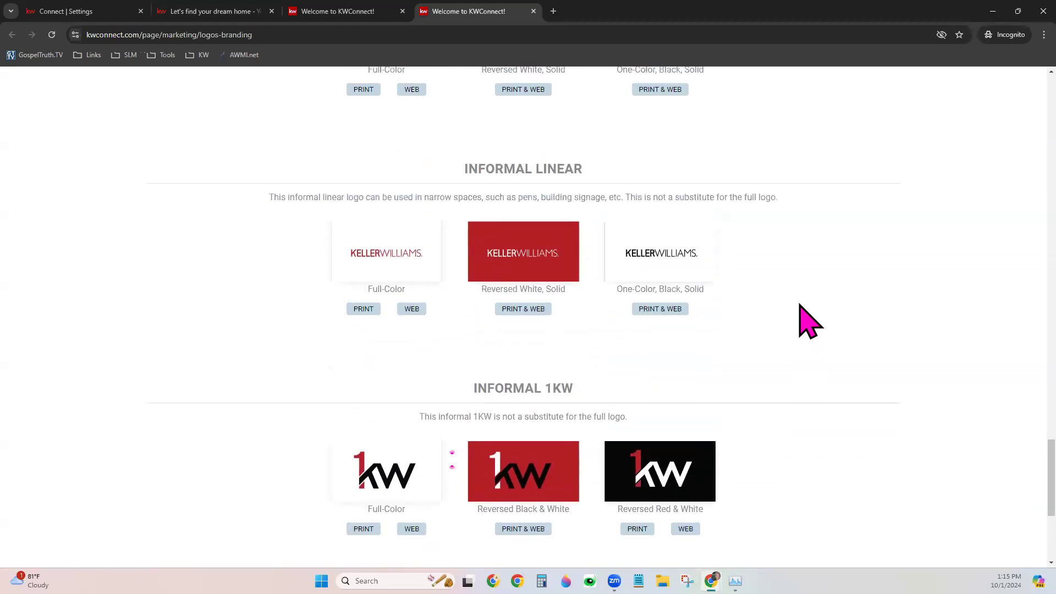
pyautogui.scroll(10, 810, 321)
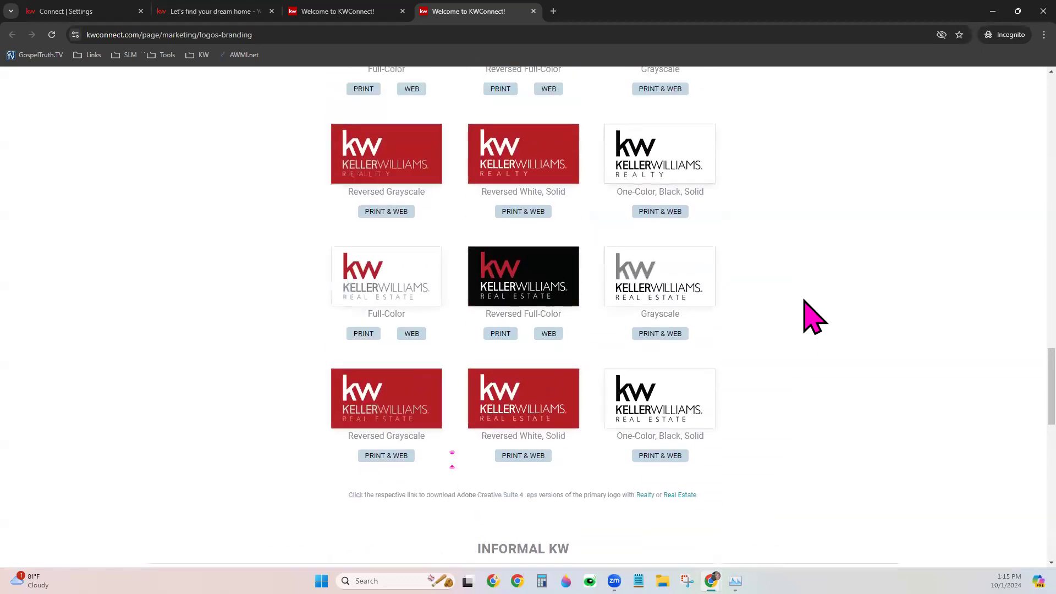
pyautogui.scroll(15, 804, 301)
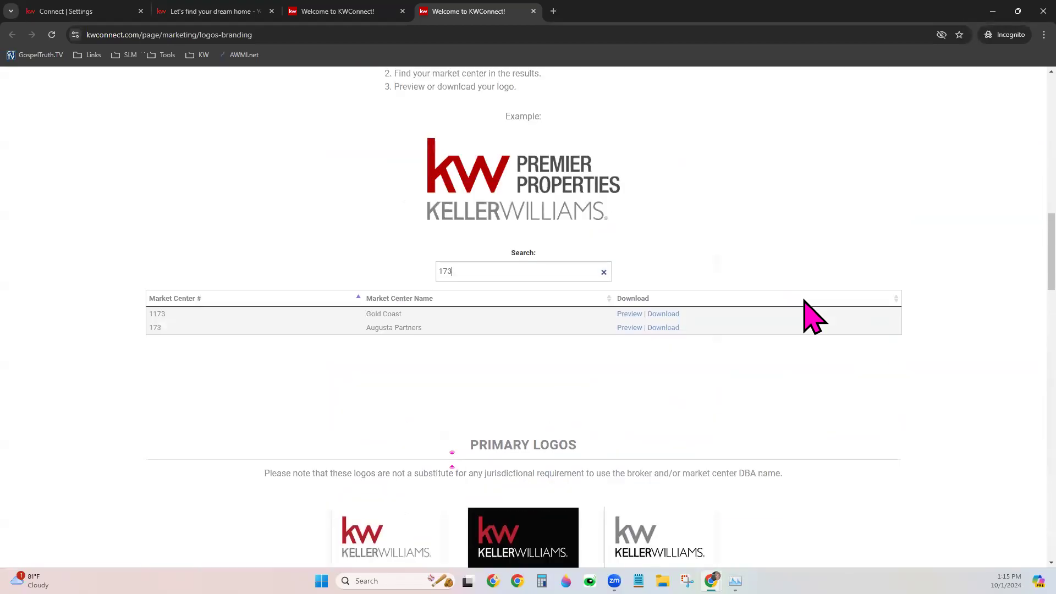
pyautogui.scroll(6, 804, 301)
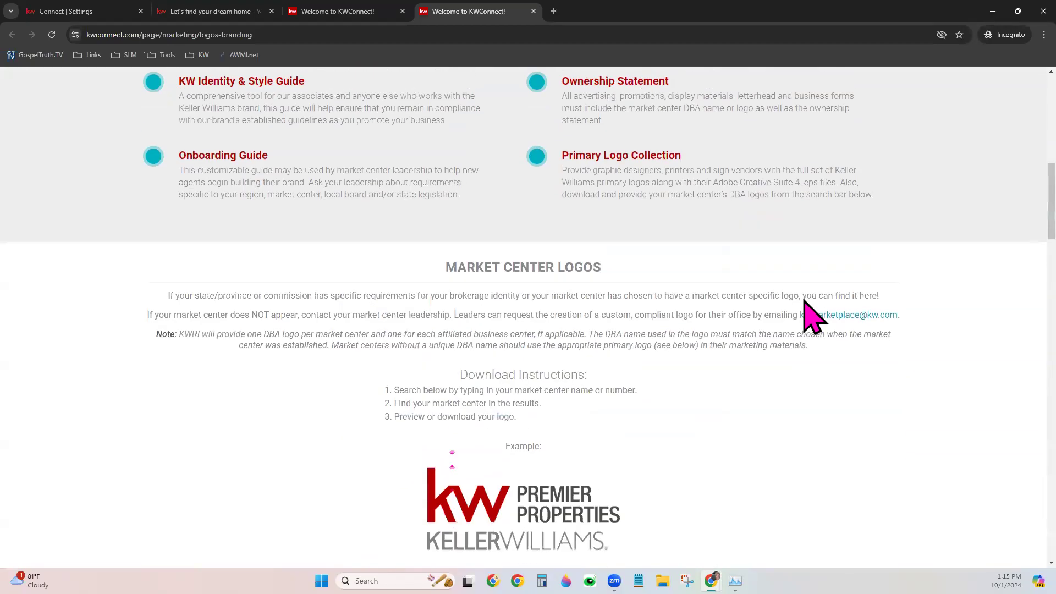
pyautogui.click(534, 11)
# Close KW Connect, review the 360 x 360 logo size note, and begin editing Legal Footer Text.
pyautogui.click(402, 11)
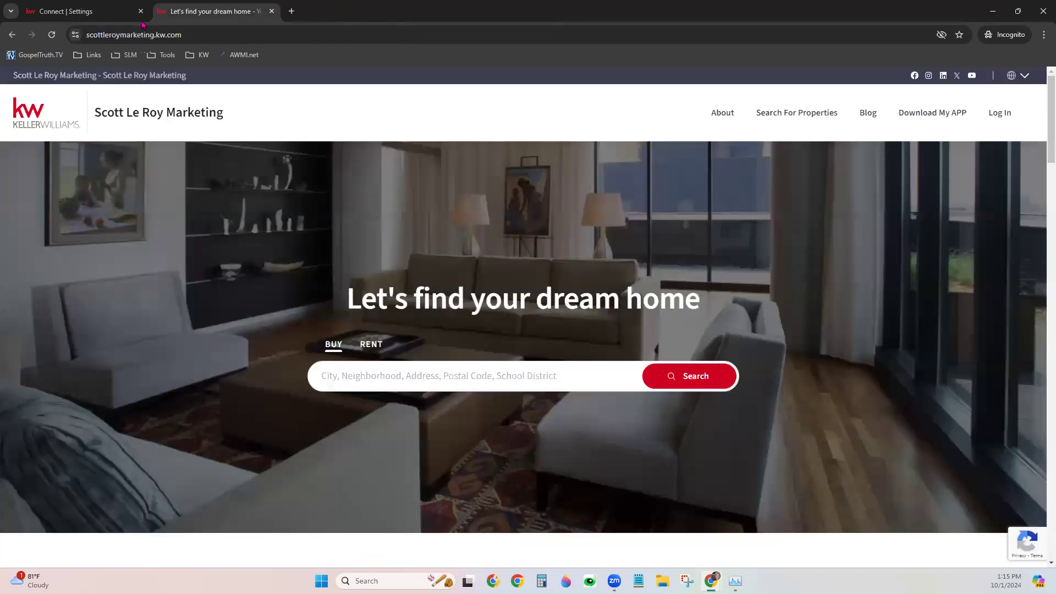
pyautogui.click(120, 12)
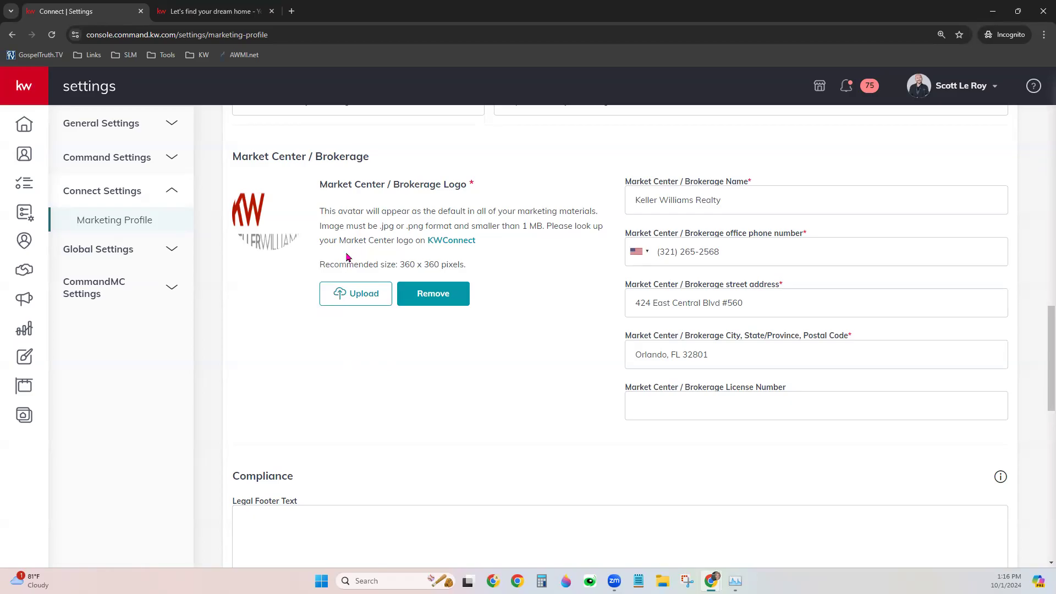
pyautogui.moveTo(405, 264); pyautogui.dragTo(488, 268)
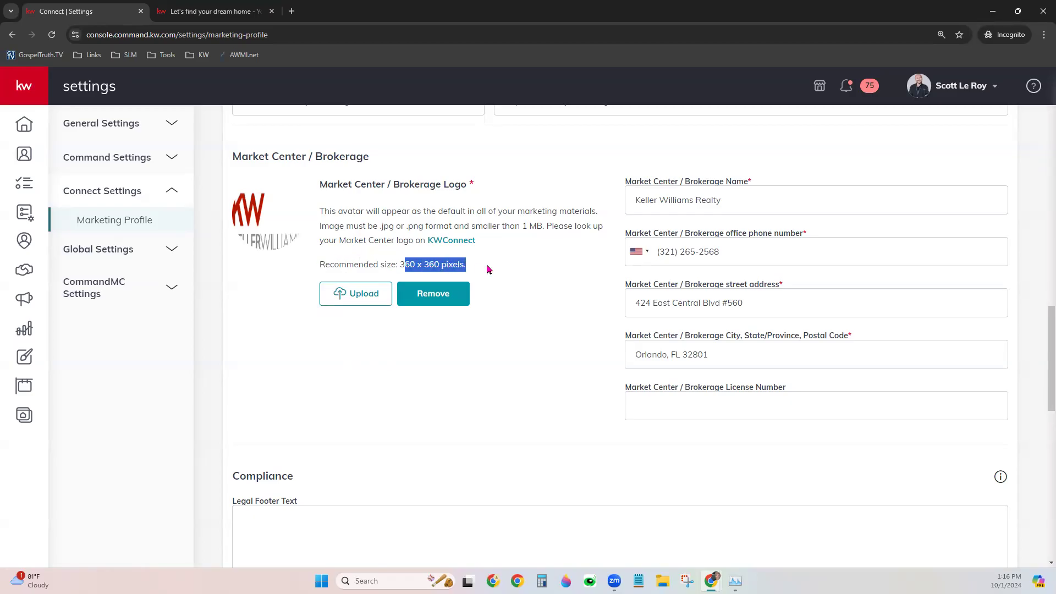
pyautogui.click(485, 368)
pyautogui.scroll(-6, 493, 385)
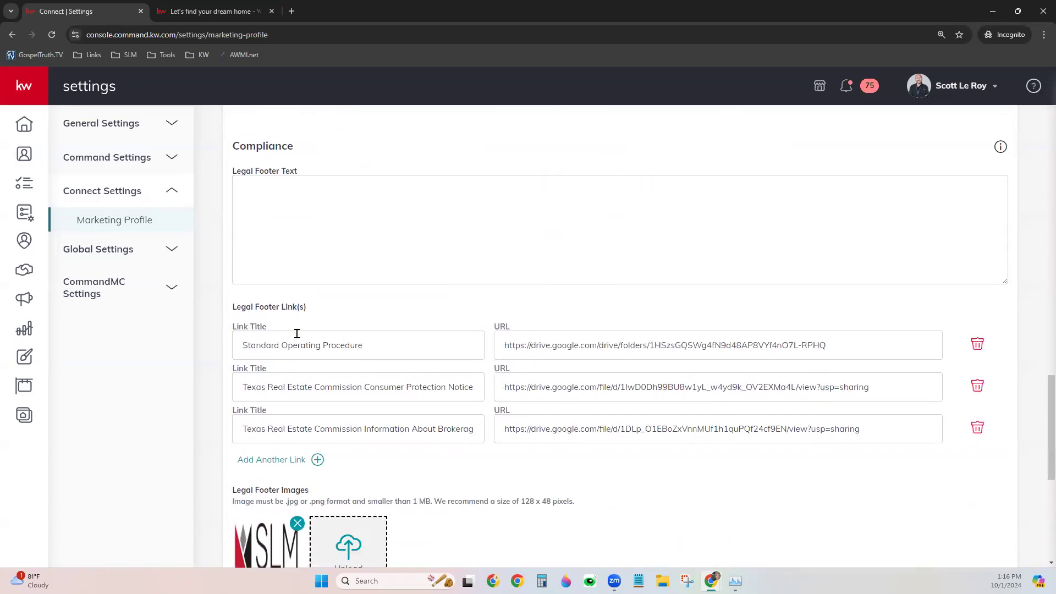
pyautogui.click(265, 185)
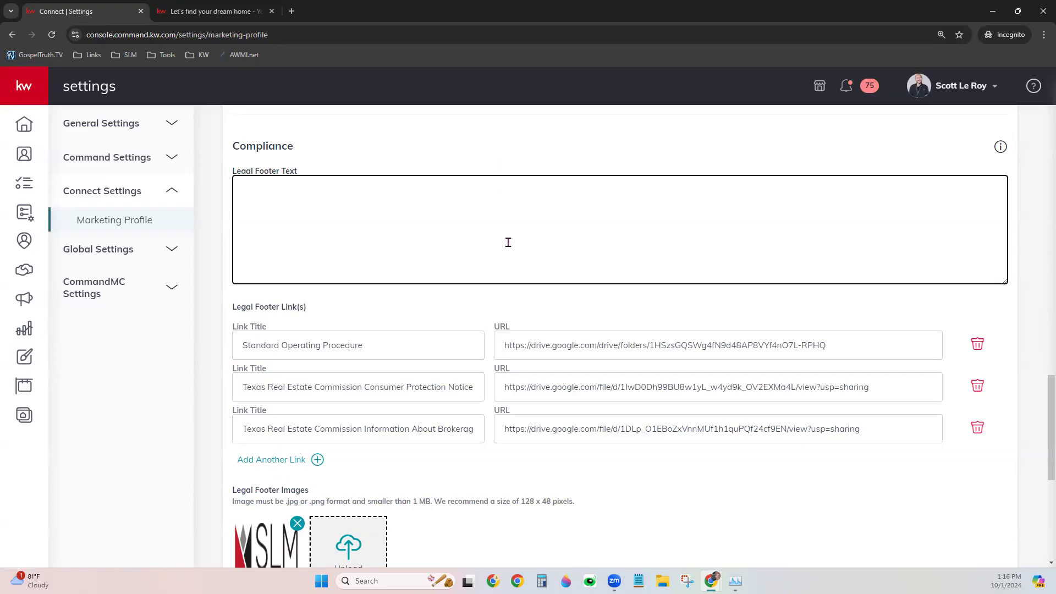
# Scroll past the Legal Footer Images and five Social links down to the Google Analytics ID and Save button.
pyautogui.scroll(-2, 526, 302)
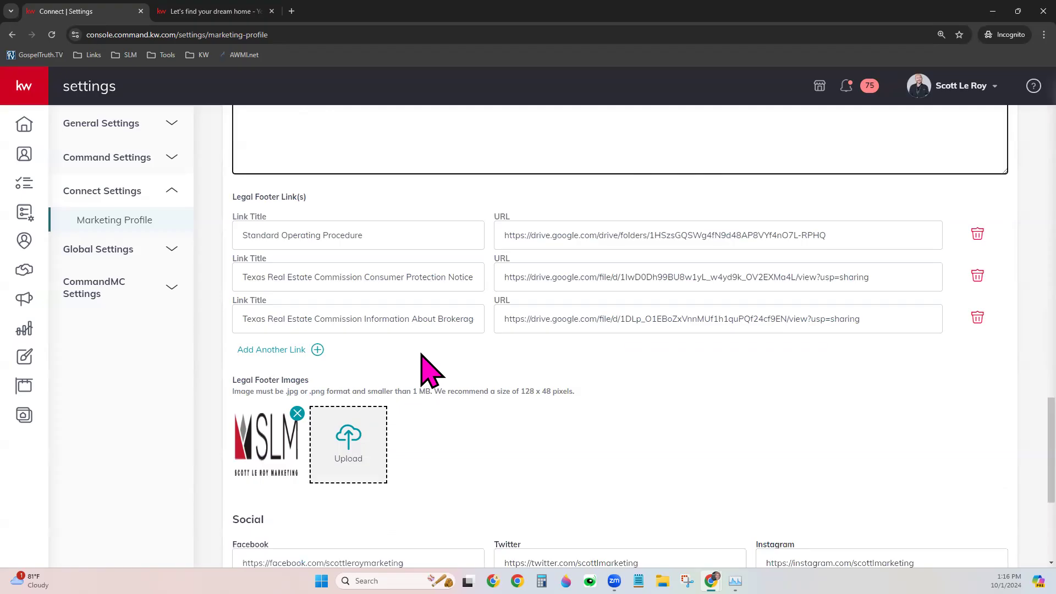
pyautogui.scroll(-1, 531, 402)
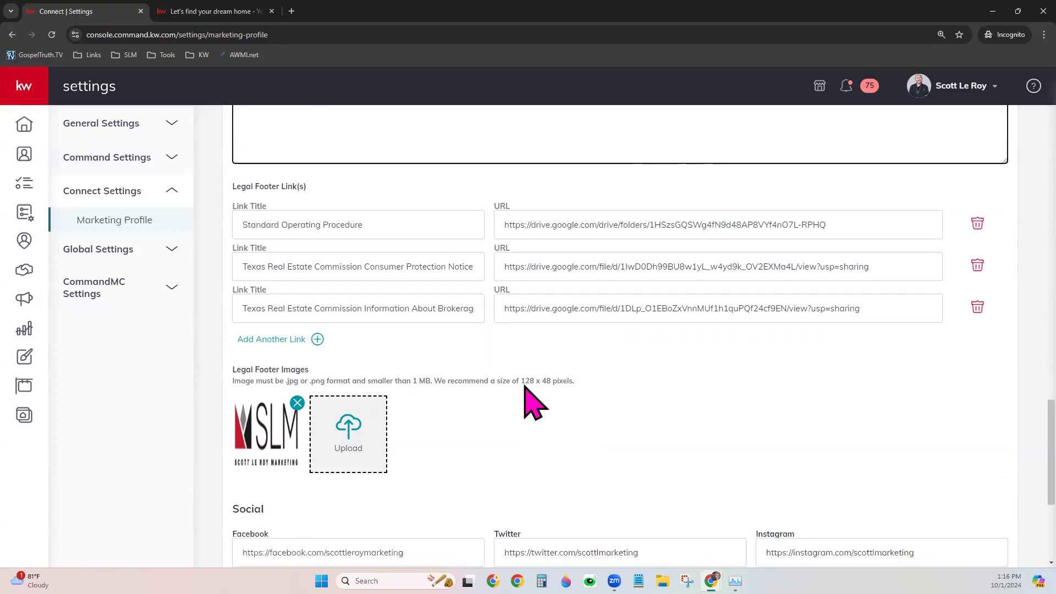
pyautogui.scroll(-1, 530, 401)
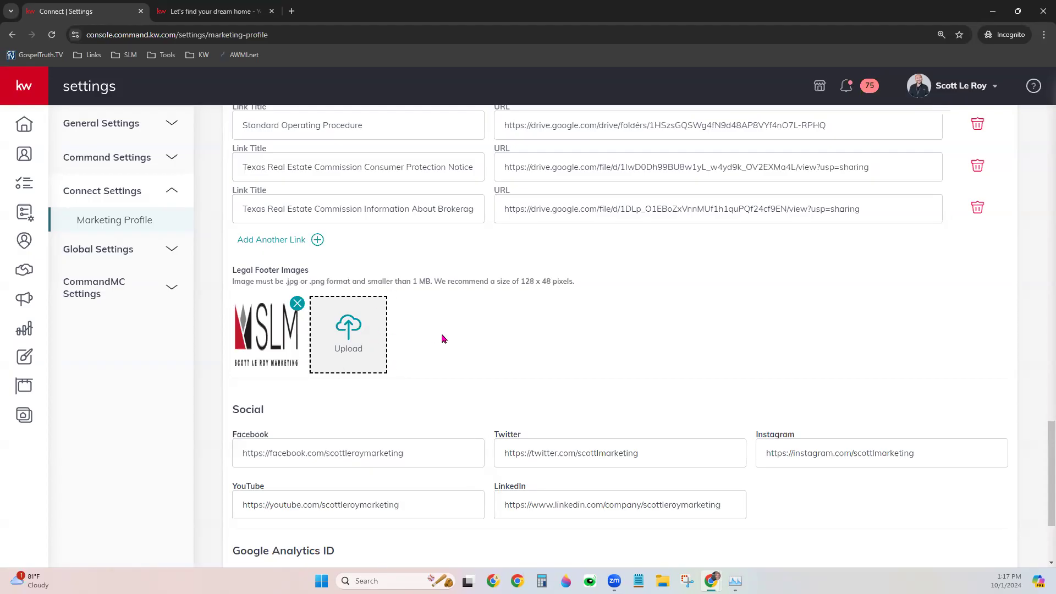
pyautogui.scroll(-3, 444, 338)
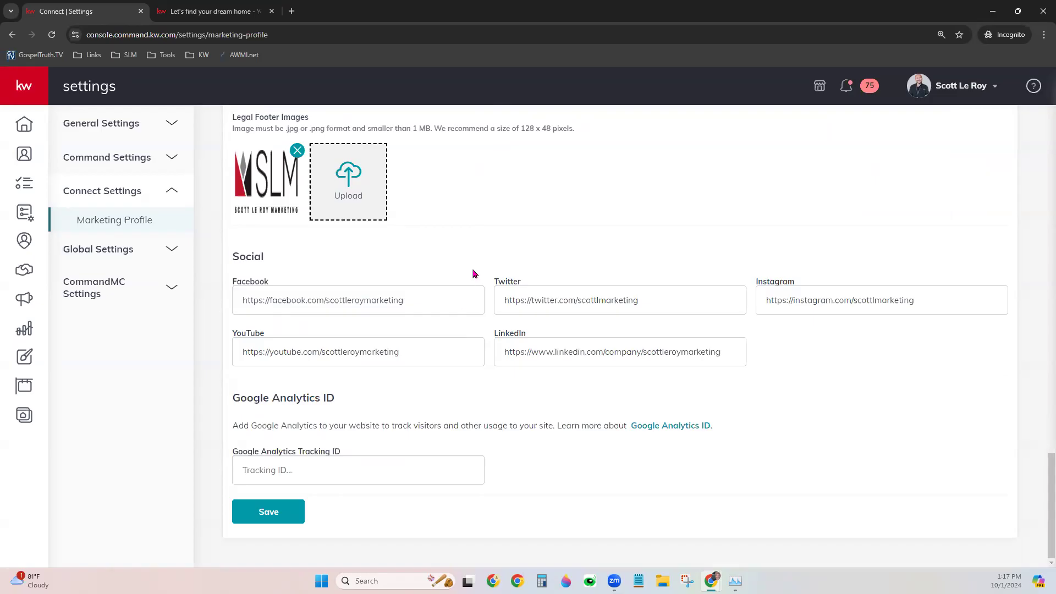
pyautogui.click(211, 13)
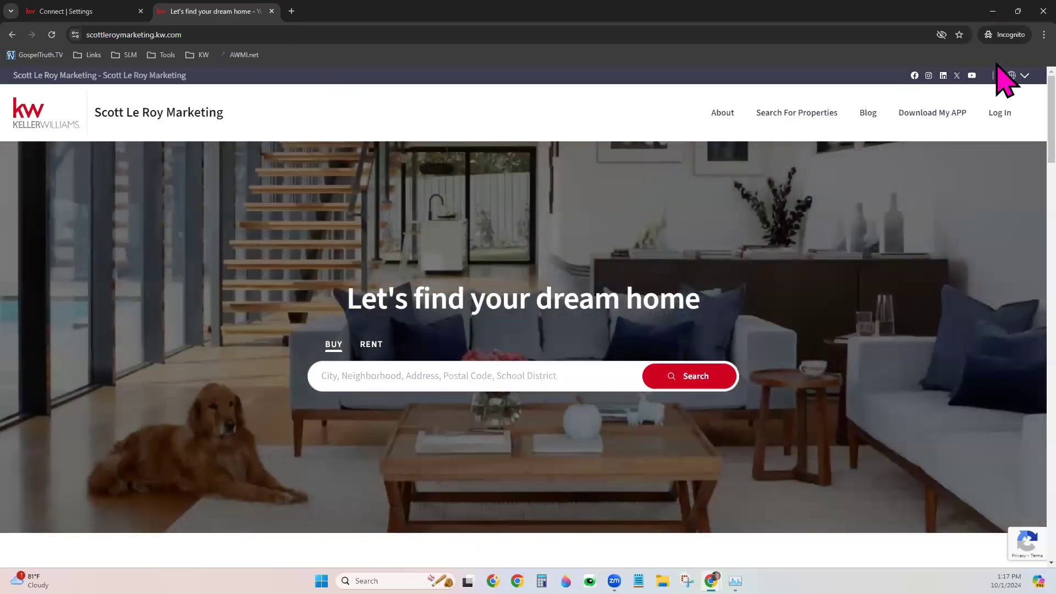
pyautogui.click(1043, 34)
pyautogui.click(1013, 222)
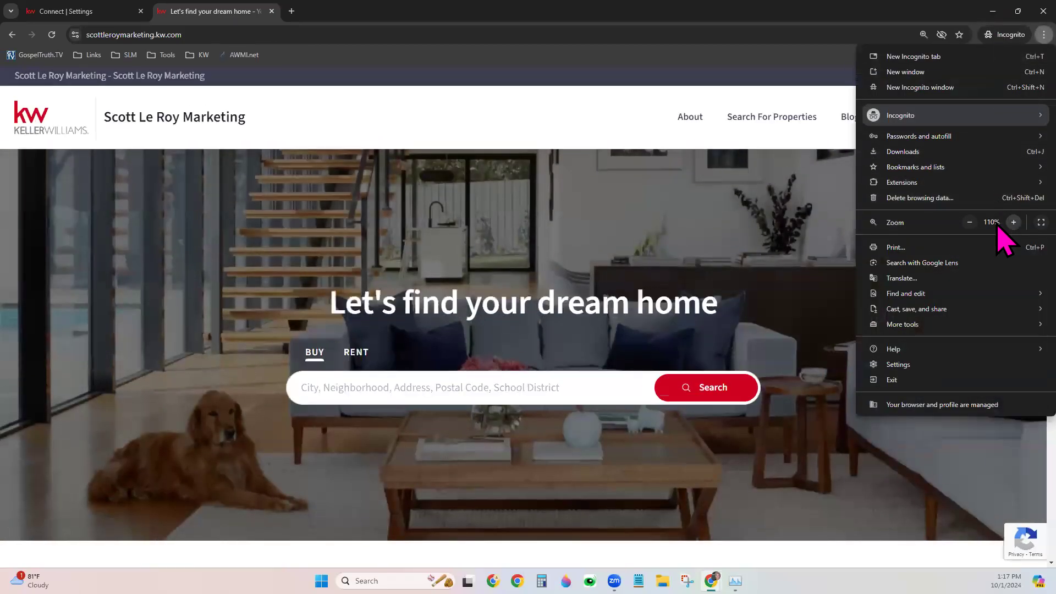
pyautogui.click(1014, 222)
pyautogui.click(1014, 222)
pyautogui.click(1014, 222)
pyautogui.click(664, 62)
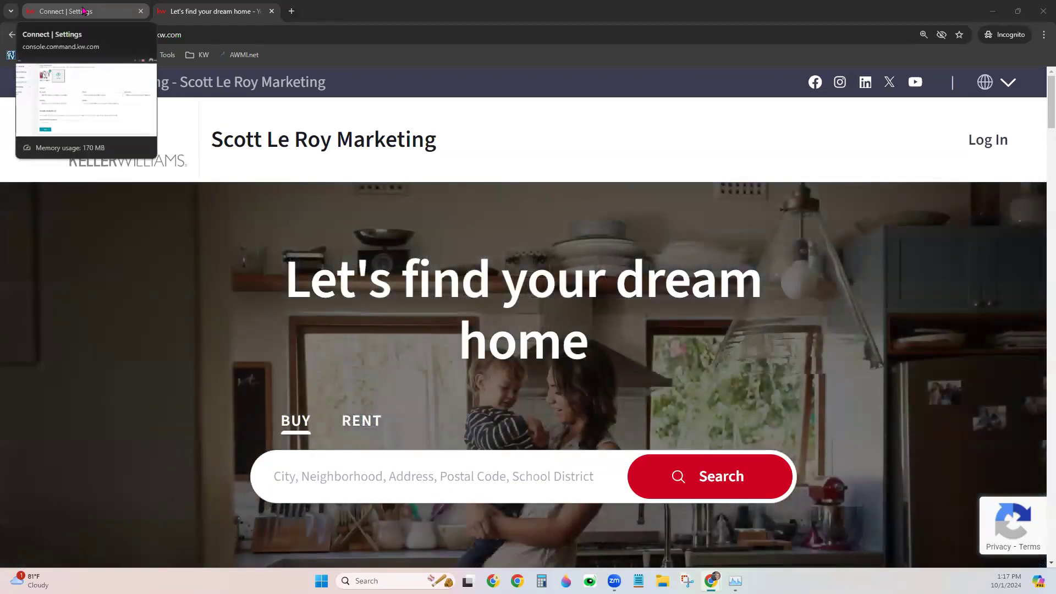
pyautogui.click(83, 9)
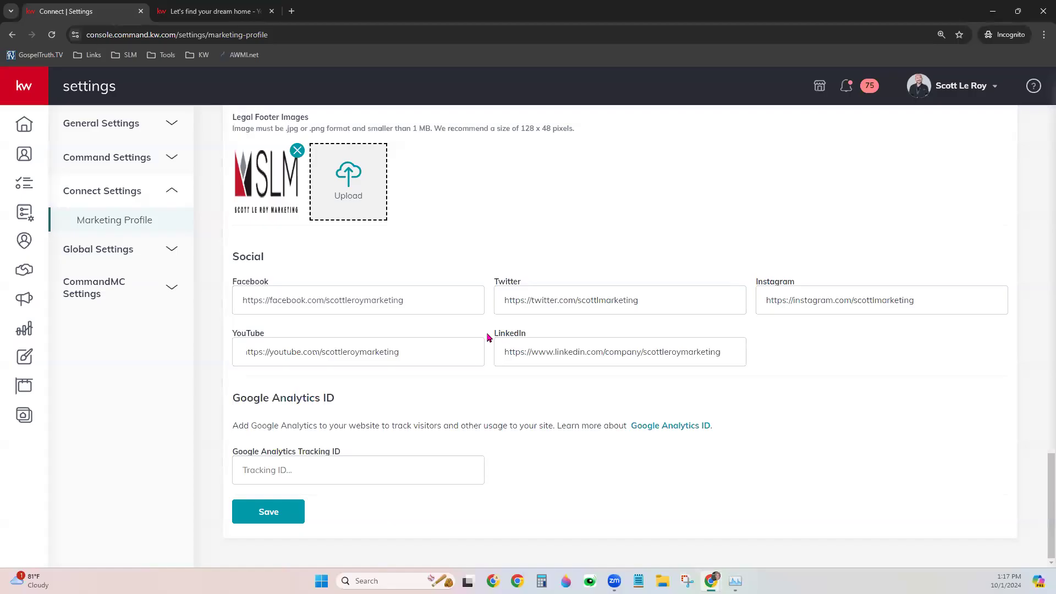
pyautogui.click(418, 301)
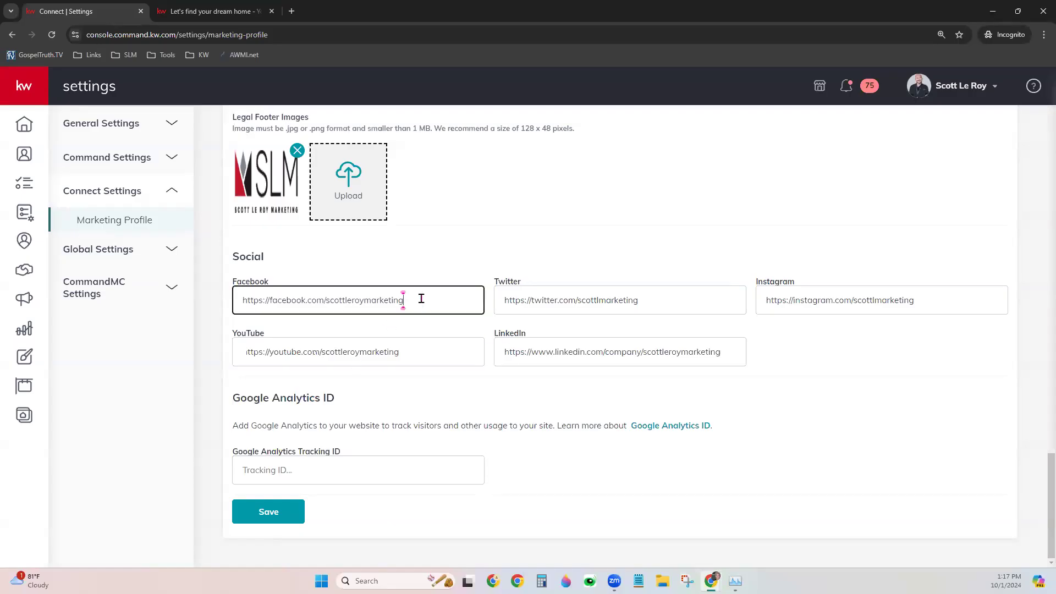
pyautogui.tripleClick(375, 300)
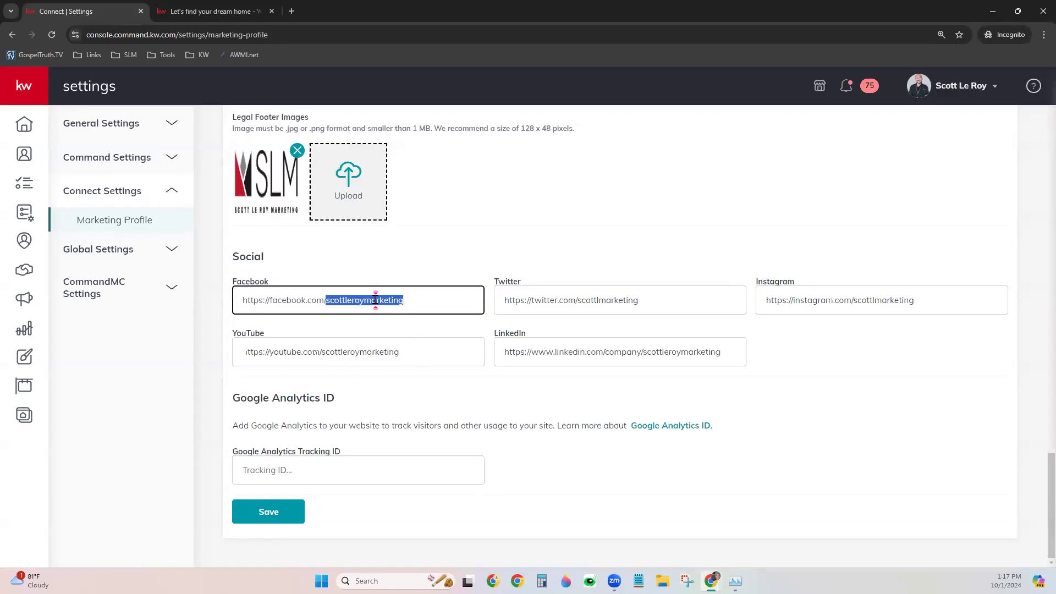
pyautogui.click(441, 386)
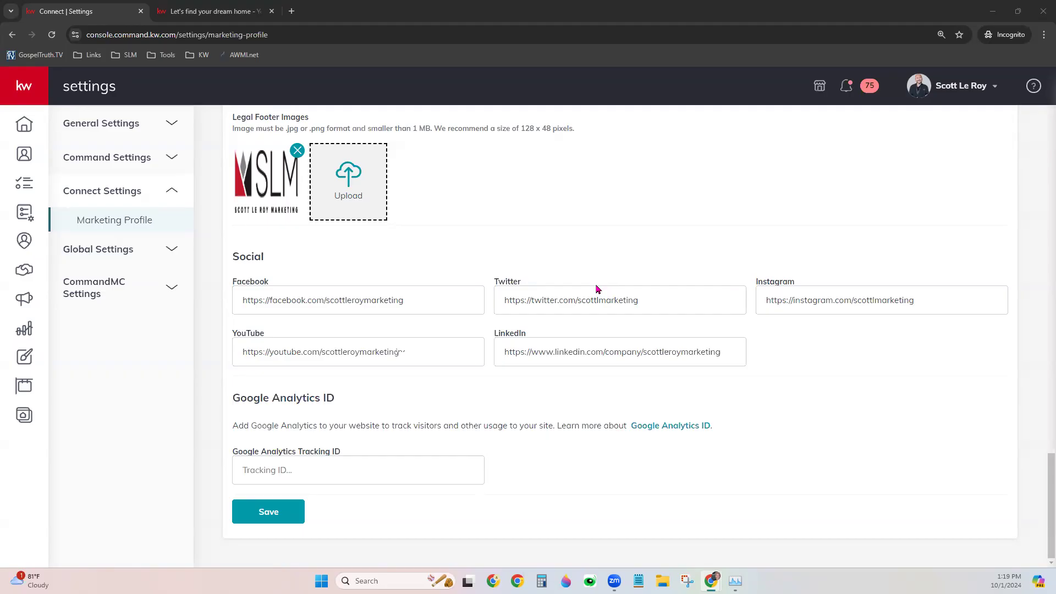
# Open My Profile from the account menu and scroll through its About Me and Contact Information.
pyautogui.click(973, 82)
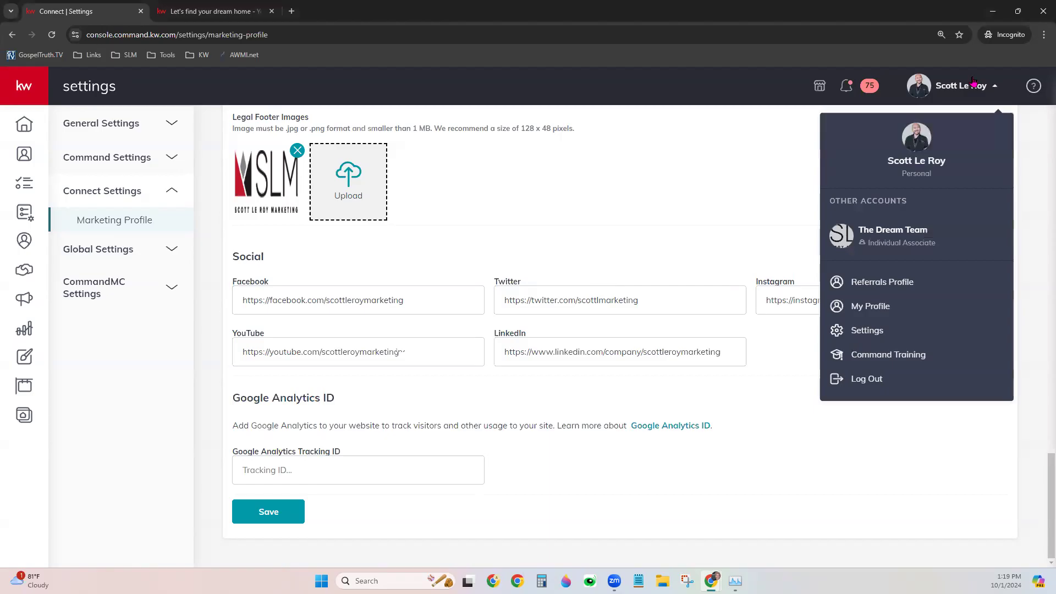
pyautogui.click(889, 305)
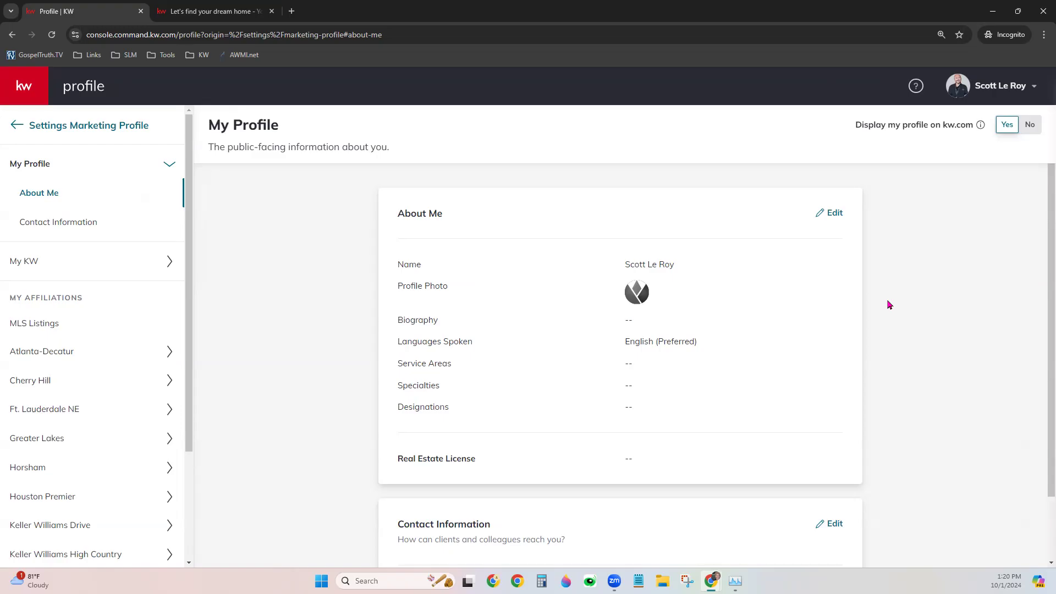
pyautogui.scroll(-1, 890, 305)
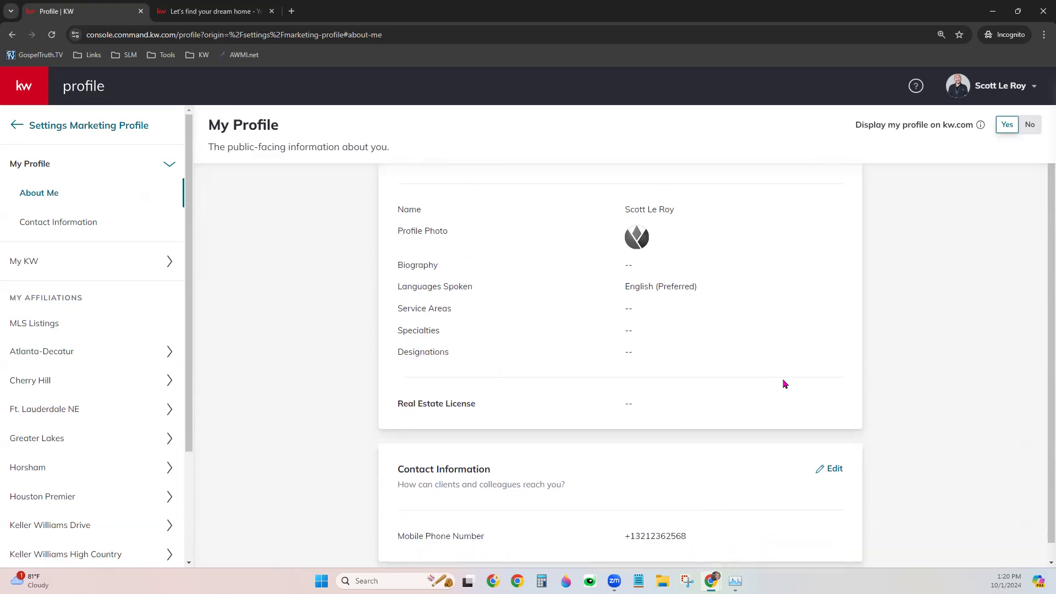
pyautogui.scroll(1, 785, 384)
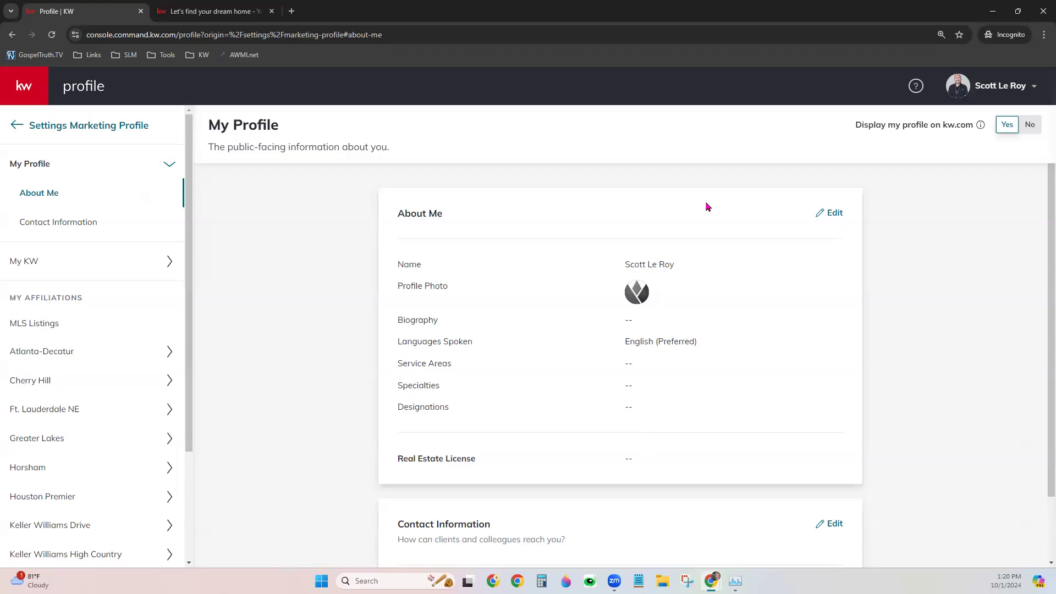
pyautogui.click(836, 213)
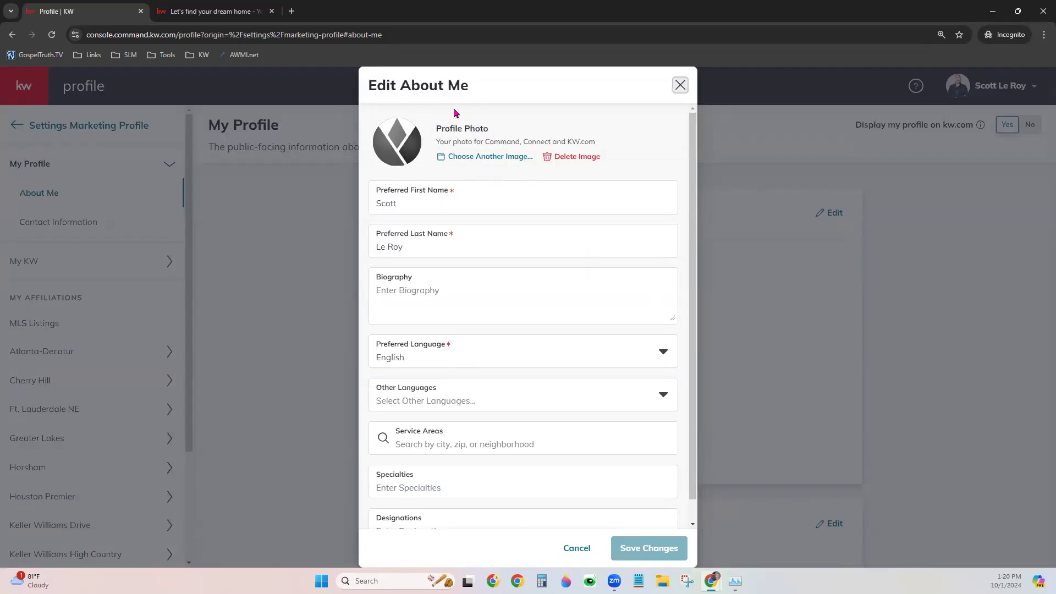
pyautogui.click(440, 201)
pyautogui.click(465, 251)
pyautogui.click(462, 285)
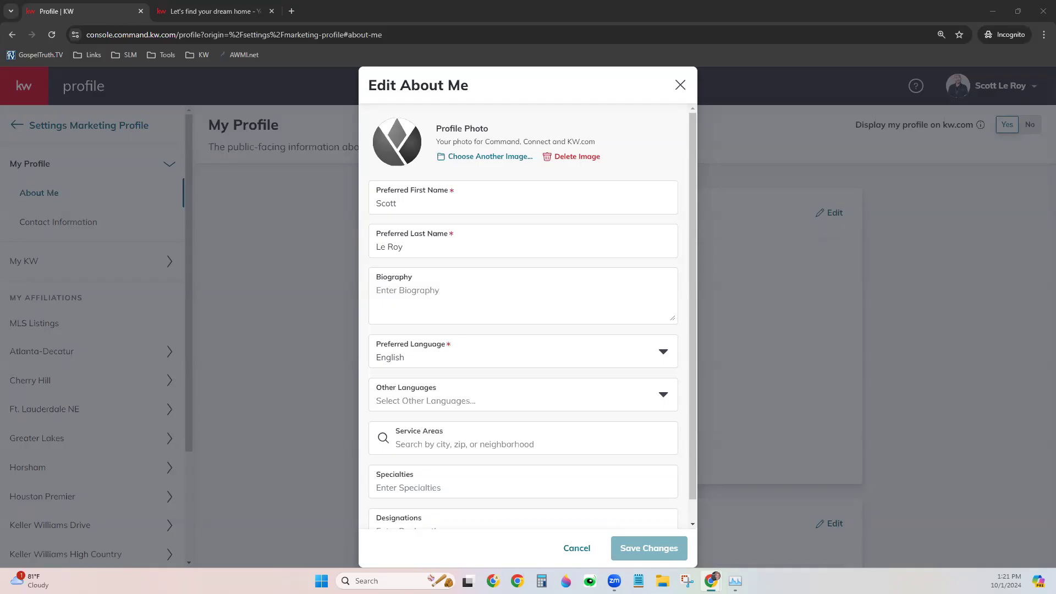
pyautogui.click(490, 358)
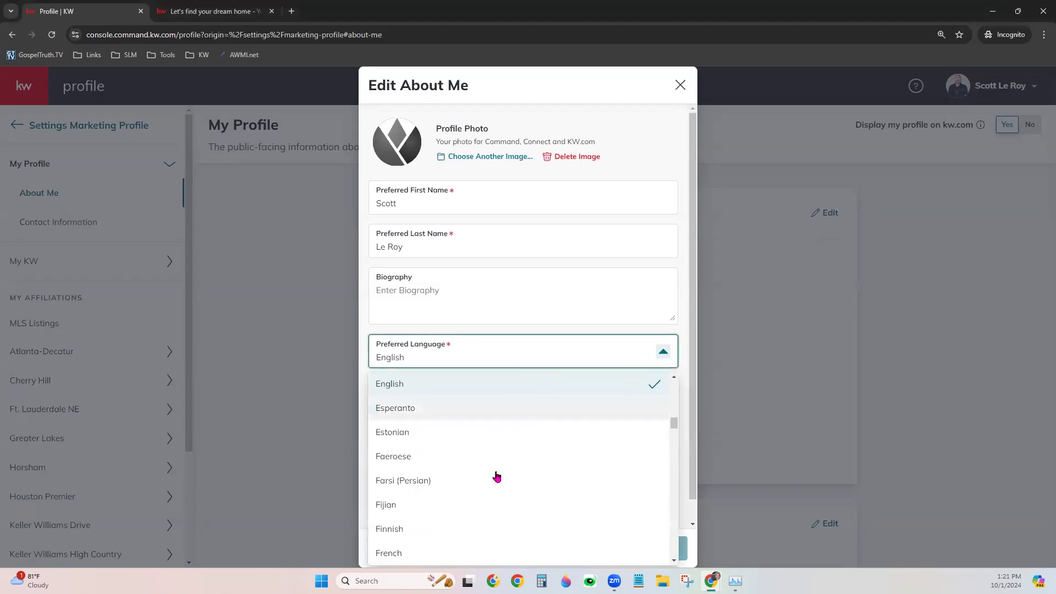
pyautogui.click(542, 350)
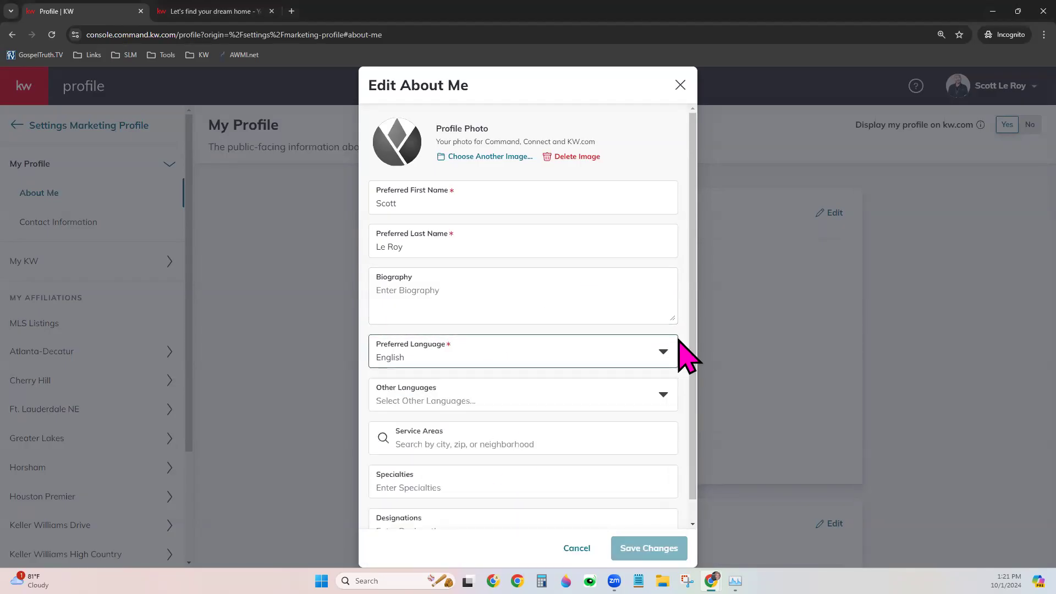
pyautogui.scroll(-1, 691, 358)
pyautogui.click(507, 379)
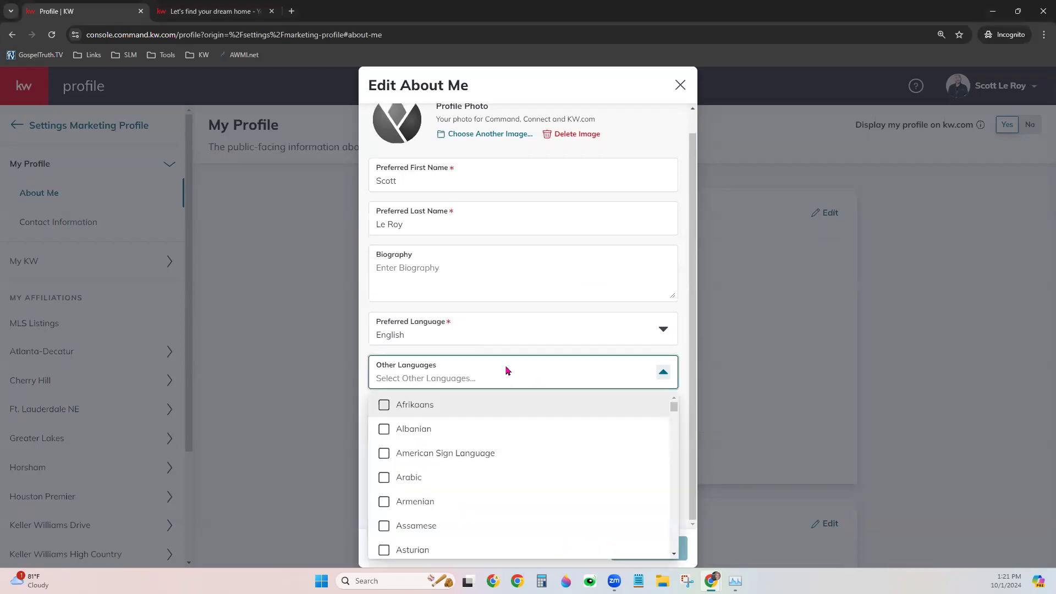
pyautogui.click(426, 478)
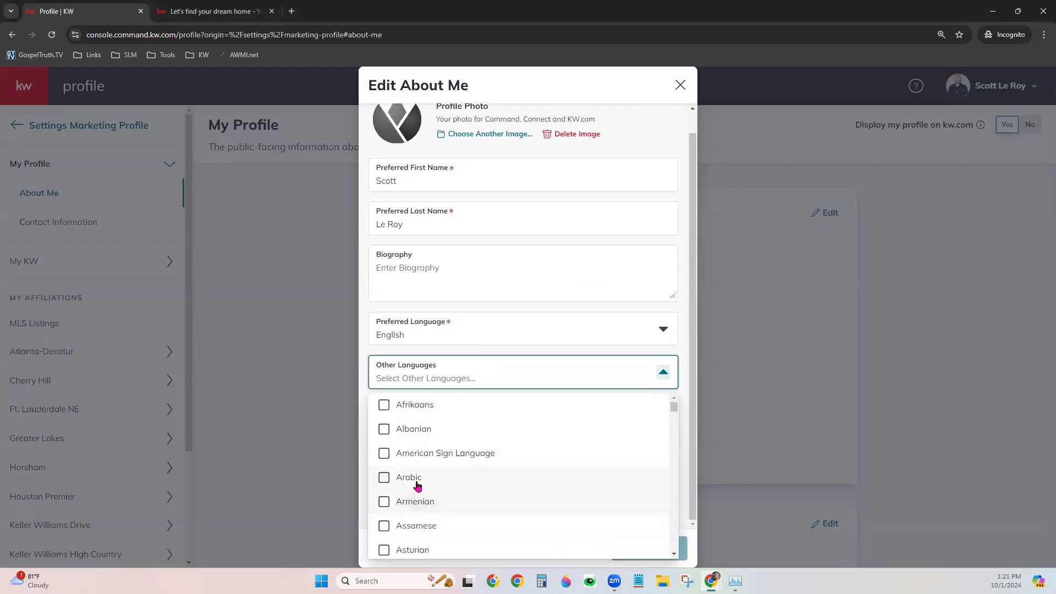
pyautogui.click(416, 453)
pyautogui.click(418, 430)
pyautogui.click(418, 455)
pyautogui.click(413, 477)
pyautogui.click(410, 432)
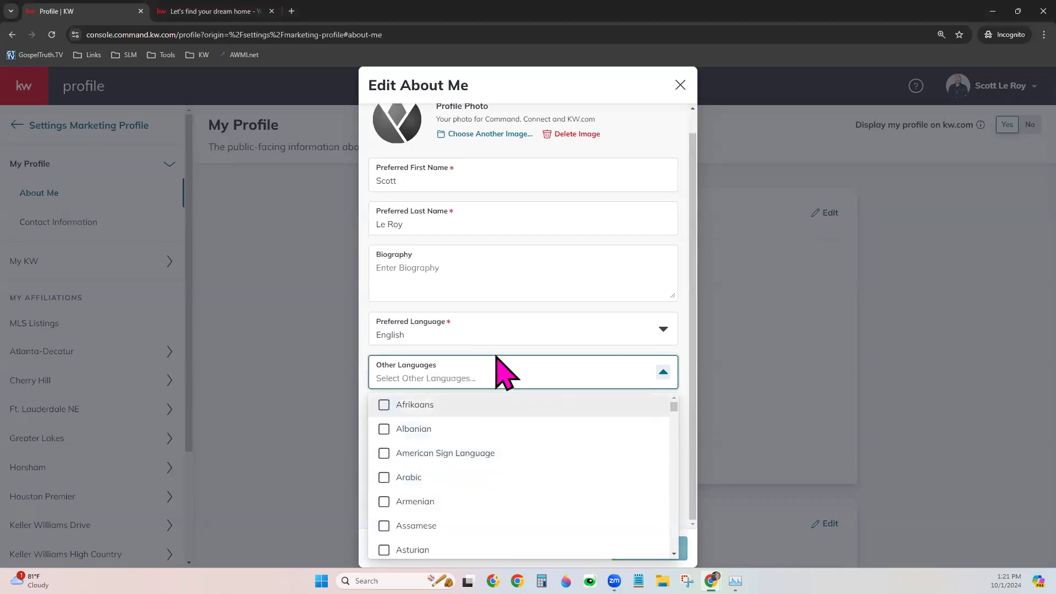
pyautogui.click(501, 363)
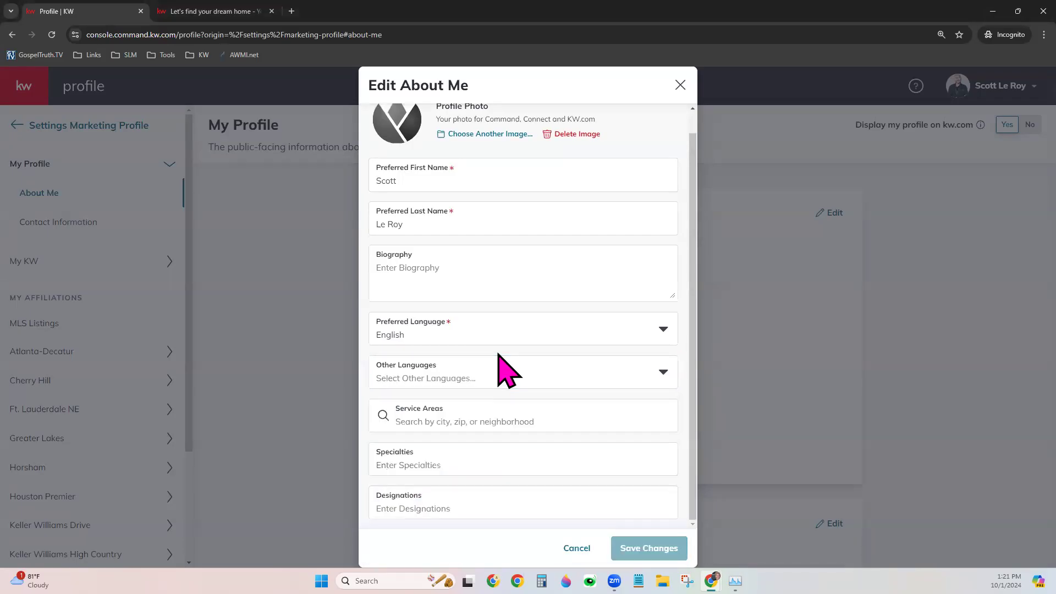
pyautogui.click(505, 422)
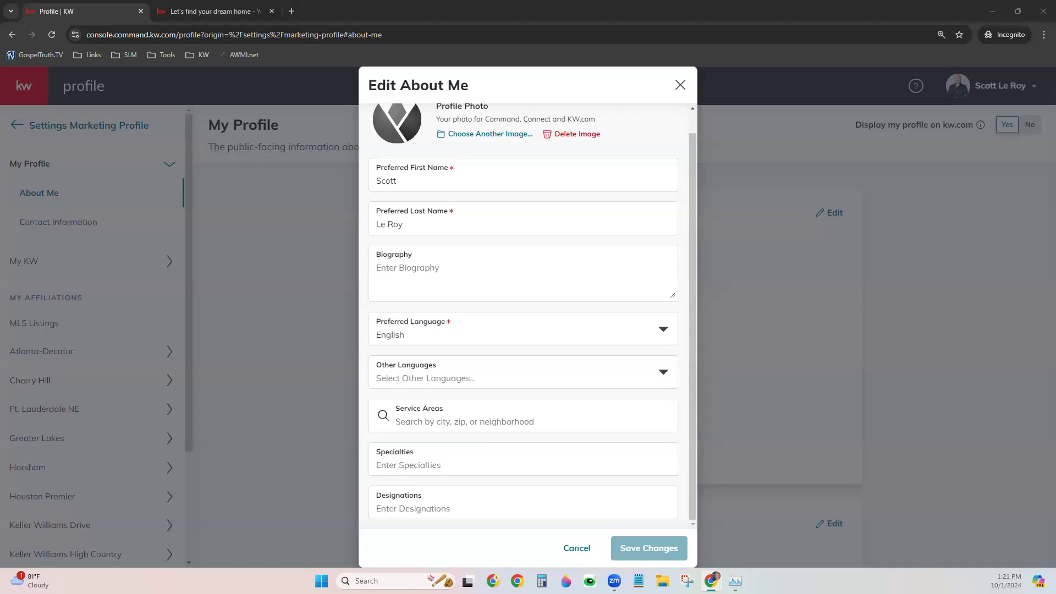
pyautogui.click(401, 424)
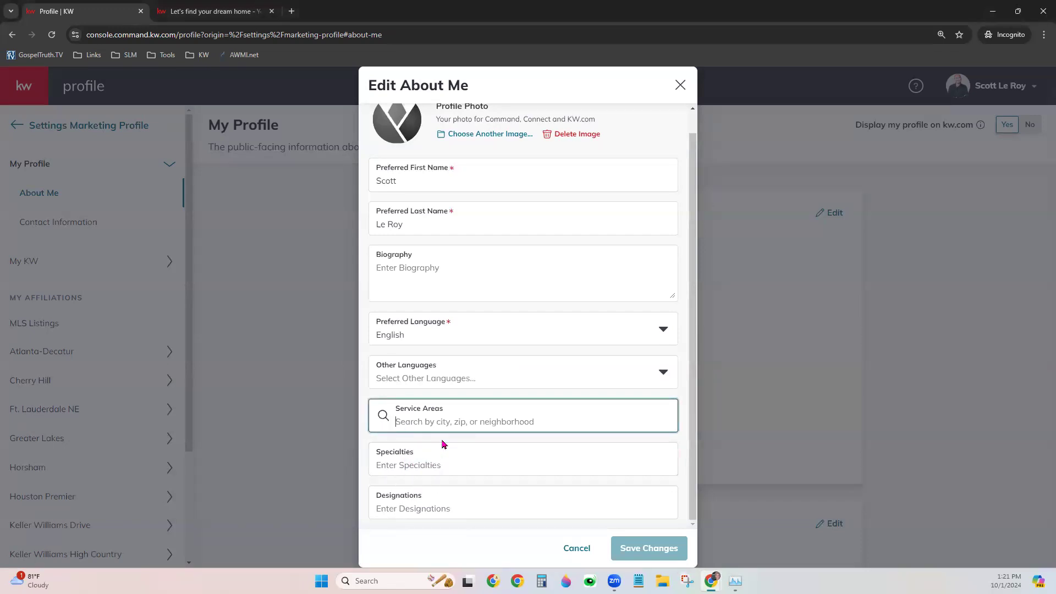
pyautogui.click(533, 464)
pyautogui.click(526, 504)
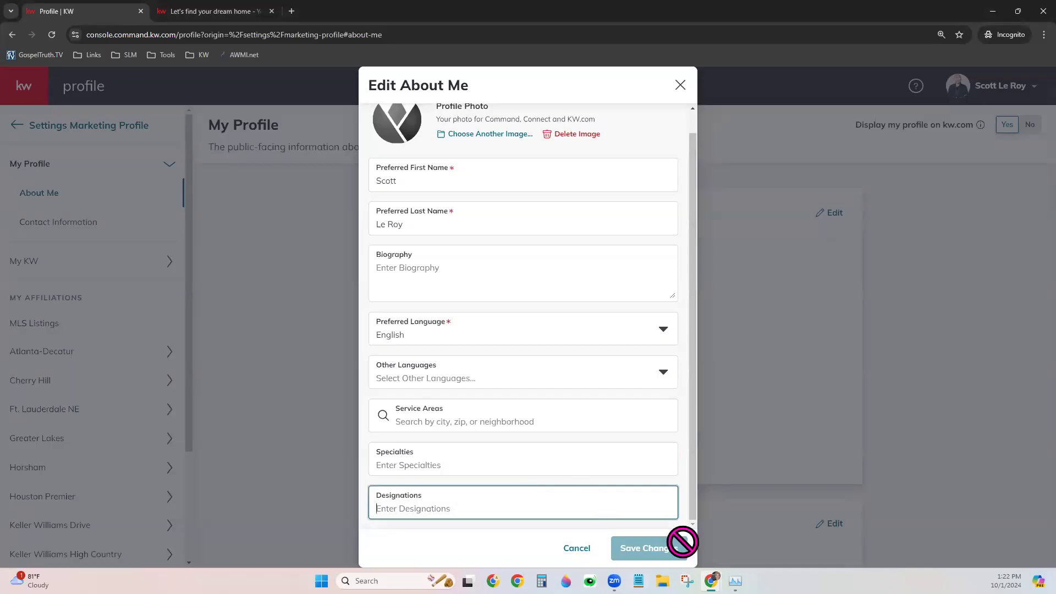
# Close the Edit About Me dialog without saving, keeping the blank Biography.
pyautogui.click(681, 86)
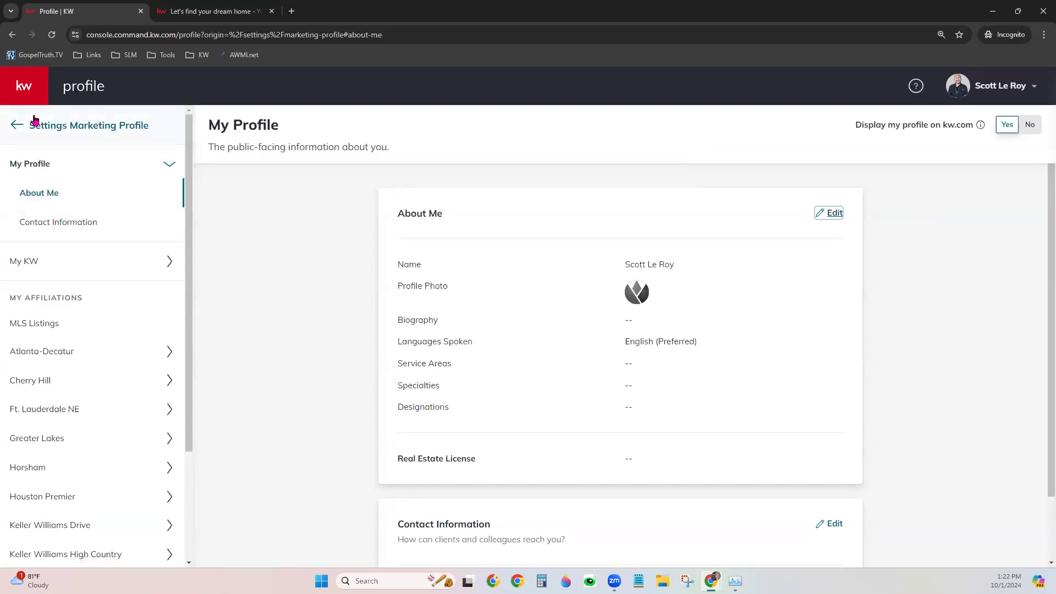
# Go back from the Marketing Profile settings to the Command home, briefly expanding the sidebar labels.
pyautogui.click(19, 126)
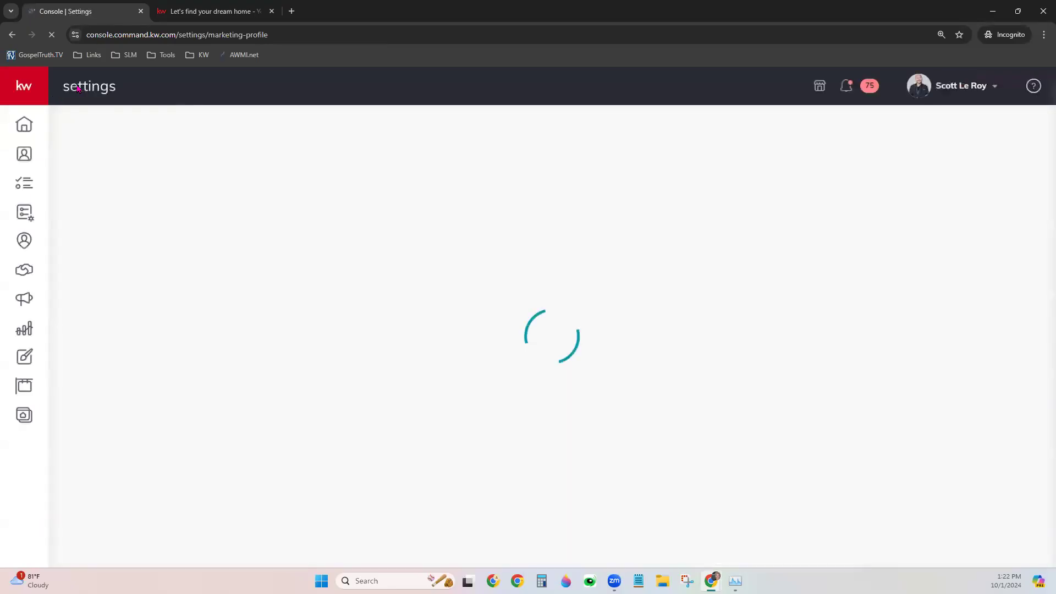
pyautogui.click(25, 125)
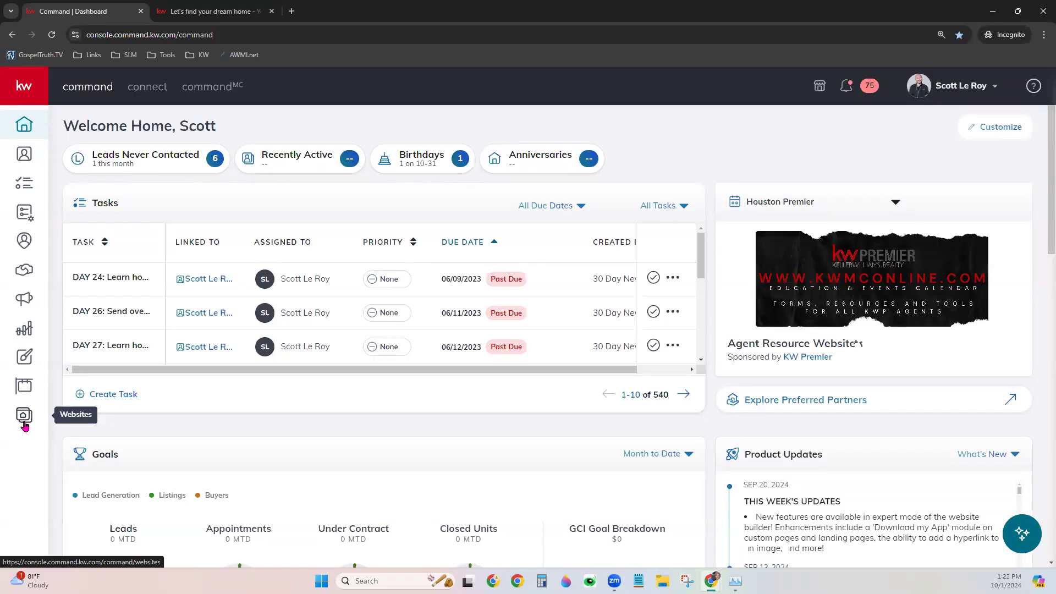
pyautogui.click(38, 74)
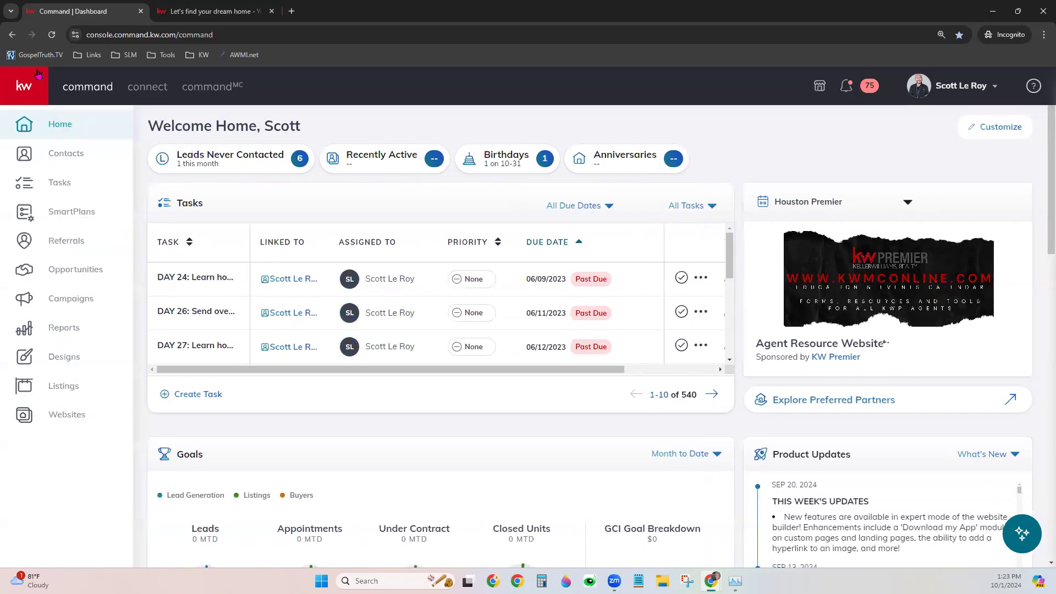
pyautogui.click(37, 73)
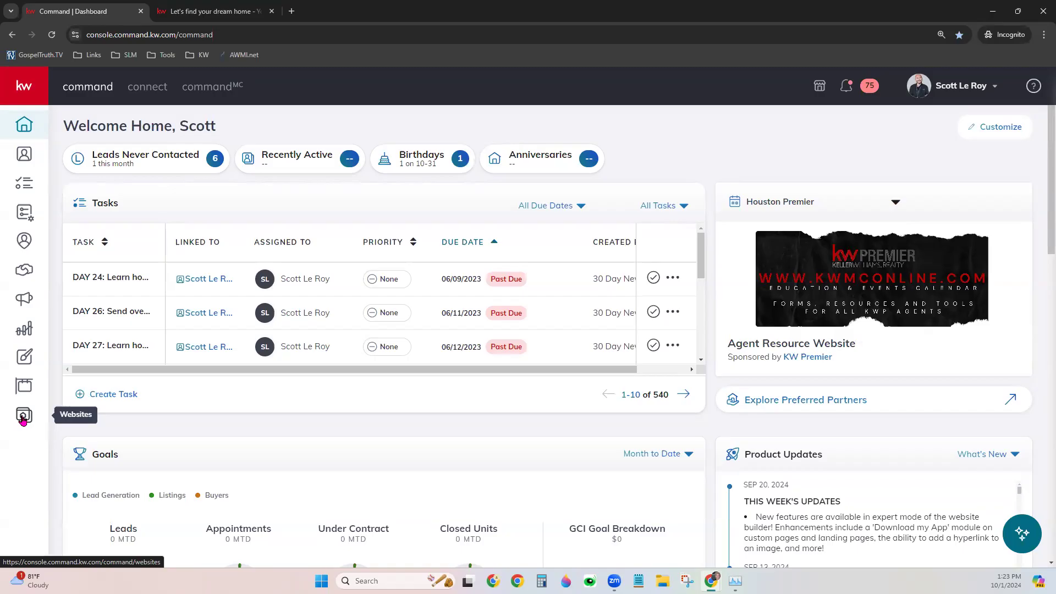
# Open the Websites area for the scottleroymarketing.kw.com agent site.
pyautogui.click(23, 418)
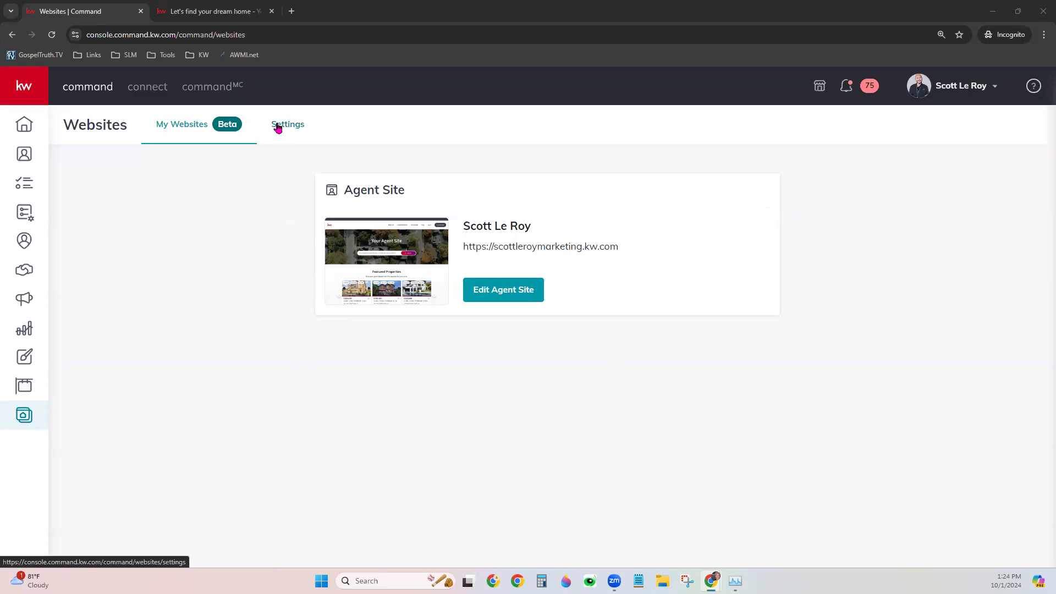
# Show My Website Settings with the scottleroymarketing.kw.com subdomain and The Dream Team referral links.
pyautogui.click(296, 124)
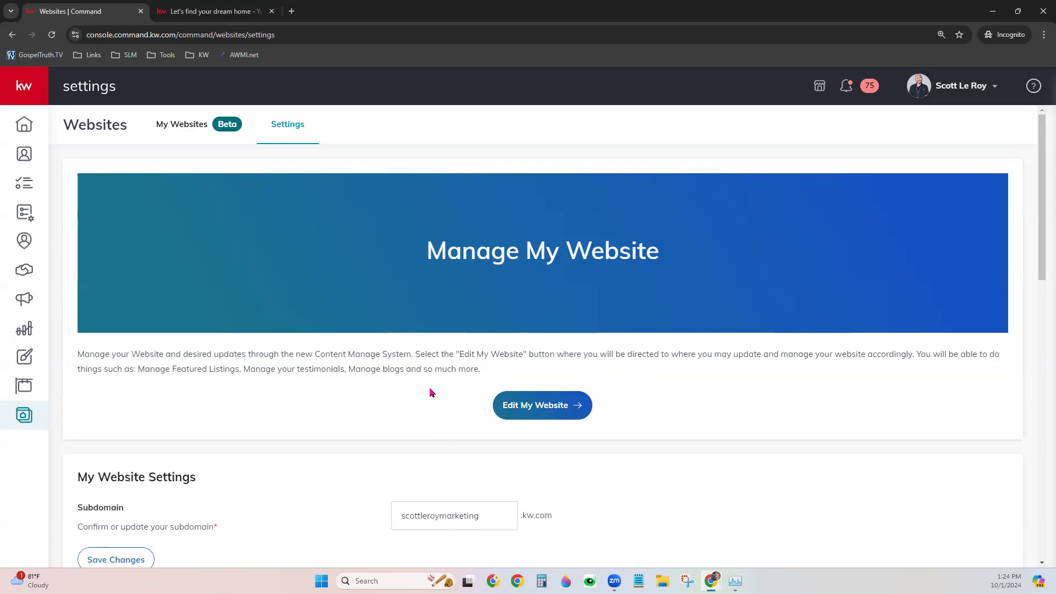
pyautogui.scroll(-2, 431, 392)
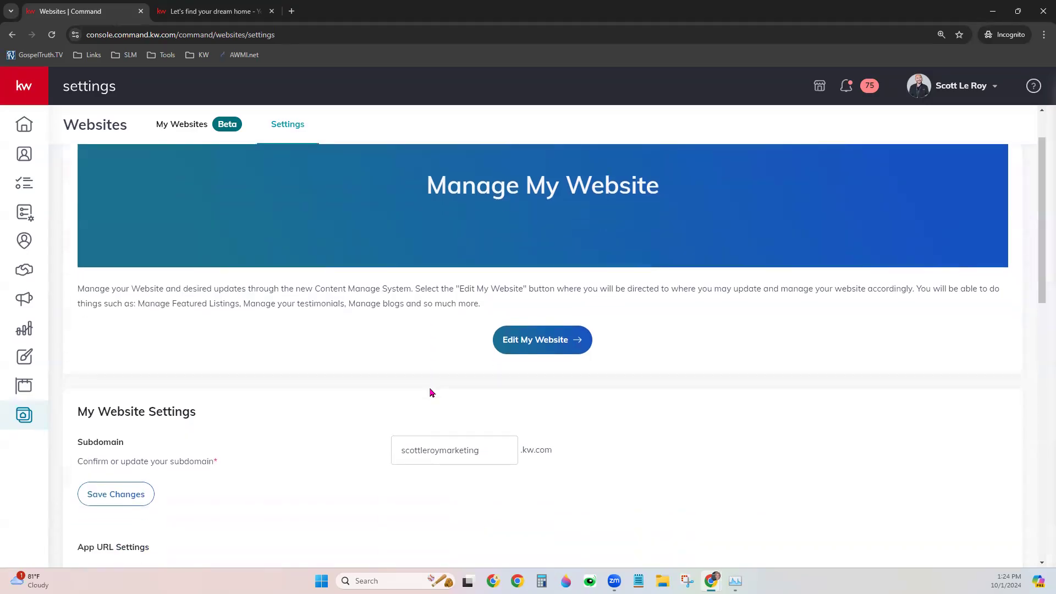
pyautogui.scroll(-3, 431, 392)
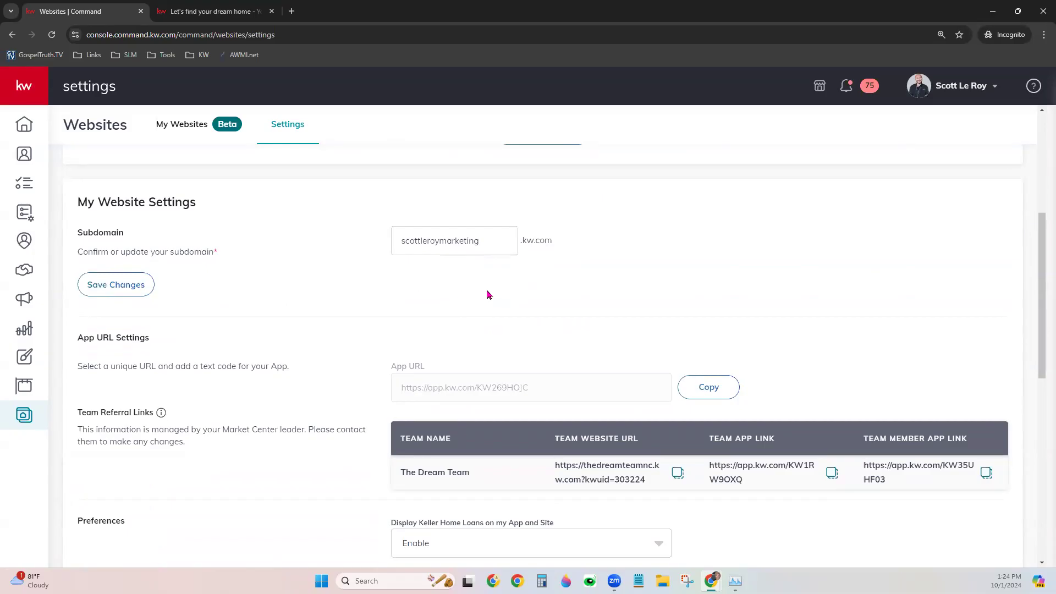
pyautogui.click(969, 88)
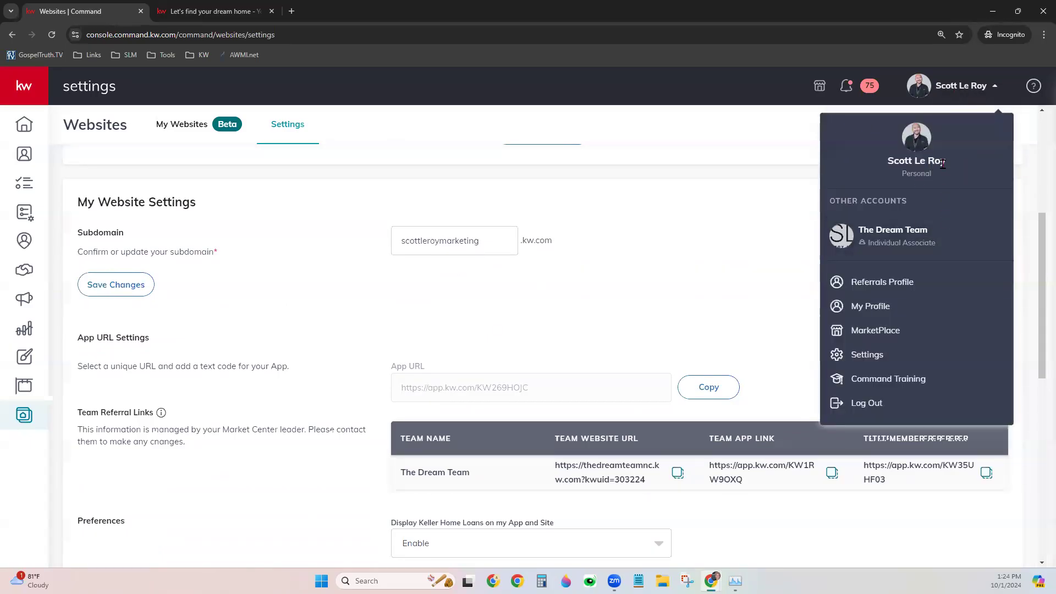
# Dismiss the account menu and select the scottleroymarketing subdomain without changing it.
pyautogui.click(697, 150)
pyautogui.moveTo(77, 233); pyautogui.dragTo(134, 237)
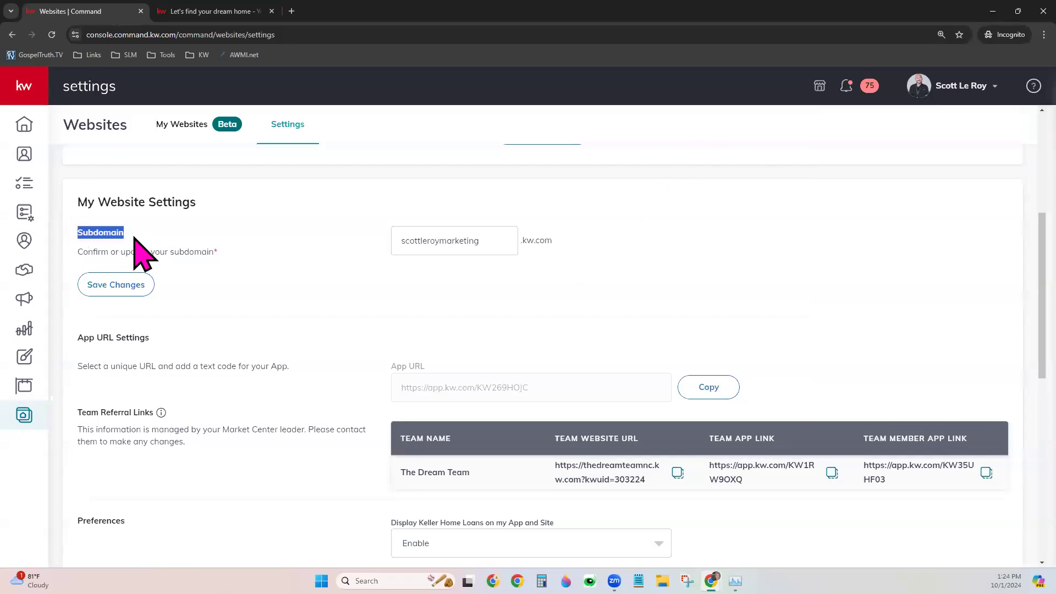
pyautogui.click(265, 263)
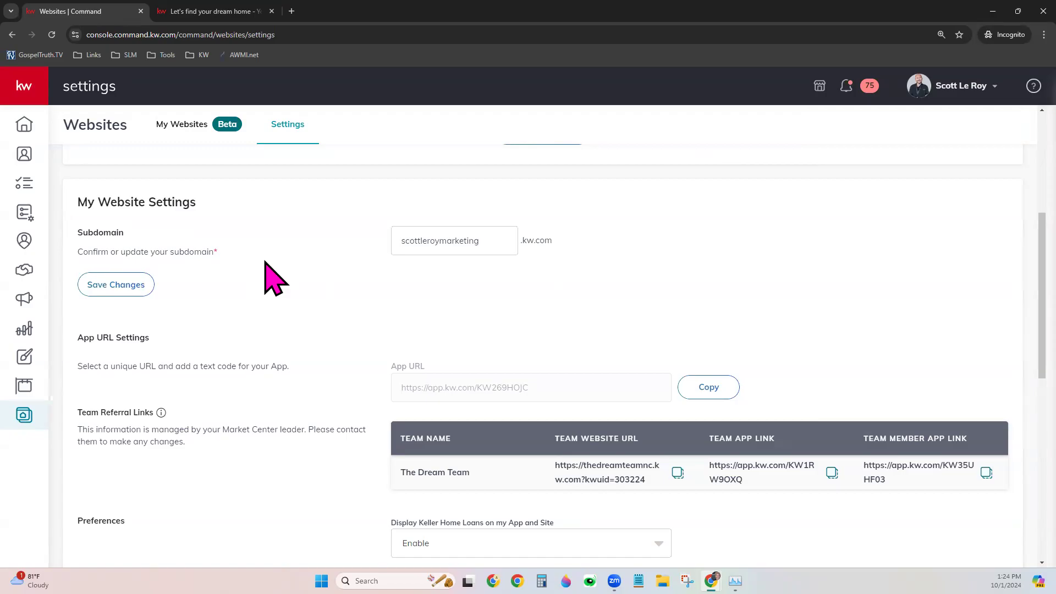
pyautogui.click(504, 246)
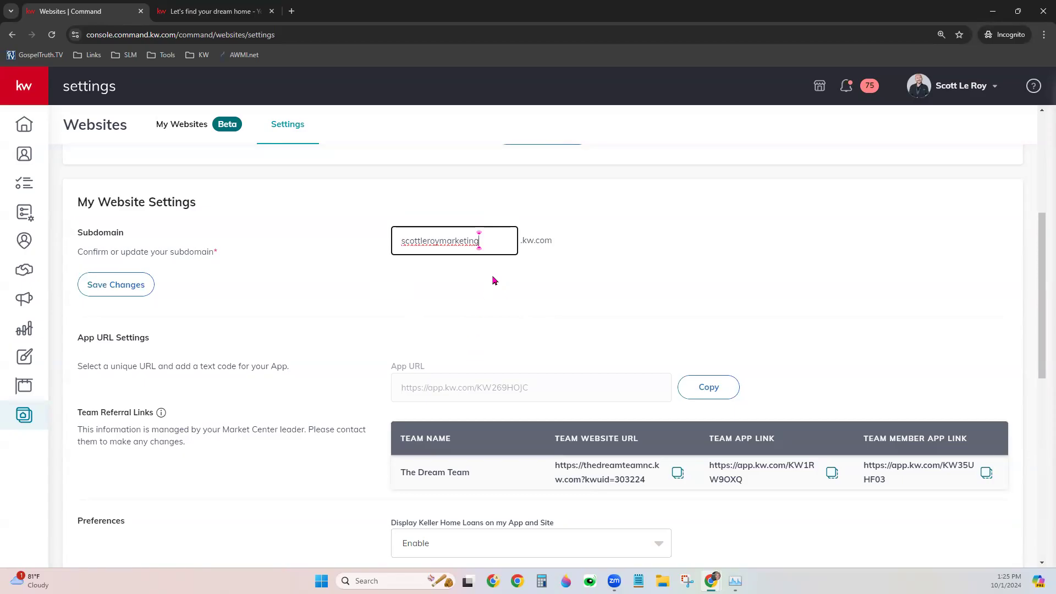
pyautogui.moveTo(398, 242); pyautogui.dragTo(488, 243)
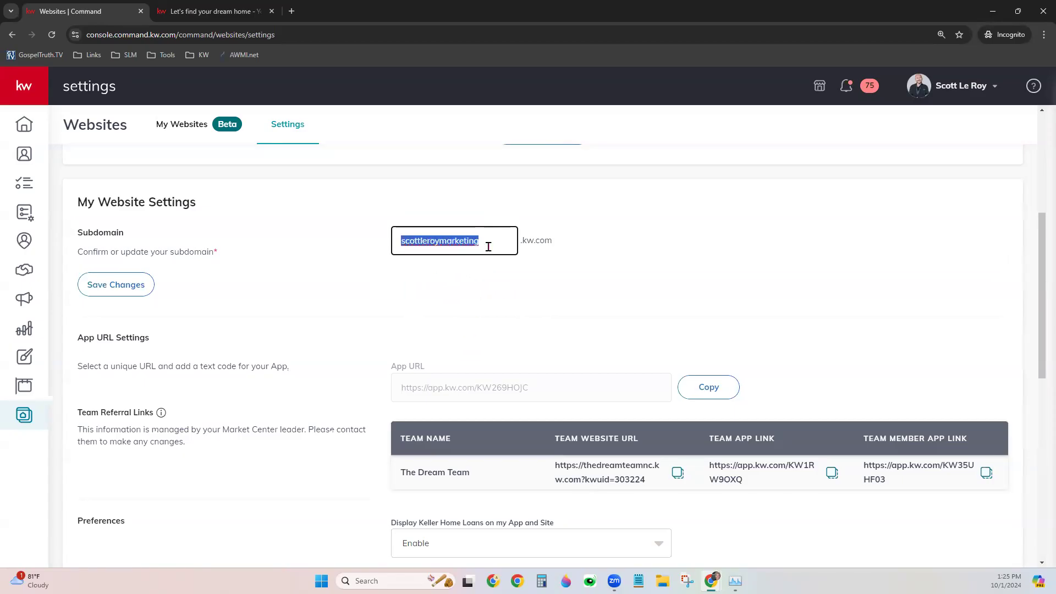
pyautogui.click(514, 270)
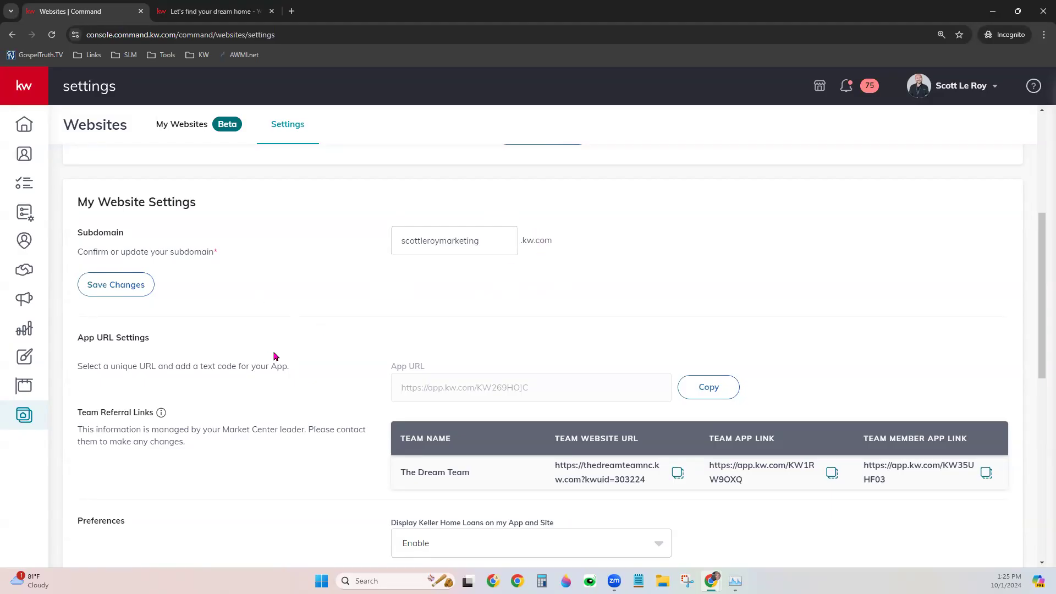
# Copy the App URL link, highlighting the App URL Settings and Team Referral Links headings.
pyautogui.scroll(-2, 275, 356)
pyautogui.moveTo(78, 227); pyautogui.dragTo(148, 230)
pyautogui.click(382, 242)
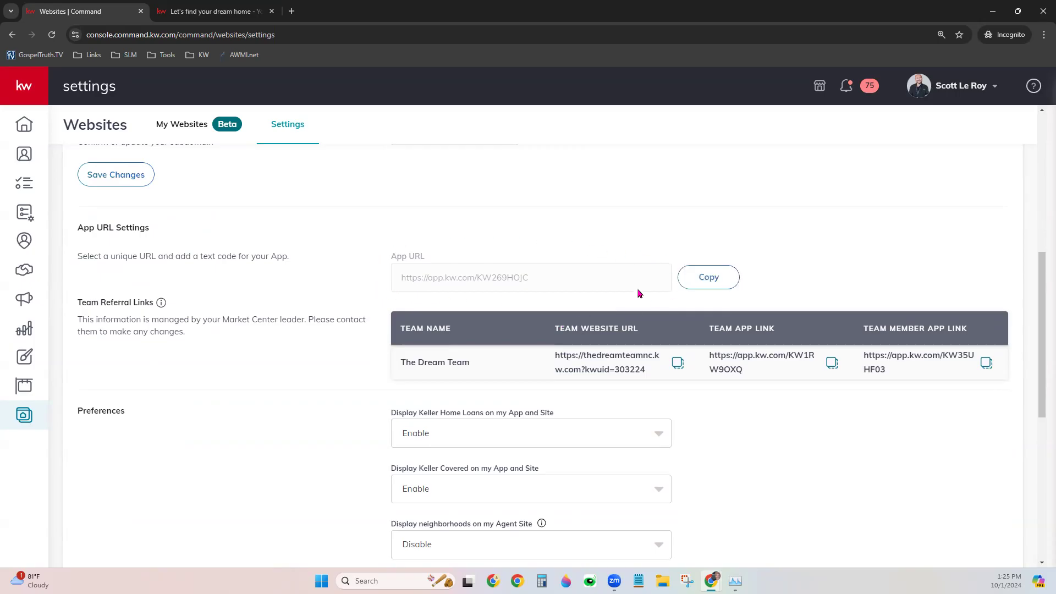
pyautogui.click(722, 284)
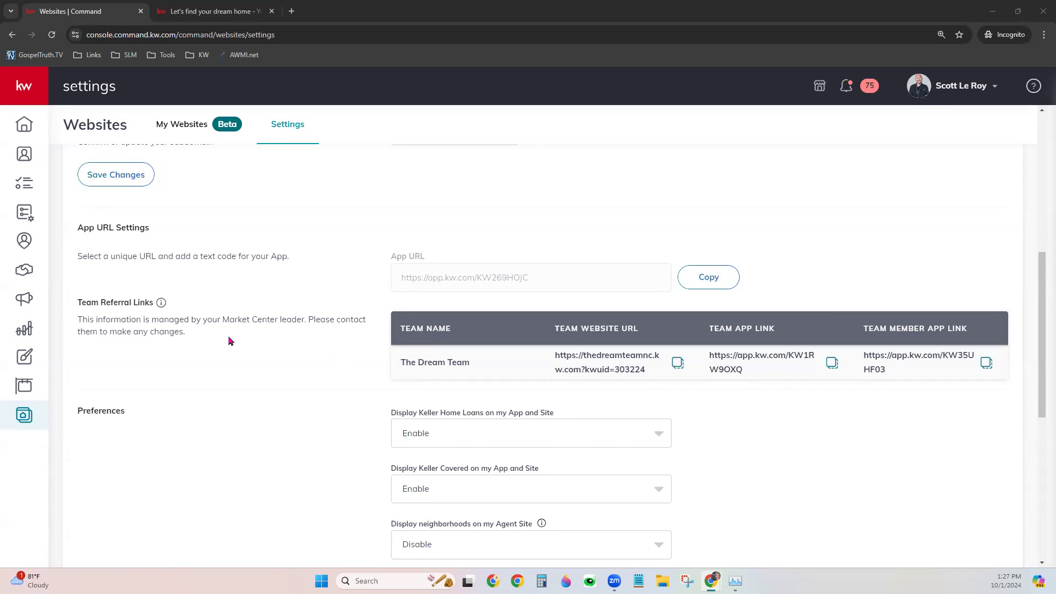
pyautogui.moveTo(77, 304); pyautogui.dragTo(154, 303)
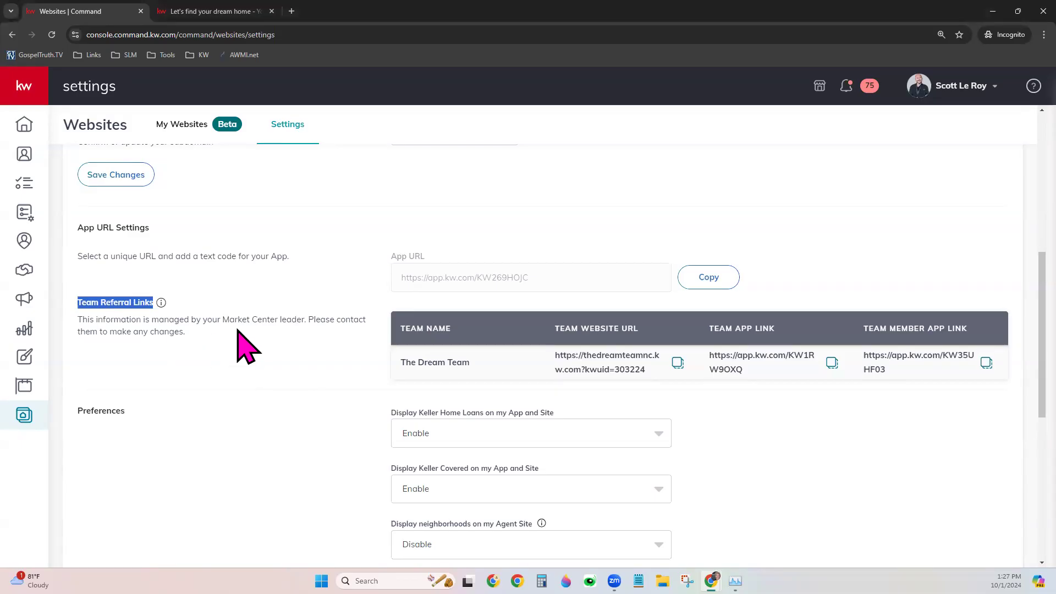
pyautogui.click(137, 323)
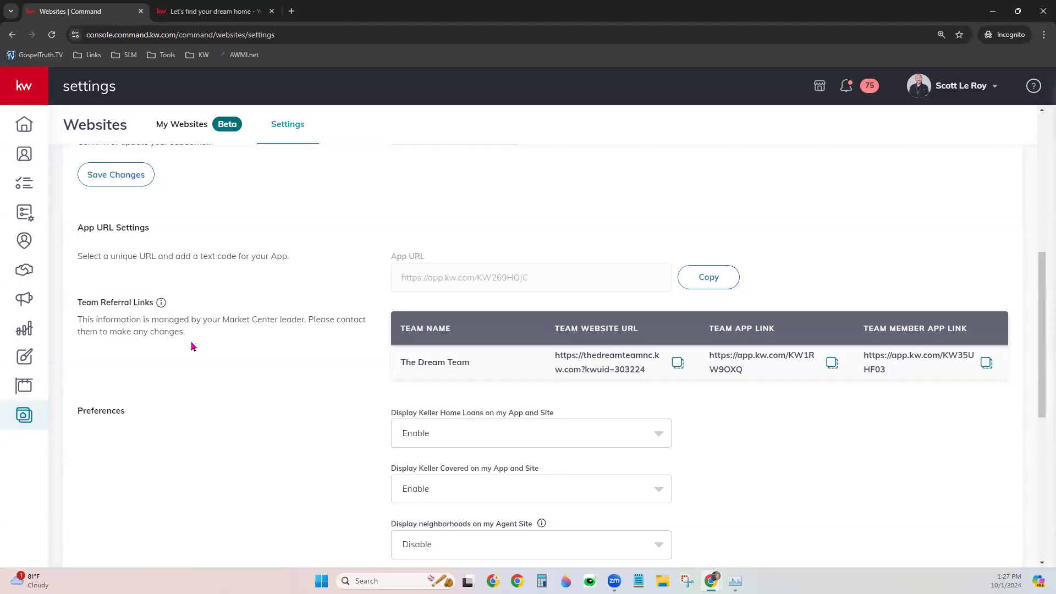
pyautogui.scroll(-4, 192, 345)
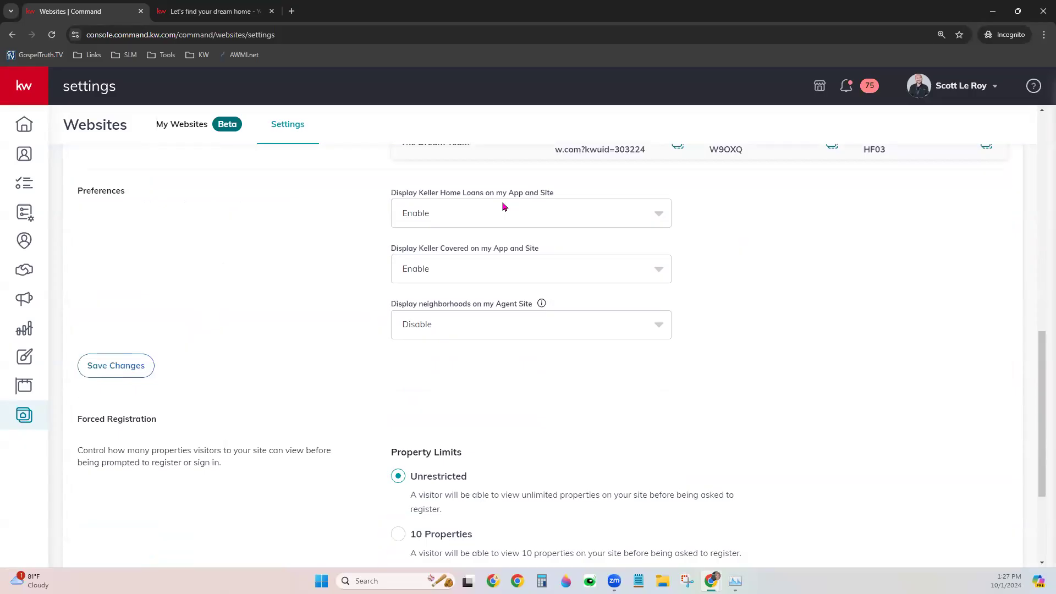
pyautogui.moveTo(392, 195); pyautogui.dragTo(558, 200)
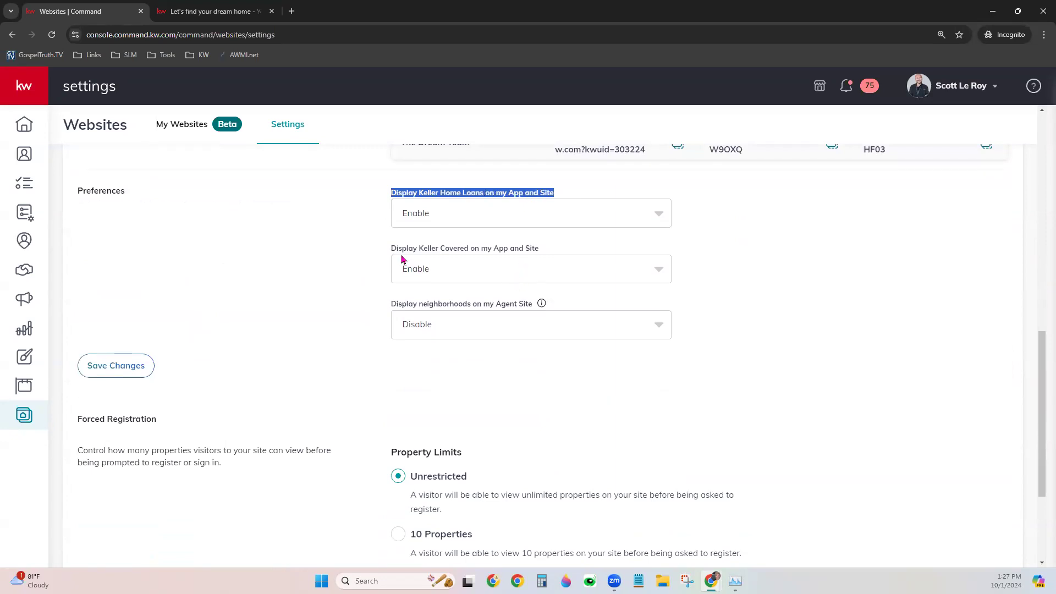
pyautogui.moveTo(391, 249); pyautogui.dragTo(541, 251)
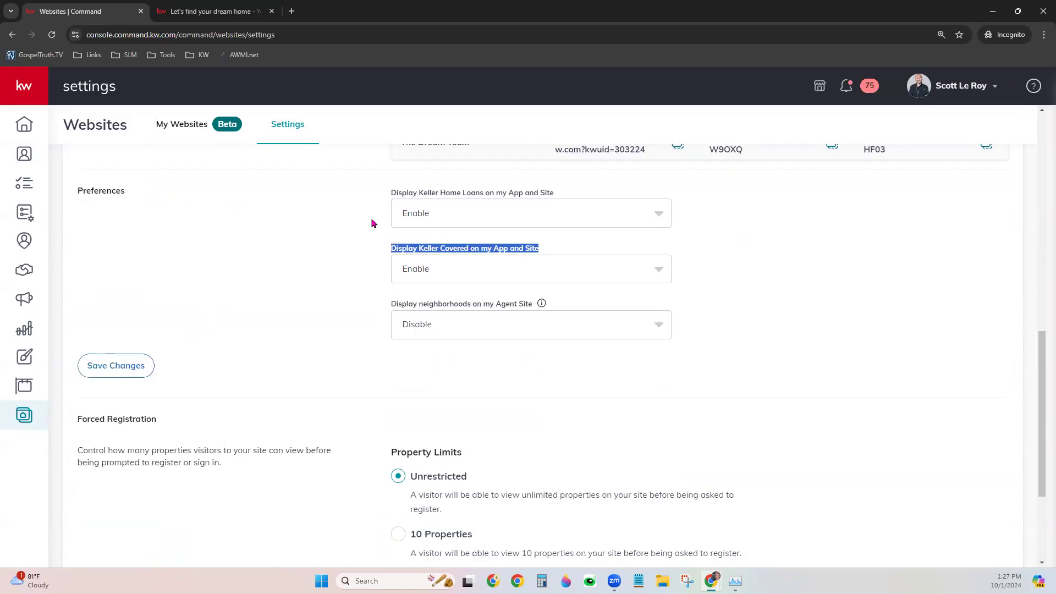
pyautogui.click(340, 227)
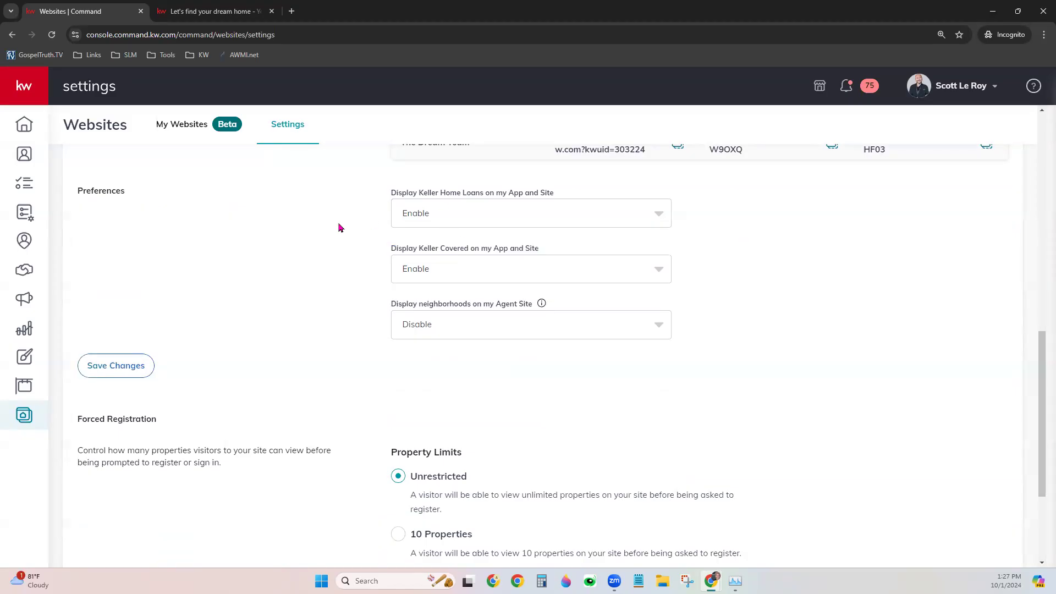
pyautogui.moveTo(213, 11)
pyautogui.click(426, 226)
pyautogui.click(430, 275)
pyautogui.click(430, 275)
pyautogui.click(429, 326)
pyautogui.click(415, 223)
pyautogui.click(424, 242)
pyautogui.click(421, 280)
pyautogui.click(421, 309)
# On the agent site, search For Sale homes in 29860, US.
pyautogui.click(190, 12)
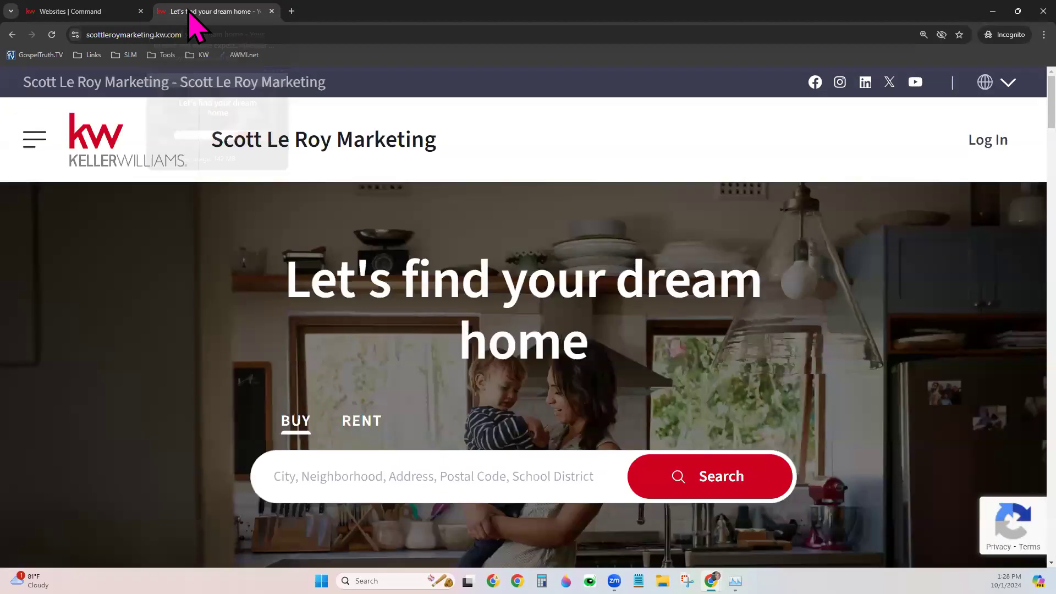
pyautogui.click(427, 474)
pyautogui.write('29860')
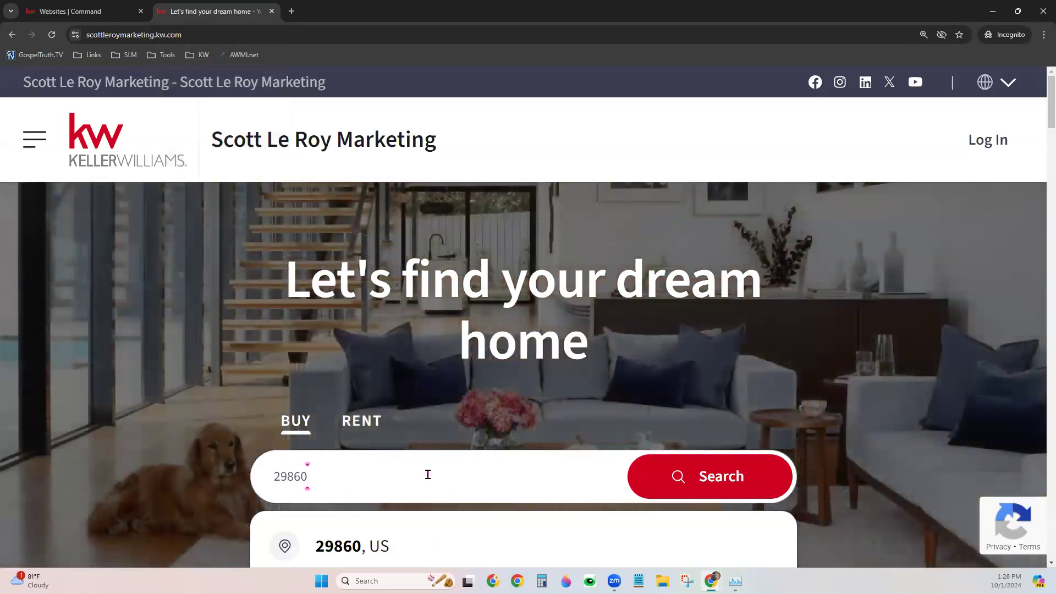
pyautogui.scroll(-1, 434, 487)
pyautogui.click(374, 490)
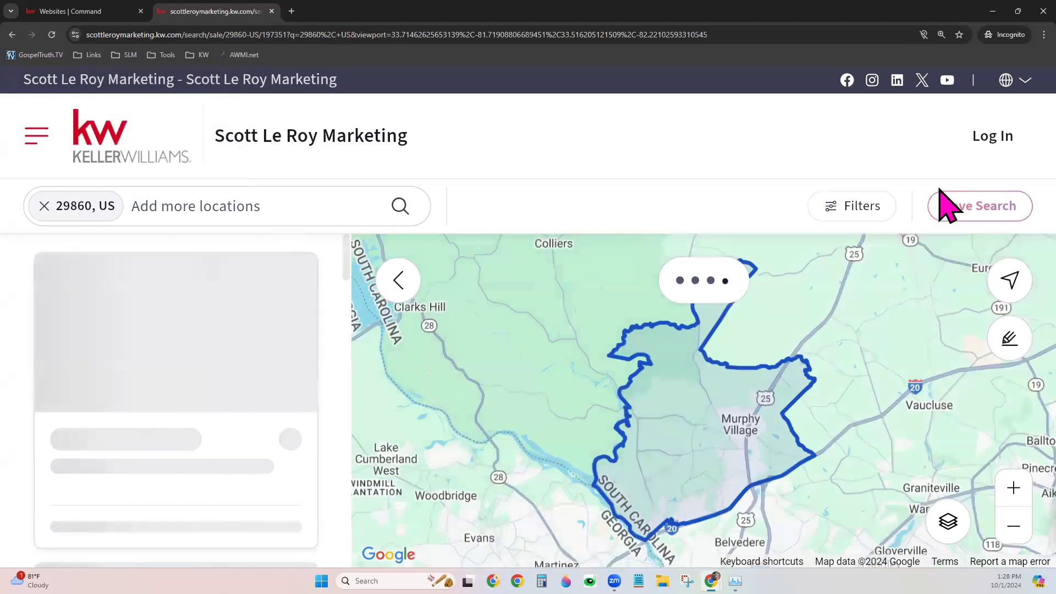
# Set the browser page zoom to 110%.
pyautogui.click(1043, 34)
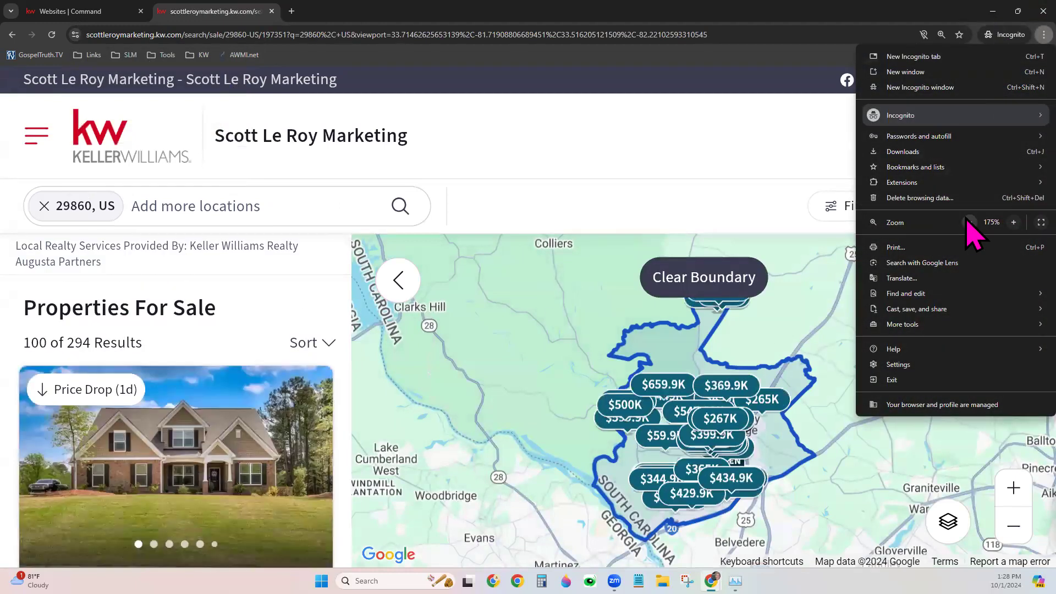
pyautogui.click(969, 222)
pyautogui.click(969, 222)
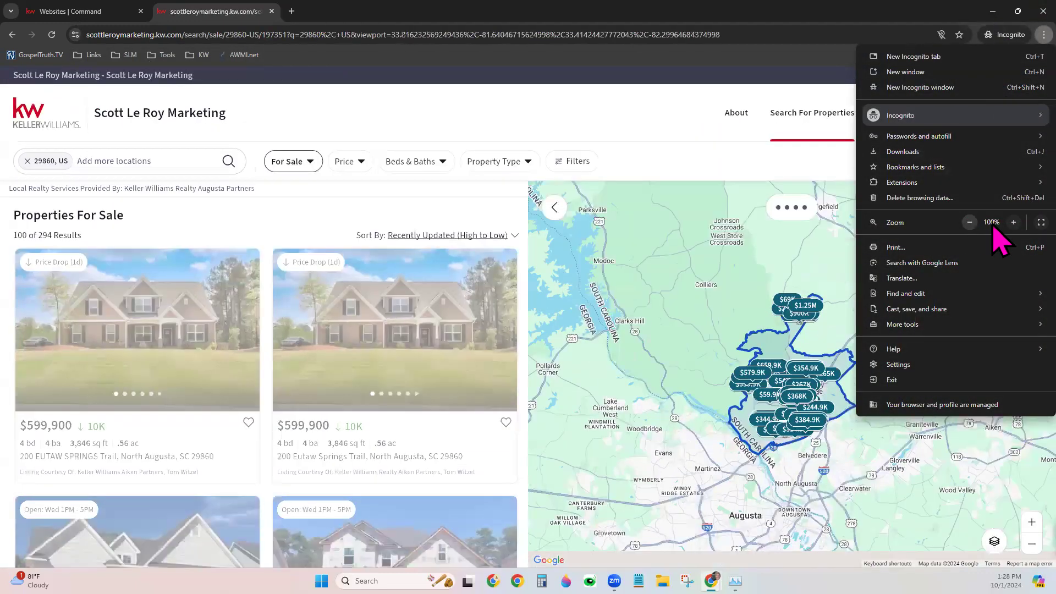
pyautogui.click(565, 173)
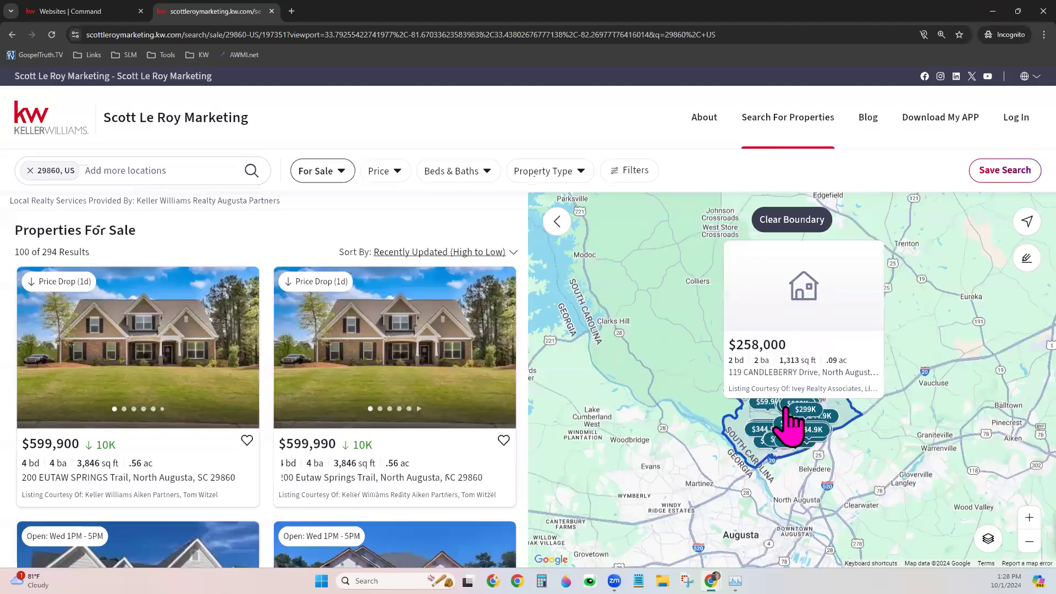
# Pan and zoom the results map to show the boundary area, Murphy Village and Greater Fox Creek.
pyautogui.scroll(5, 792, 432)
pyautogui.scroll(2, 694, 404)
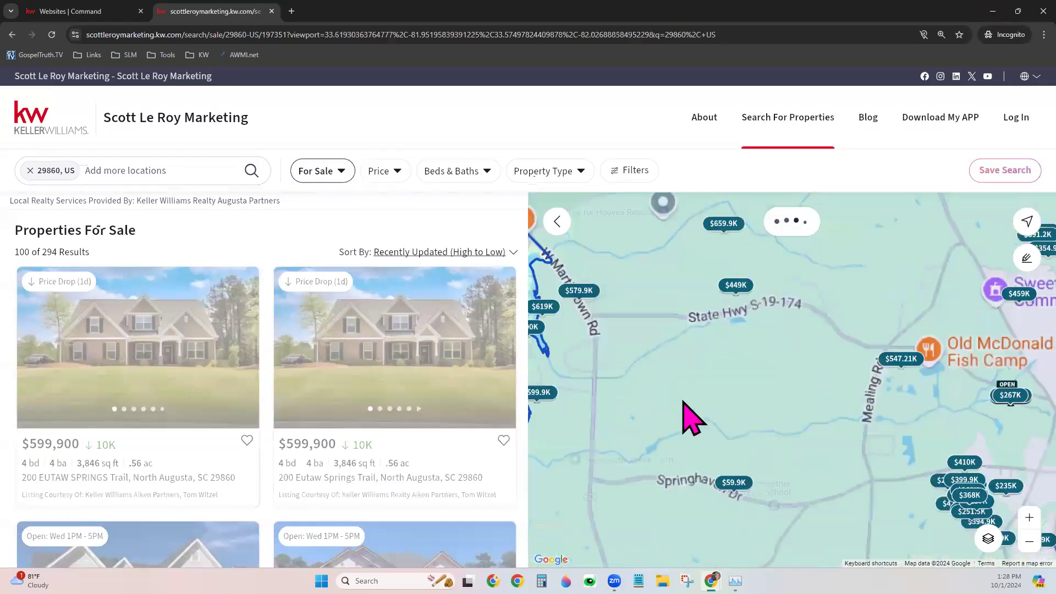
pyautogui.scroll(-2, 670, 432)
pyautogui.moveTo(587, 386); pyautogui.dragTo(610, 414)
pyautogui.scroll(2, 783, 462)
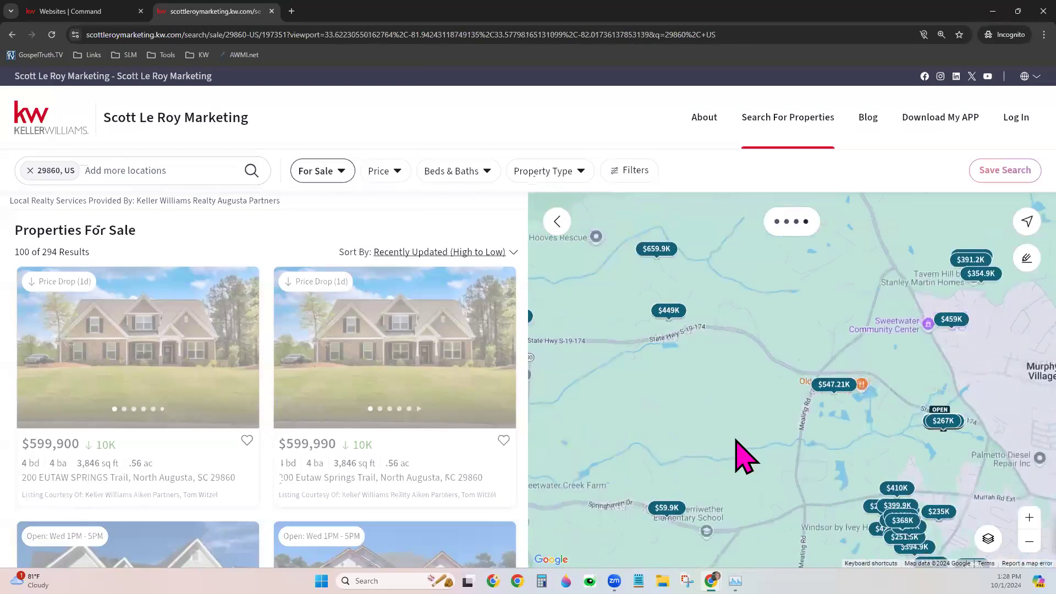
pyautogui.scroll(1, 737, 435)
pyautogui.moveTo(768, 397); pyautogui.dragTo(541, 491)
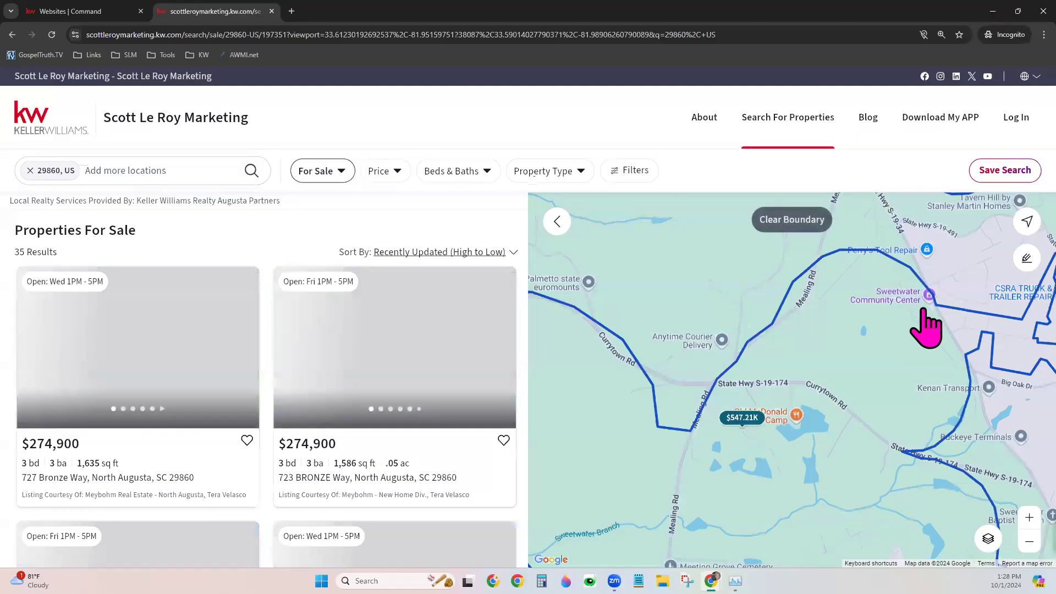
pyautogui.moveTo(987, 387); pyautogui.dragTo(709, 379)
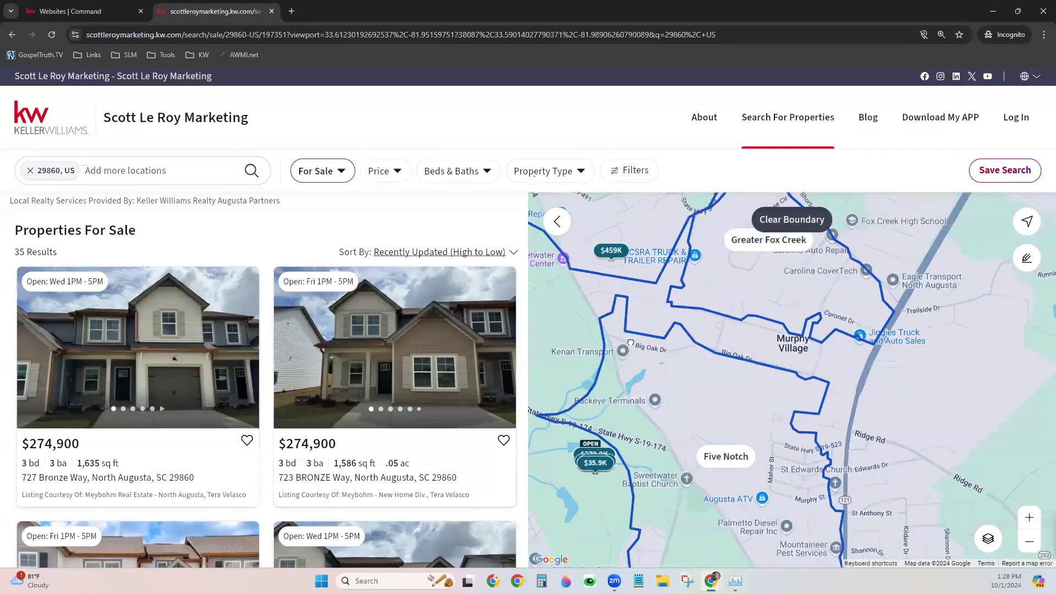
pyautogui.scroll(-3, 709, 379)
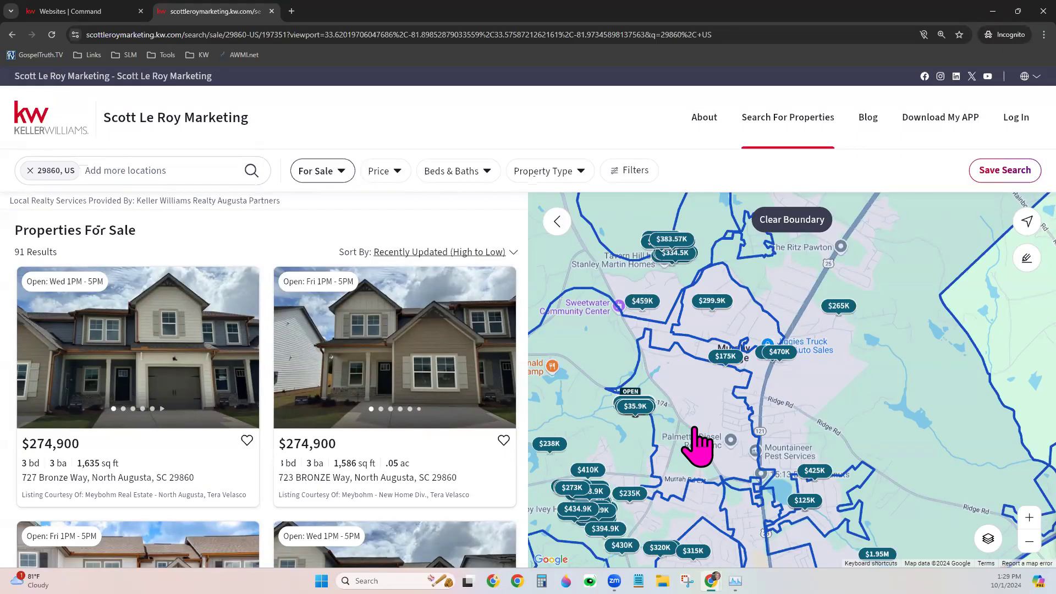
# Set Display neighborhoods on my Agent Site to Enable in the Command website settings.
pyautogui.click(51, 10)
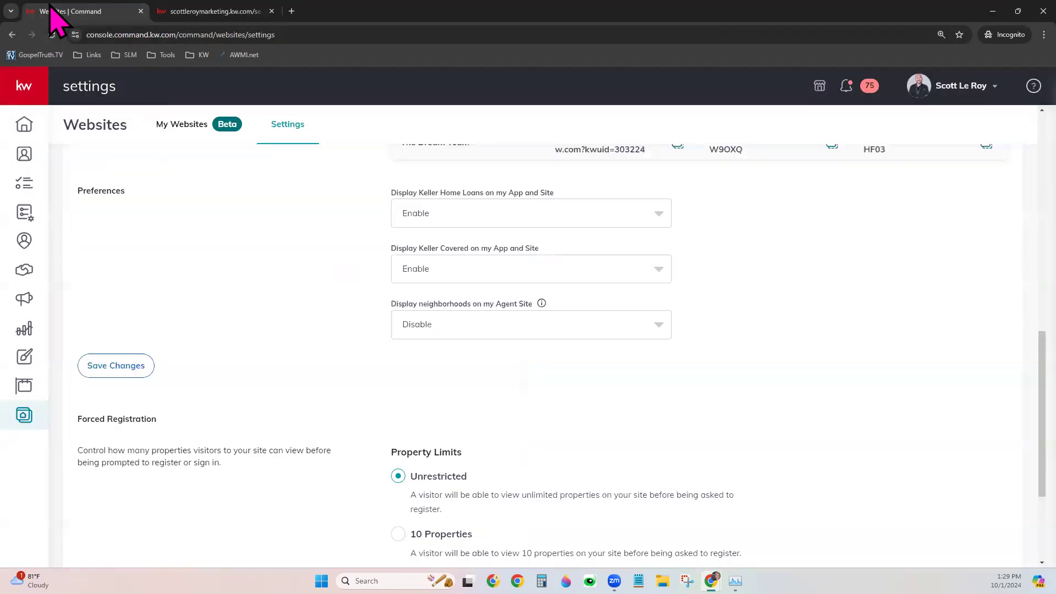
pyautogui.click(449, 335)
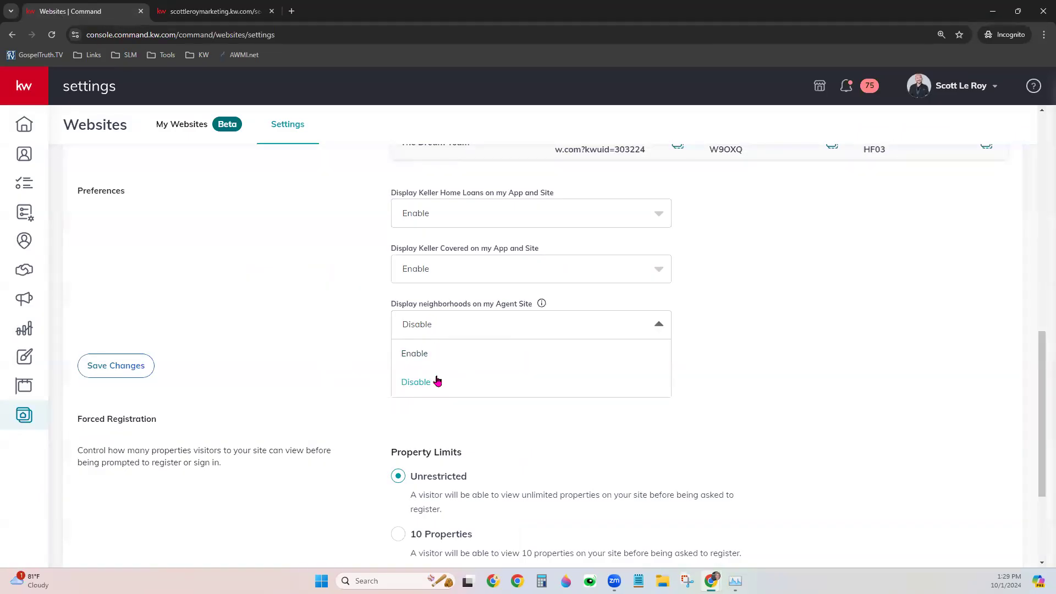
pyautogui.click(421, 354)
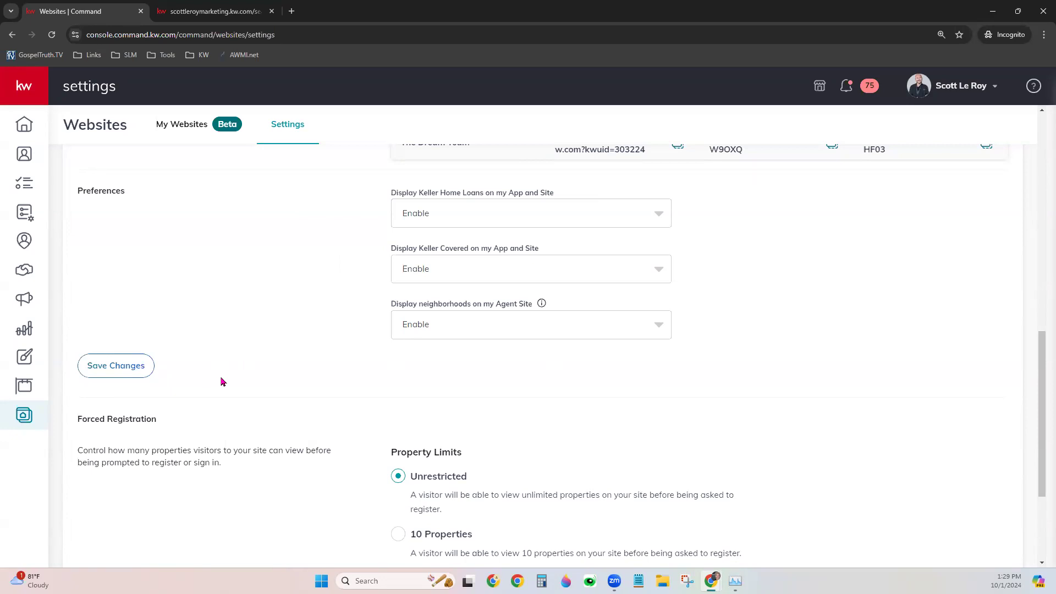
pyautogui.scroll(-3, 537, 384)
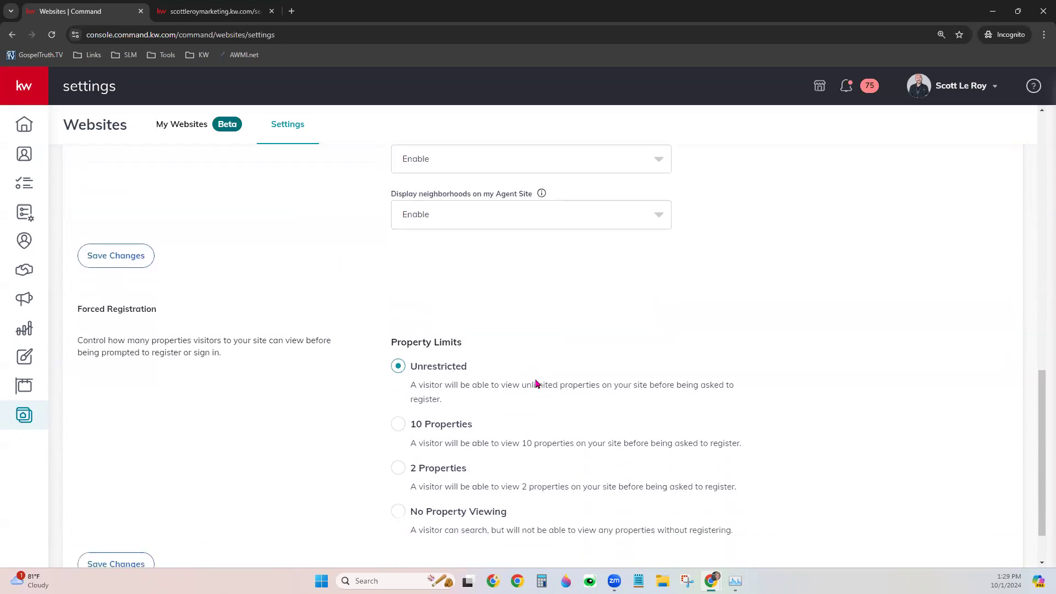
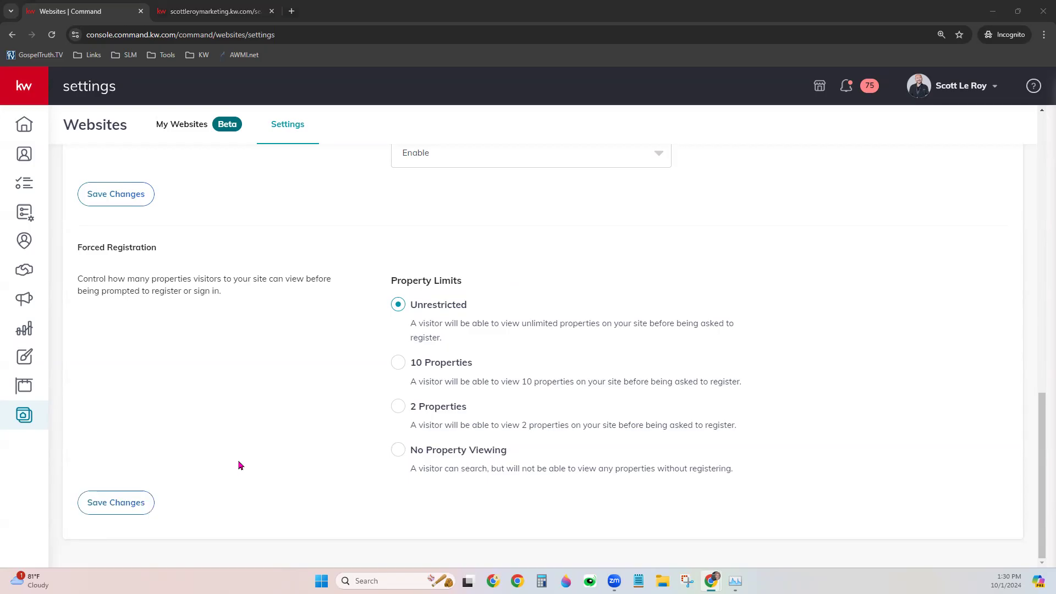
# From the Websites list, open the agent site with Edit Agent Site in the site builder.
pyautogui.scroll(10, 240, 465)
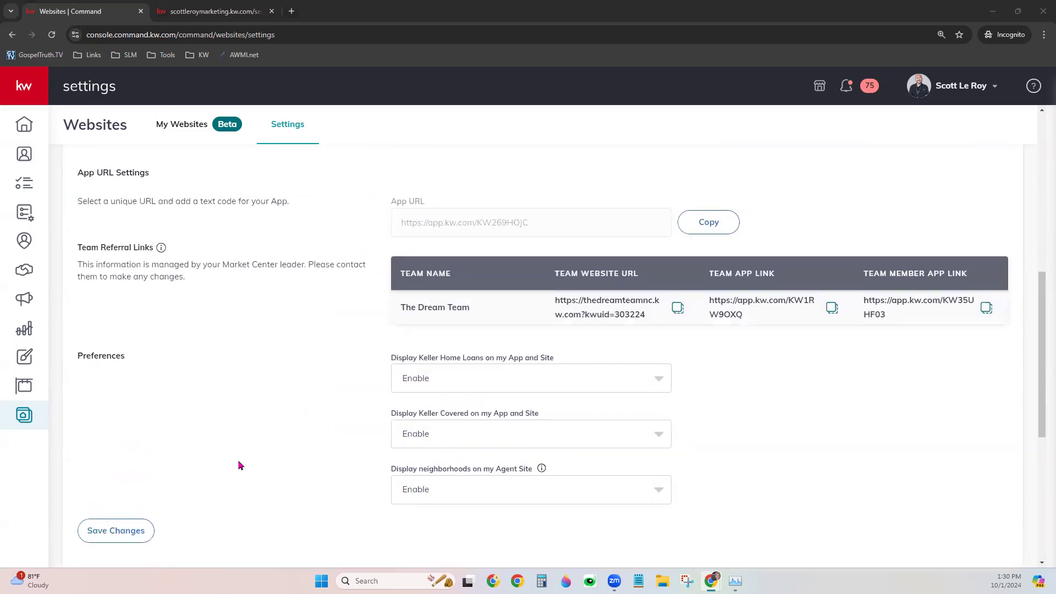
pyautogui.scroll(4, 240, 465)
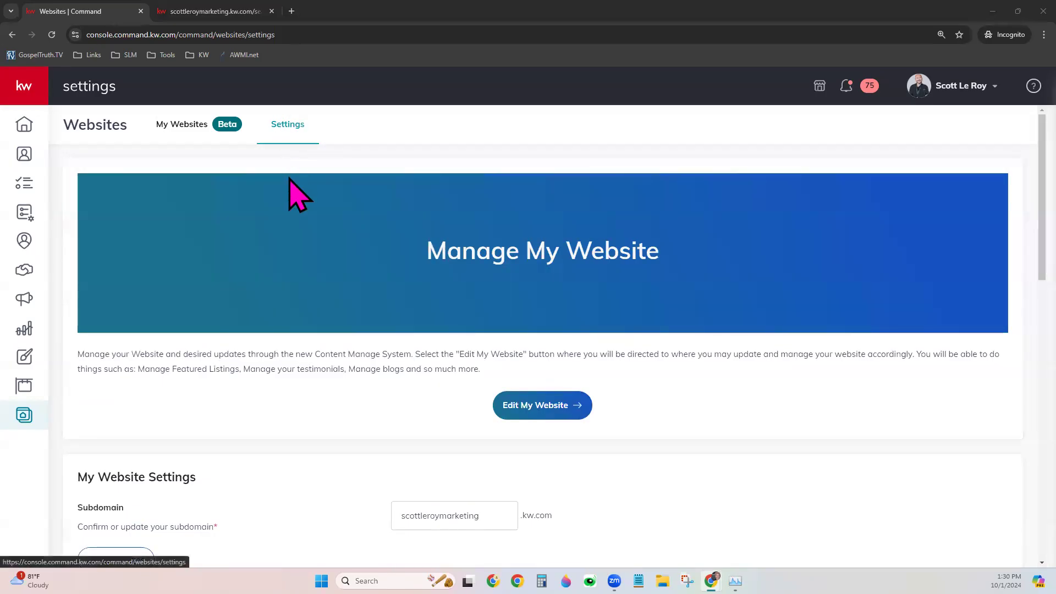
pyautogui.click(30, 417)
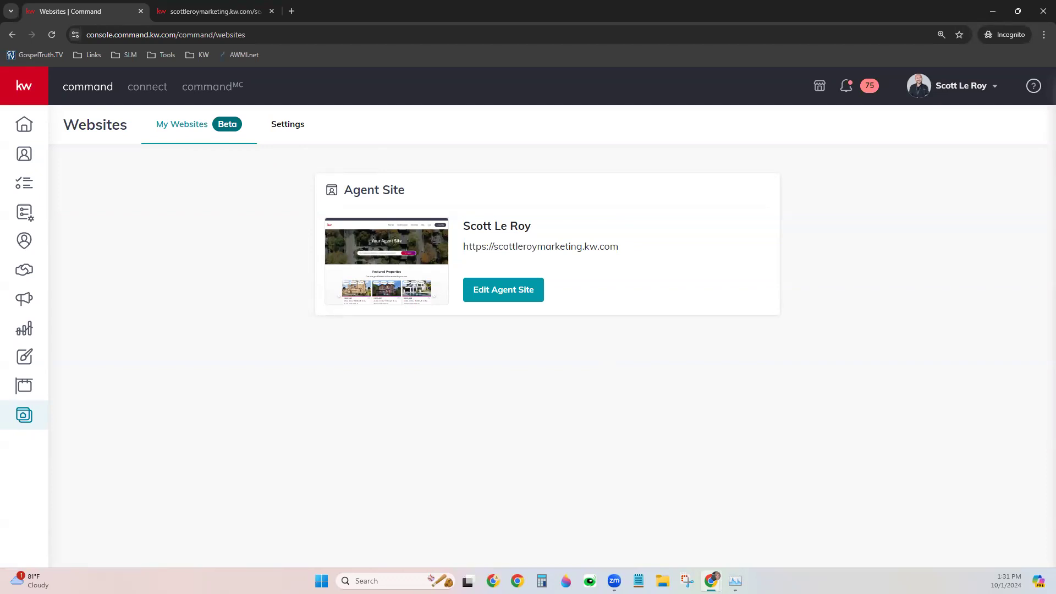
pyautogui.click(497, 298)
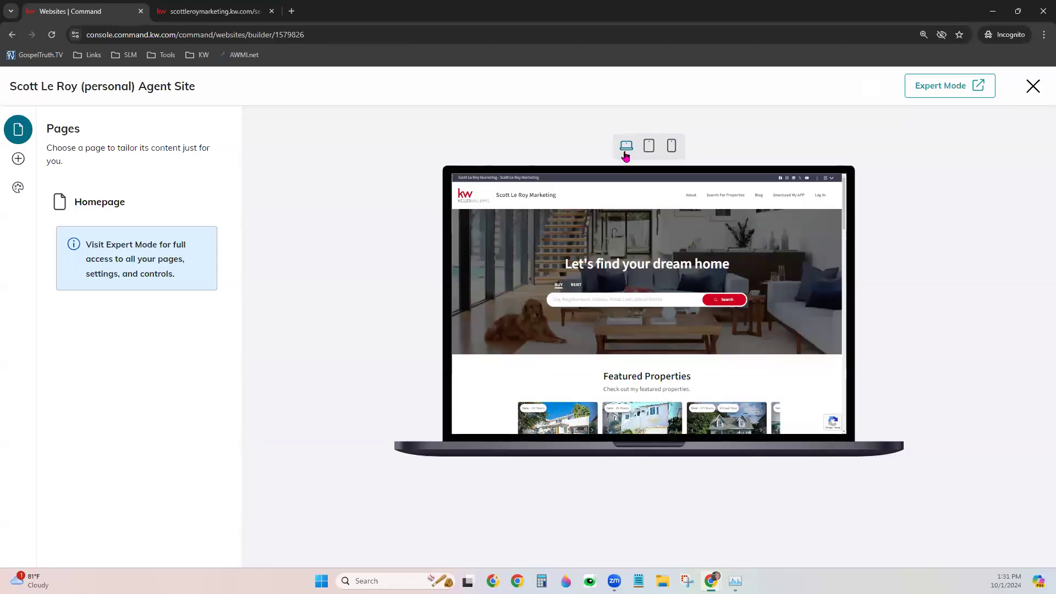
pyautogui.click(649, 149)
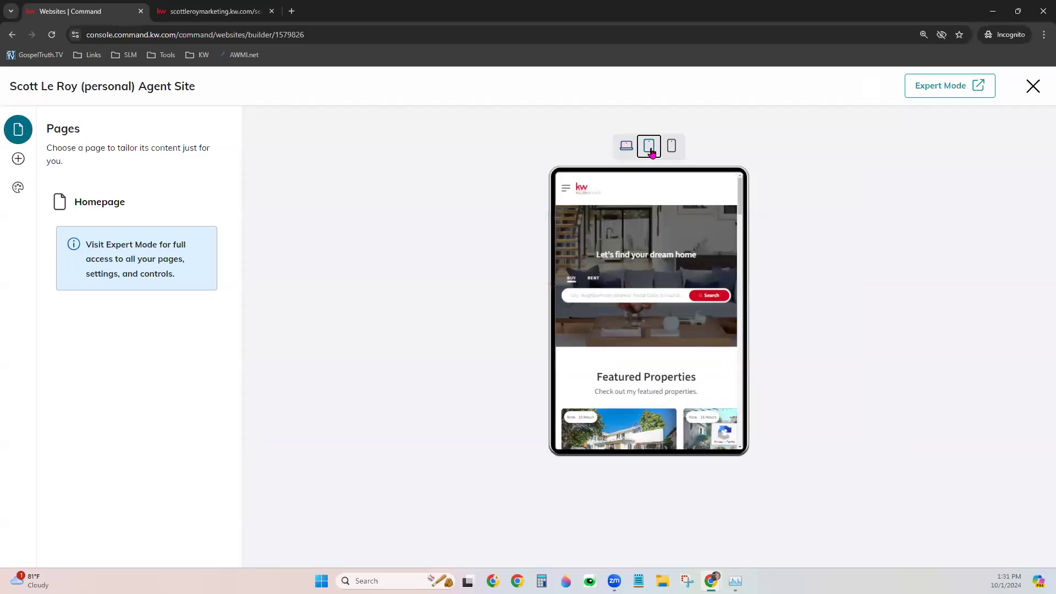
pyautogui.click(674, 150)
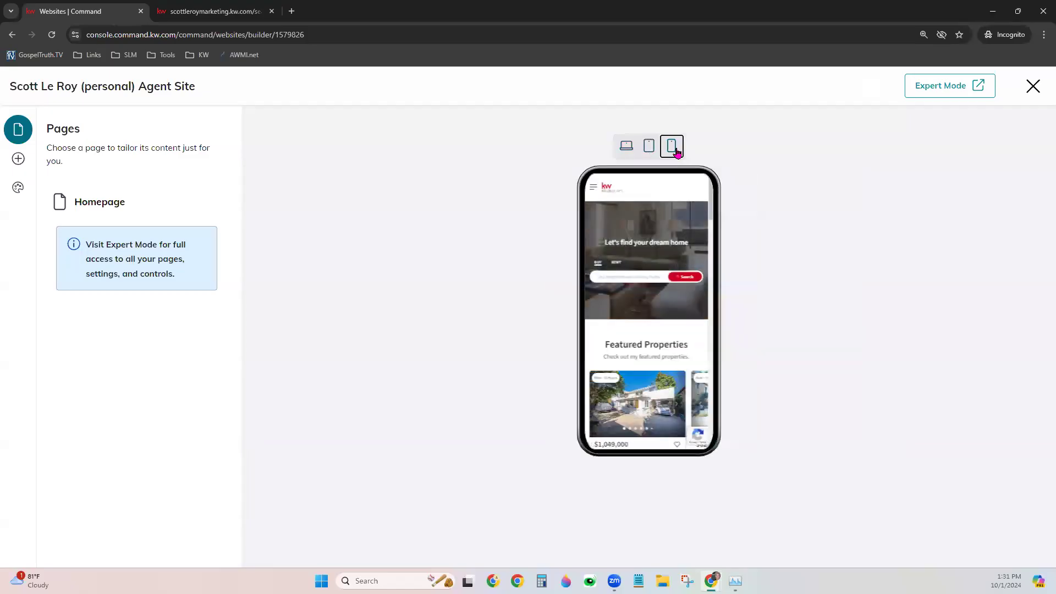
pyautogui.scroll(-3, 672, 341)
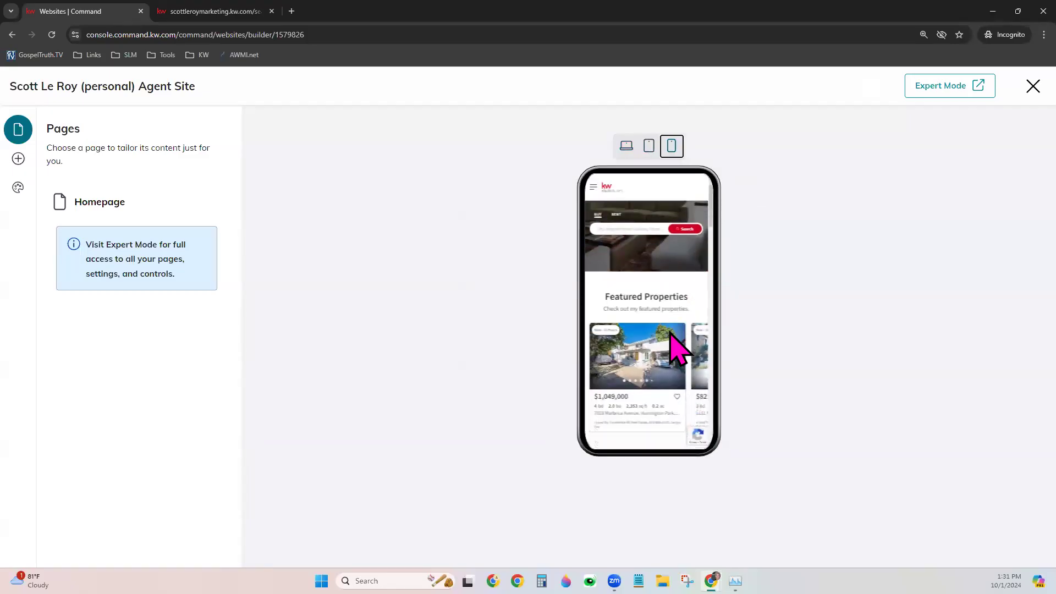
pyautogui.scroll(-5, 672, 328)
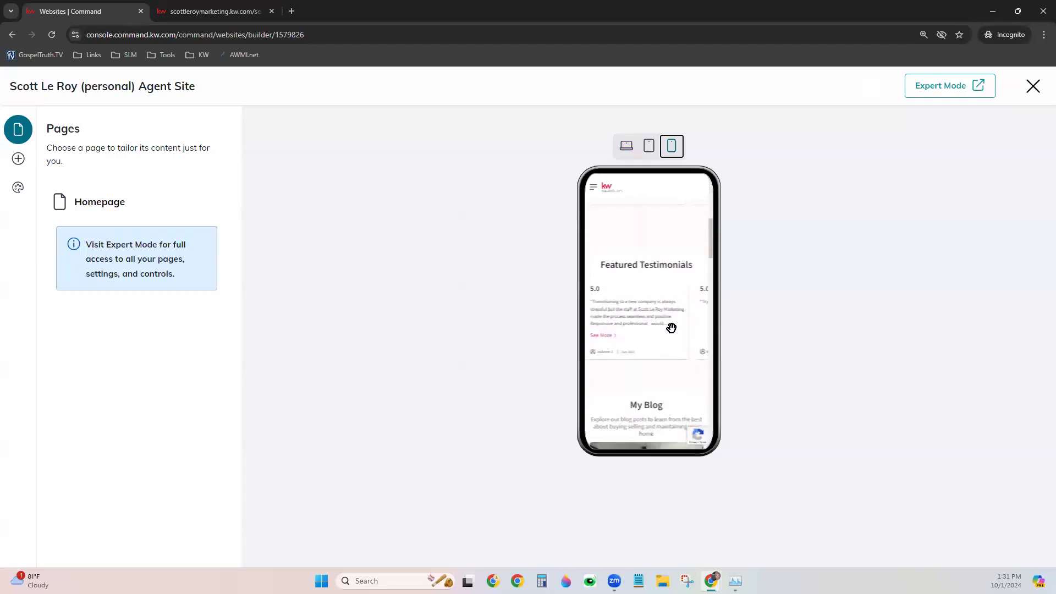
pyautogui.scroll(-2, 673, 334)
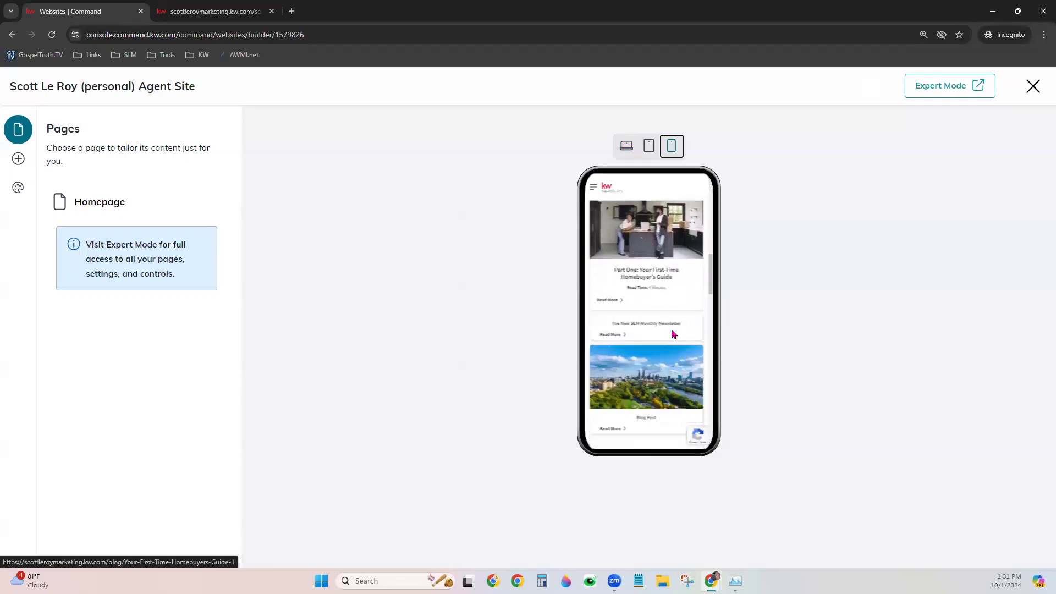
pyautogui.click(626, 146)
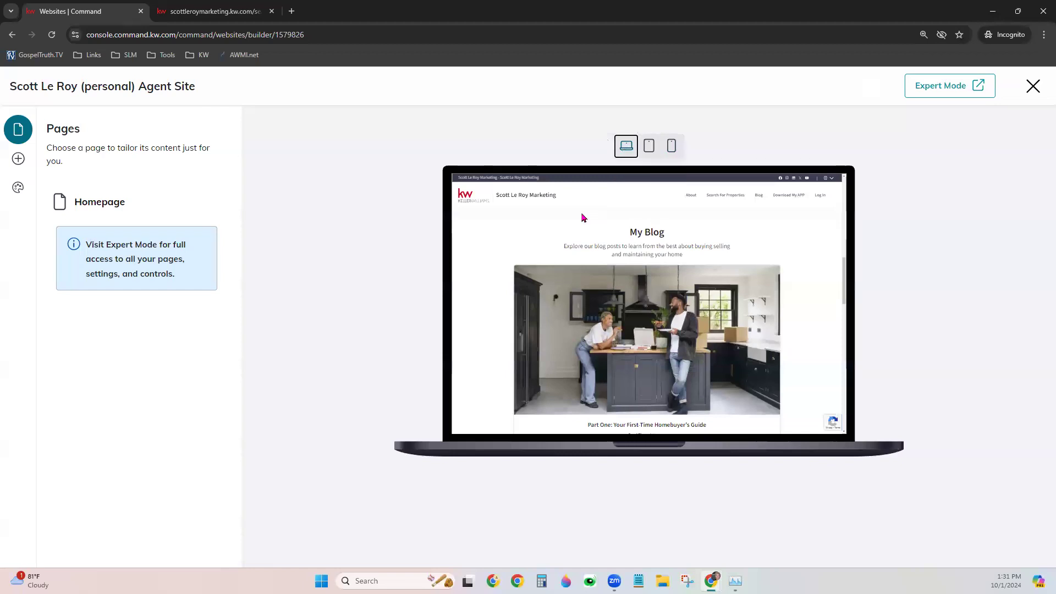
pyautogui.scroll(3, 612, 423)
pyautogui.scroll(5, 627, 389)
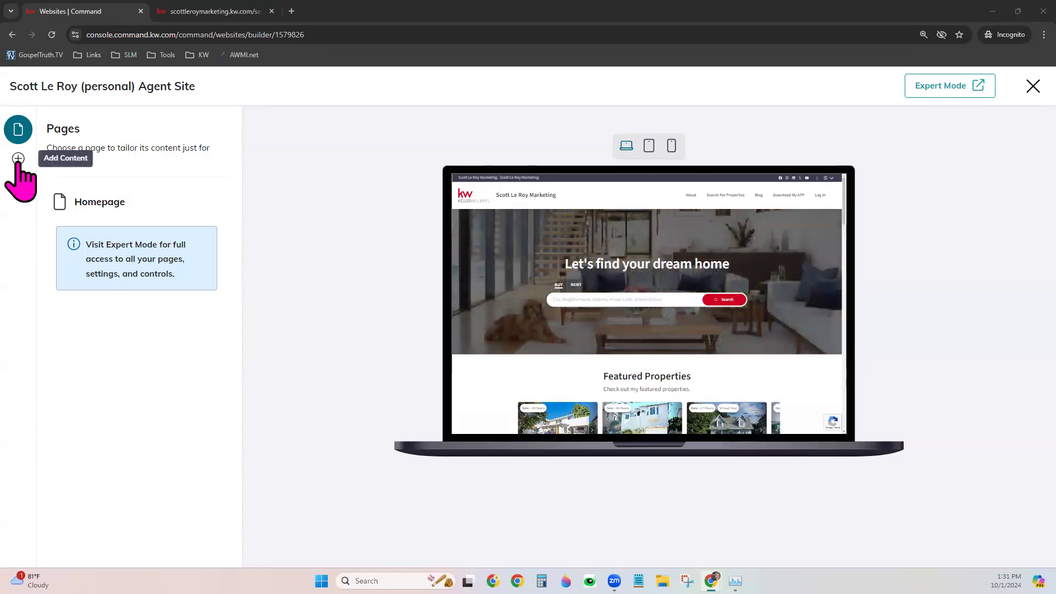
pyautogui.click(17, 130)
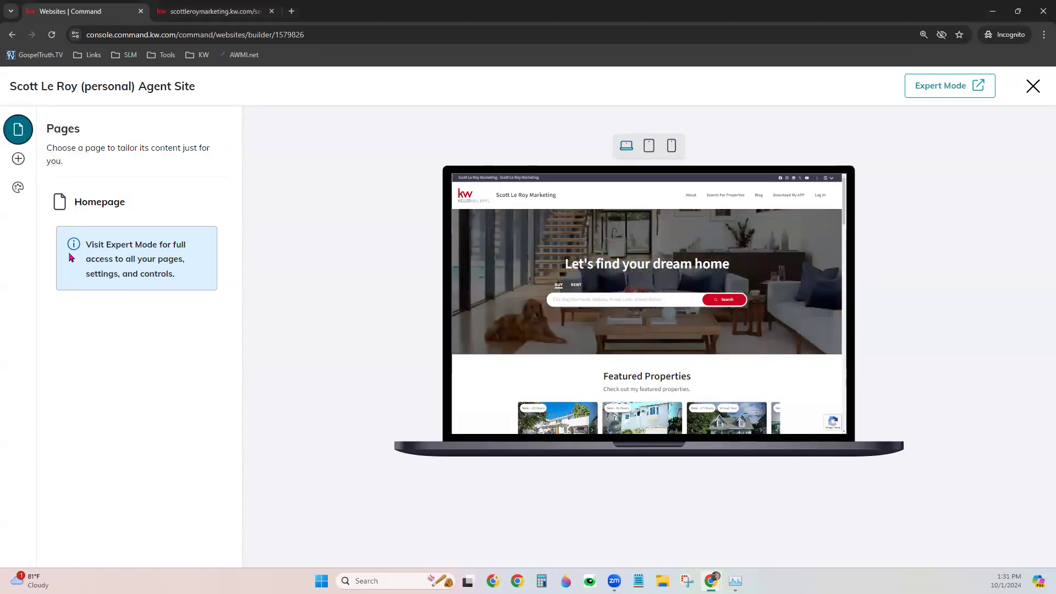
# Open the Homepage, point out its Banner section, and place the cursor in the Headline / Title field.
pyautogui.click(95, 204)
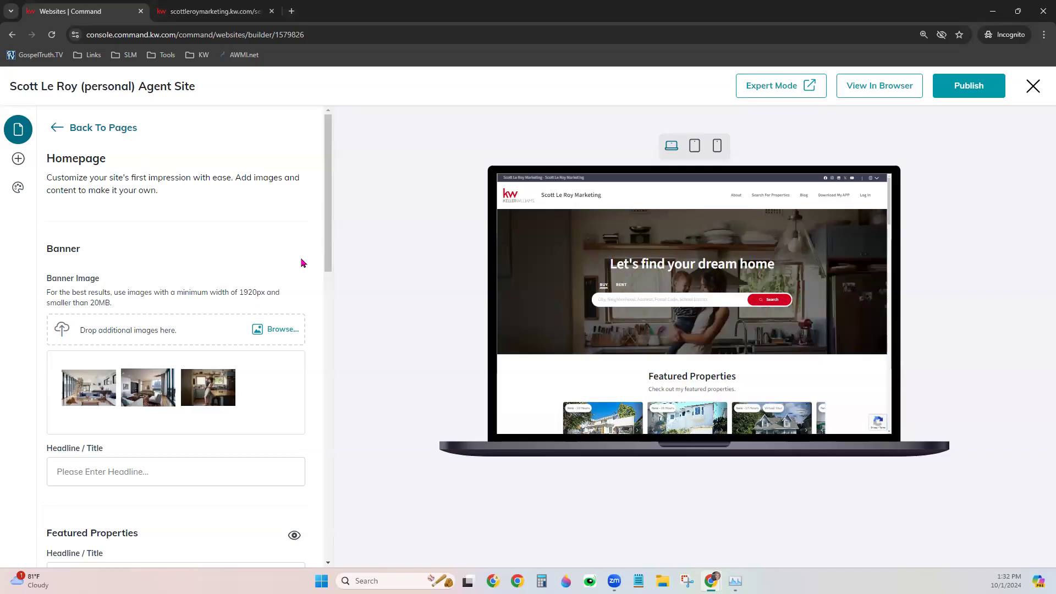
pyautogui.moveTo(48, 248); pyautogui.dragTo(83, 252)
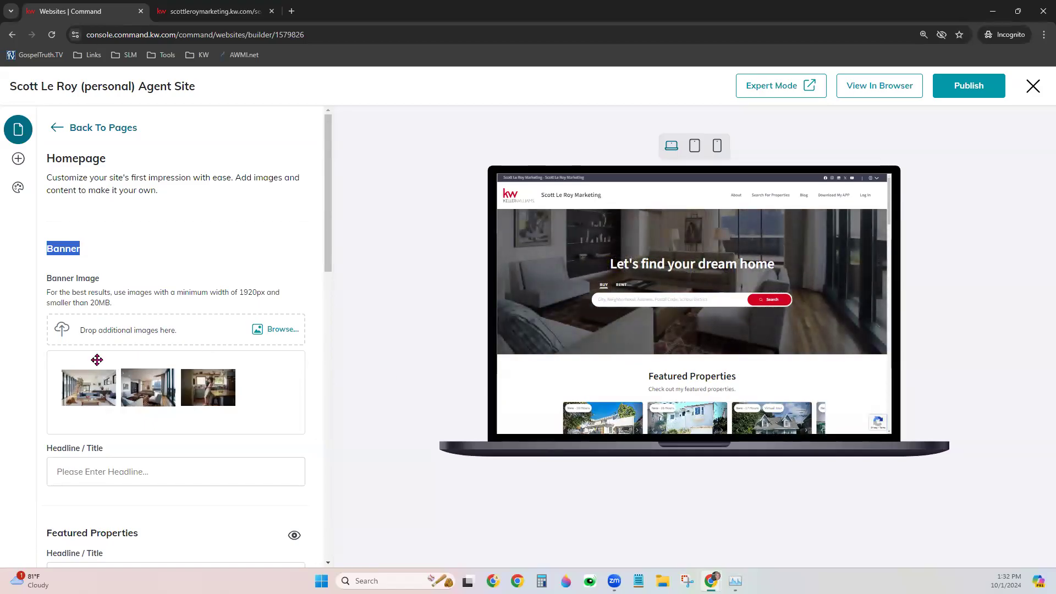
pyautogui.moveTo(159, 394)
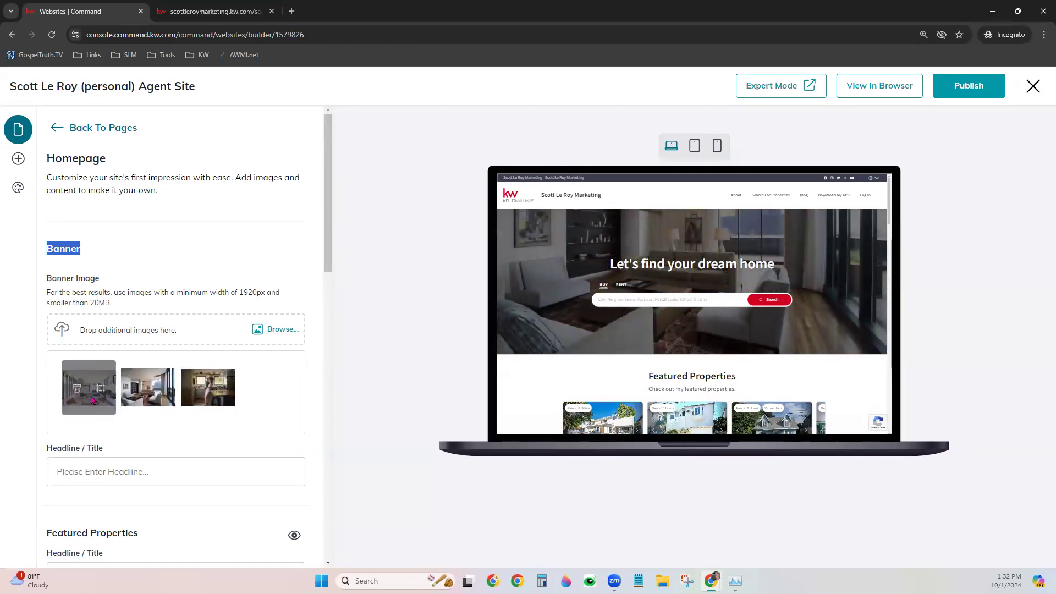
pyautogui.moveTo(195, 408)
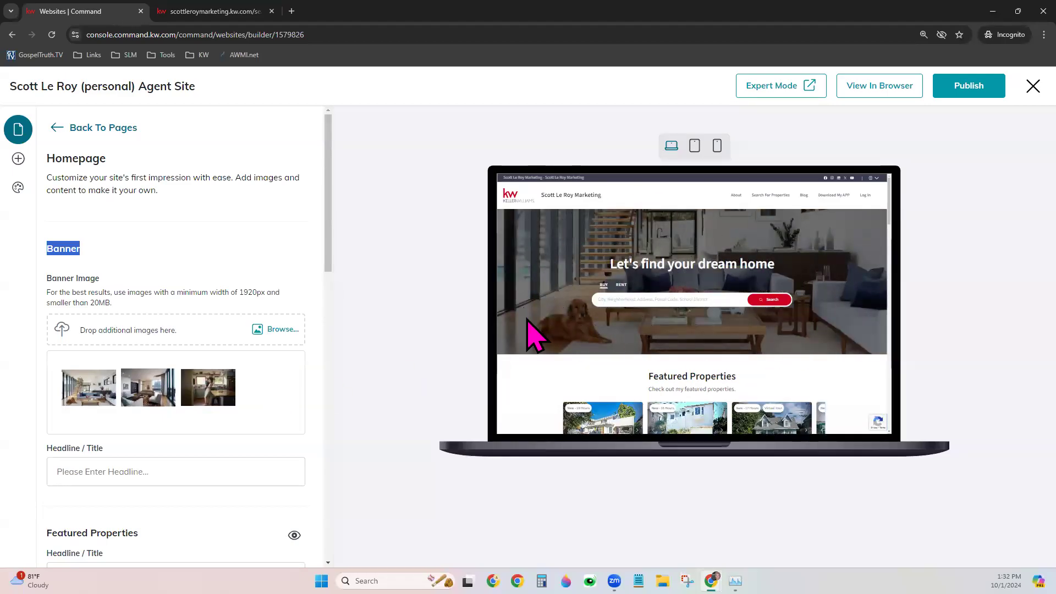
pyautogui.click(137, 473)
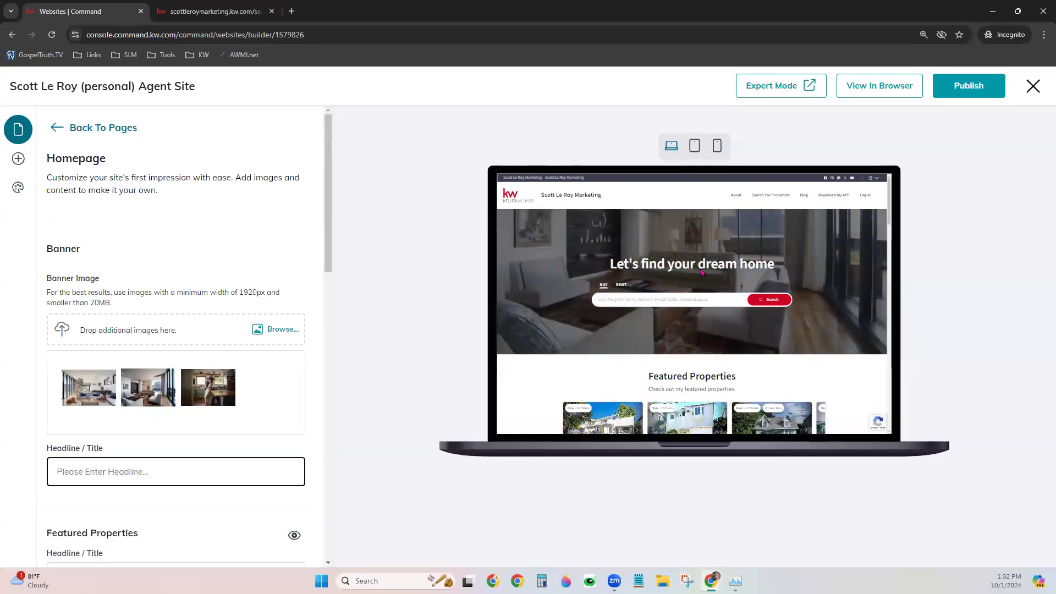
pyautogui.scroll(-6, 235, 429)
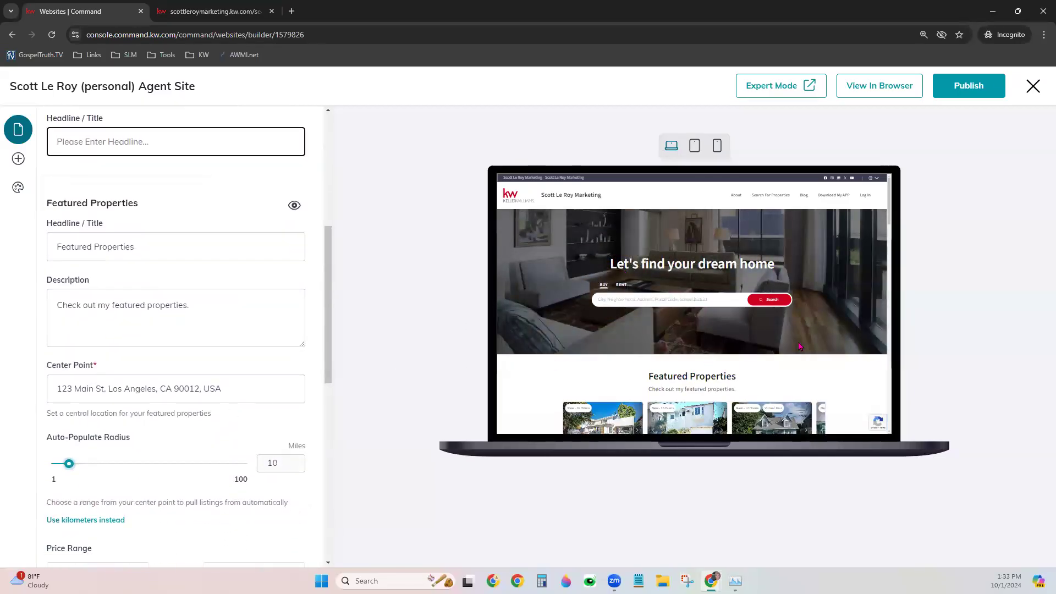
pyautogui.scroll(-2, 819, 278)
pyautogui.scroll(-3, 819, 278)
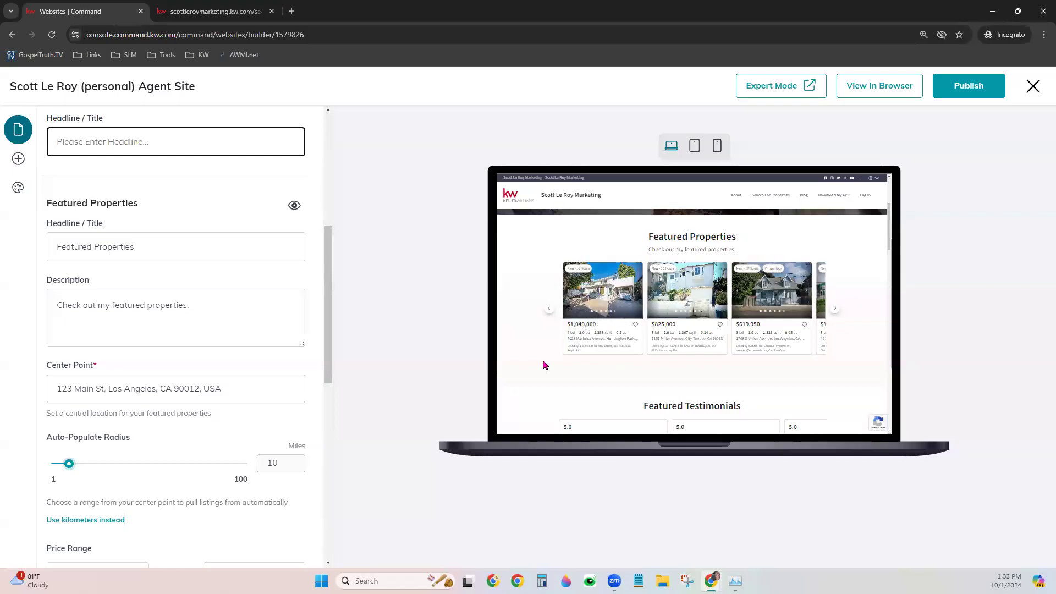
pyautogui.click(145, 250)
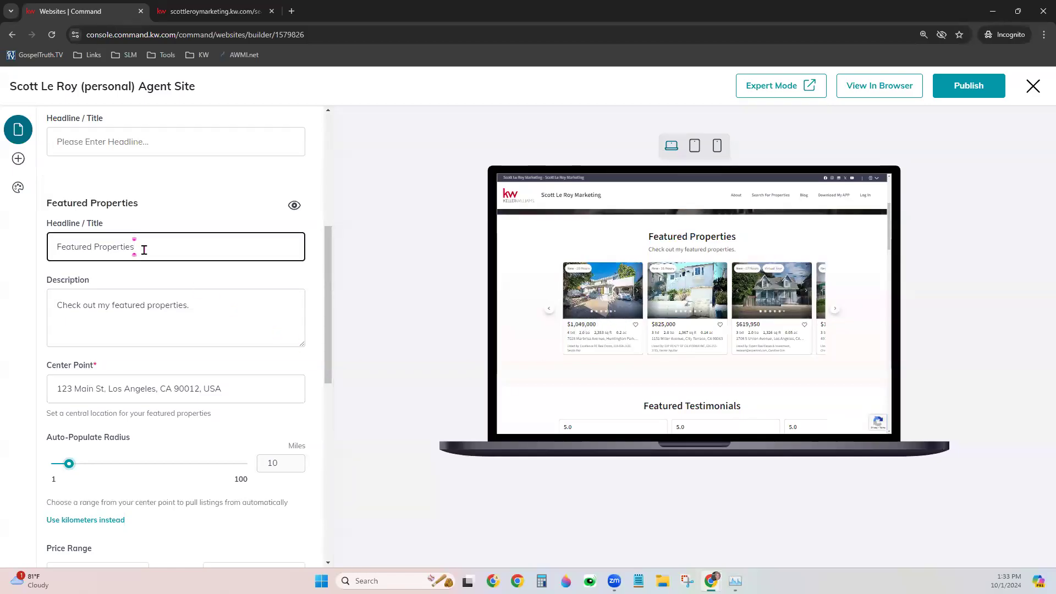
pyautogui.click(295, 207)
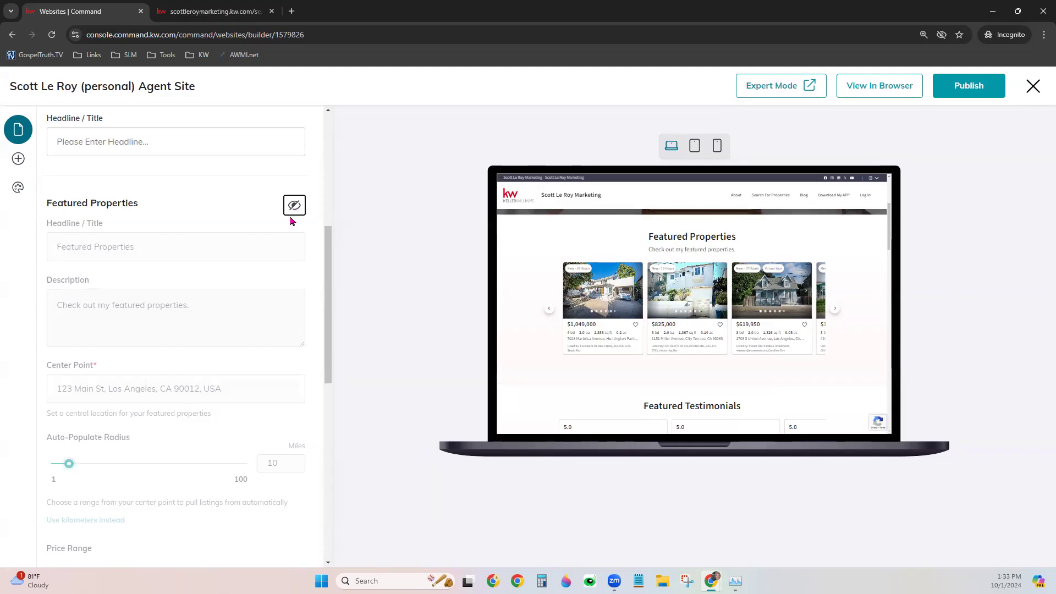
pyautogui.click(295, 206)
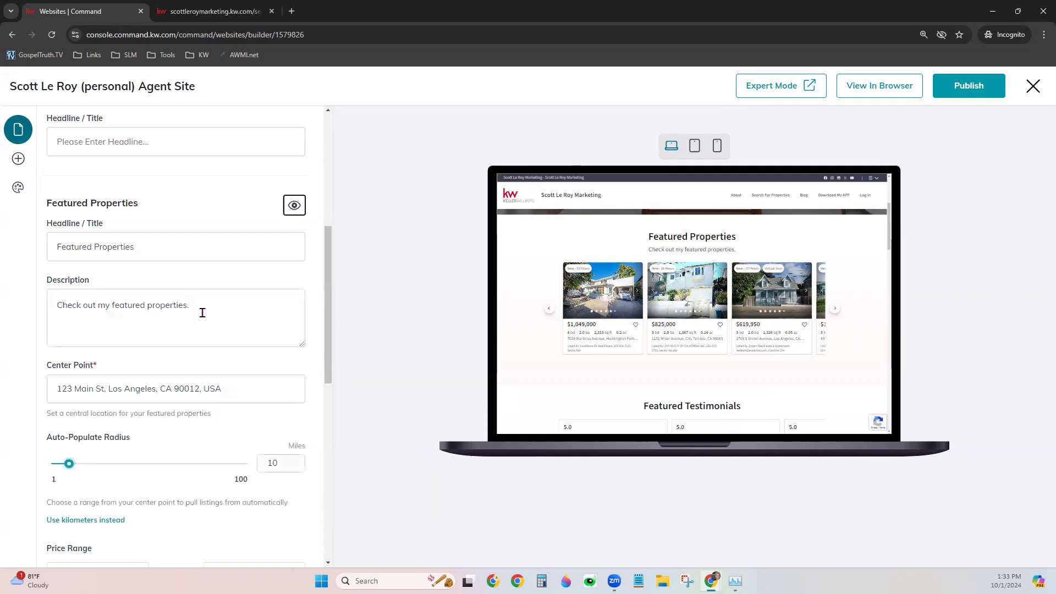
pyautogui.click(147, 258)
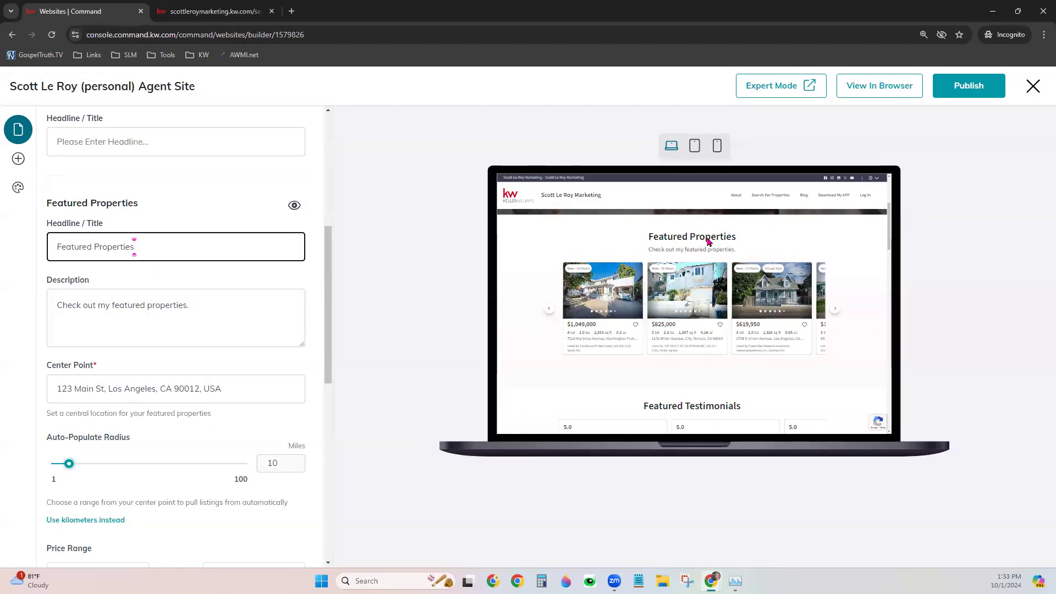
pyautogui.click(259, 296)
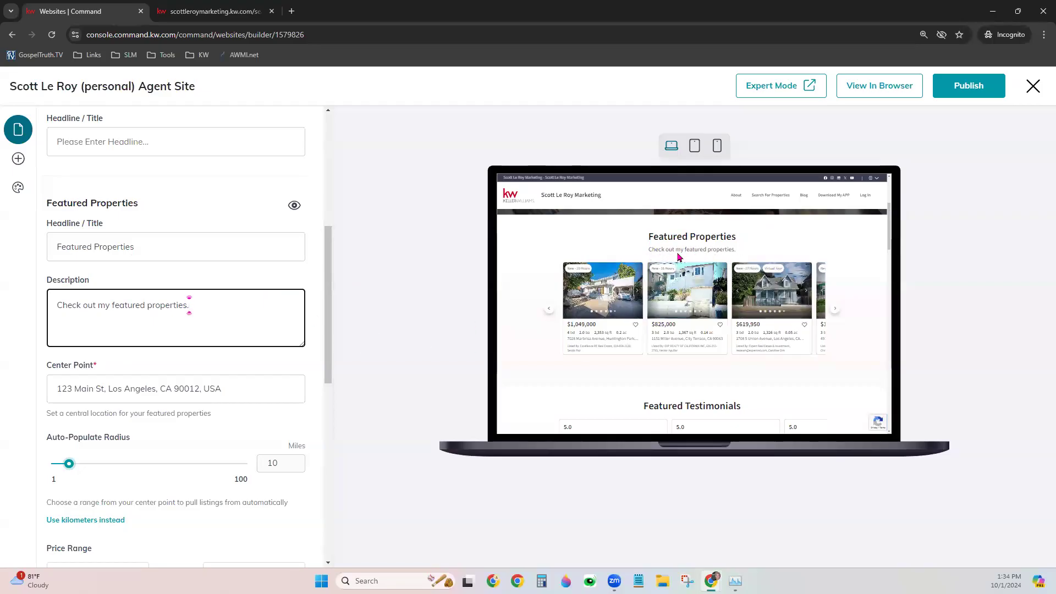
pyautogui.scroll(-2, 271, 357)
pyautogui.click(258, 275)
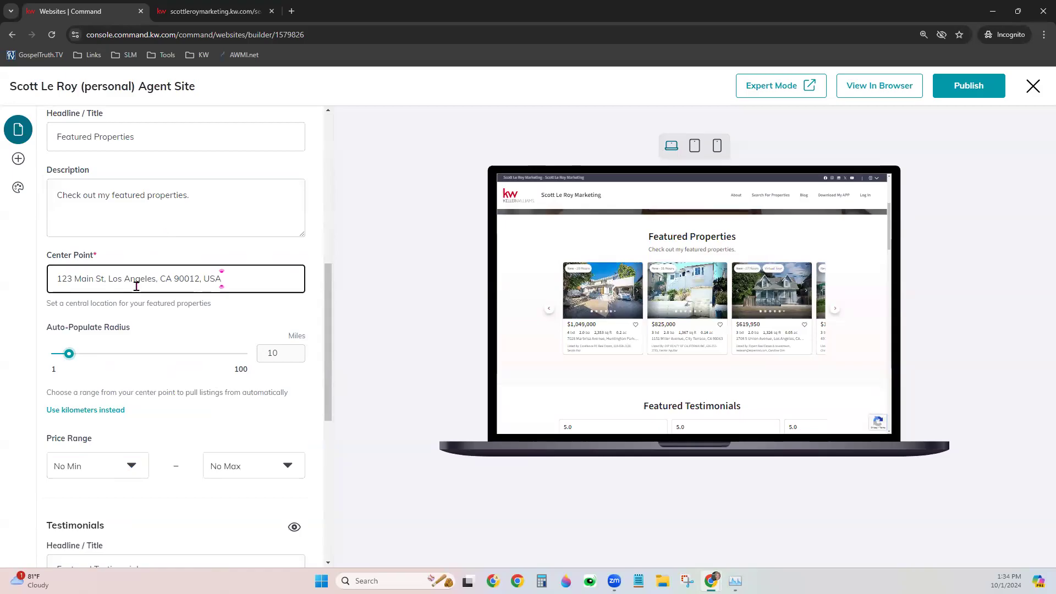
pyautogui.click(88, 279)
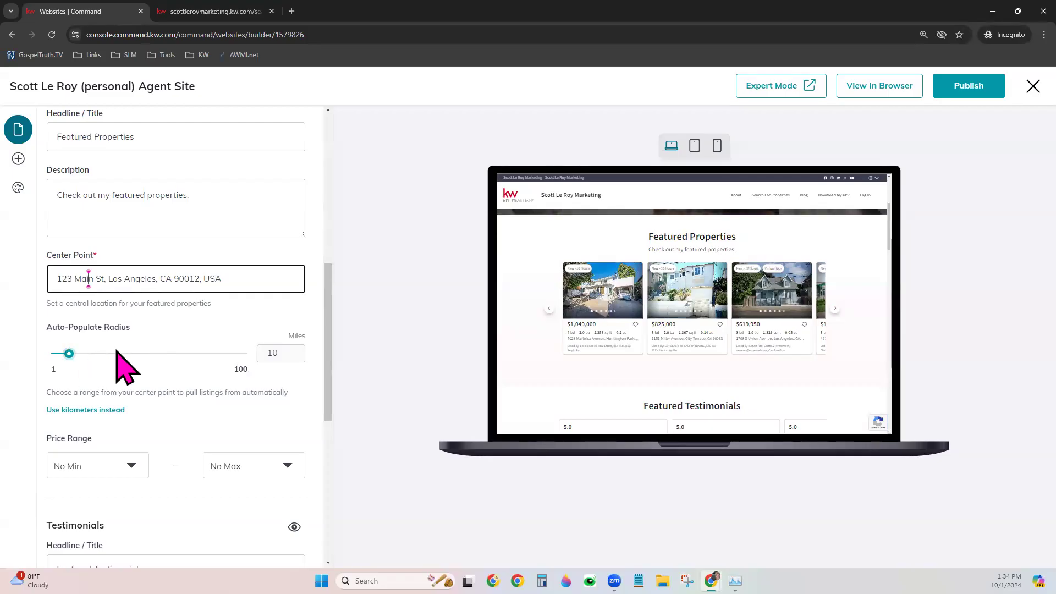
pyautogui.scroll(-1, 121, 368)
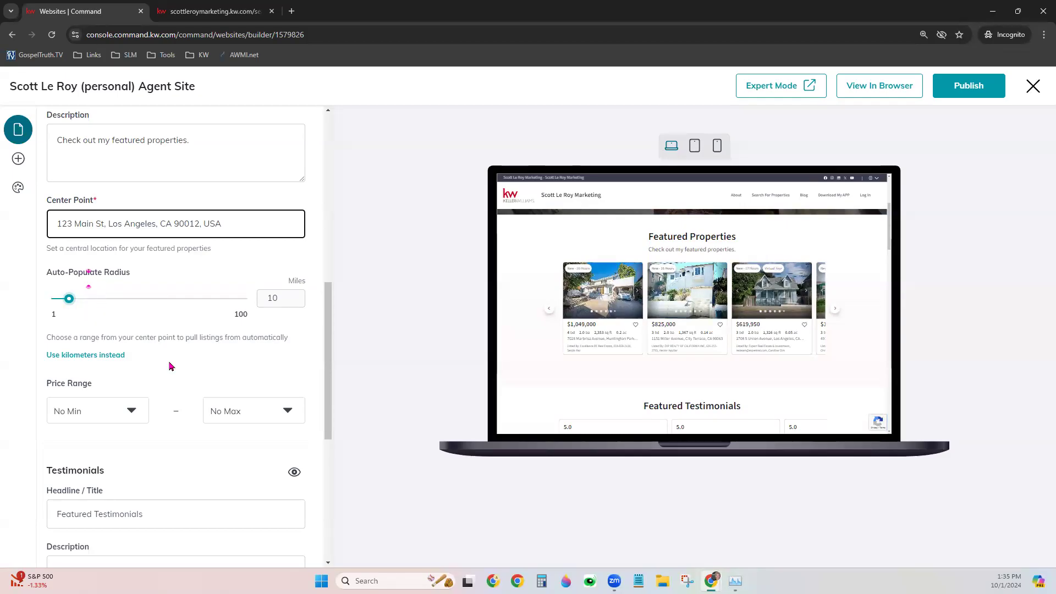
pyautogui.scroll(-3, 170, 366)
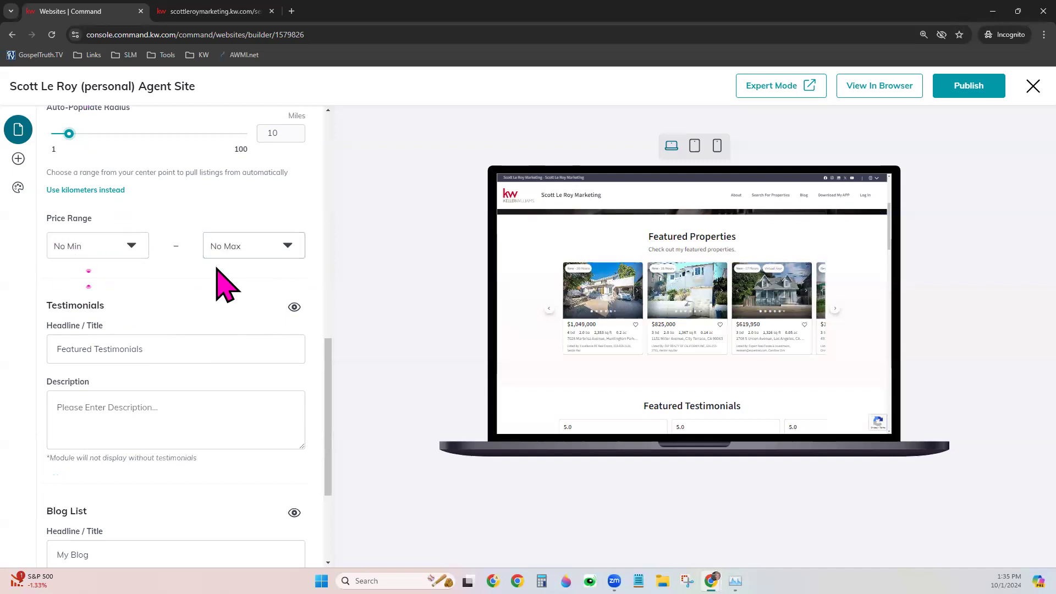
pyautogui.click(242, 246)
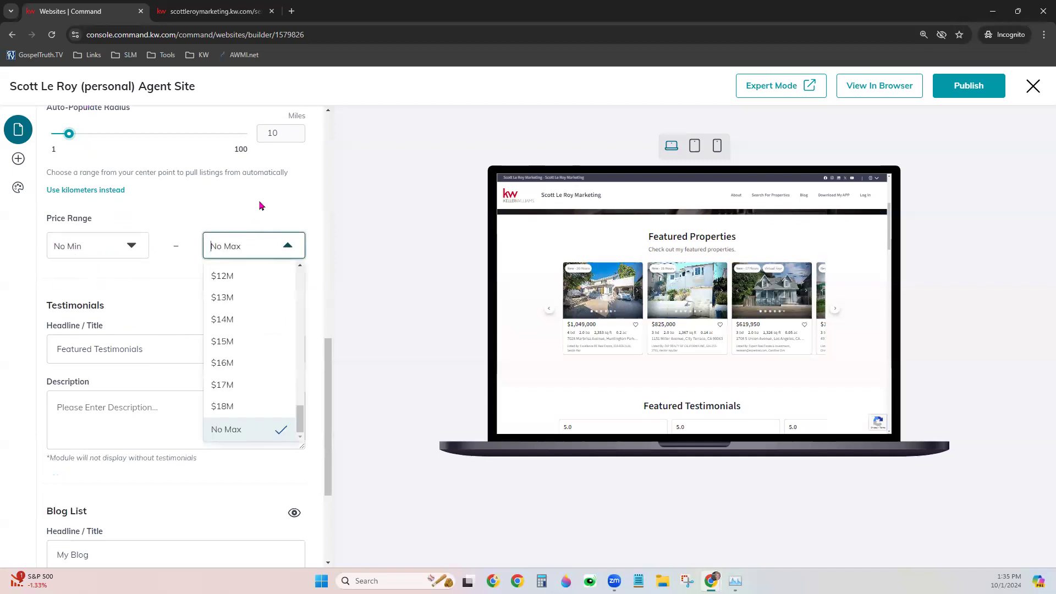
pyautogui.click(260, 206)
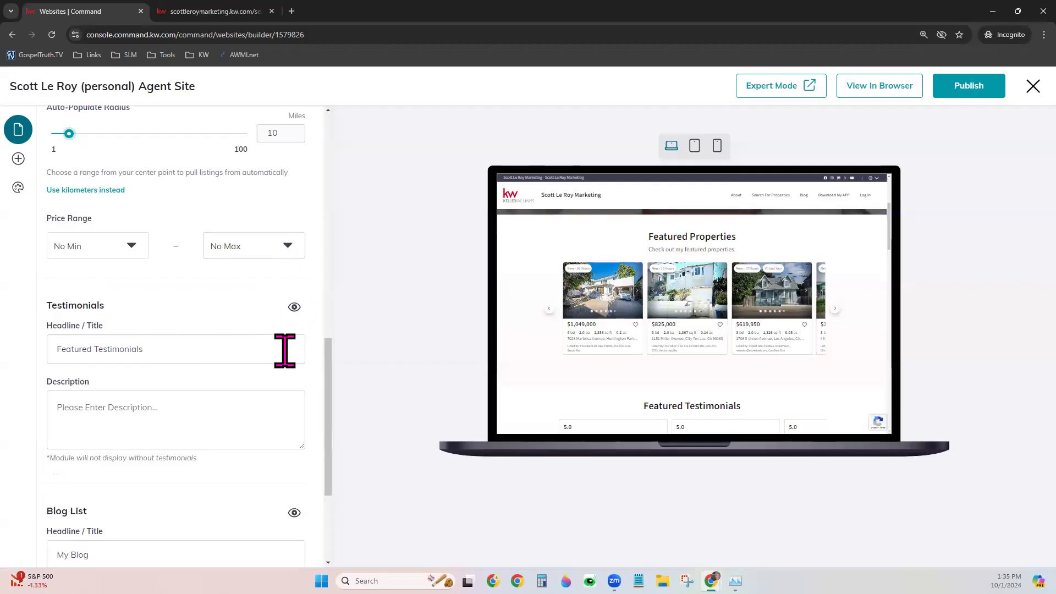
pyautogui.scroll(3, 285, 350)
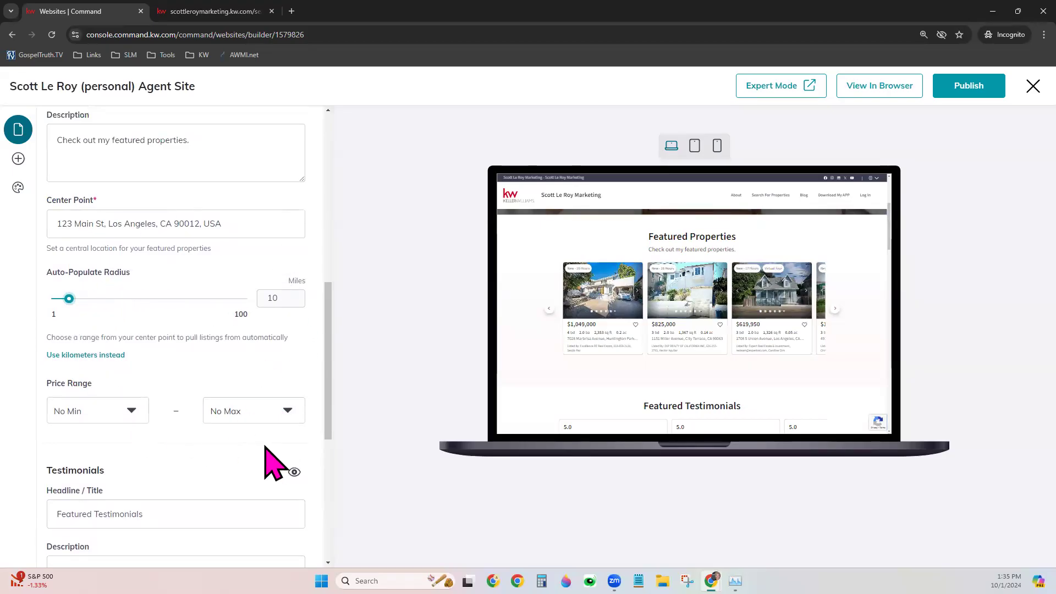
pyautogui.scroll(-5, 267, 451)
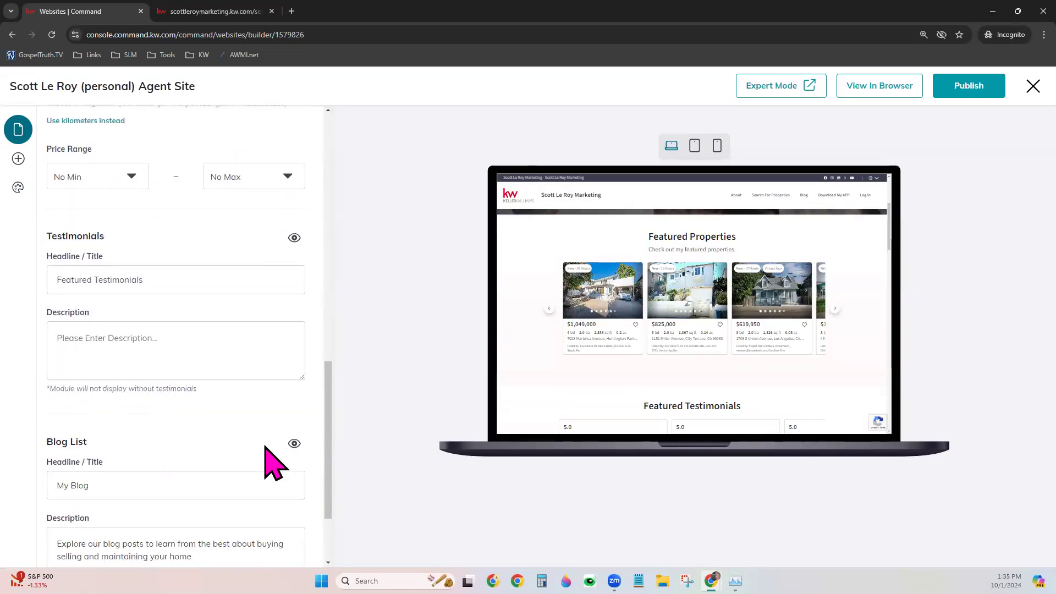
pyautogui.scroll(-3, 704, 345)
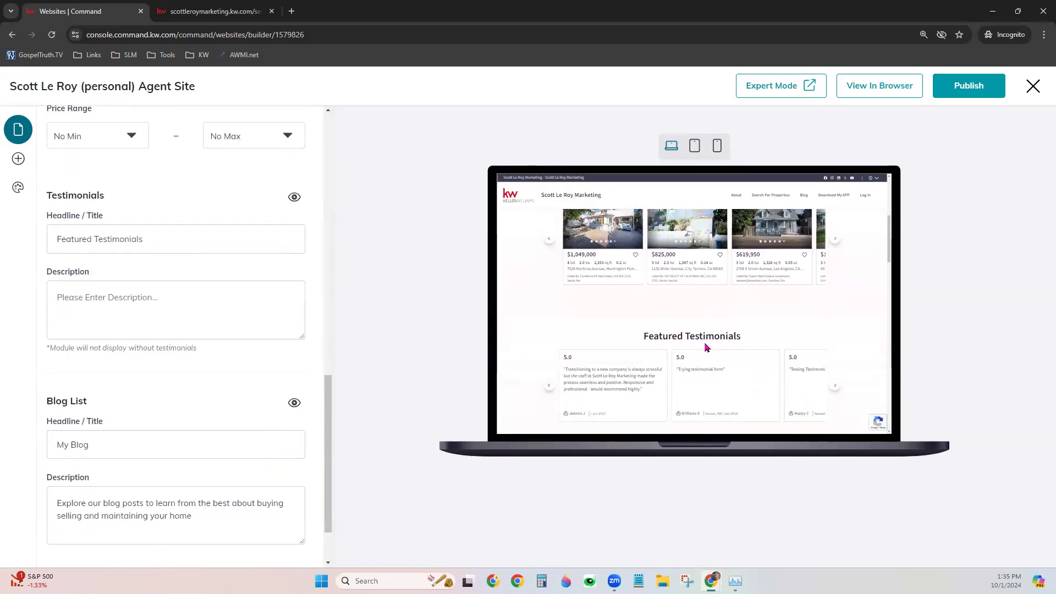
pyautogui.scroll(-2, 707, 346)
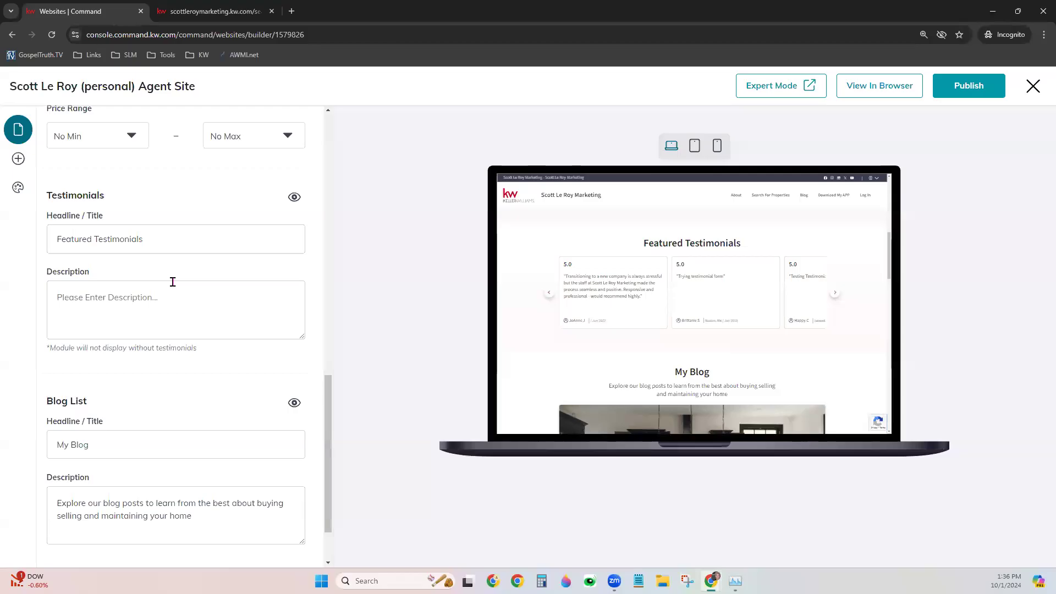
pyautogui.scroll(-2, 264, 372)
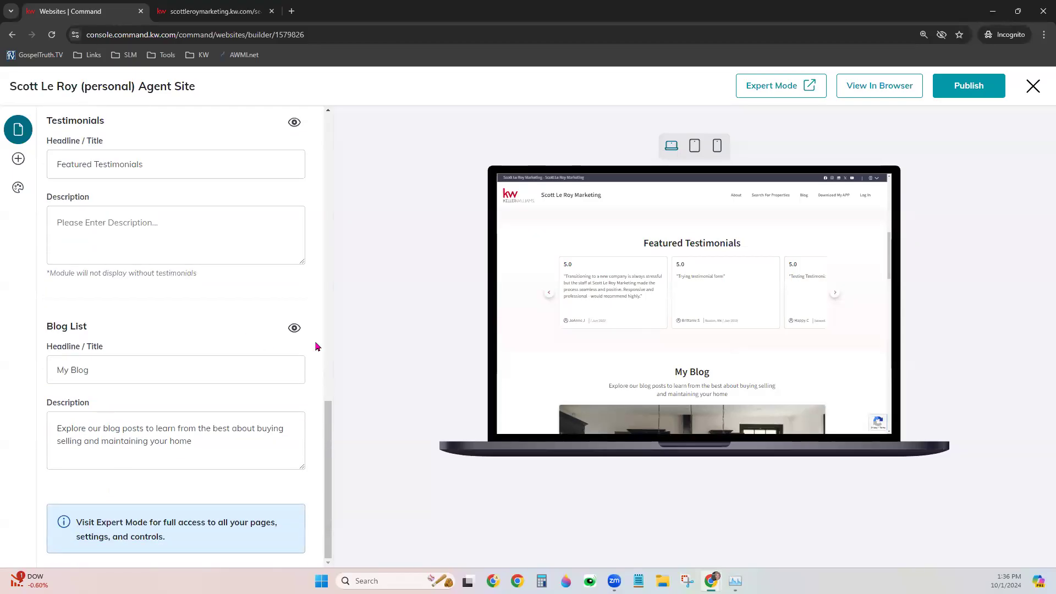
pyautogui.scroll(-1, 715, 320)
pyautogui.scroll(-2, 714, 321)
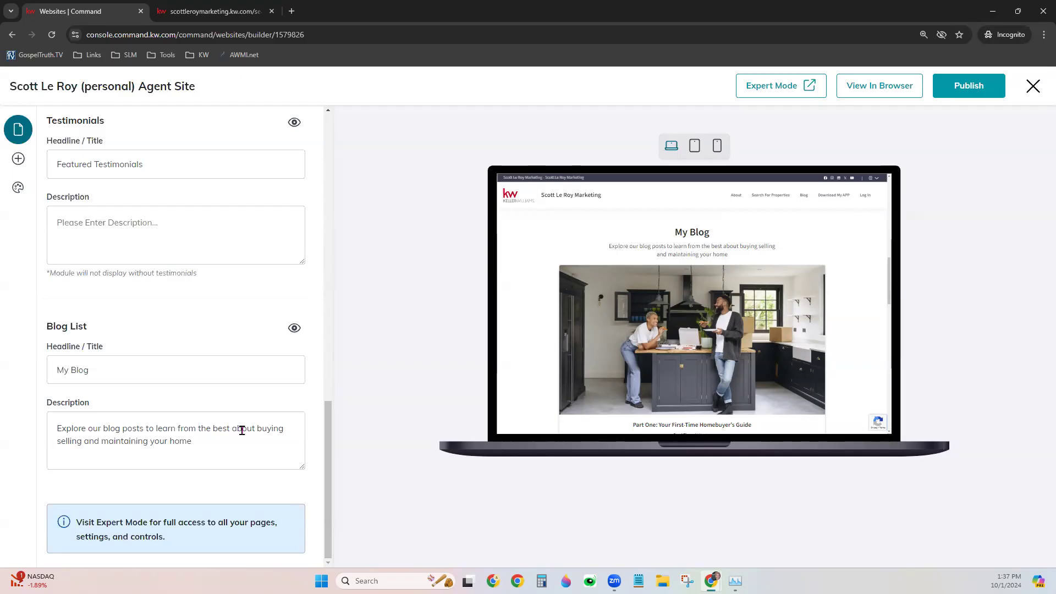
pyautogui.moveTo(47, 328); pyautogui.dragTo(101, 332)
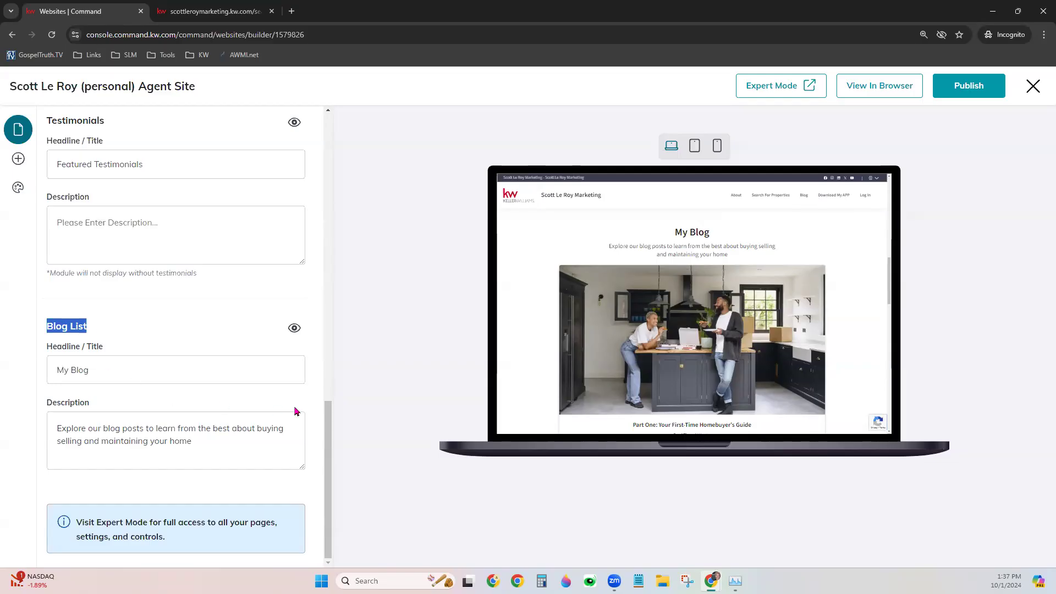
pyautogui.click(150, 368)
pyautogui.click(150, 439)
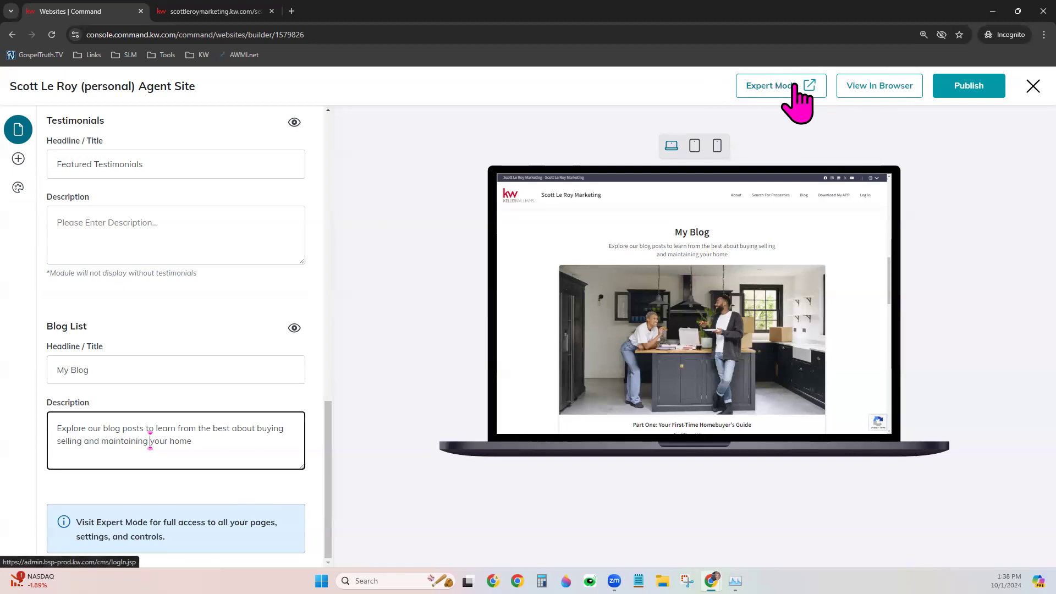
# Show the Add Content options, offering Blog Post, and scroll down the blog preview.
pyautogui.click(18, 159)
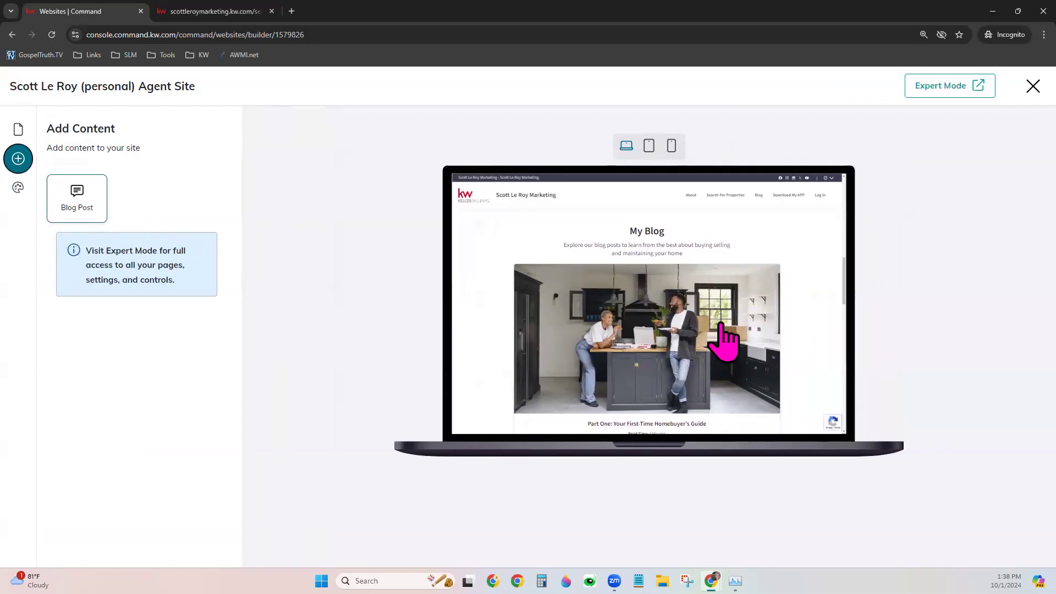
pyautogui.scroll(-3, 715, 352)
pyautogui.scroll(-4, 721, 325)
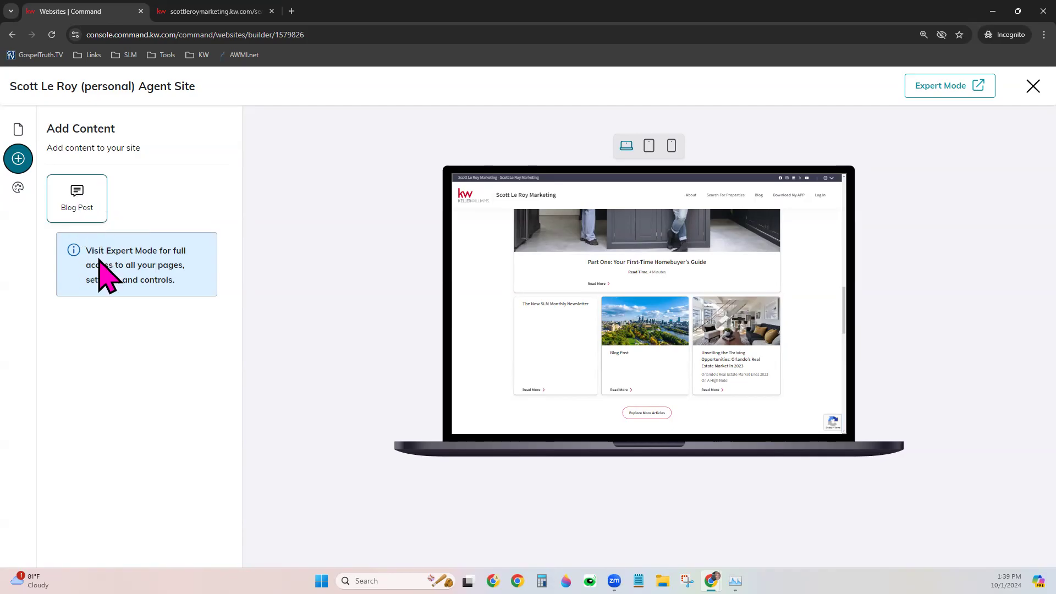
# Try the KW Theme Default and KW Red Light colour themes, then apply Slate Dark.
pyautogui.click(18, 188)
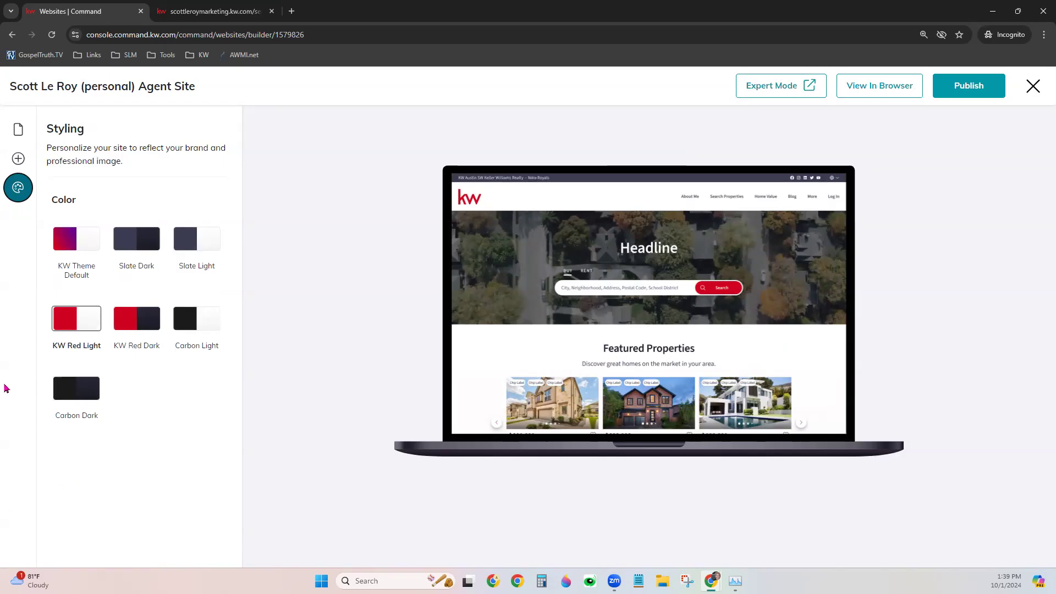
pyautogui.click(211, 266)
pyautogui.click(55, 238)
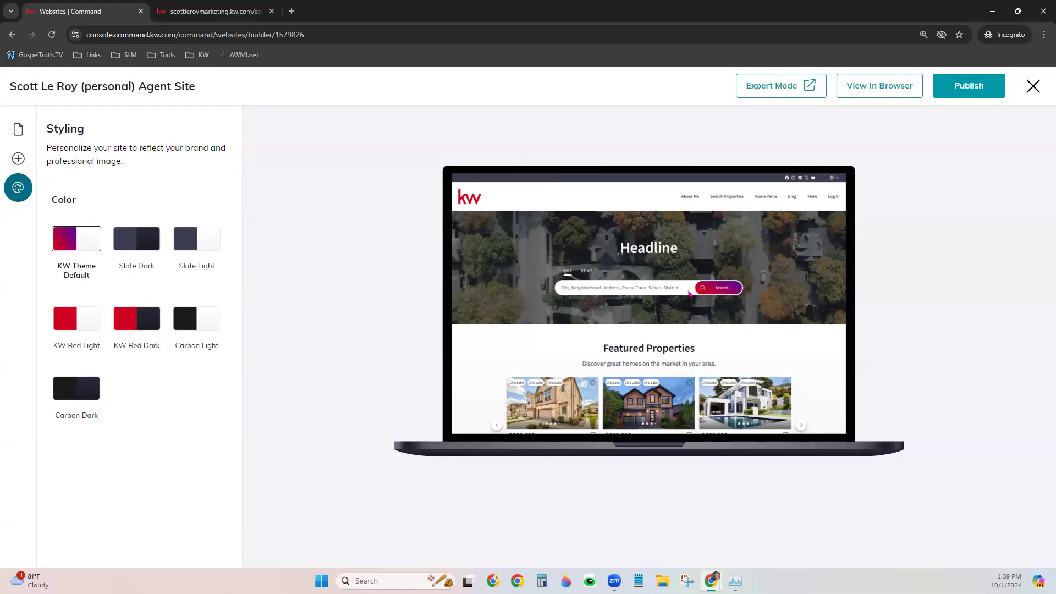
pyautogui.click(97, 324)
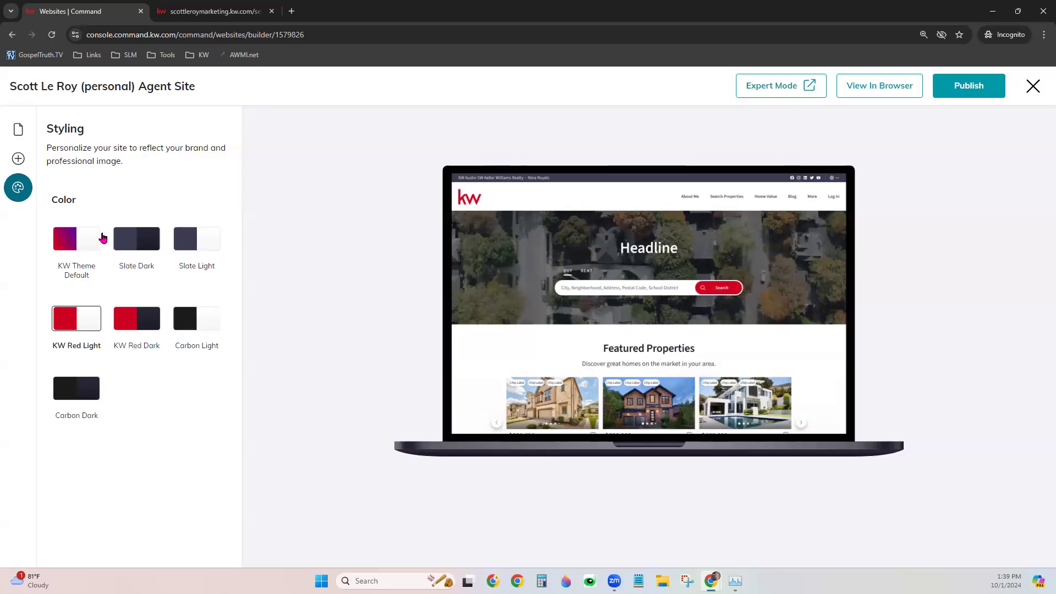
pyautogui.click(151, 246)
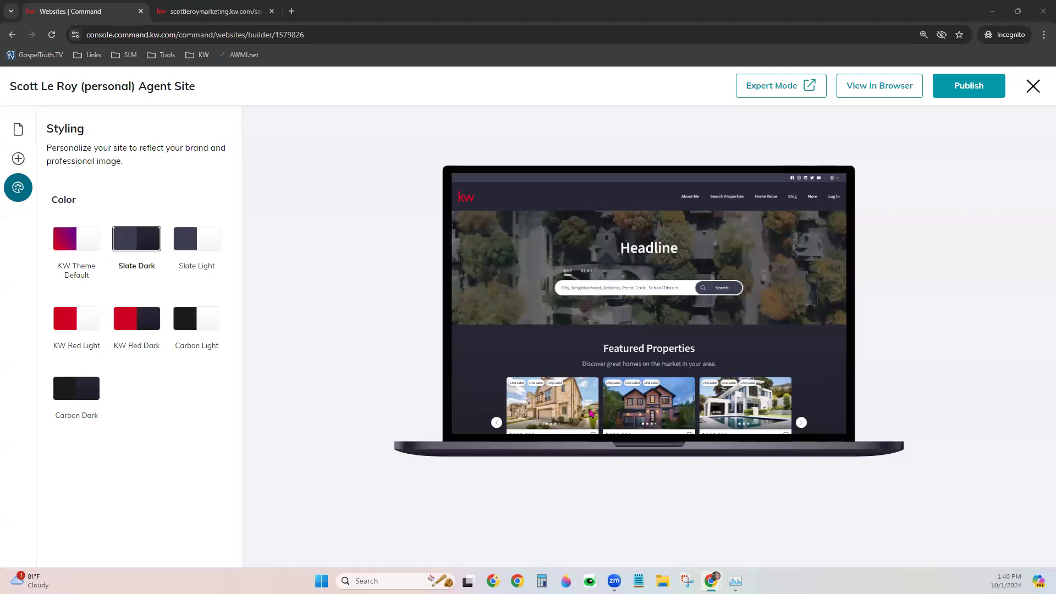
# Preview the Slate Light, KW Red Dark, Carbon Light and Carbon Dark themes, then revert to KW Theme Default.
pyautogui.click(186, 242)
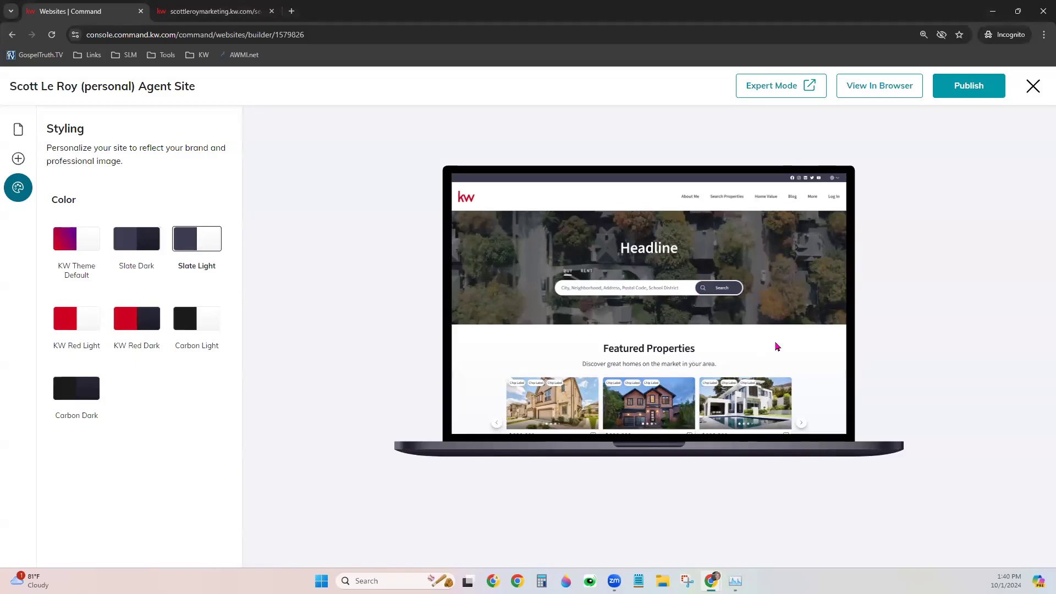
pyautogui.click(146, 319)
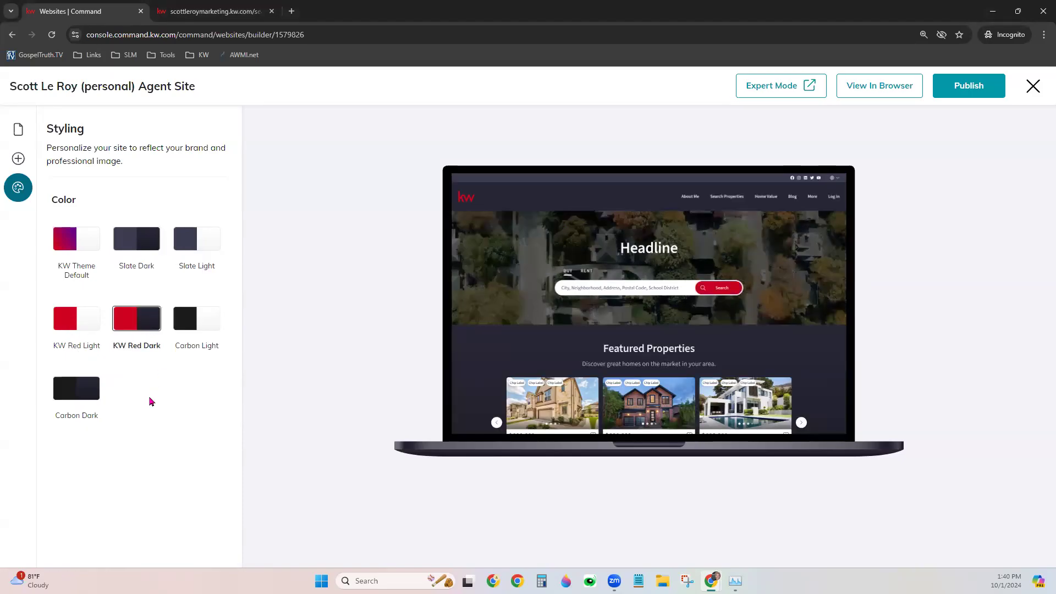
pyautogui.click(196, 321)
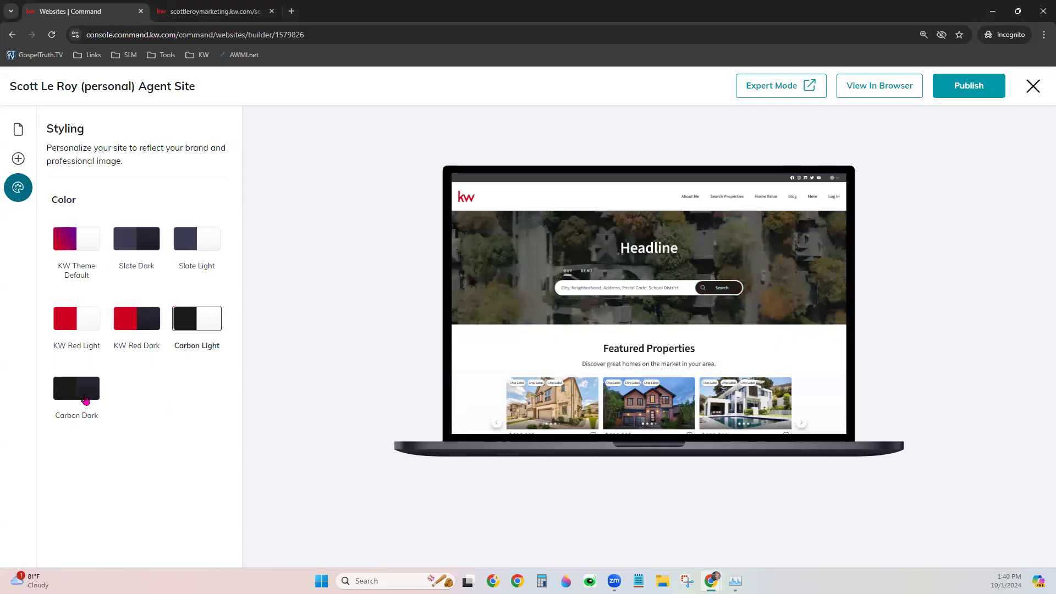
pyautogui.click(85, 398)
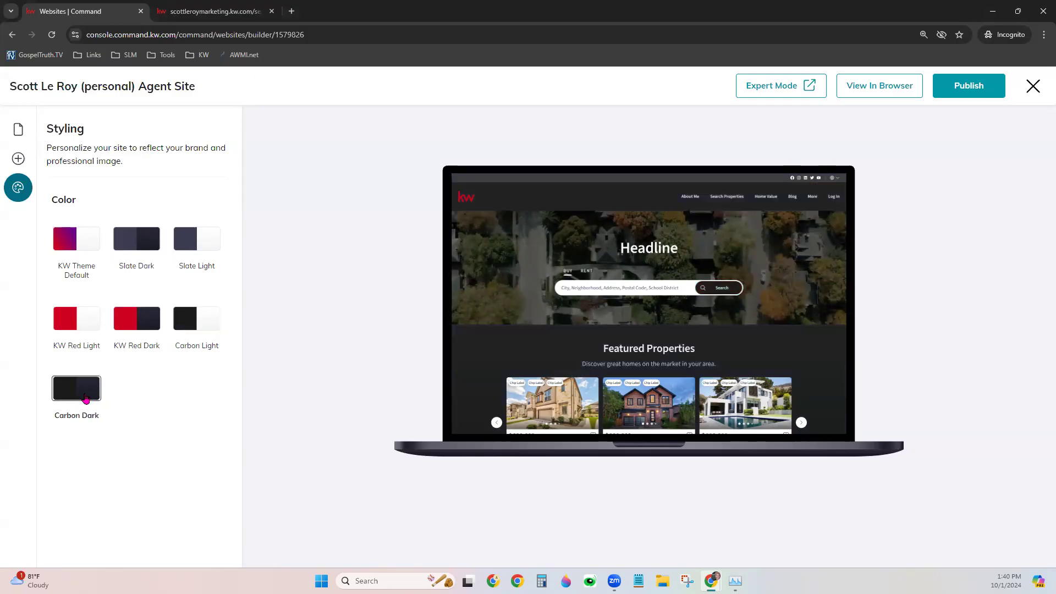
pyautogui.click(95, 234)
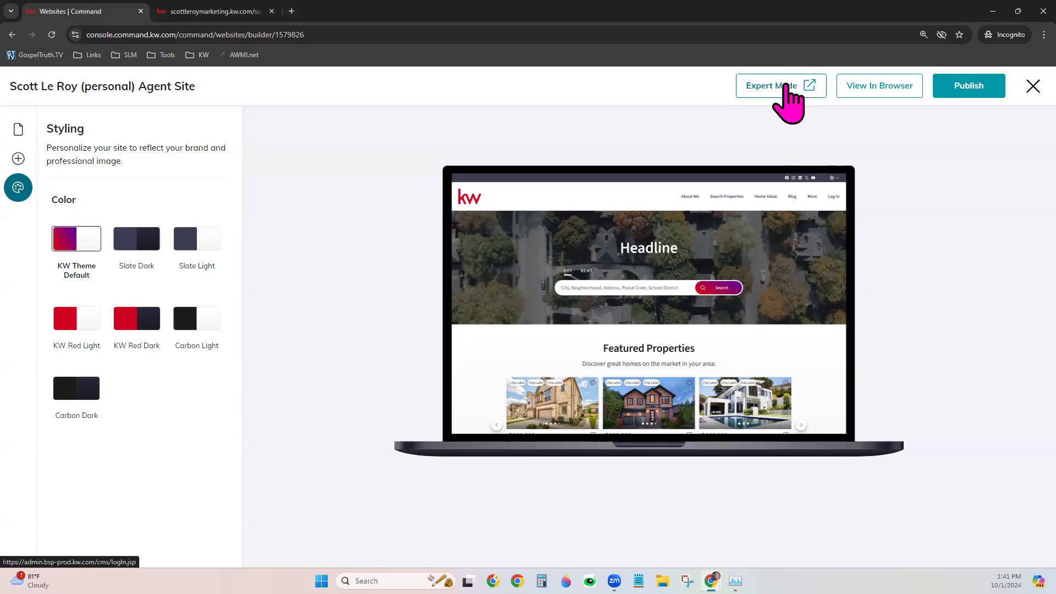
# Publish the agent site and open it in Expert Mode in Brightspot CMS.
pyautogui.click(975, 89)
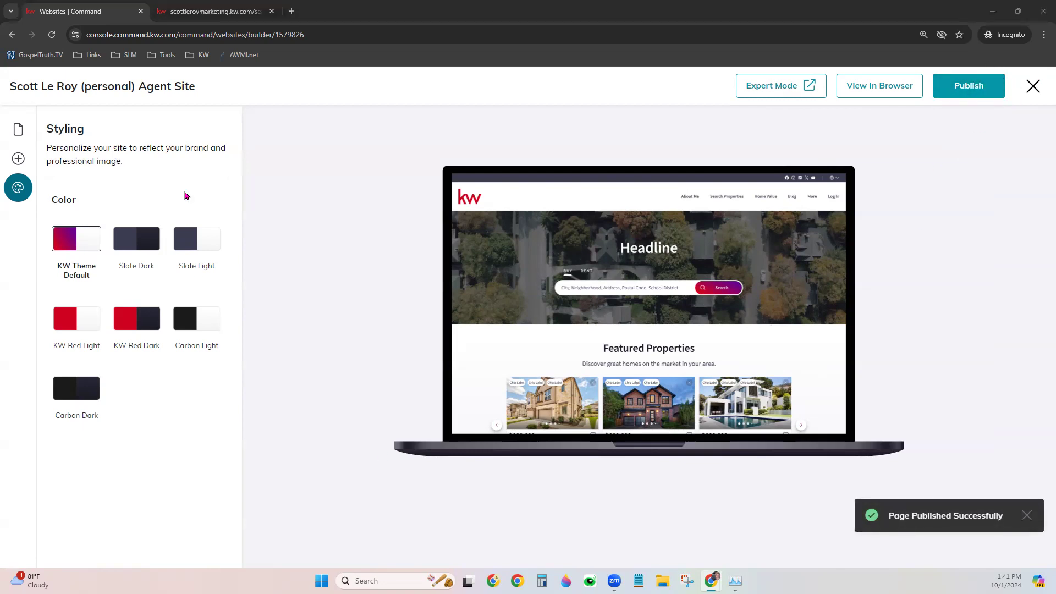
pyautogui.click(789, 86)
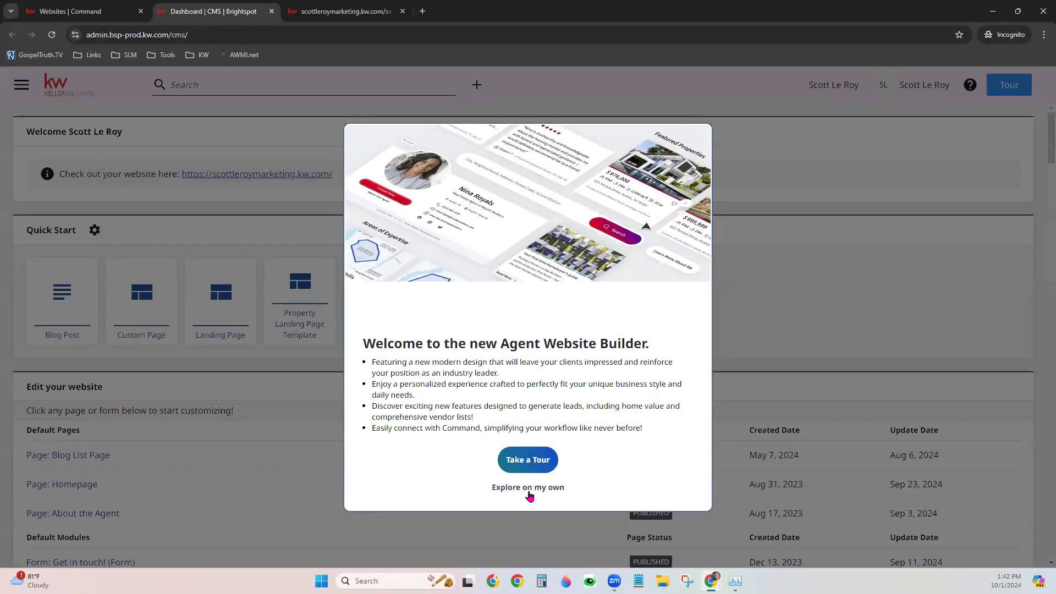
# Close the Agent Website Builder welcome with 'Explore on my own'.
pyautogui.click(530, 488)
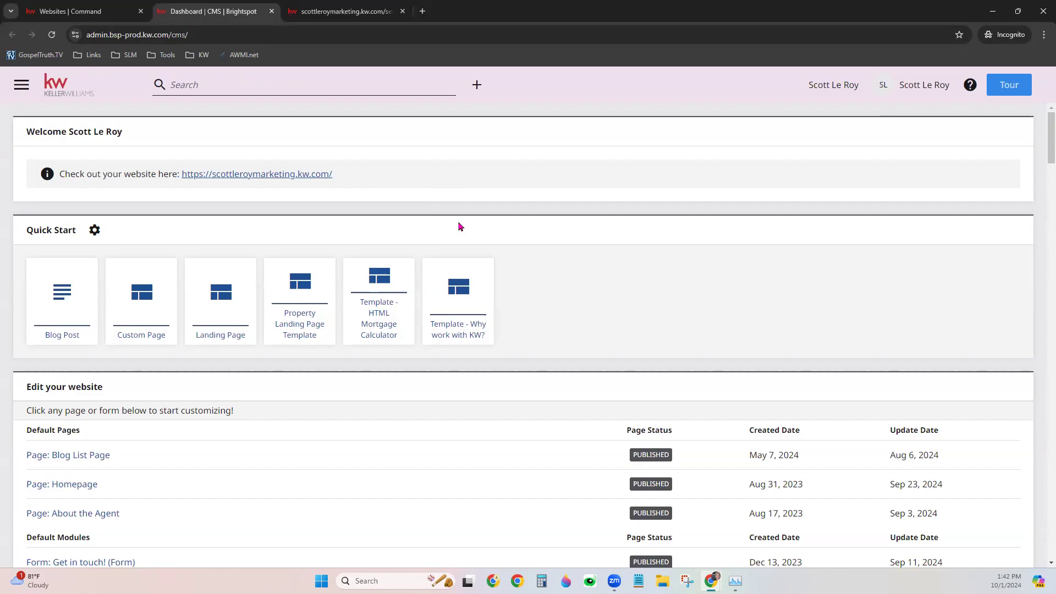
# Open the organization site list and close it without switching sites.
pyautogui.click(836, 89)
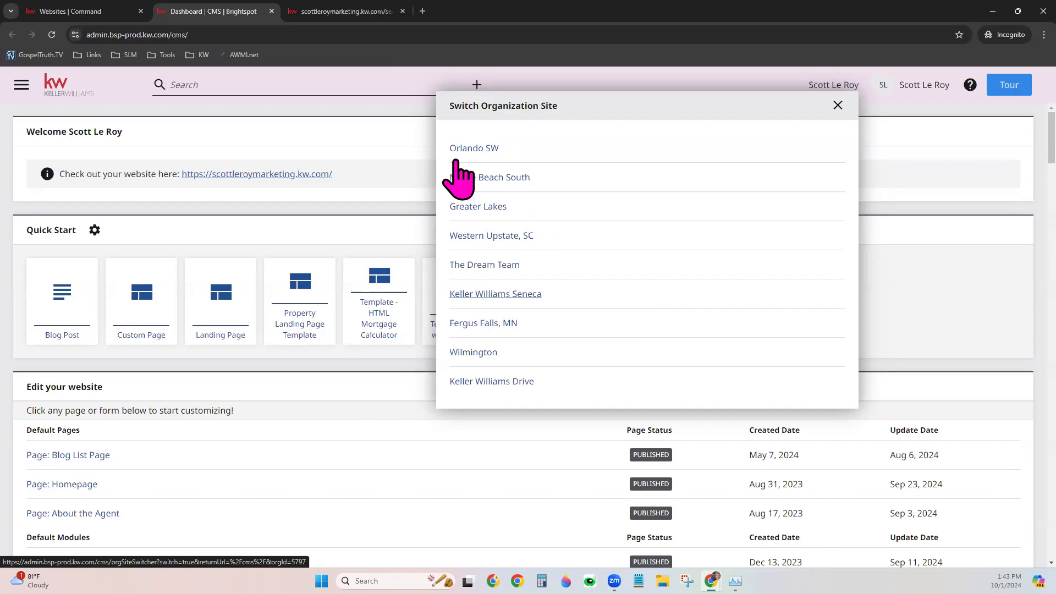
pyautogui.click(272, 135)
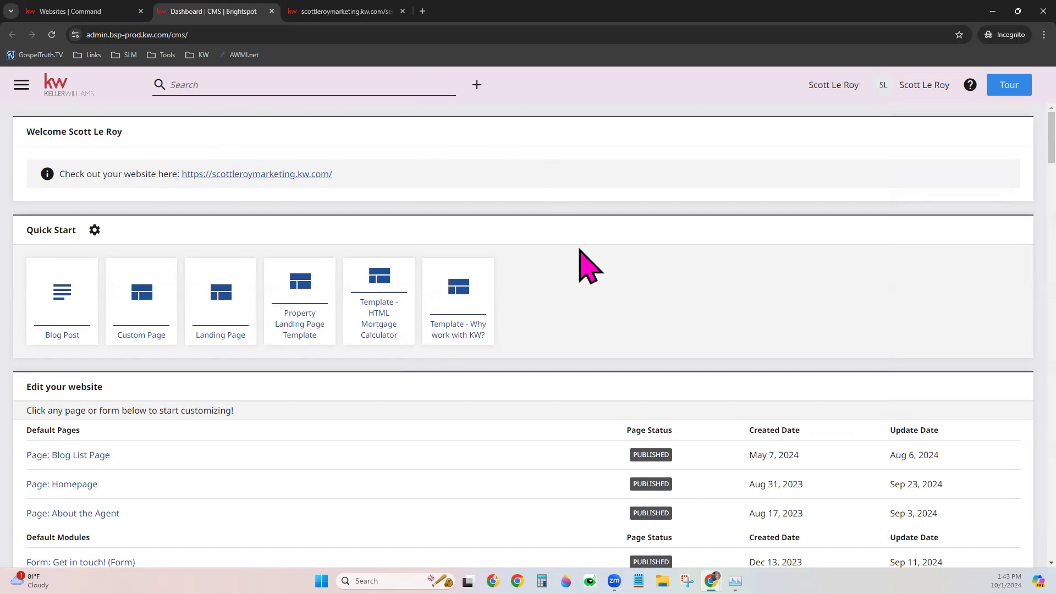
pyautogui.scroll(-4, 580, 250)
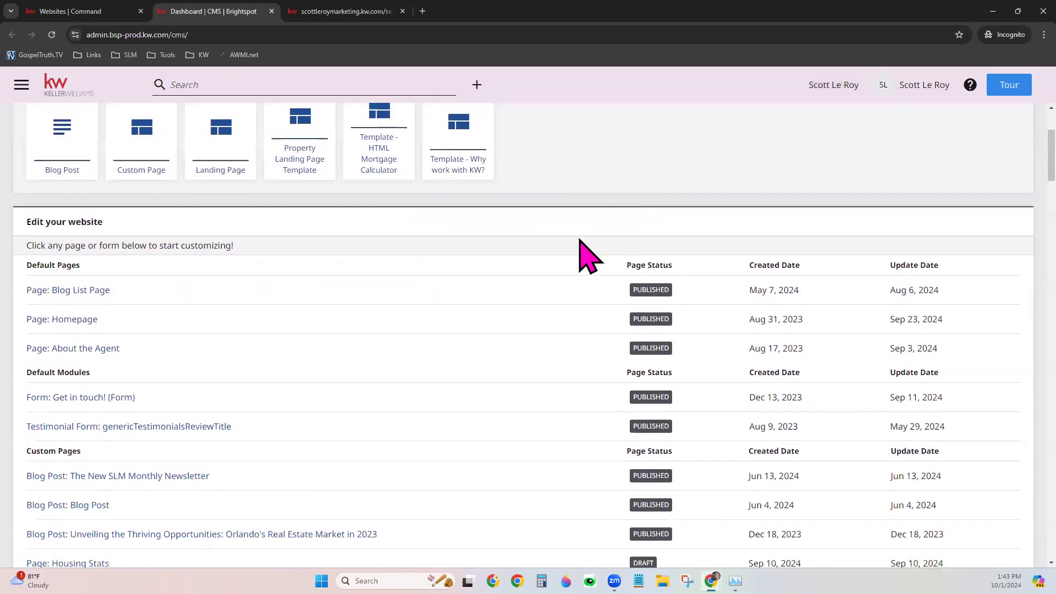
pyautogui.scroll(4, 28, 226)
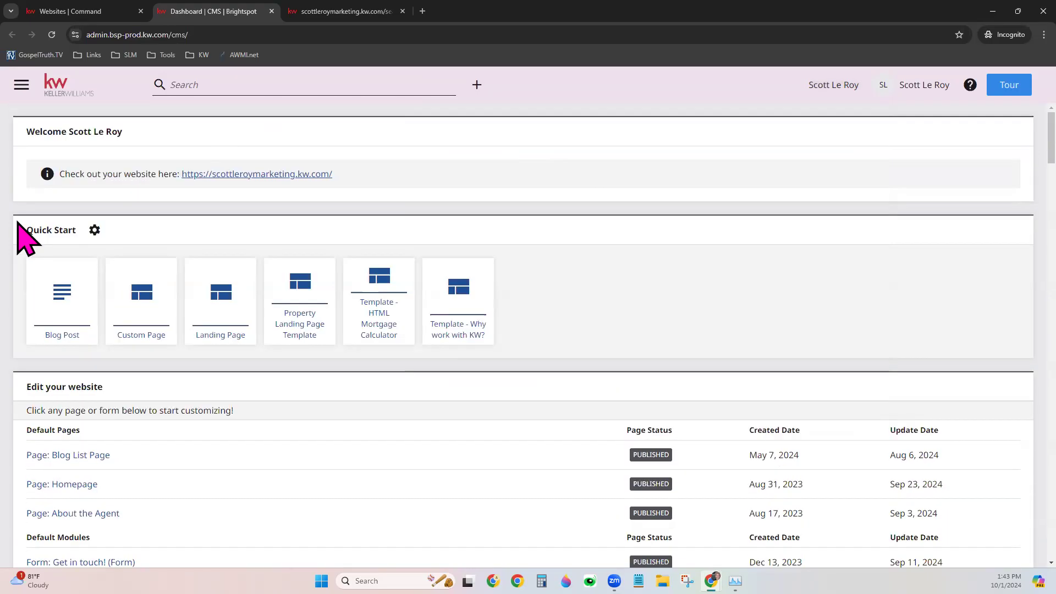
pyautogui.scroll(-4, 594, 245)
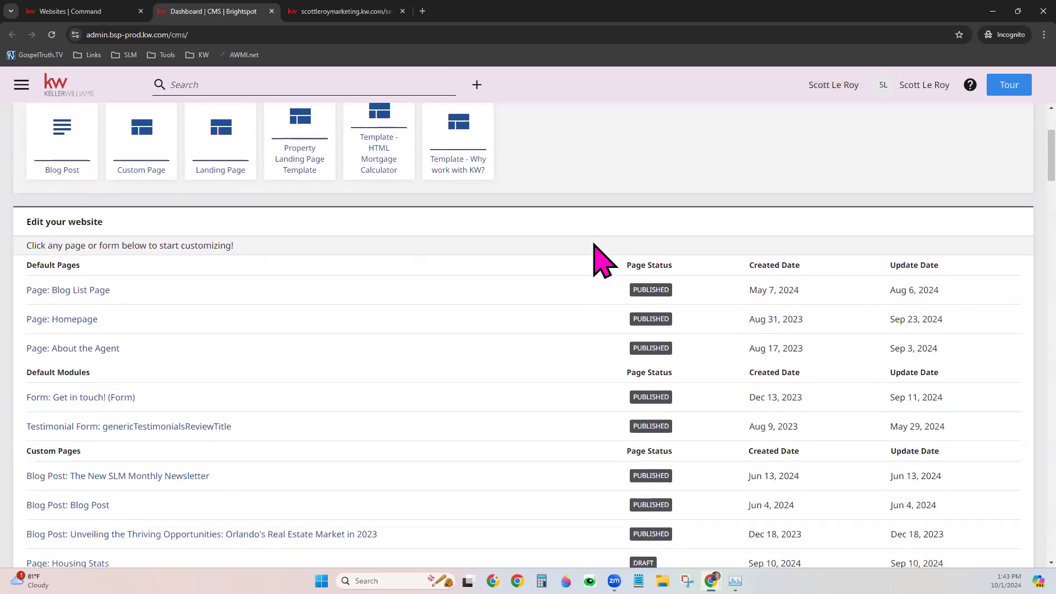
pyautogui.scroll(5, 137, 177)
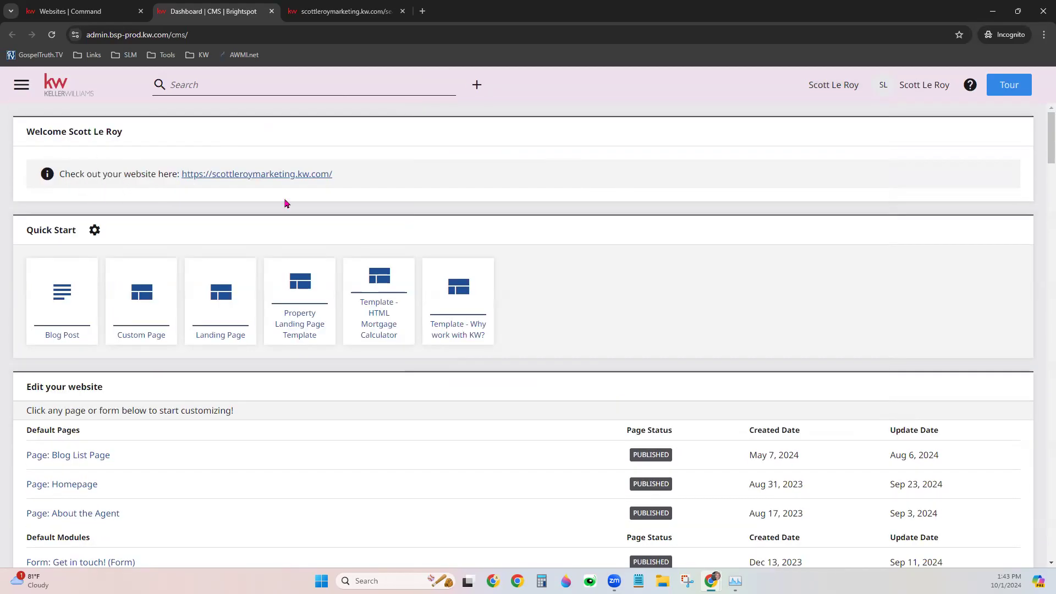
pyautogui.scroll(-3, 616, 299)
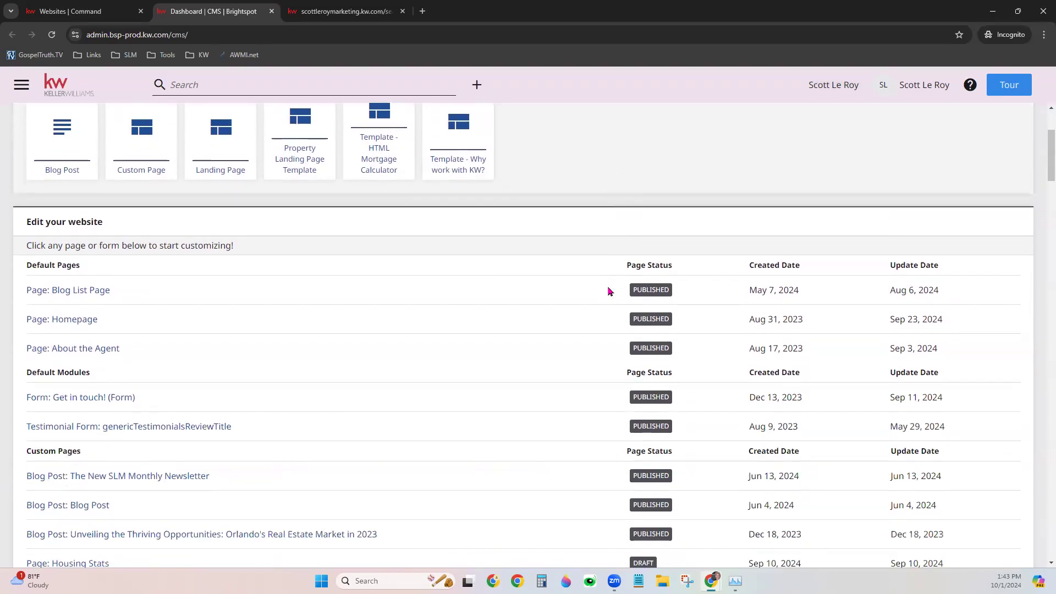
pyautogui.scroll(-2, 596, 288)
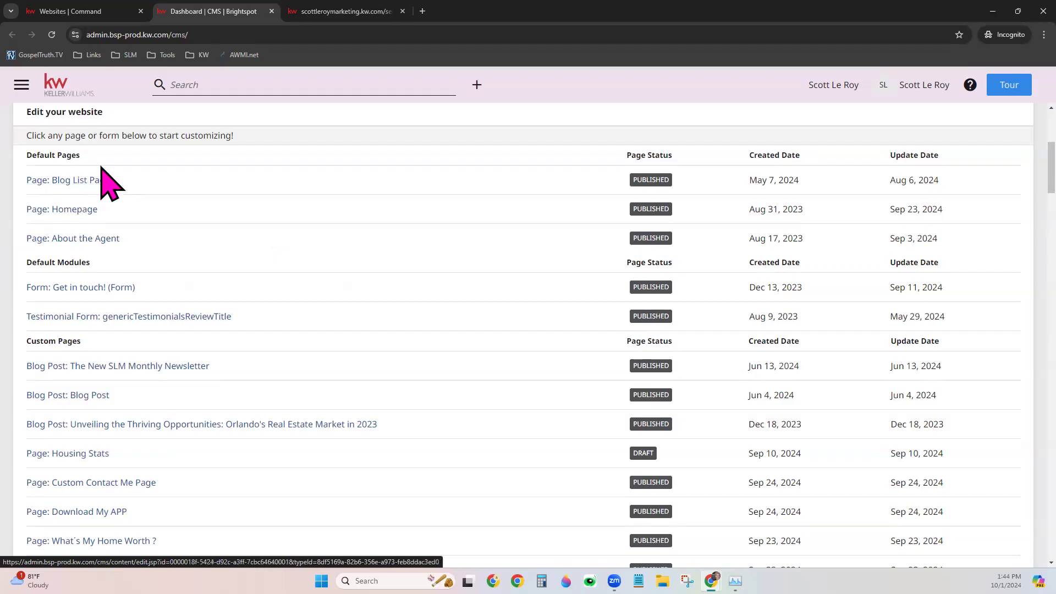
# Open Page: Homepage for editing and accept the cookie notice in its preview.
pyautogui.click(79, 219)
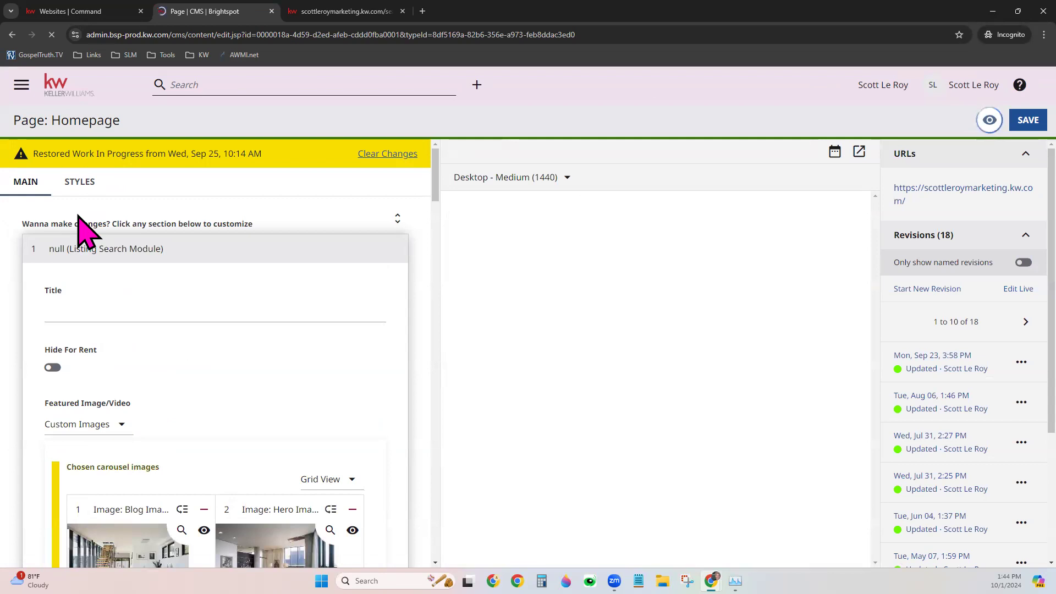
pyautogui.scroll(-2, 172, 281)
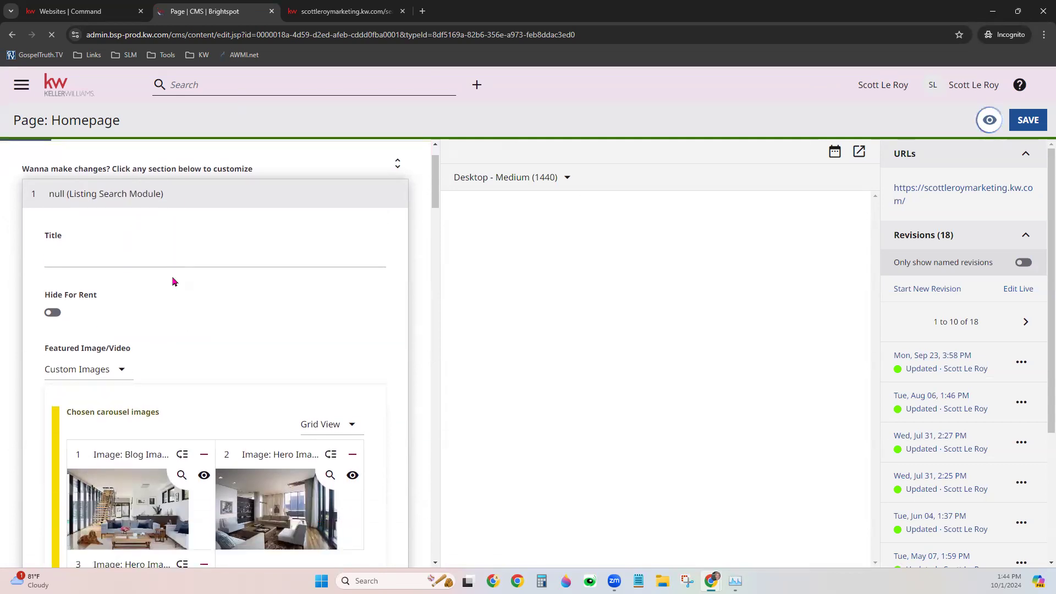
pyautogui.scroll(2, 176, 270)
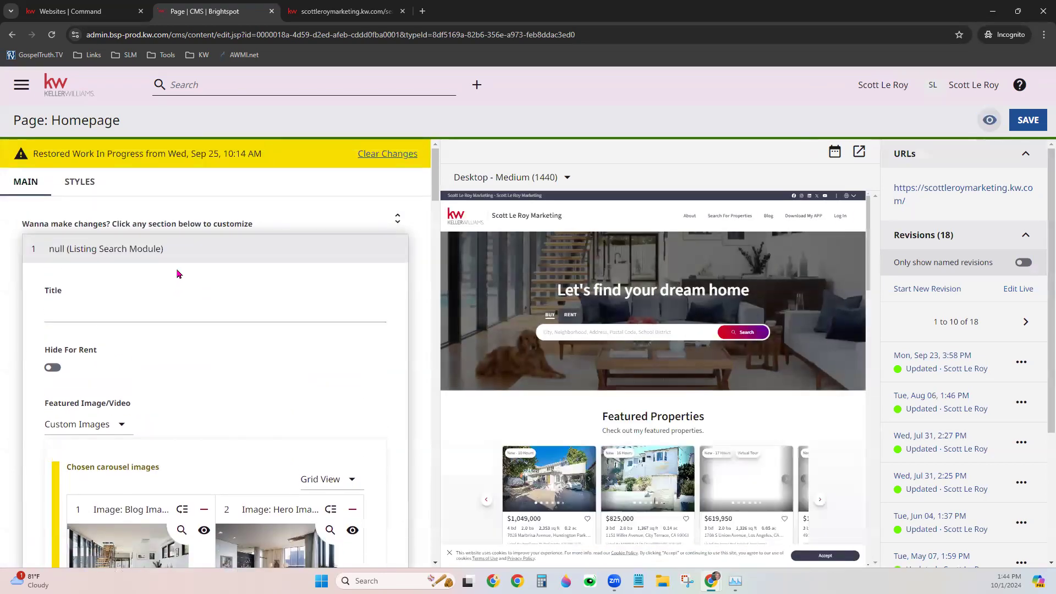
pyautogui.scroll(-3, 662, 242)
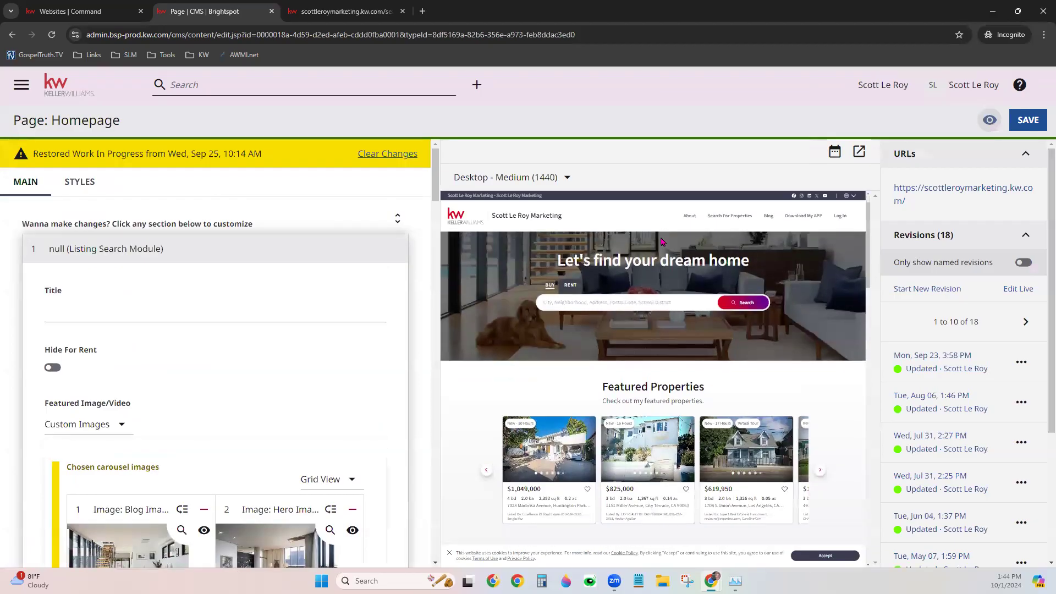
pyautogui.scroll(3, 668, 281)
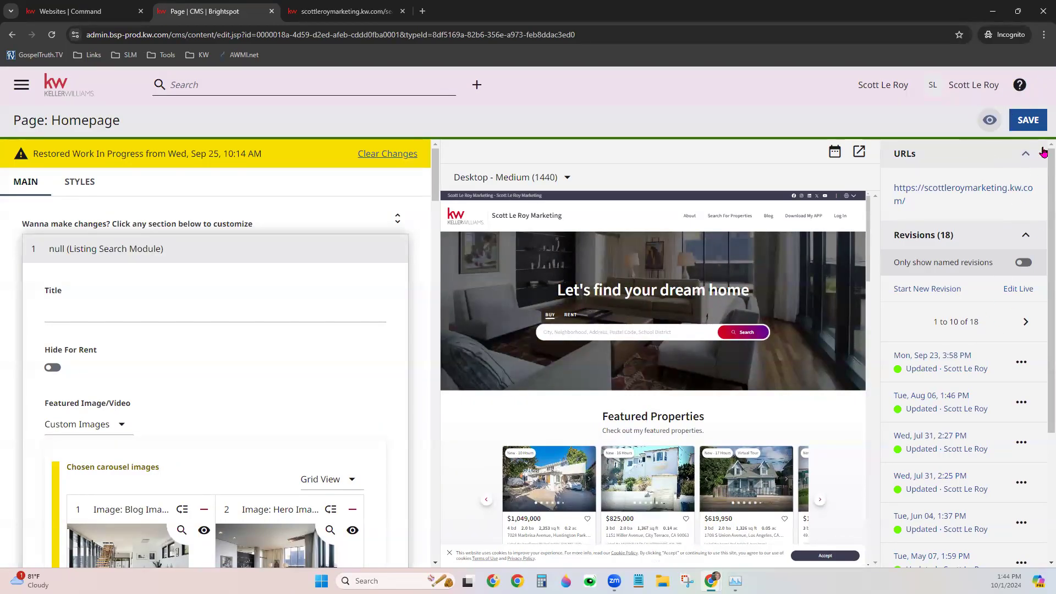
pyautogui.click(821, 562)
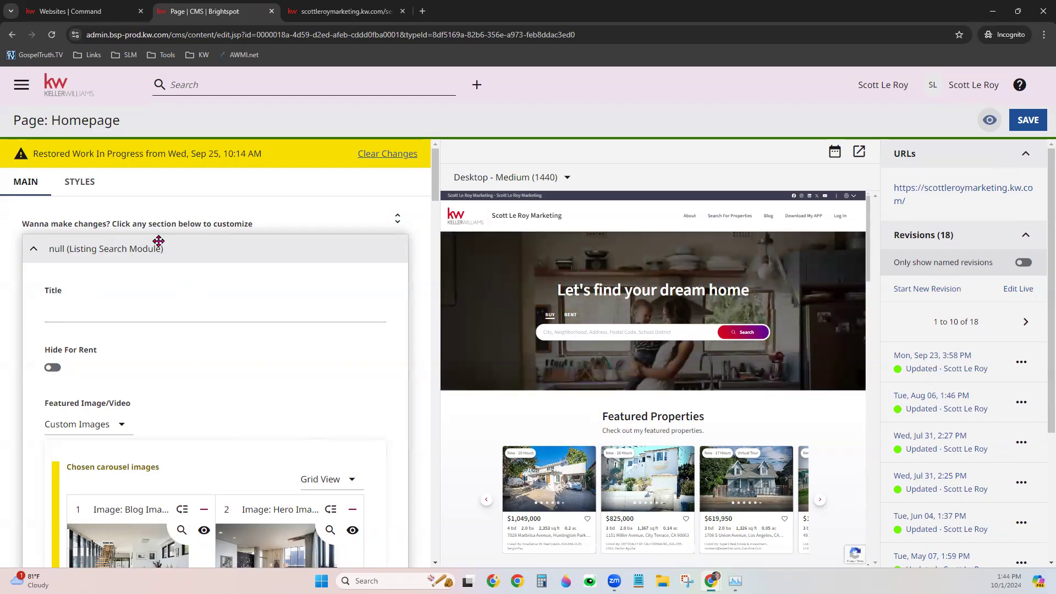
pyautogui.click(94, 249)
pyautogui.click(133, 279)
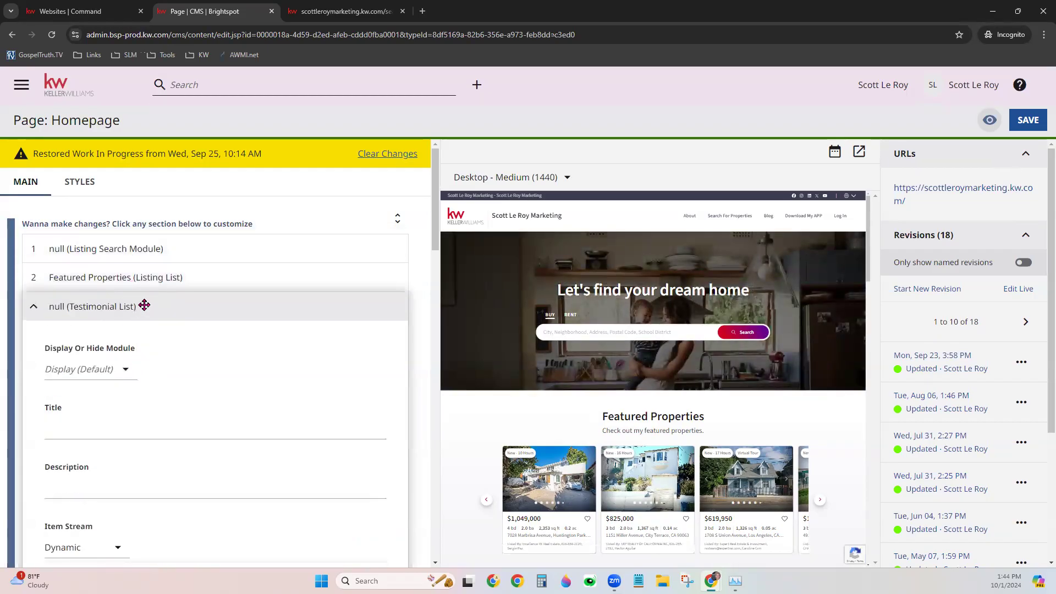
pyautogui.click(144, 305)
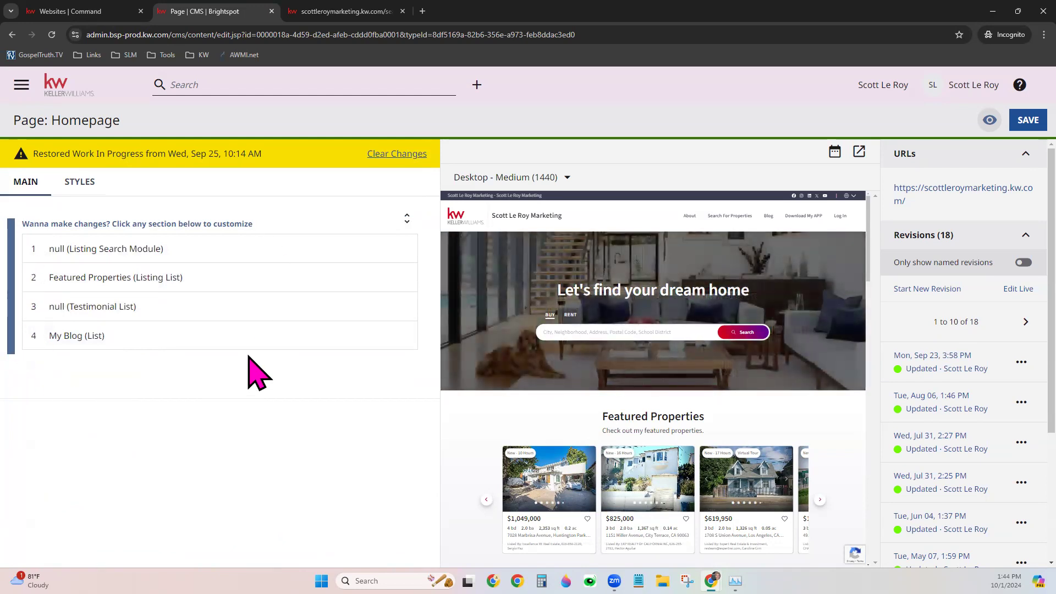
pyautogui.click(162, 251)
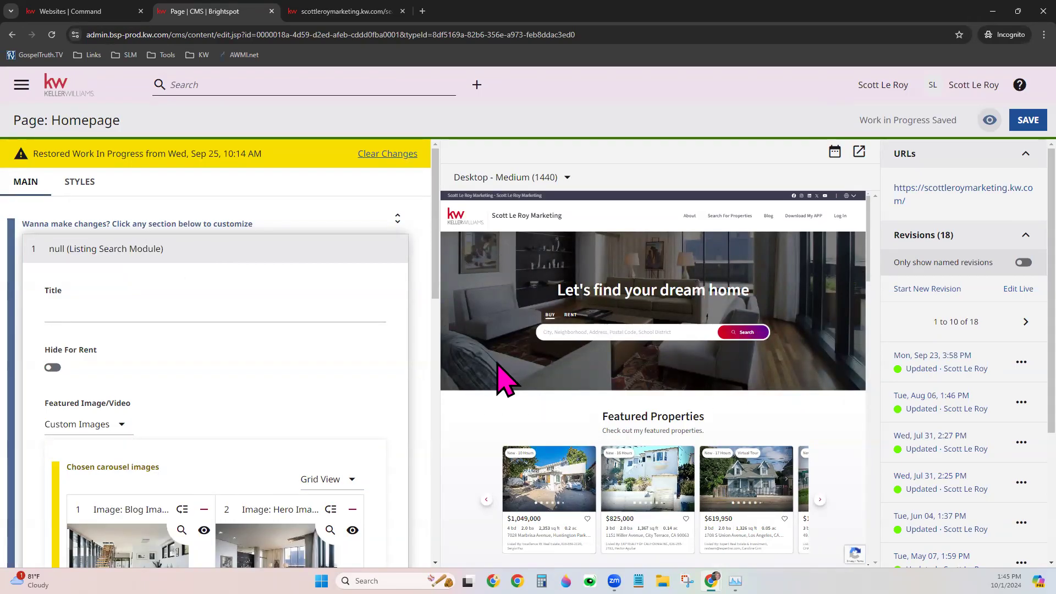
# Leave the Listing Search Module title blank and toggle its Hide For Rent setting.
pyautogui.click(168, 318)
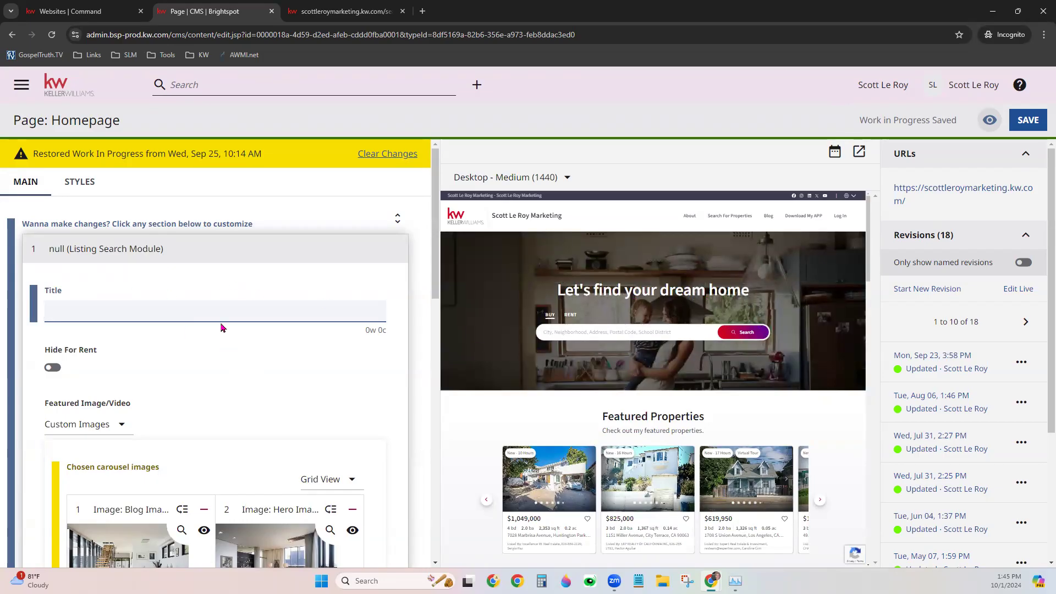
pyautogui.scroll(-1, 217, 336)
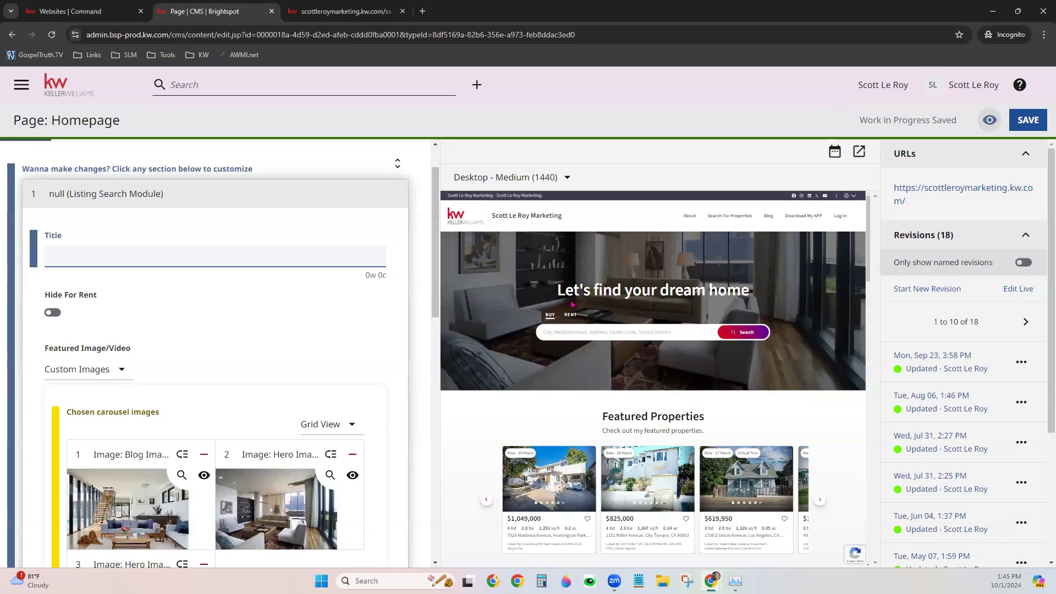
pyautogui.click(53, 313)
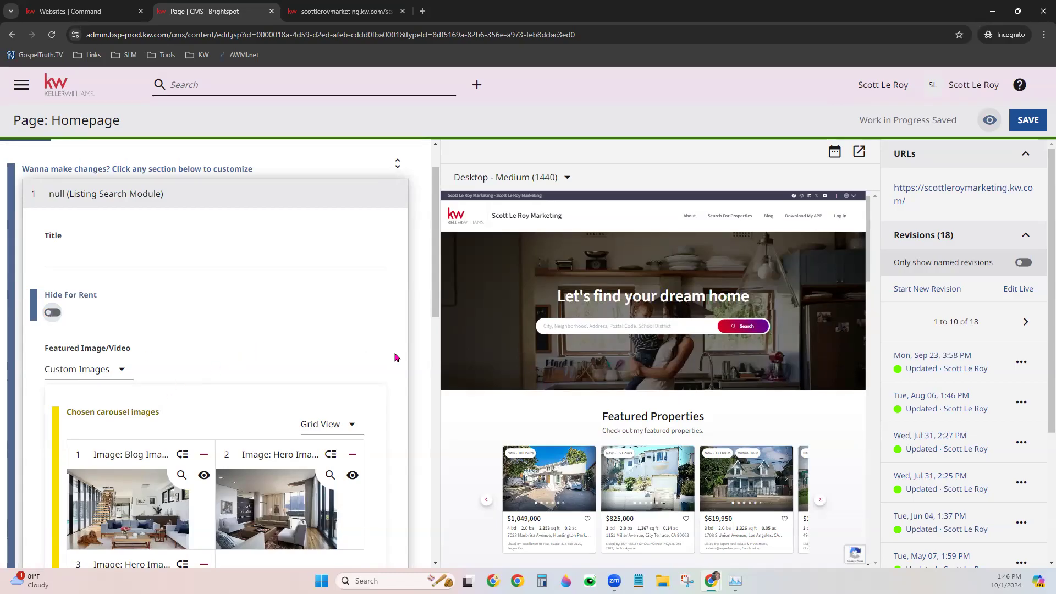
# Drag carousel image 1 into second place so the hero image leads, ahead of the blog image.
pyautogui.scroll(-3, 394, 358)
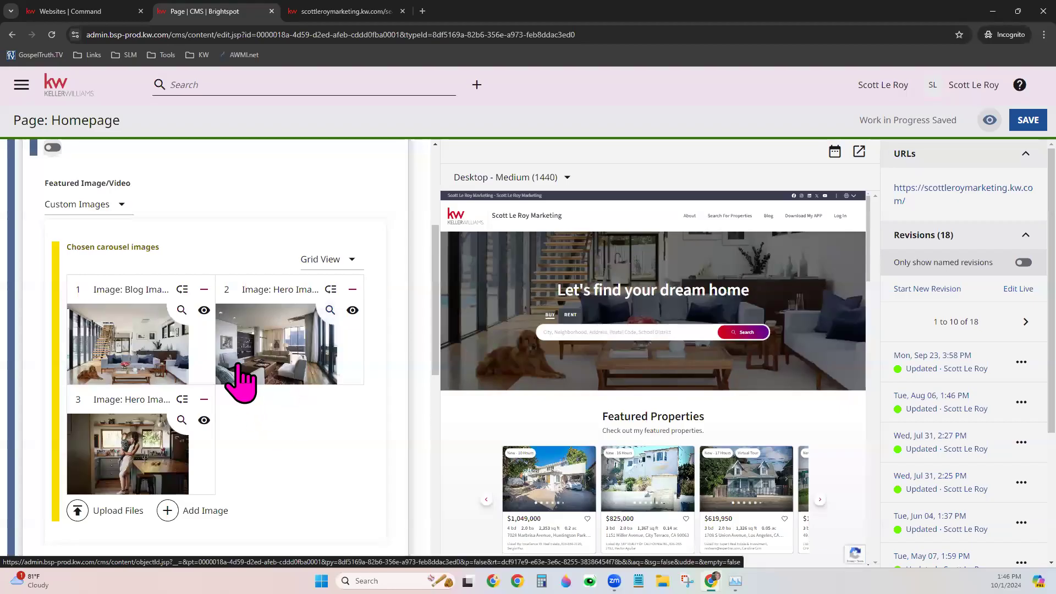
pyautogui.moveTo(179, 308); pyautogui.dragTo(341, 313)
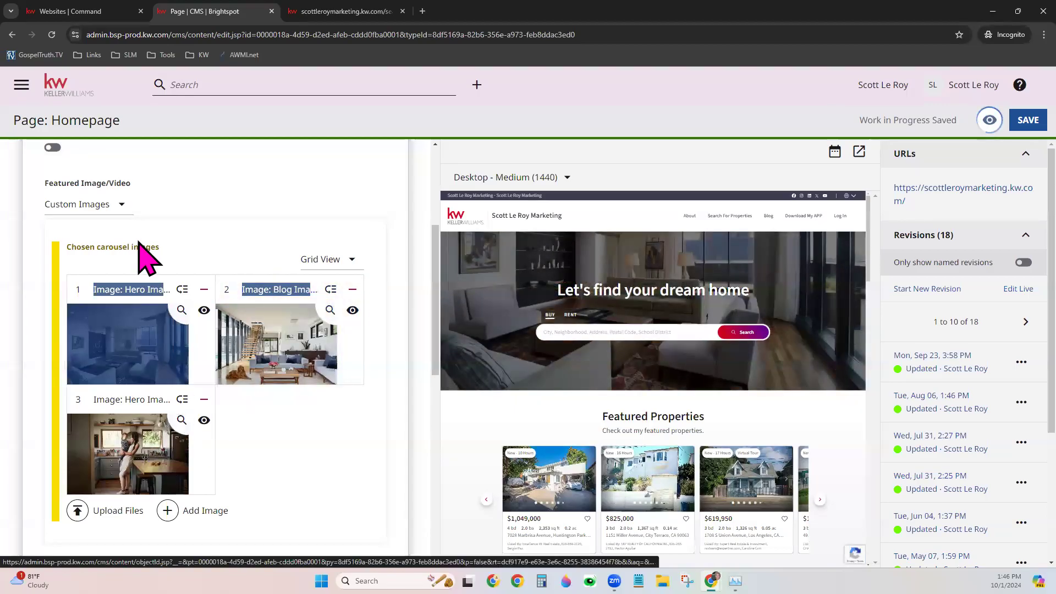
pyautogui.click(117, 208)
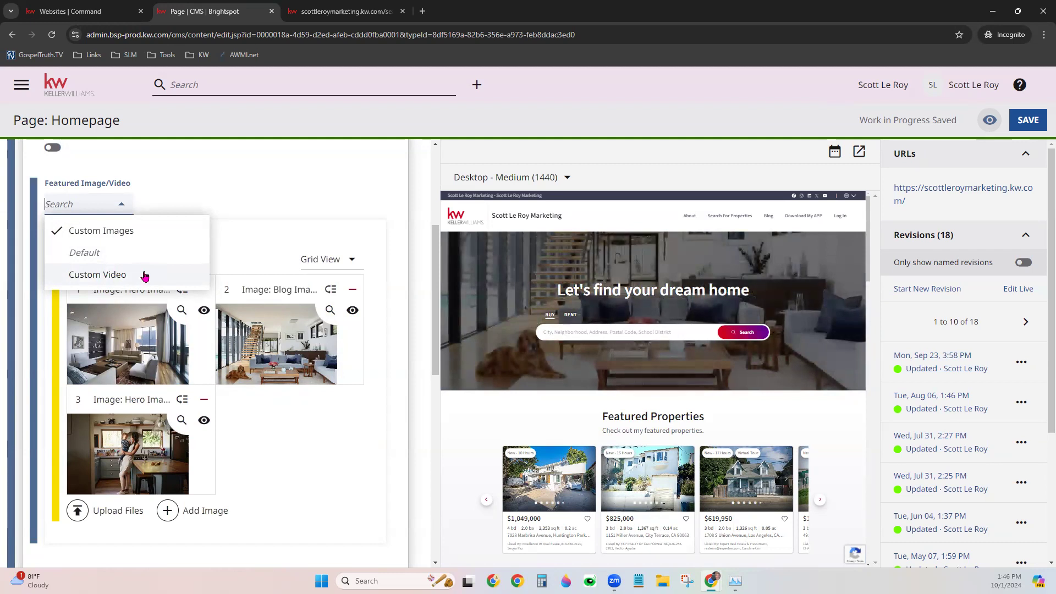
pyautogui.click(252, 185)
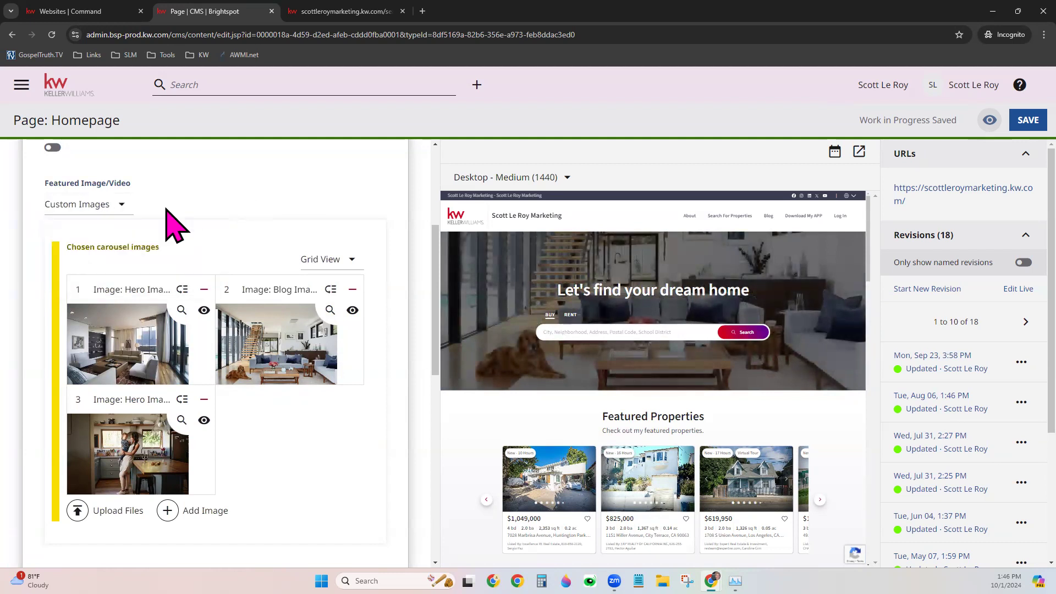
pyautogui.click(87, 208)
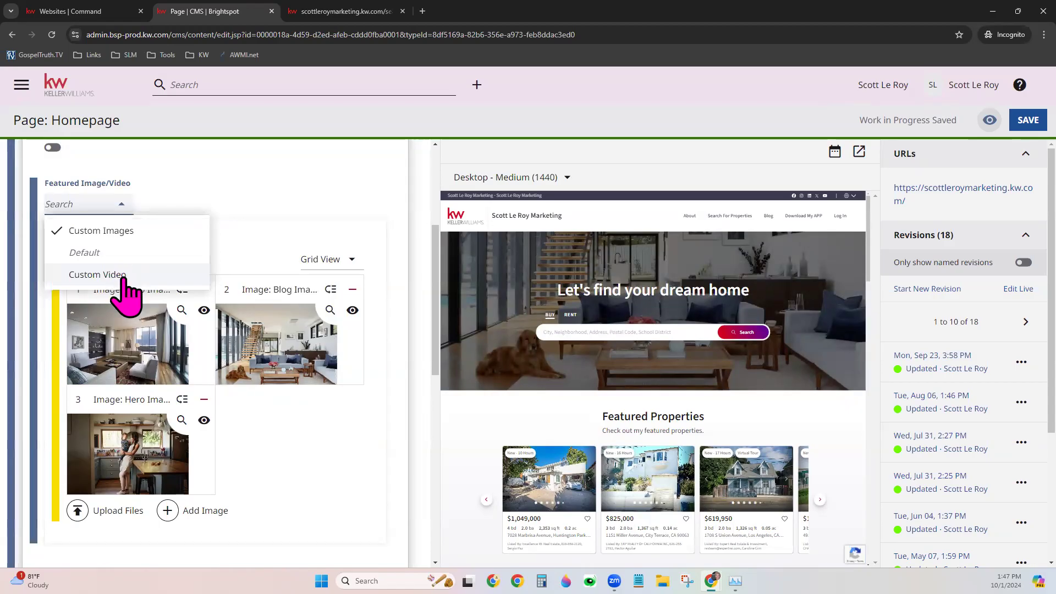
pyautogui.click(98, 275)
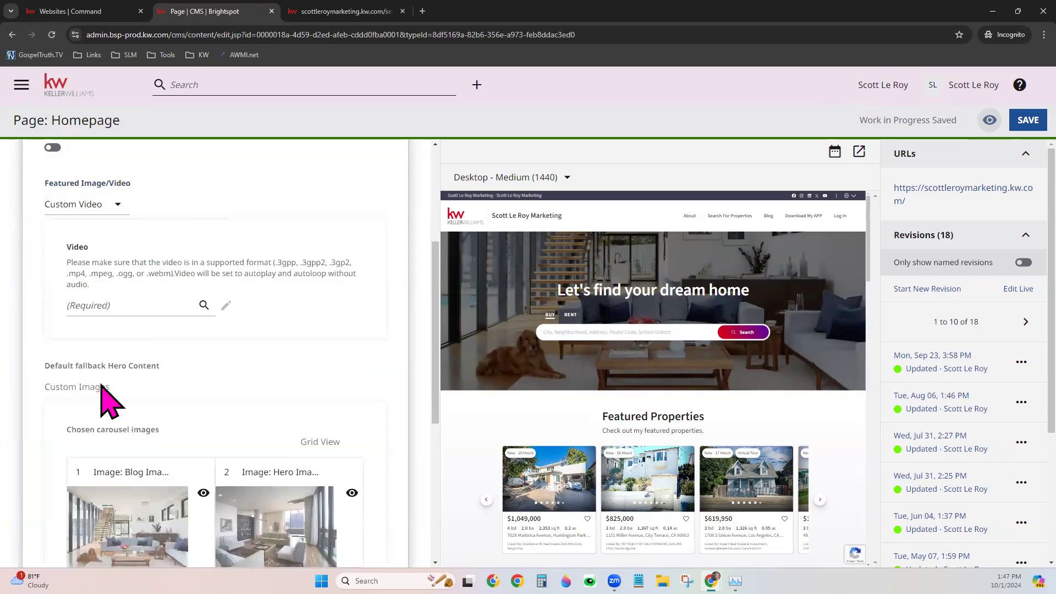
pyautogui.moveTo(66, 263); pyautogui.dragTo(99, 294)
pyautogui.moveTo(70, 337); pyautogui.dragTo(99, 372)
pyautogui.moveTo(66, 334); pyautogui.dragTo(99, 377)
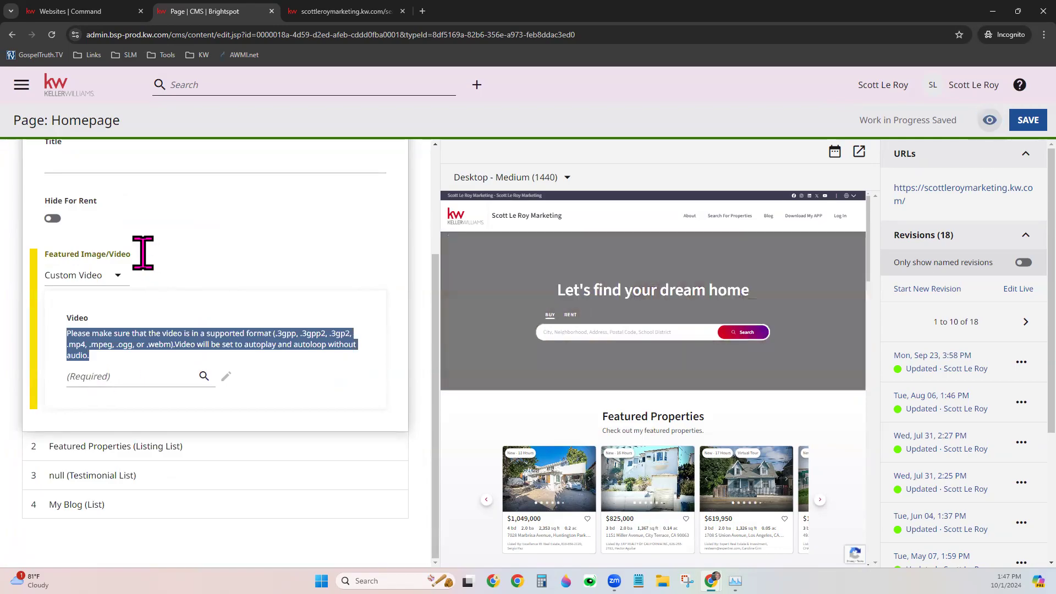
pyautogui.click(80, 280)
# Switch the hero back to custom images and expand the Featured Properties (Listing List) module.
pyautogui.click(105, 304)
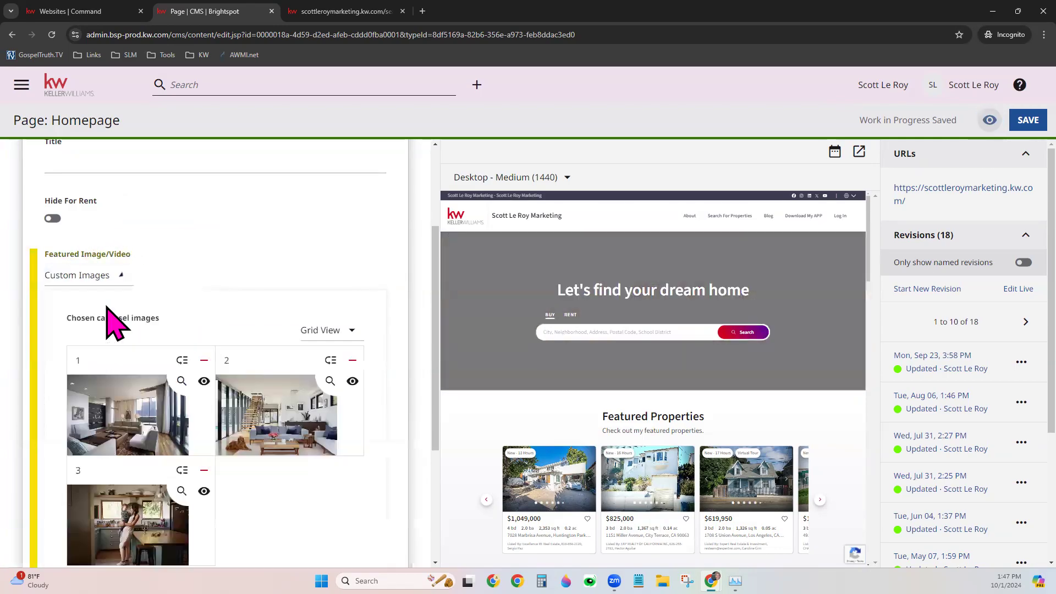
pyautogui.scroll(-2, 402, 434)
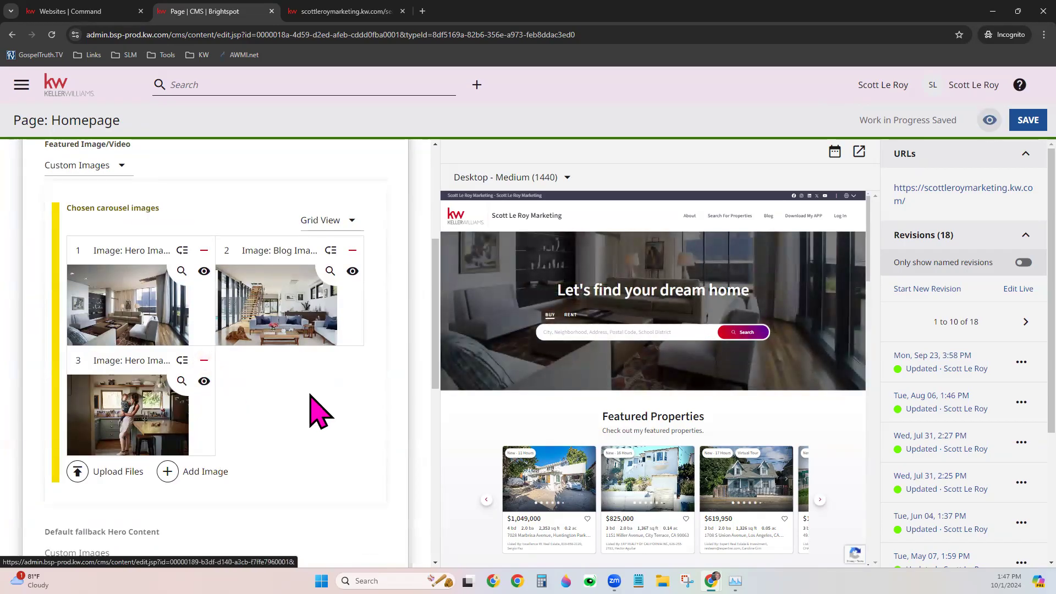
pyautogui.scroll(-6, 318, 412)
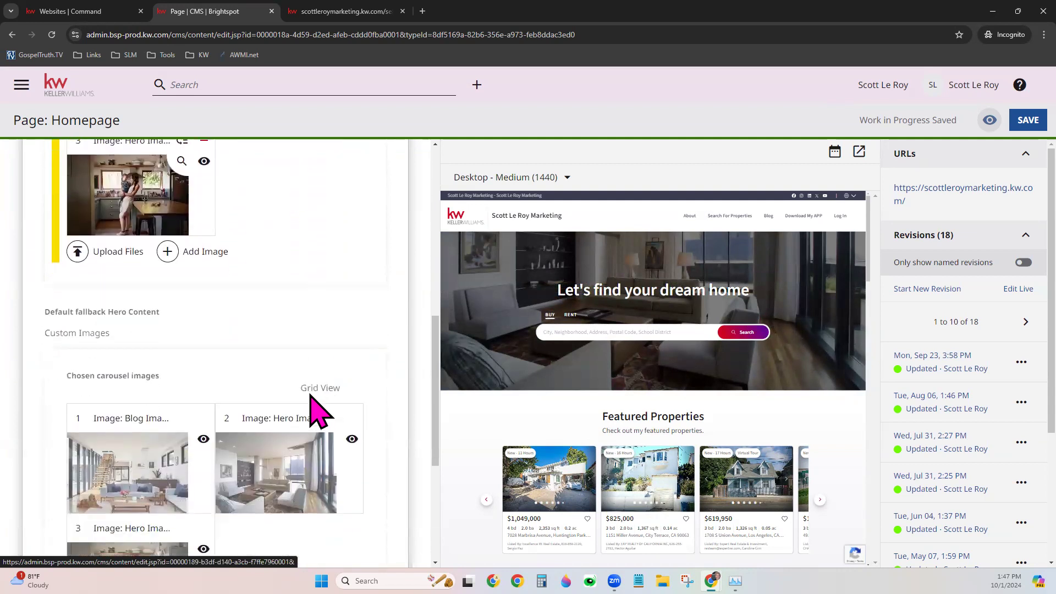
pyautogui.scroll(-1, 318, 413)
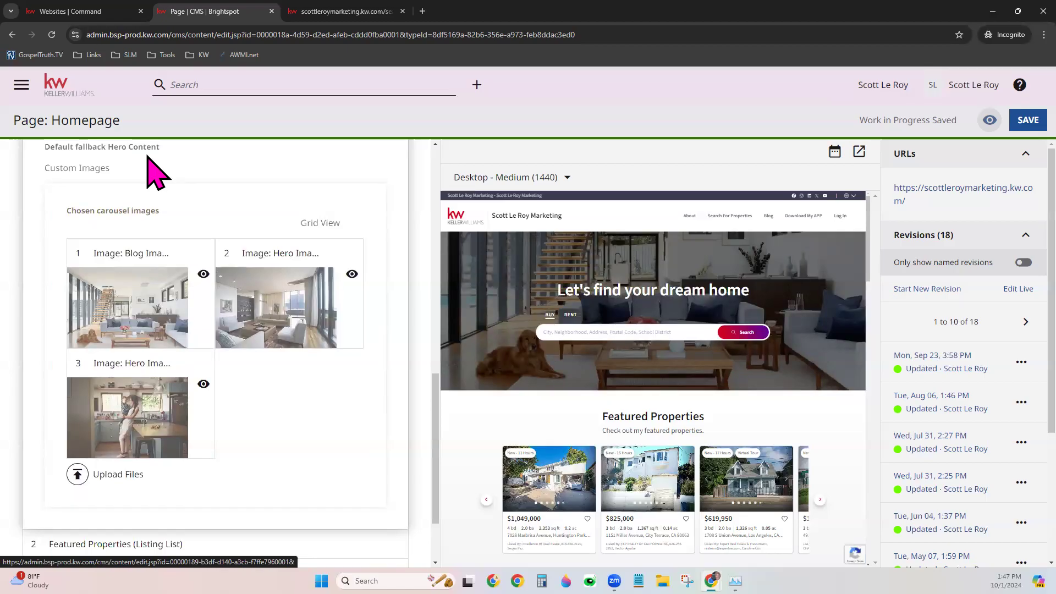
pyautogui.scroll(-2, 290, 506)
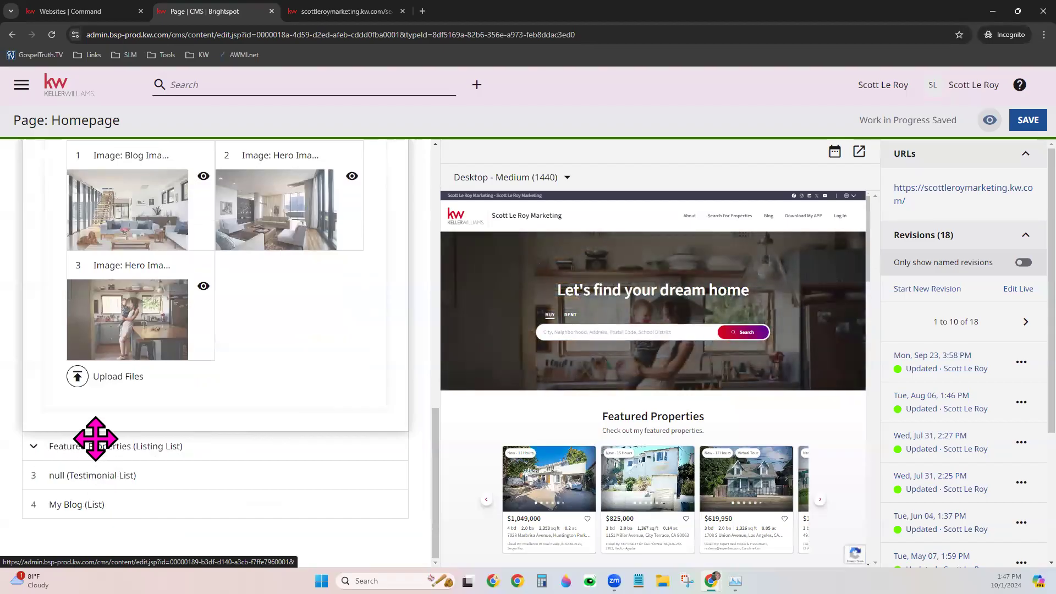
pyautogui.click(113, 444)
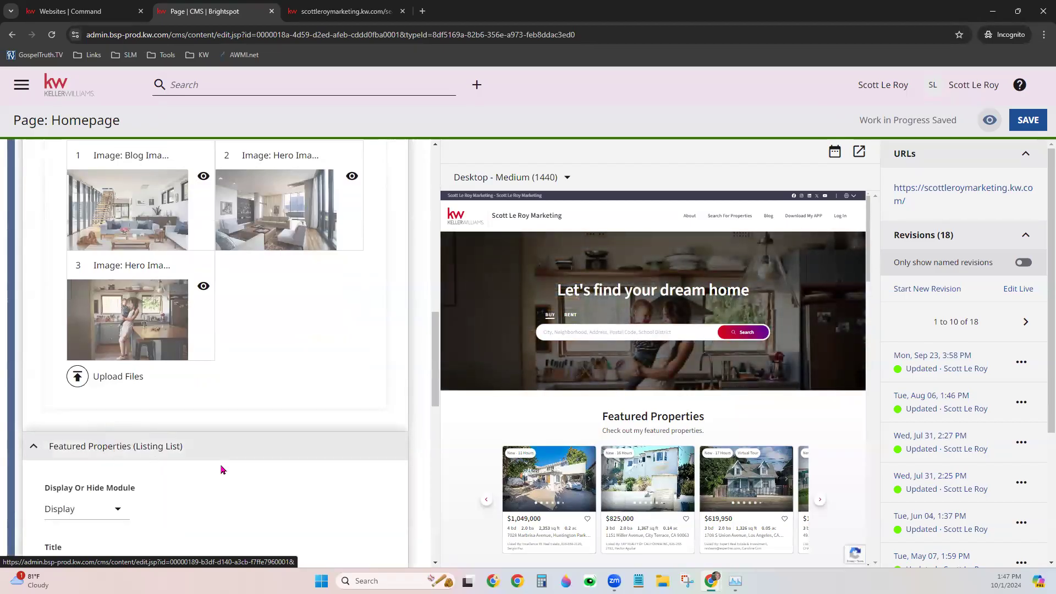
# Page through the Featured Properties carousel in the preview, cycling back to the first listings.
pyautogui.scroll(-5, 259, 436)
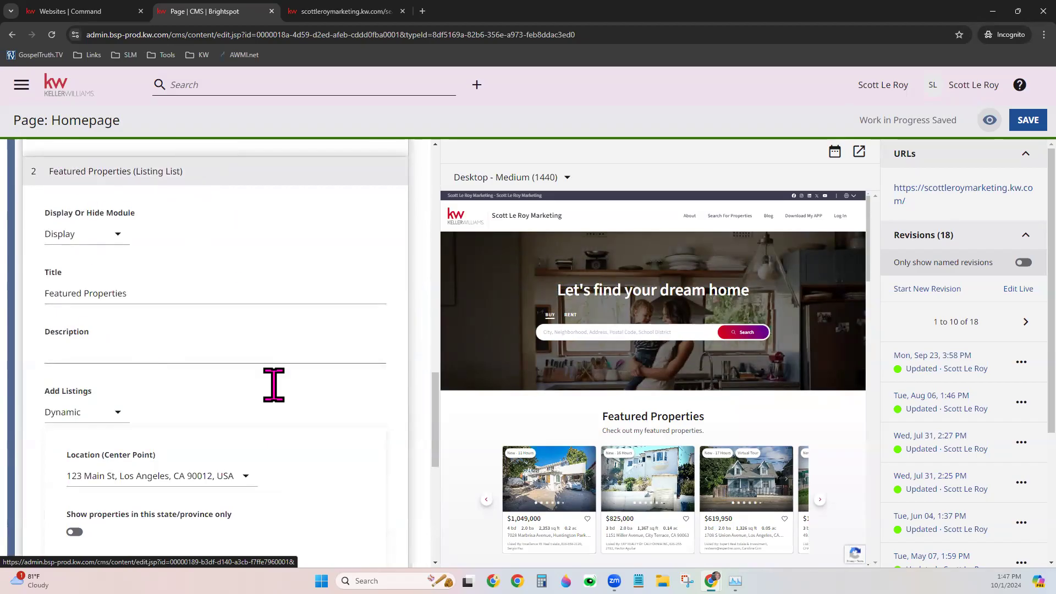
pyautogui.scroll(-2, 800, 330)
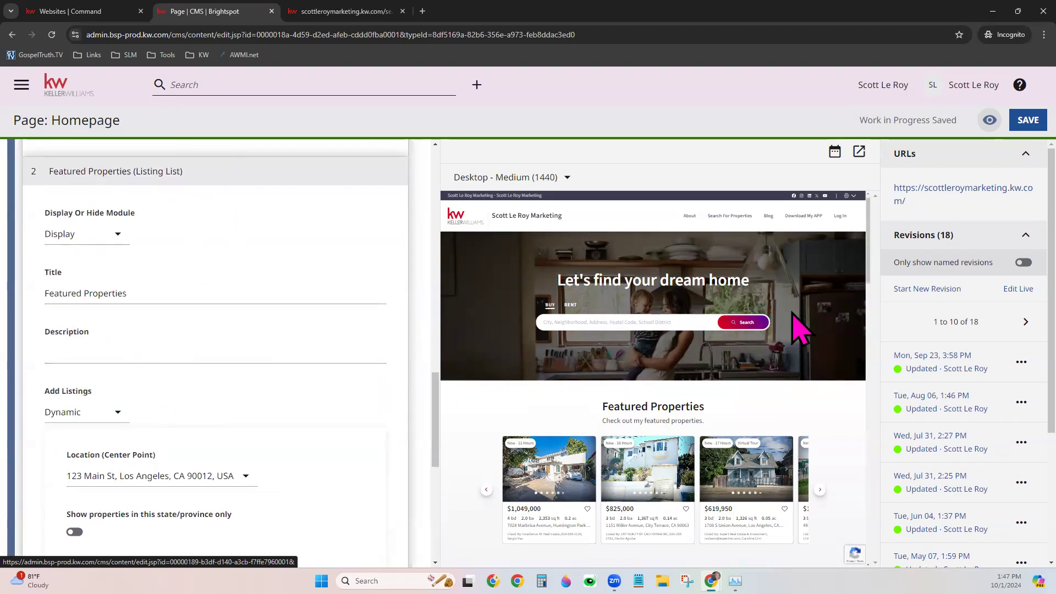
pyautogui.scroll(-5, 800, 330)
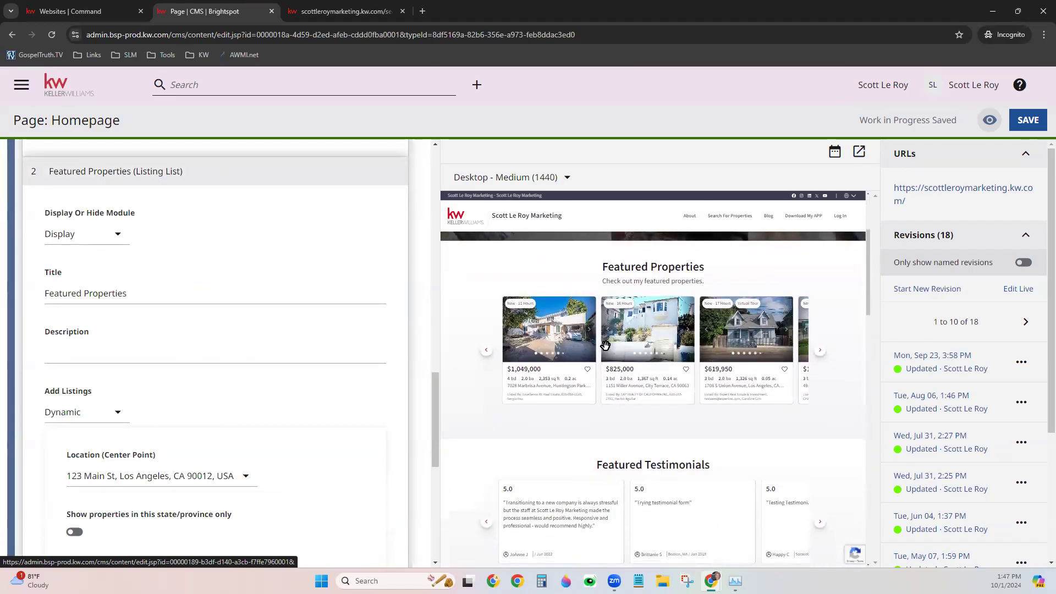
pyautogui.click(820, 352)
pyautogui.click(820, 352)
pyautogui.click(820, 352)
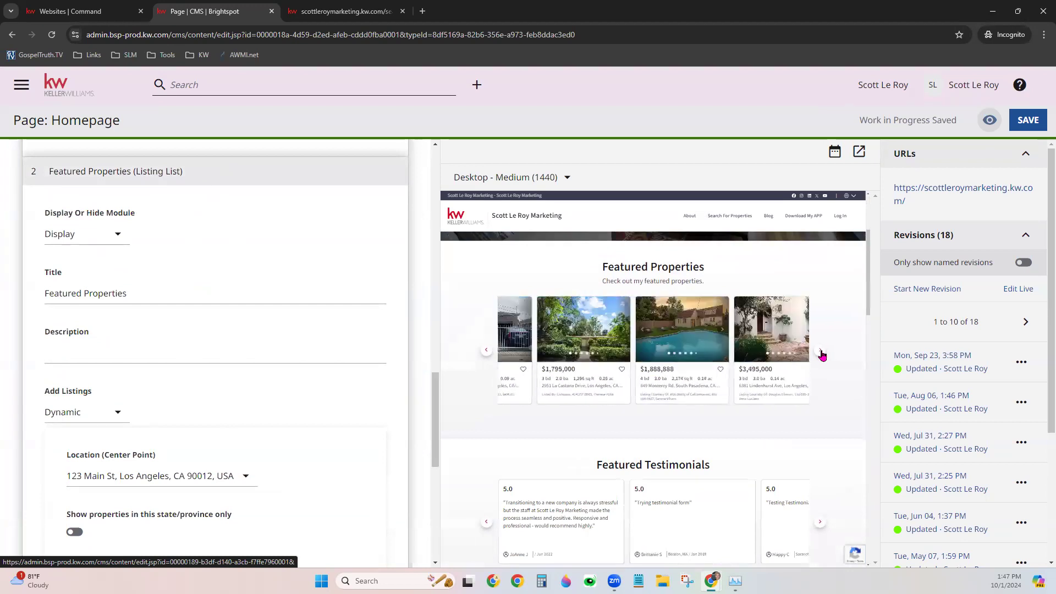
pyautogui.click(820, 352)
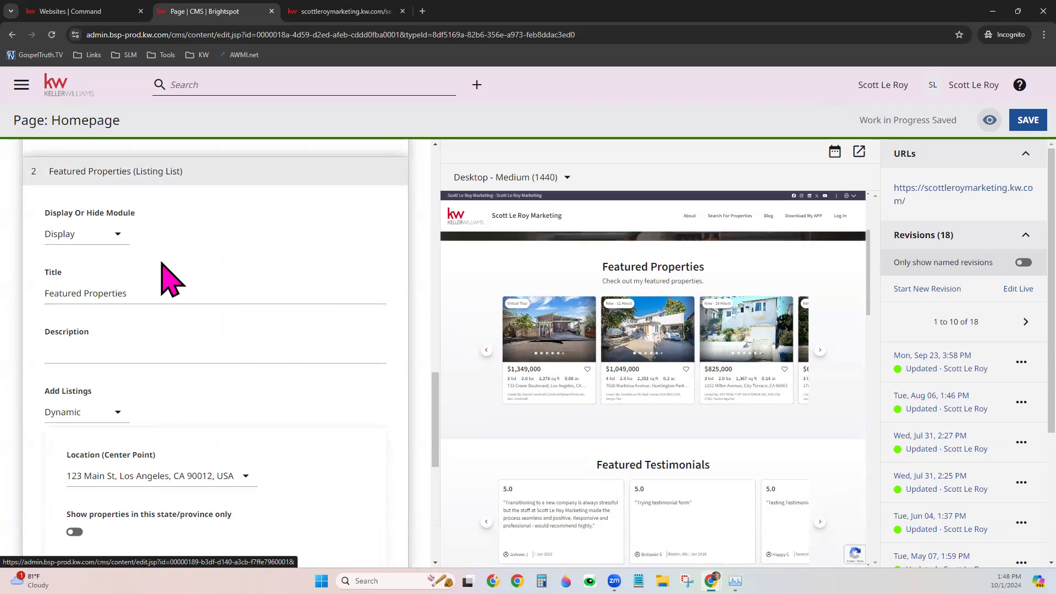
# Keep Featured Properties set to Display and check its title and empty description.
pyautogui.click(116, 238)
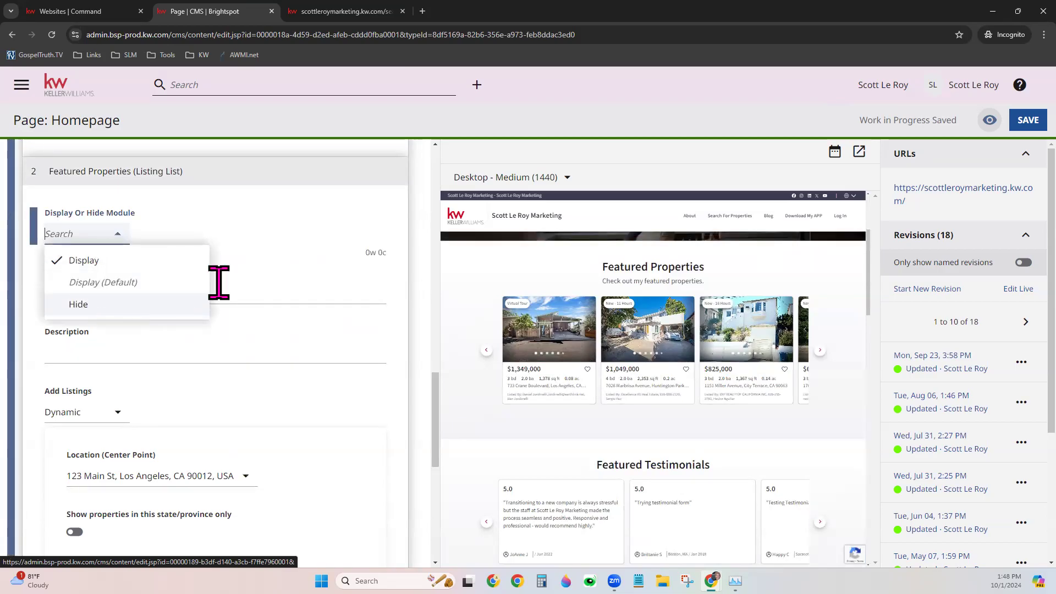
pyautogui.click(271, 236)
pyautogui.click(227, 295)
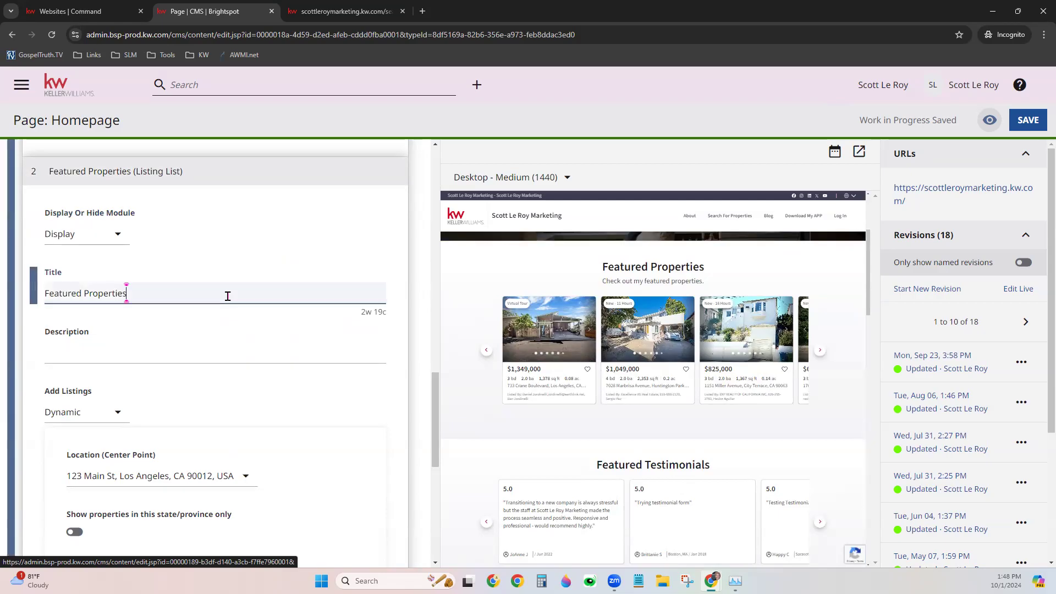
pyautogui.click(215, 359)
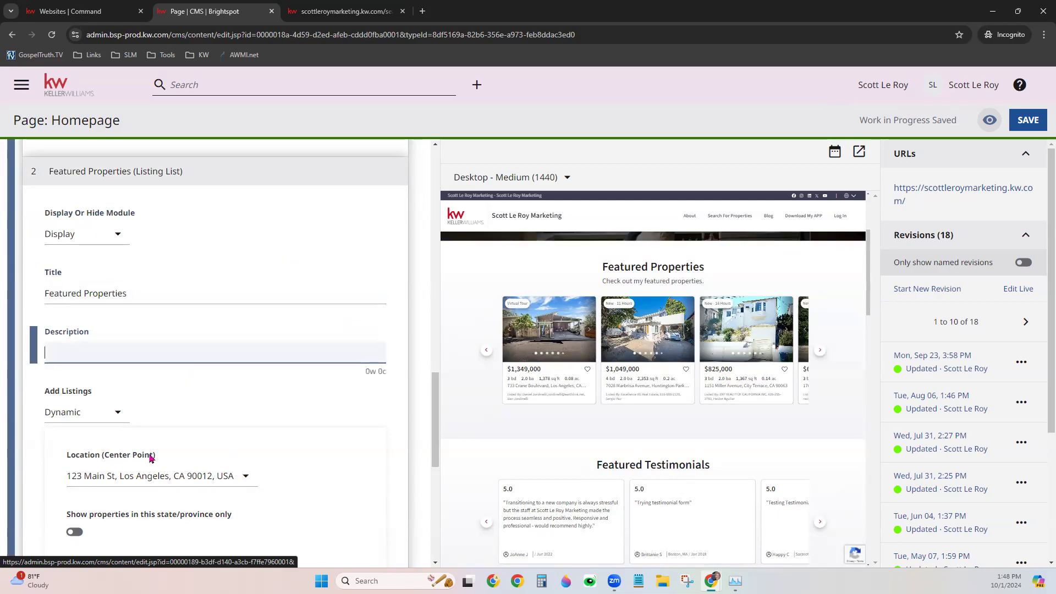
pyautogui.scroll(-3, 252, 389)
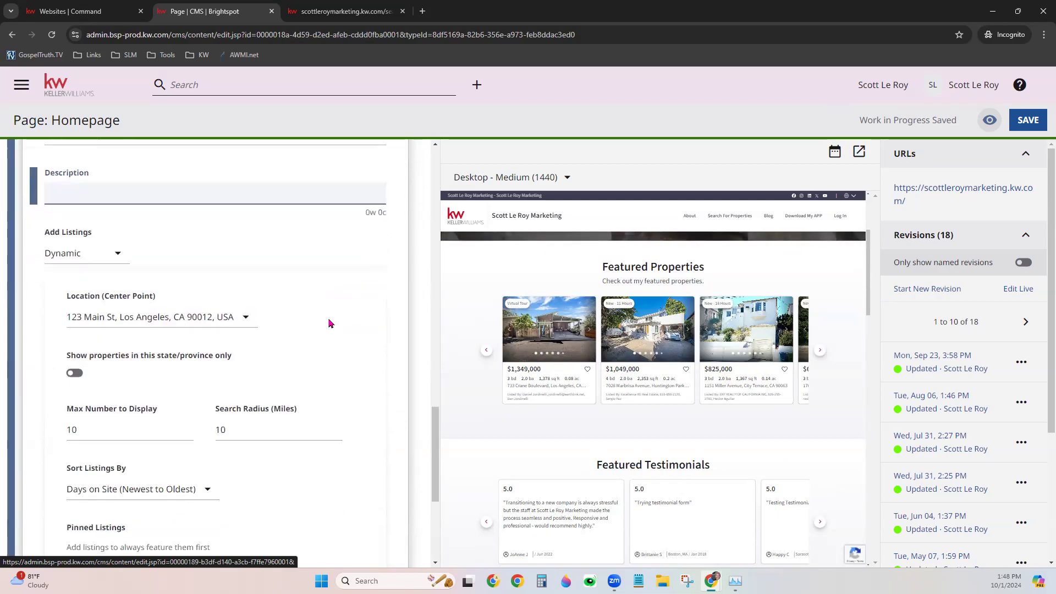
pyautogui.scroll(-1, 328, 323)
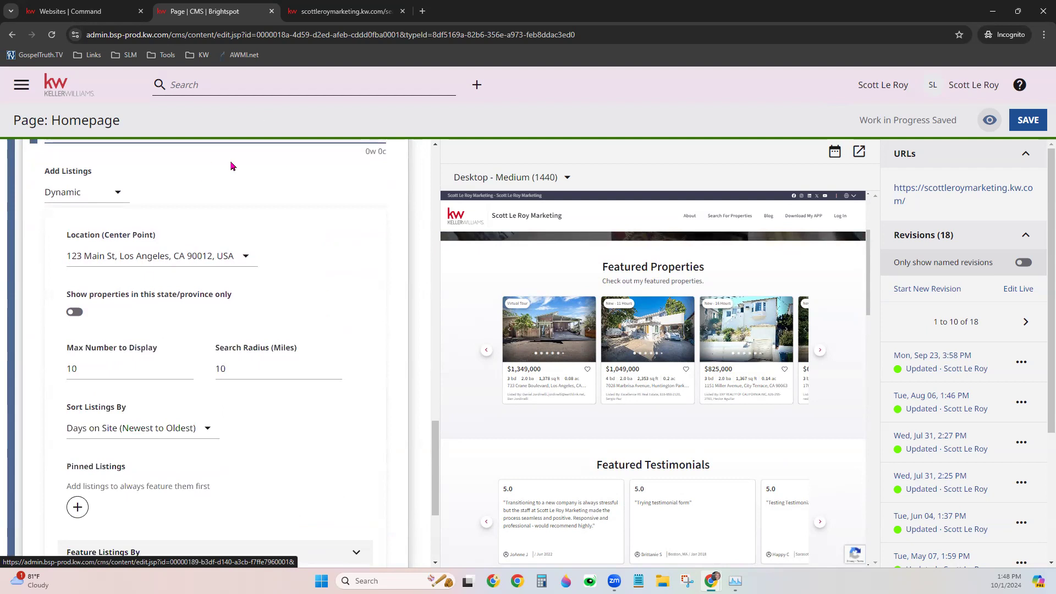
pyautogui.click(83, 194)
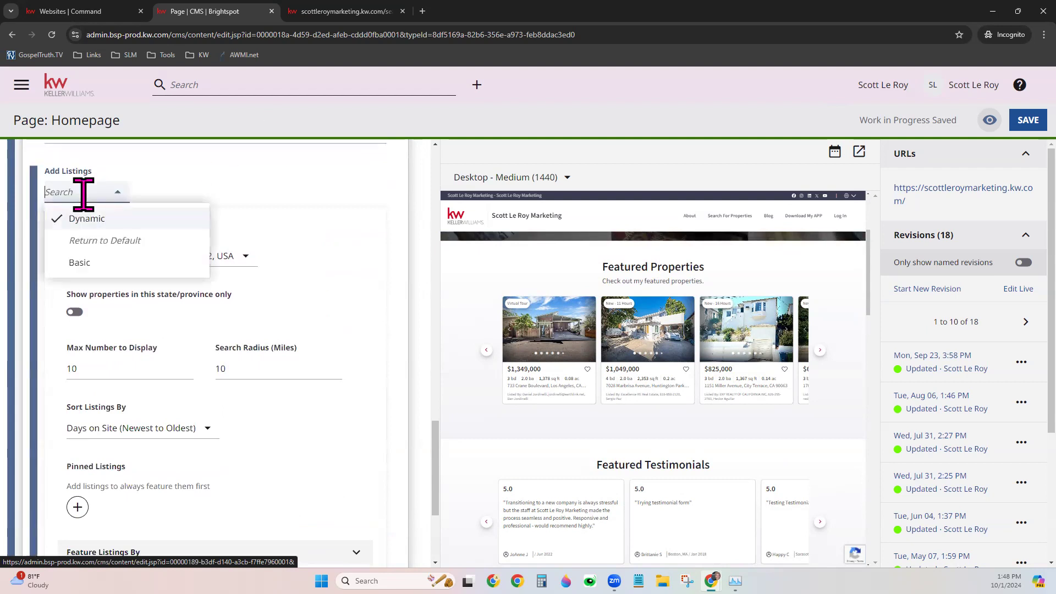
# Set Add Listings to Basic and pin the 123 Main St, Agawam, MA 01001 listing.
pyautogui.click(116, 263)
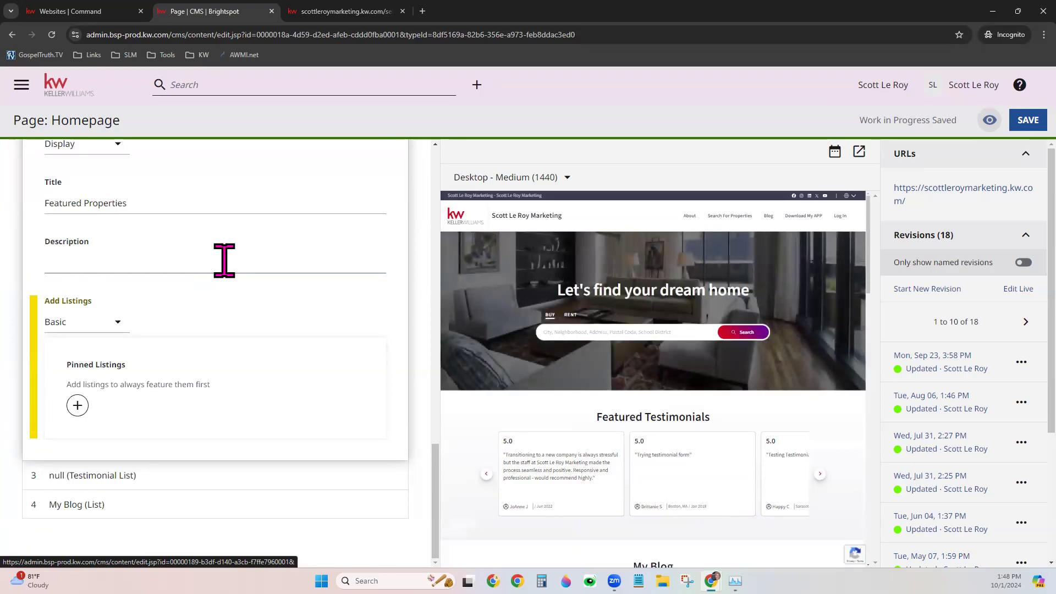
pyautogui.scroll(1, 224, 260)
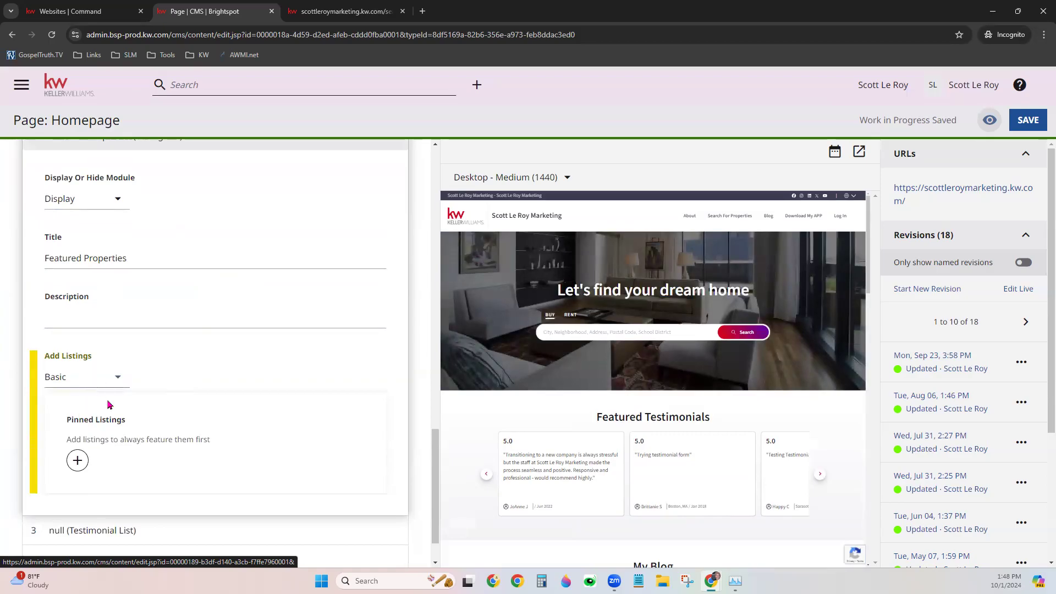
pyautogui.click(77, 461)
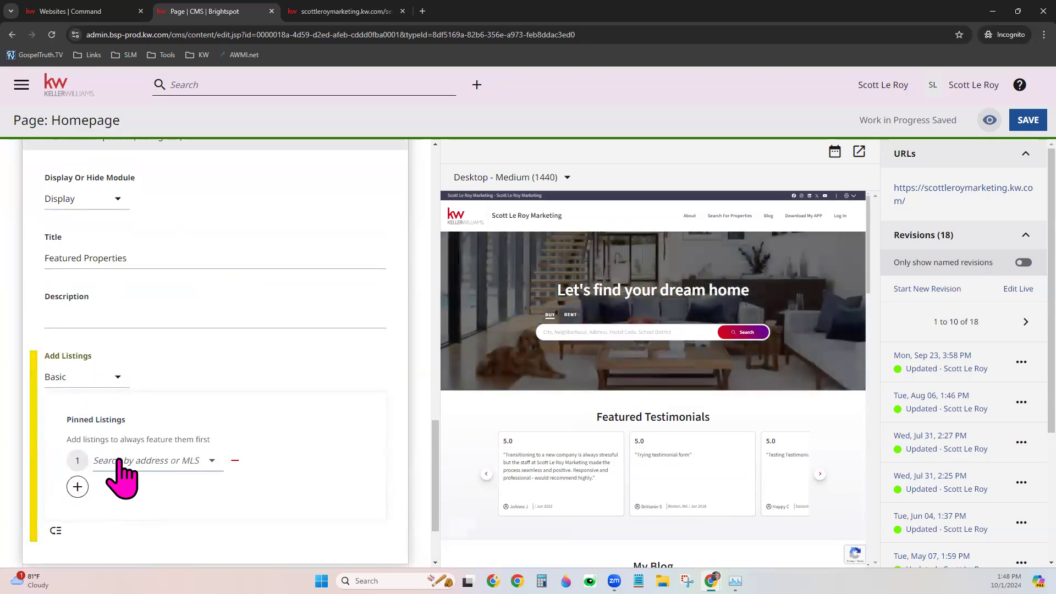
pyautogui.click(122, 461)
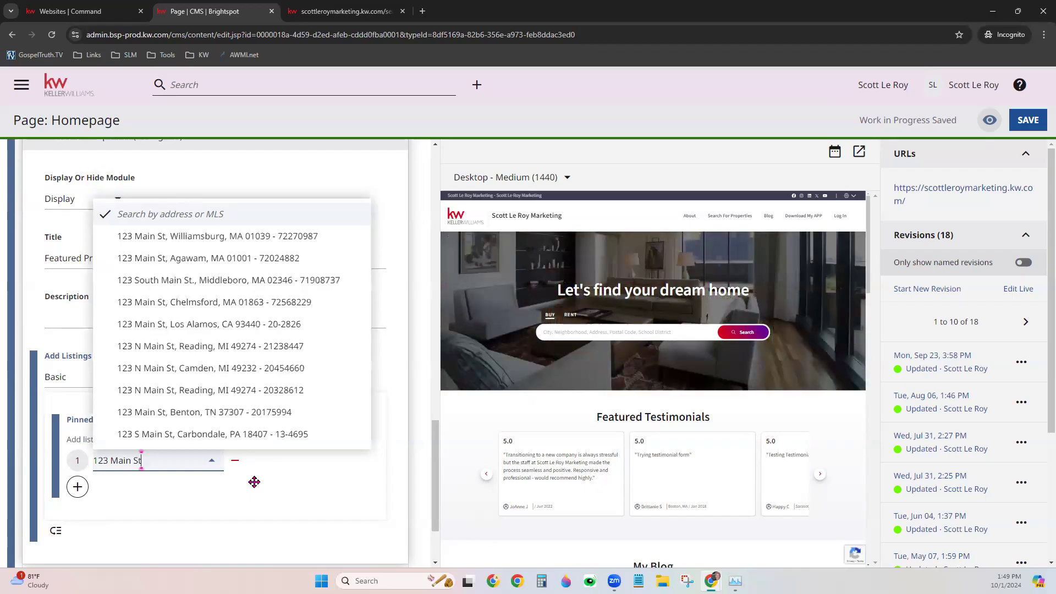
pyautogui.click(278, 258)
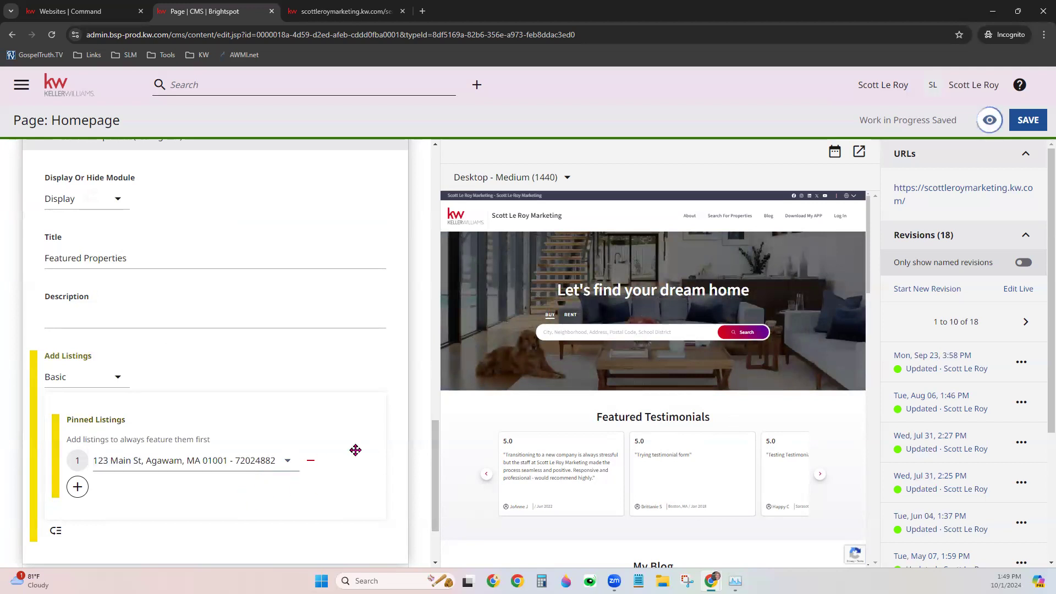
pyautogui.scroll(-1, 377, 448)
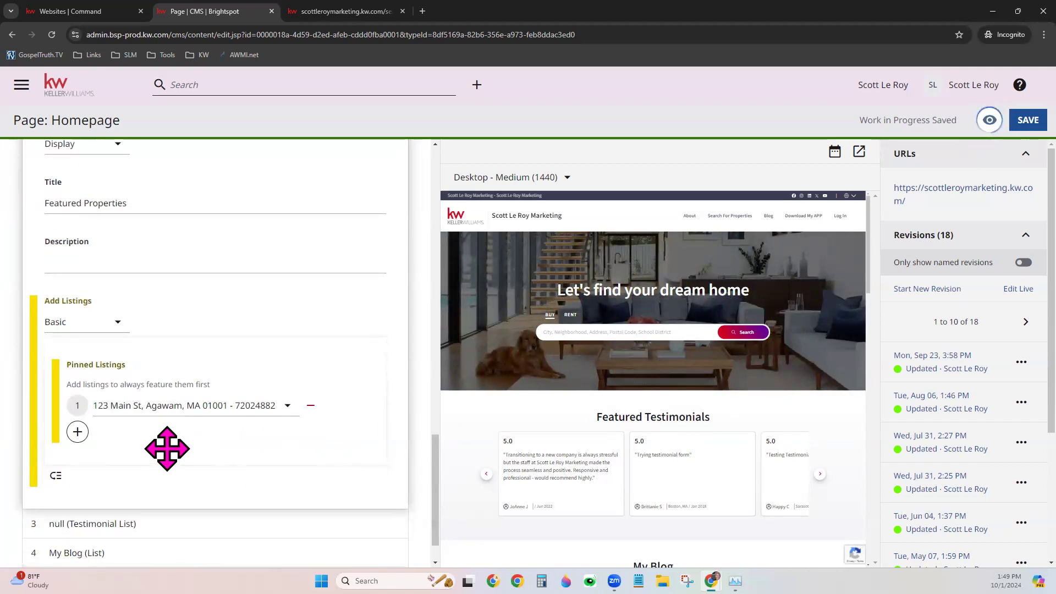
# Pin 4745 Fake Rd, York as a second listing and move it above the Agawam listing.
pyautogui.click(78, 432)
pyautogui.scroll(-1, 137, 426)
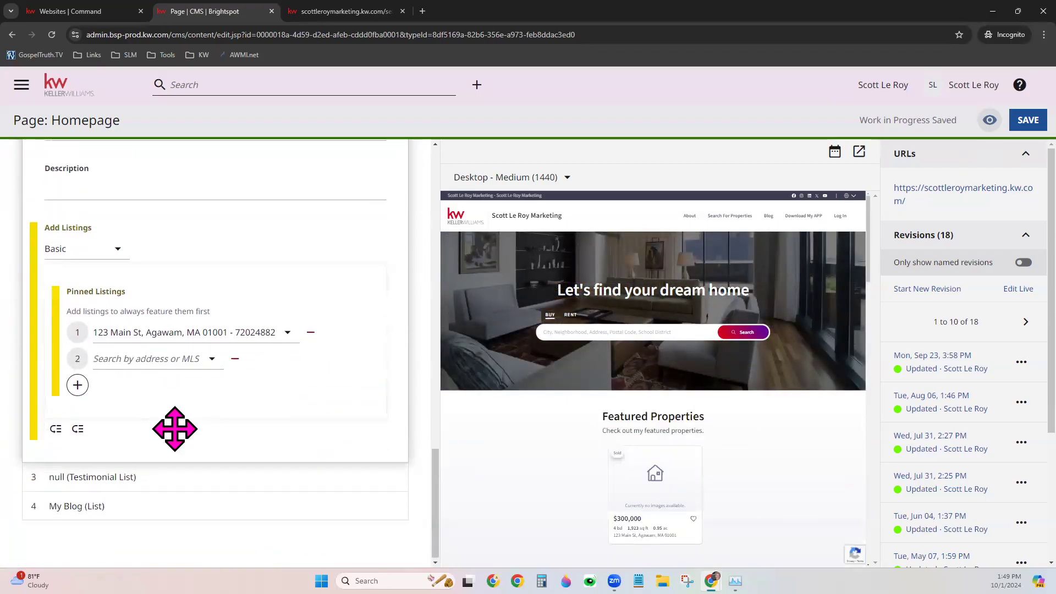
pyautogui.click(159, 337)
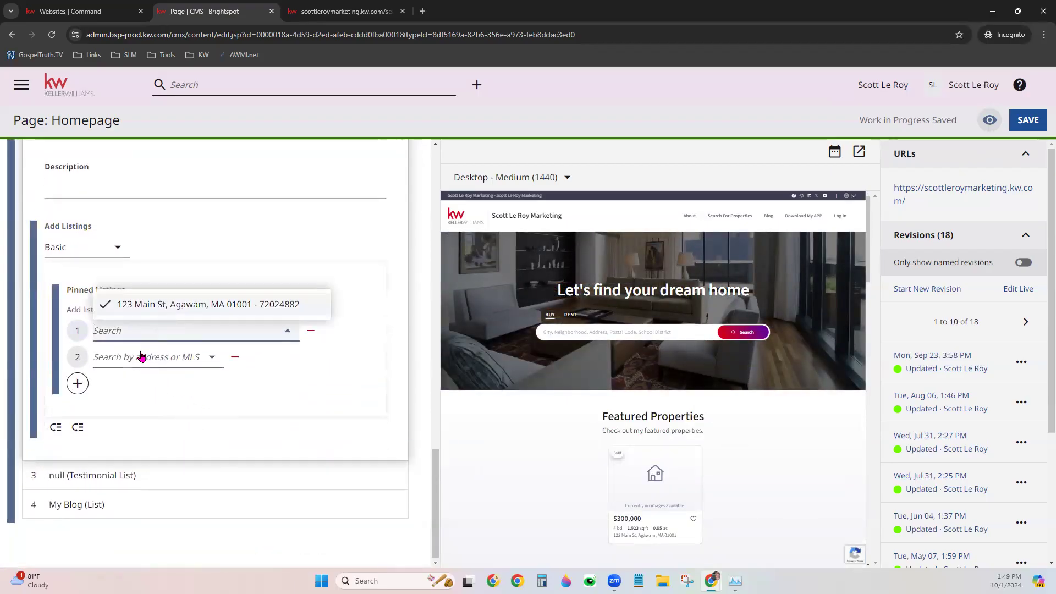
pyautogui.click(194, 416)
pyautogui.click(125, 370)
pyautogui.write('111 Fake')
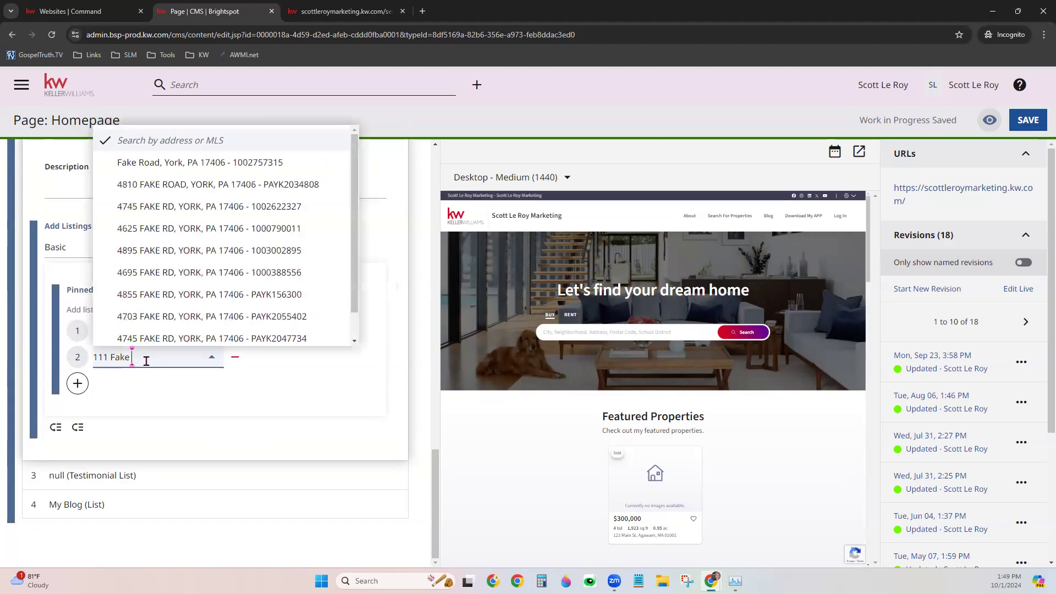
pyautogui.click(217, 207)
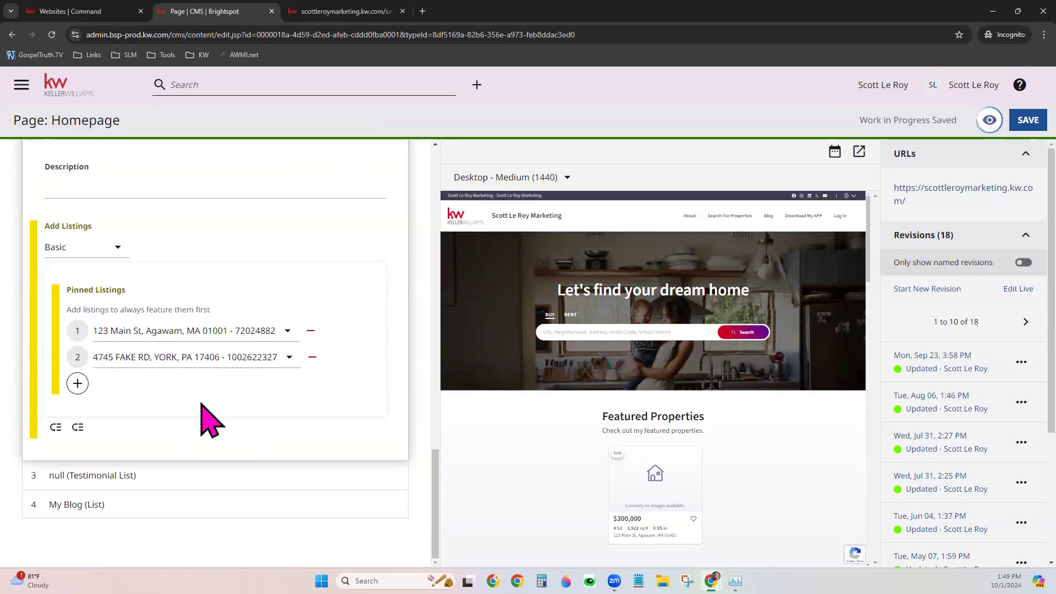
pyautogui.moveTo(249, 366); pyautogui.dragTo(251, 331)
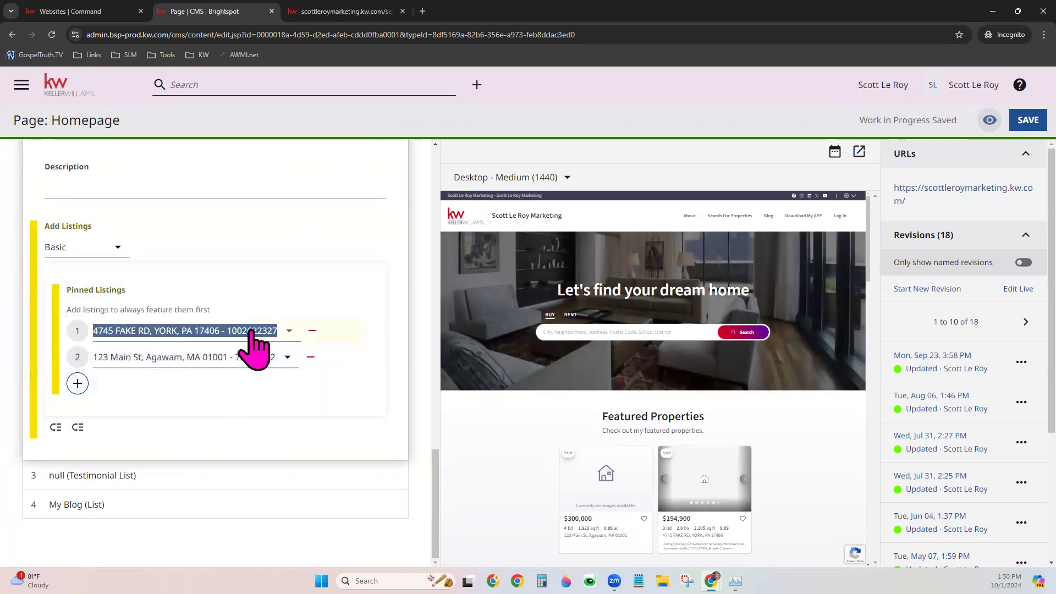
pyautogui.click(220, 393)
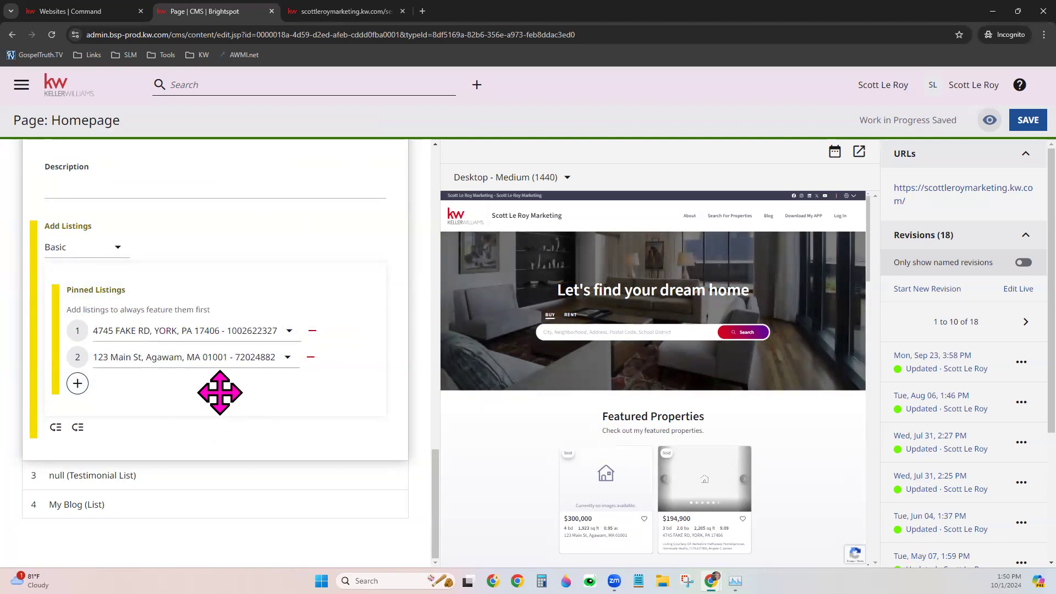
# Mark the first pinned listing for removal and switch Add Listings to Dynamic.
pyautogui.click(313, 330)
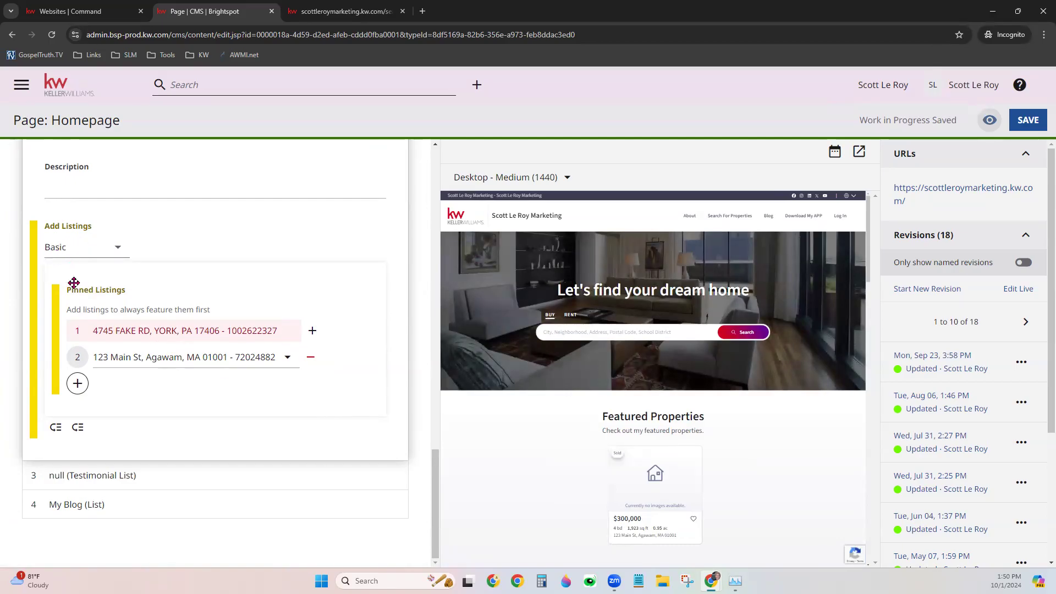
pyautogui.click(87, 245)
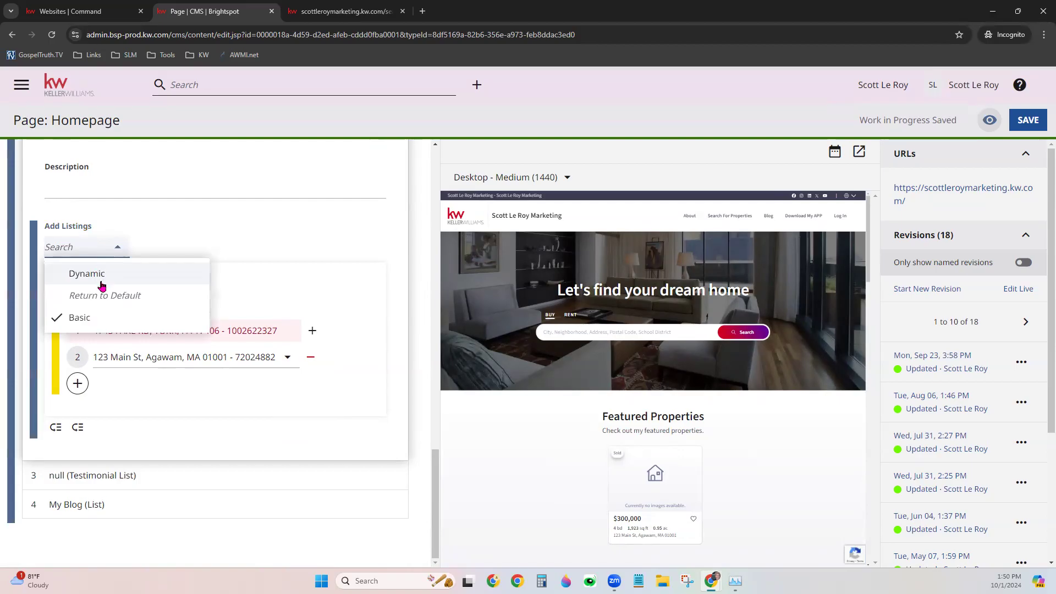
pyautogui.click(102, 284)
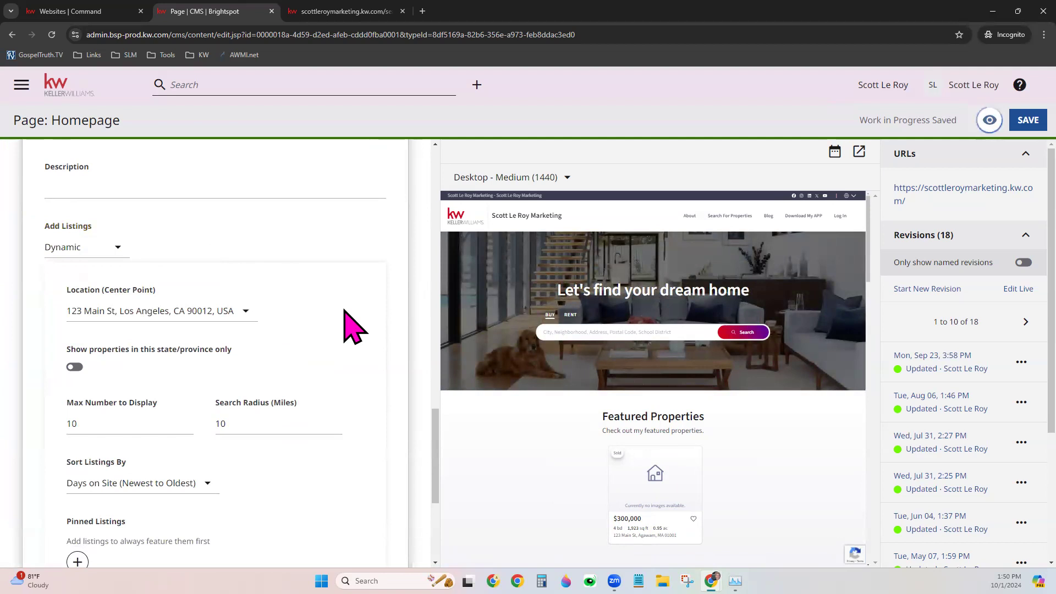
pyautogui.scroll(-2, 352, 327)
pyautogui.scroll(1, 352, 327)
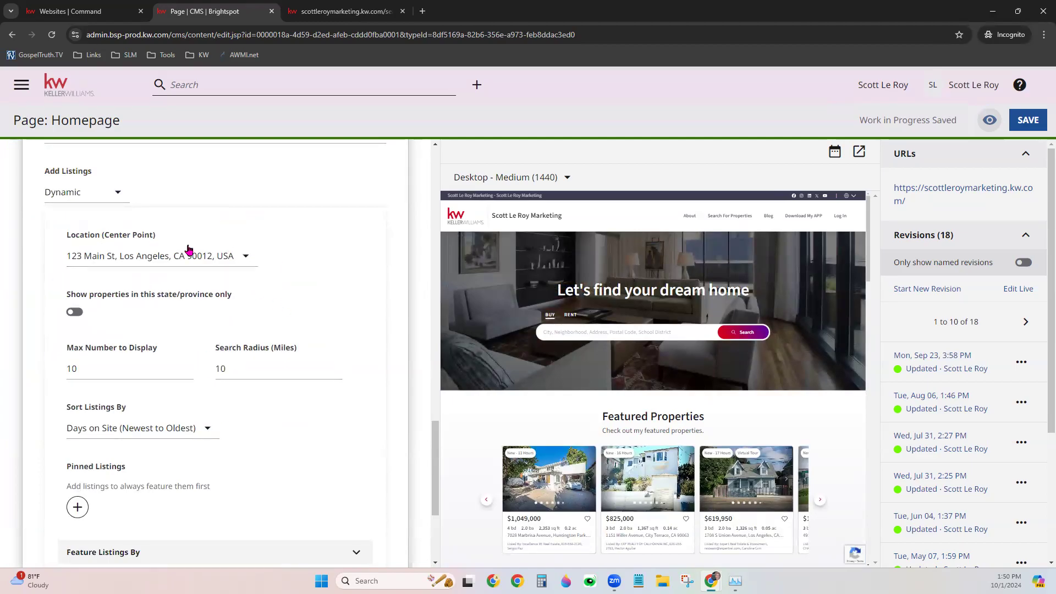
pyautogui.moveTo(214, 349); pyautogui.dragTo(324, 333)
pyautogui.click(324, 333)
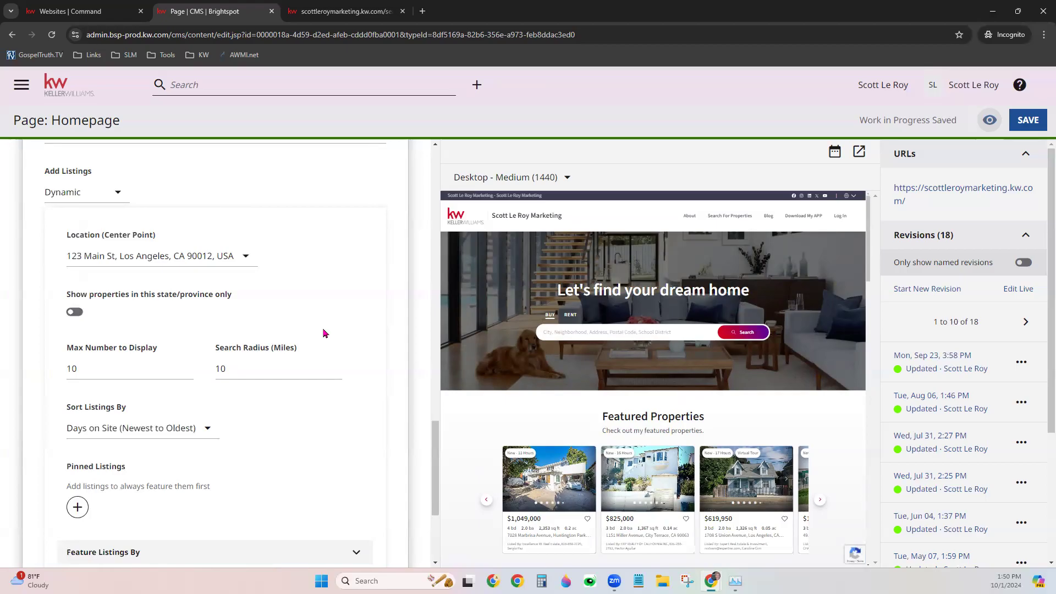
pyautogui.scroll(-2, 323, 332)
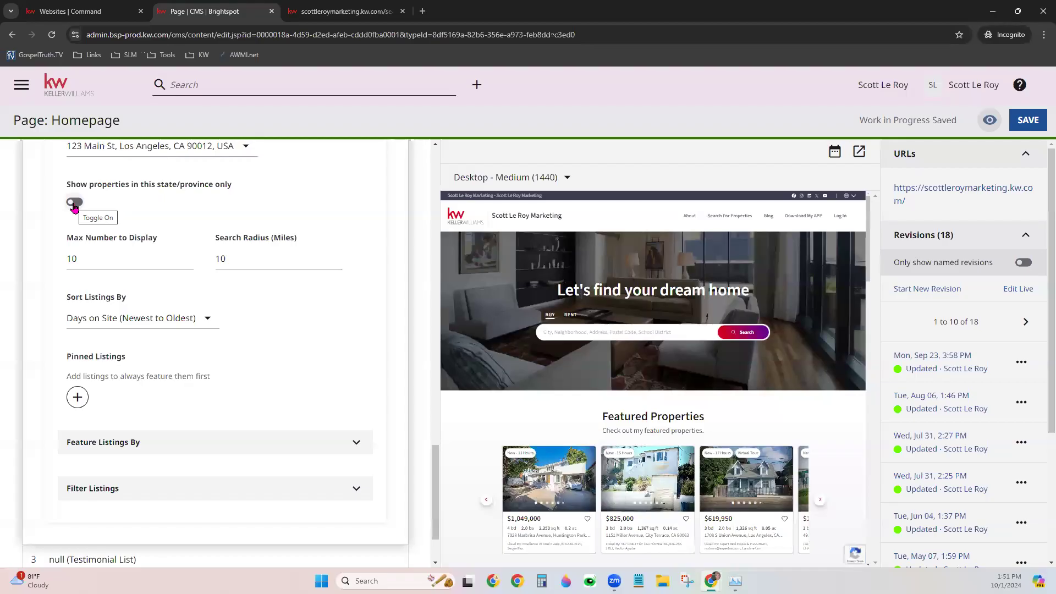
pyautogui.click(77, 259)
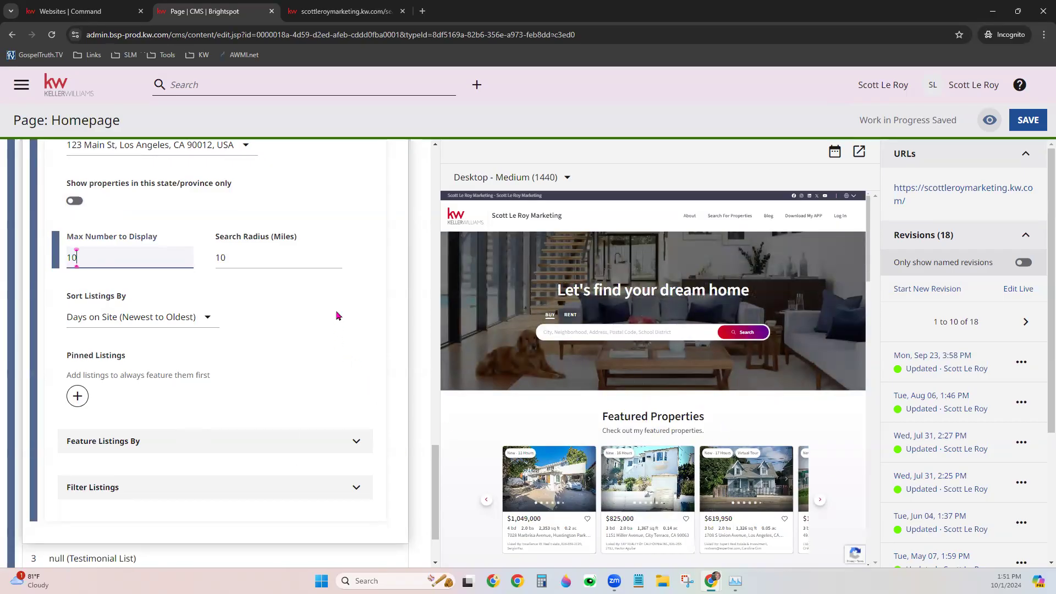
pyautogui.scroll(-2, 337, 313)
pyautogui.click(179, 233)
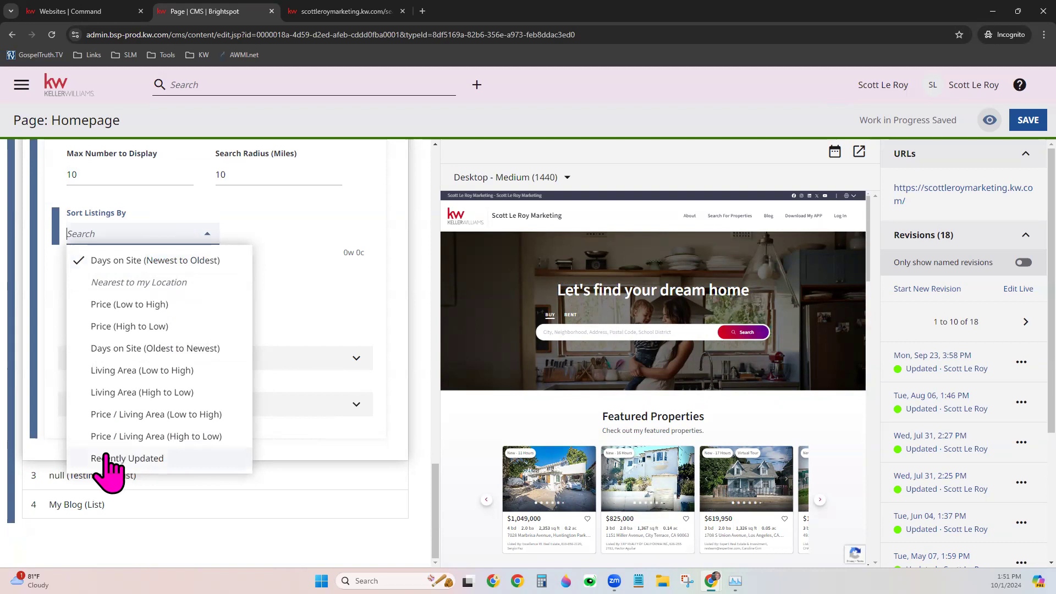
pyautogui.click(306, 244)
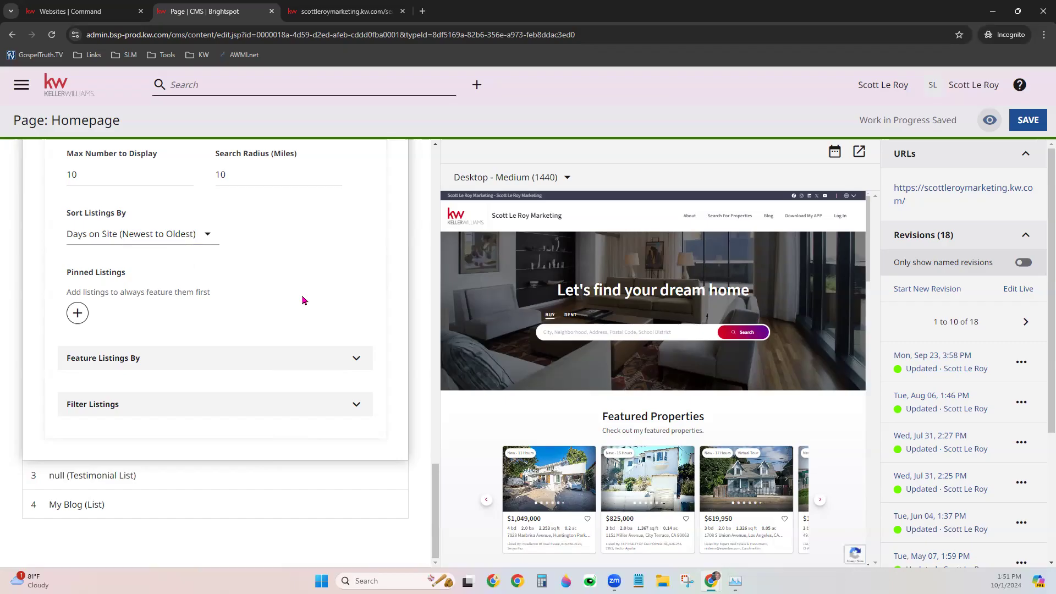
# Pin the first '123 Main' search result (Luray, VA listing), then mark it for removal.
pyautogui.click(79, 313)
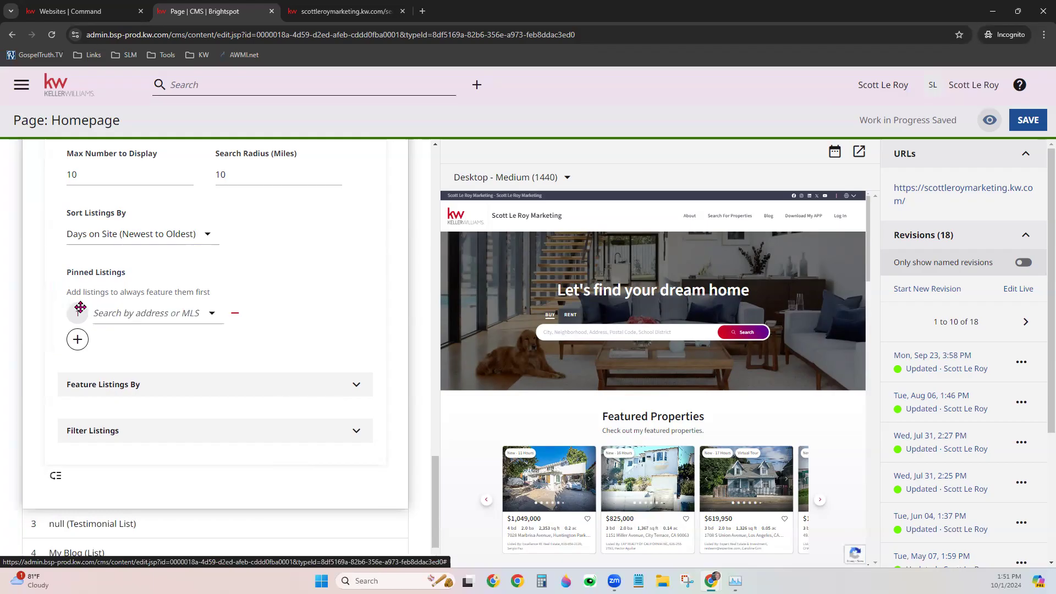
pyautogui.click(158, 315)
pyautogui.write('123 Main')
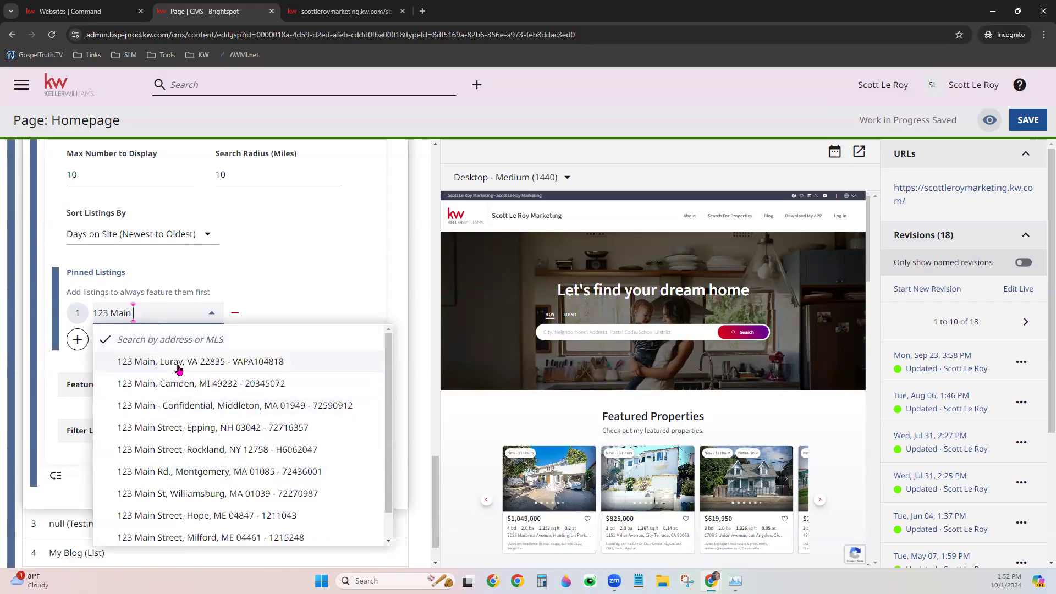
pyautogui.click(178, 363)
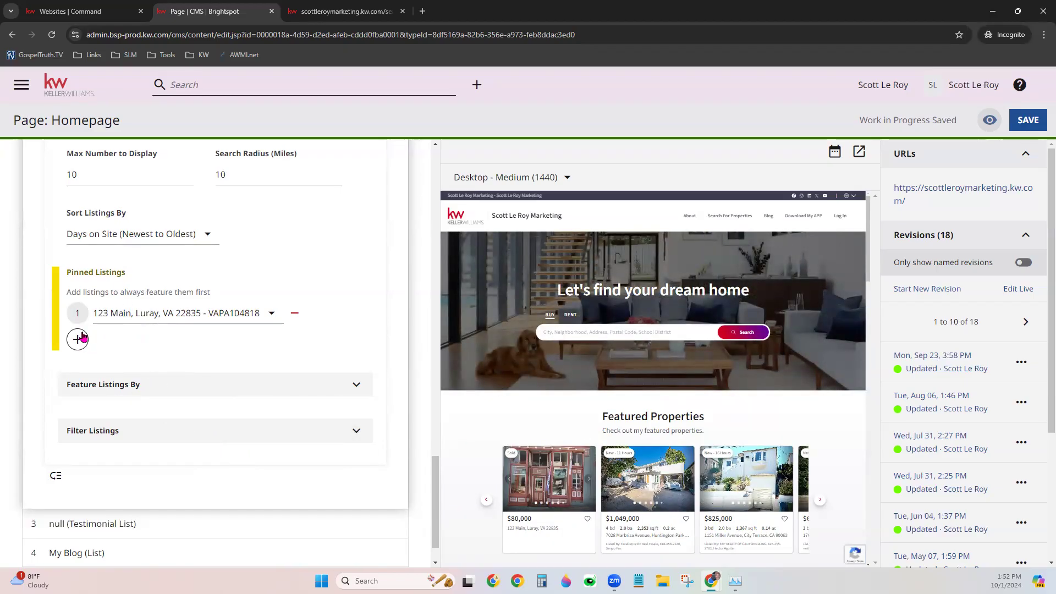
pyautogui.click(294, 323)
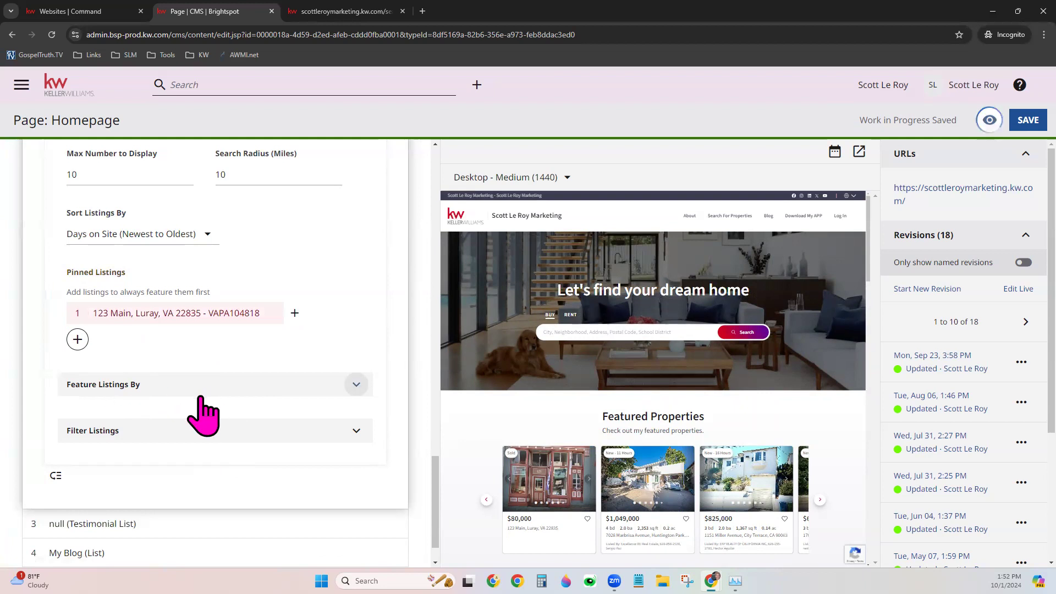
pyautogui.click(118, 392)
# Review the Filter Listings options, collapse both listing option groups, and expand the Testimonial List module.
pyautogui.scroll(-2, 225, 400)
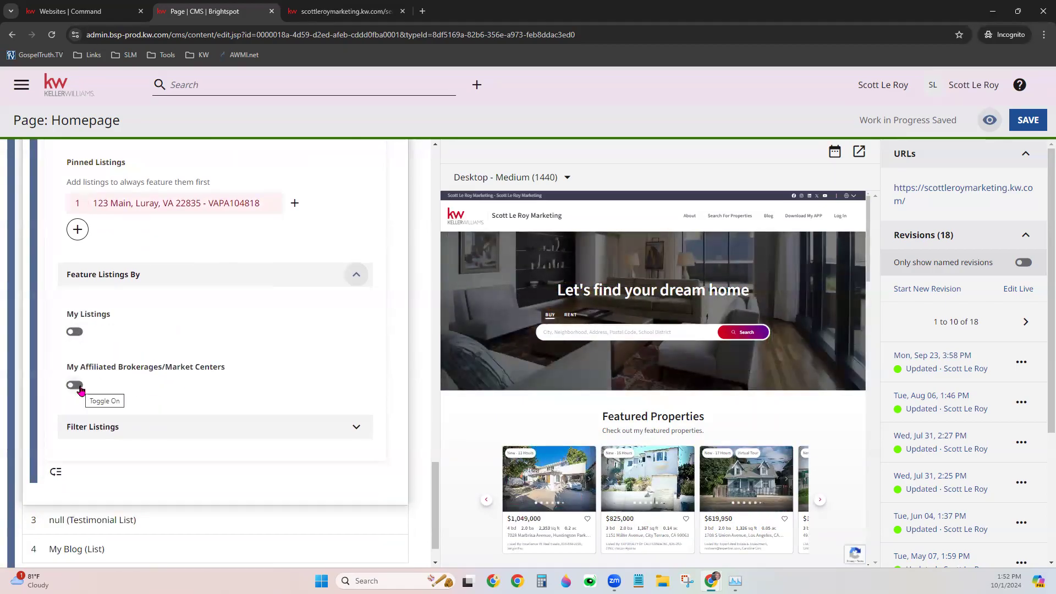
pyautogui.click(135, 428)
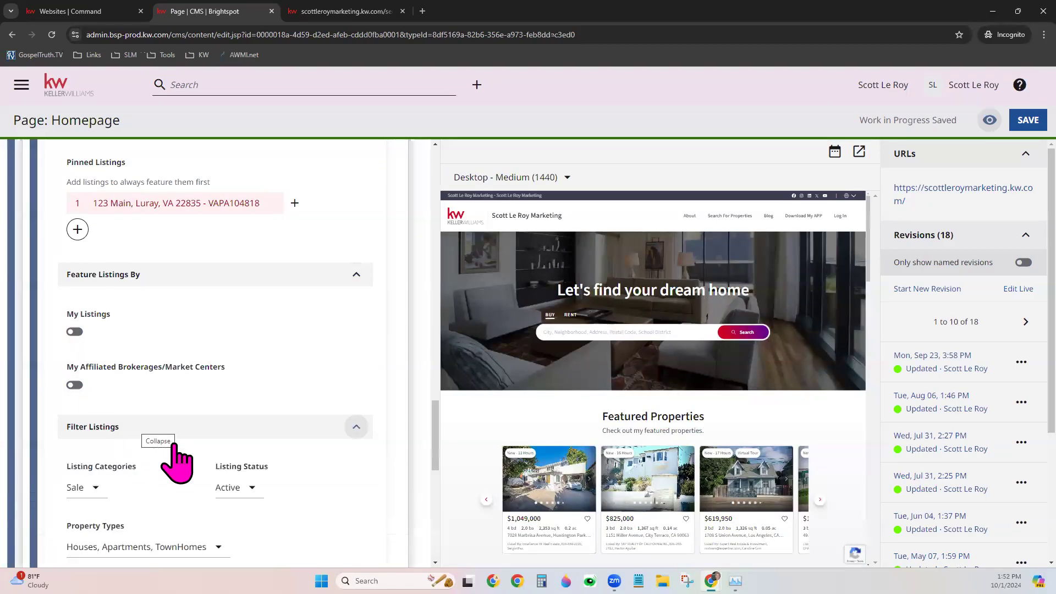
pyautogui.scroll(-3, 176, 444)
pyautogui.scroll(-2, 180, 418)
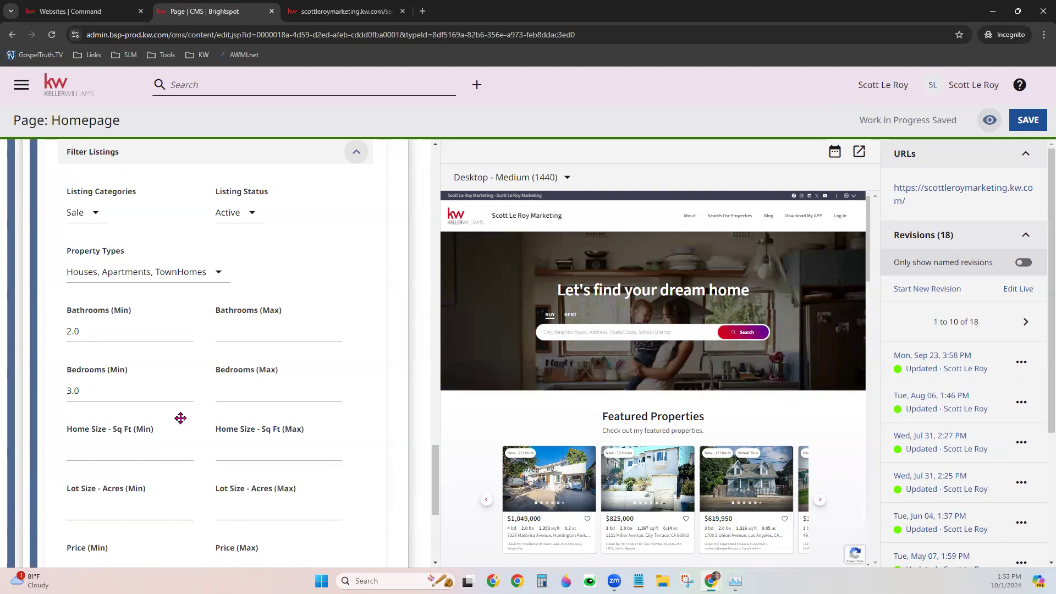
pyautogui.scroll(-5, 181, 418)
pyautogui.scroll(6, 263, 411)
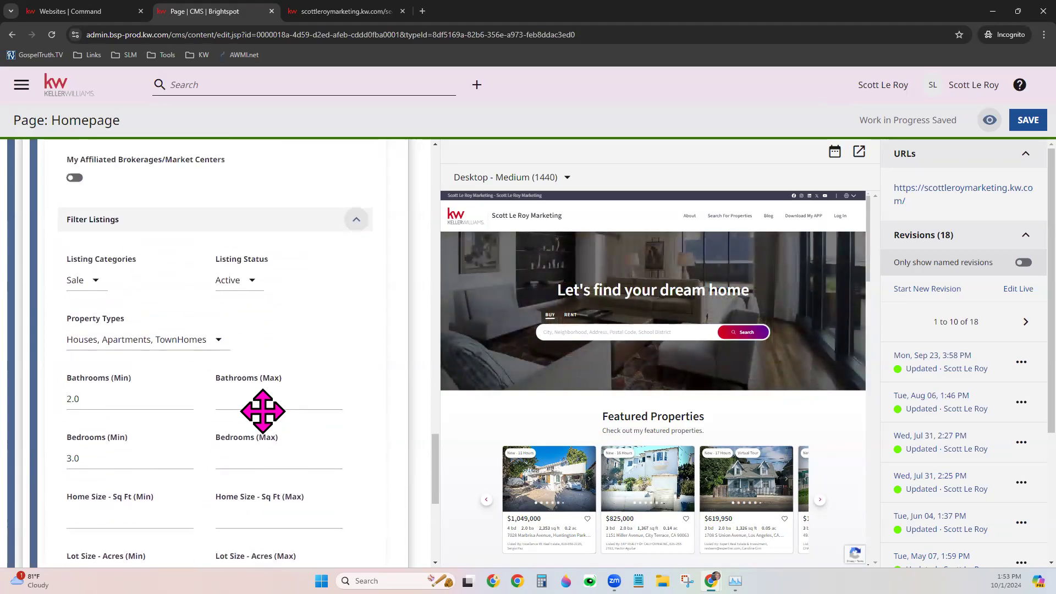
pyautogui.scroll(2, 191, 302)
pyautogui.click(169, 336)
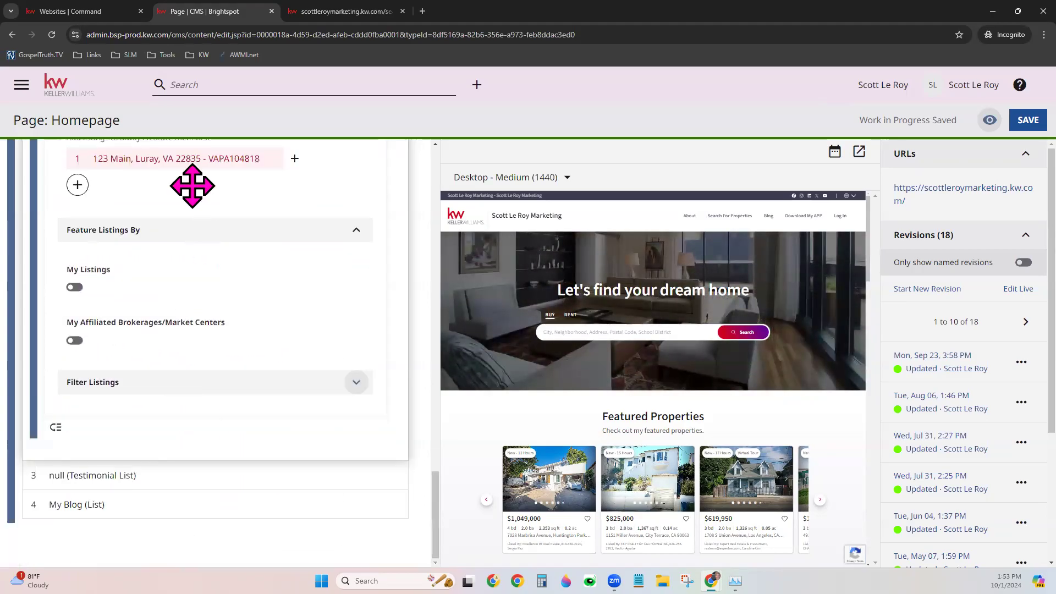
pyautogui.click(177, 234)
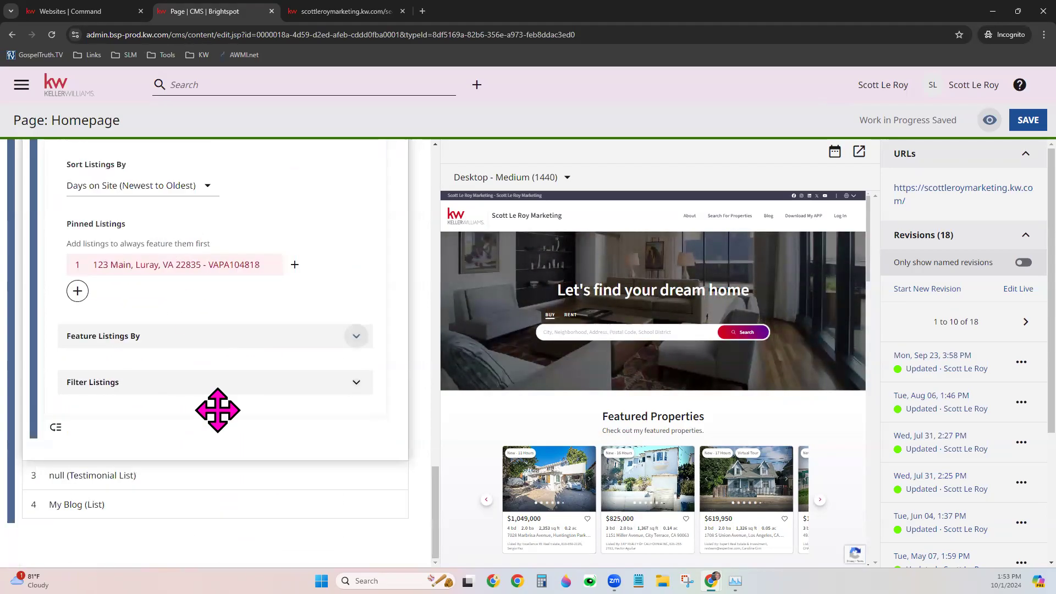
pyautogui.click(118, 474)
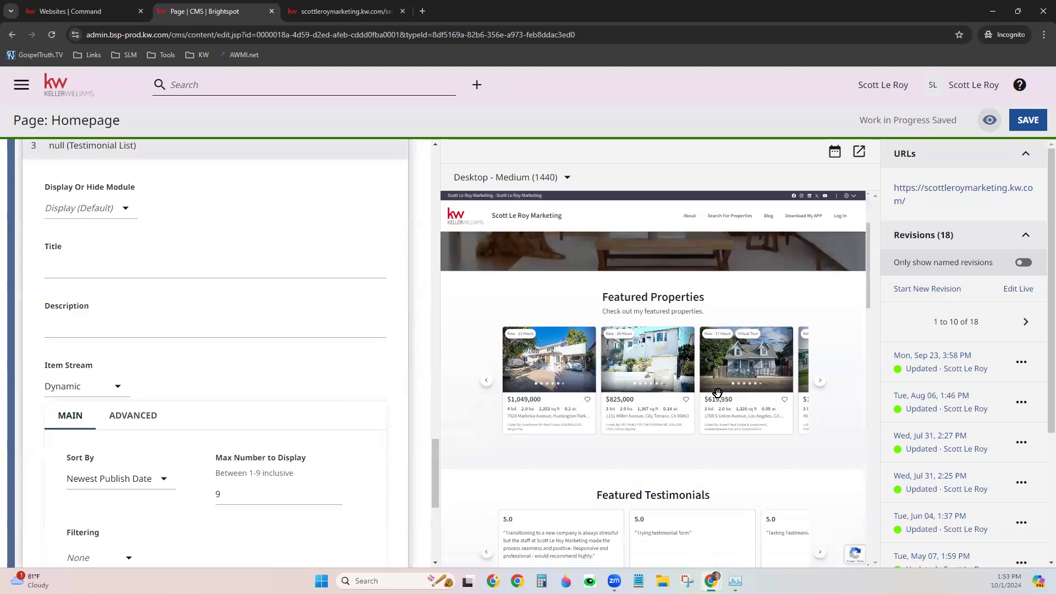
# Keep the testimonials item stream Dynamic, review the sort order, and leave Filtering at None.
pyautogui.scroll(-1, 717, 393)
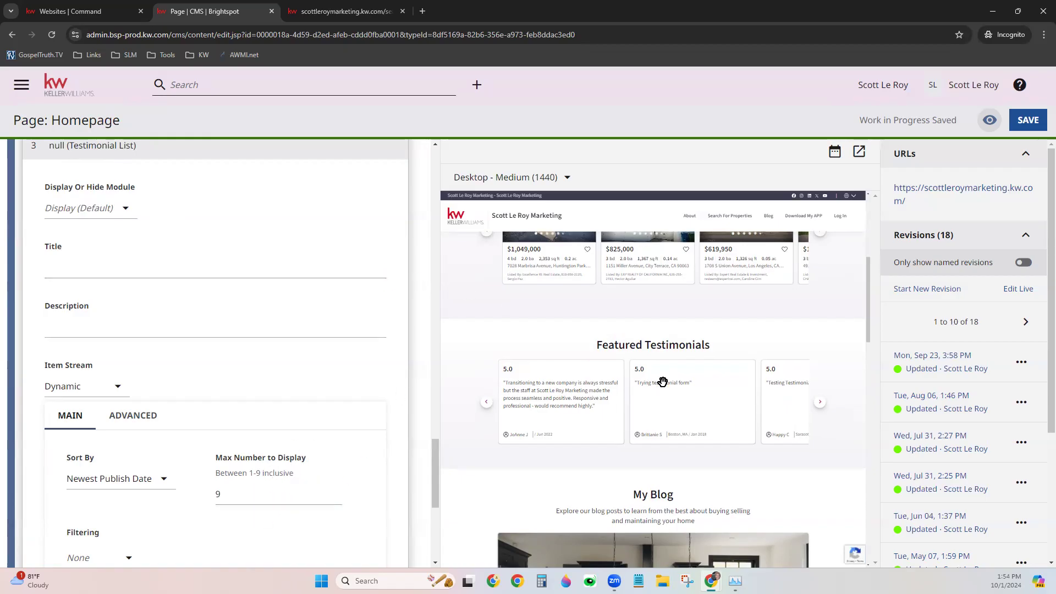
pyautogui.scroll(-1, 655, 380)
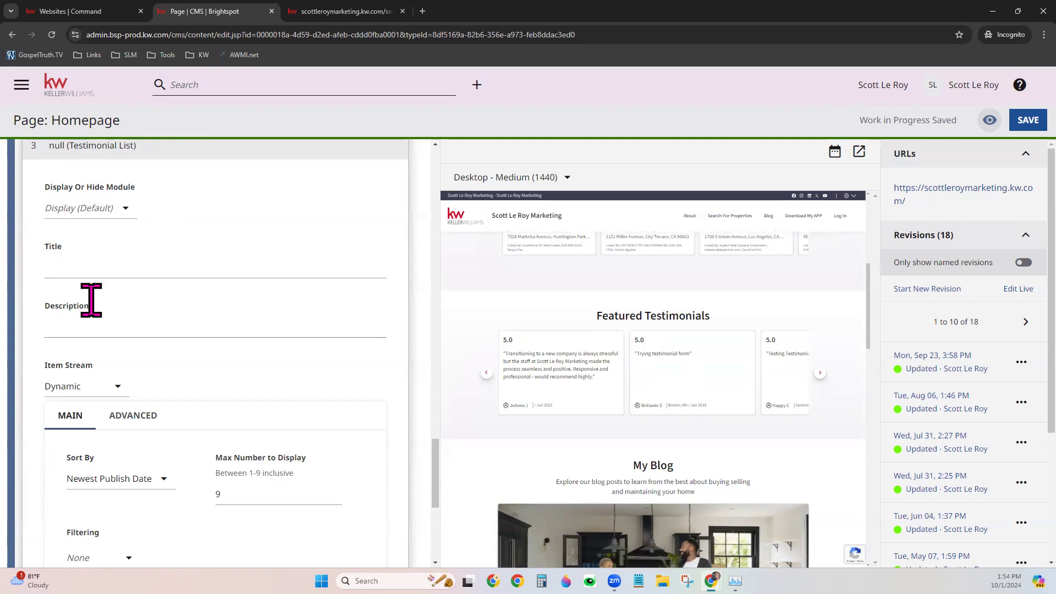
pyautogui.scroll(-3, 245, 407)
pyautogui.click(99, 221)
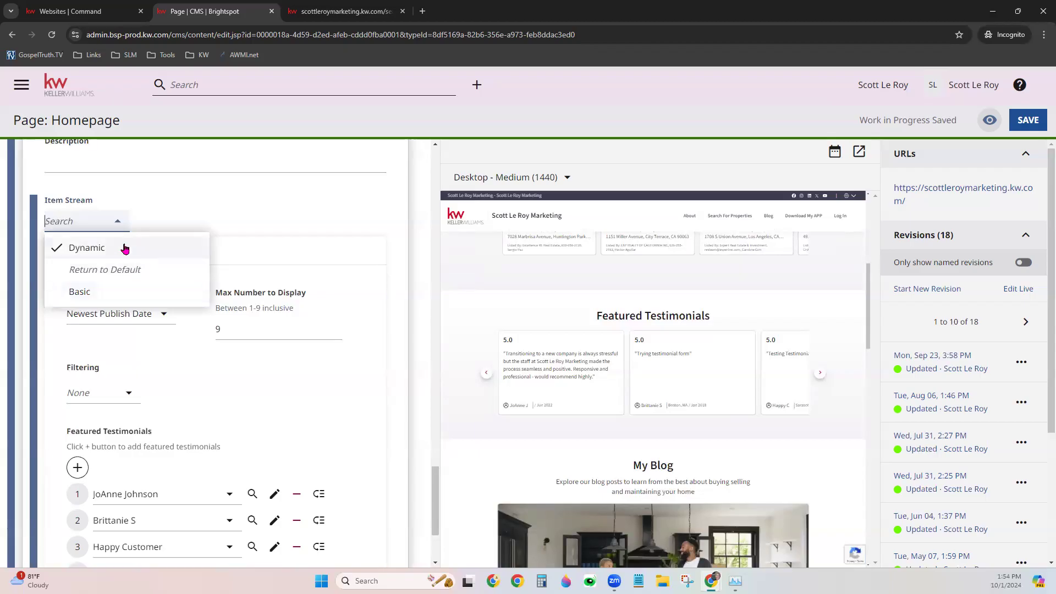
pyautogui.click(262, 218)
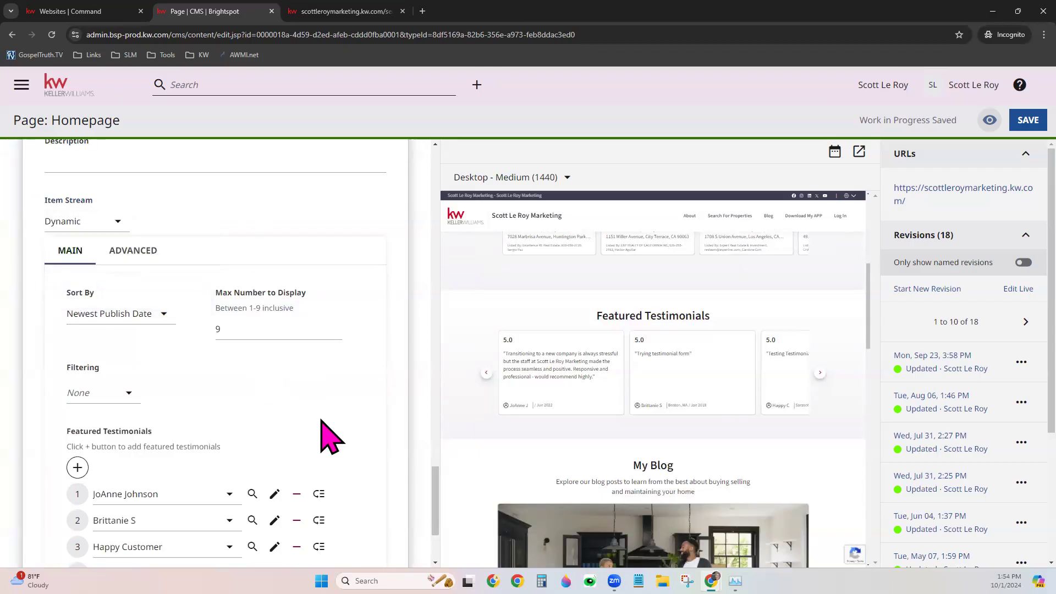
pyautogui.scroll(-1, 325, 407)
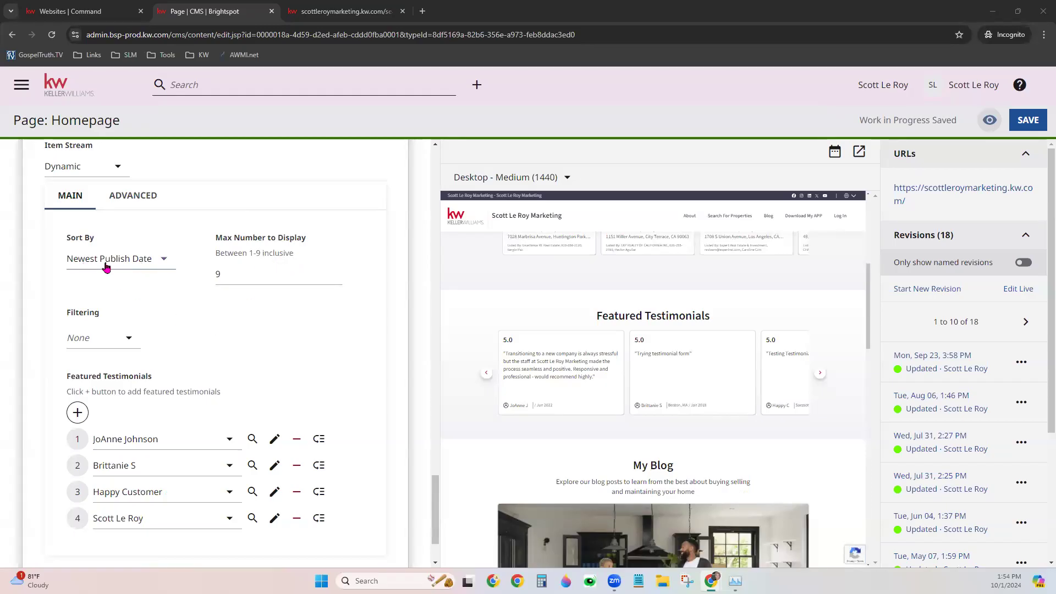
pyautogui.click(125, 261)
pyautogui.click(125, 261)
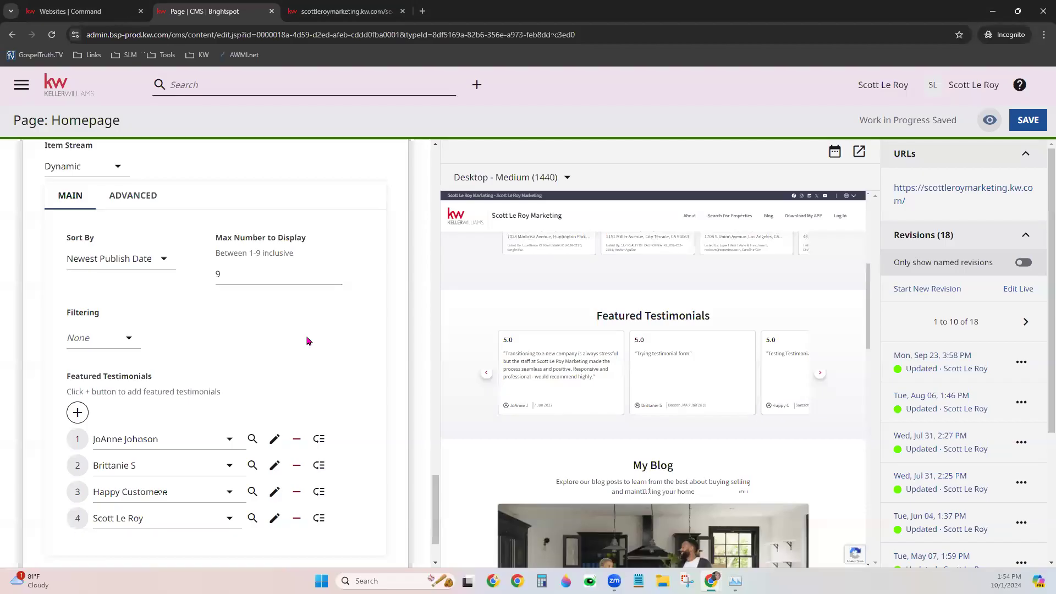
pyautogui.scroll(-2, 307, 341)
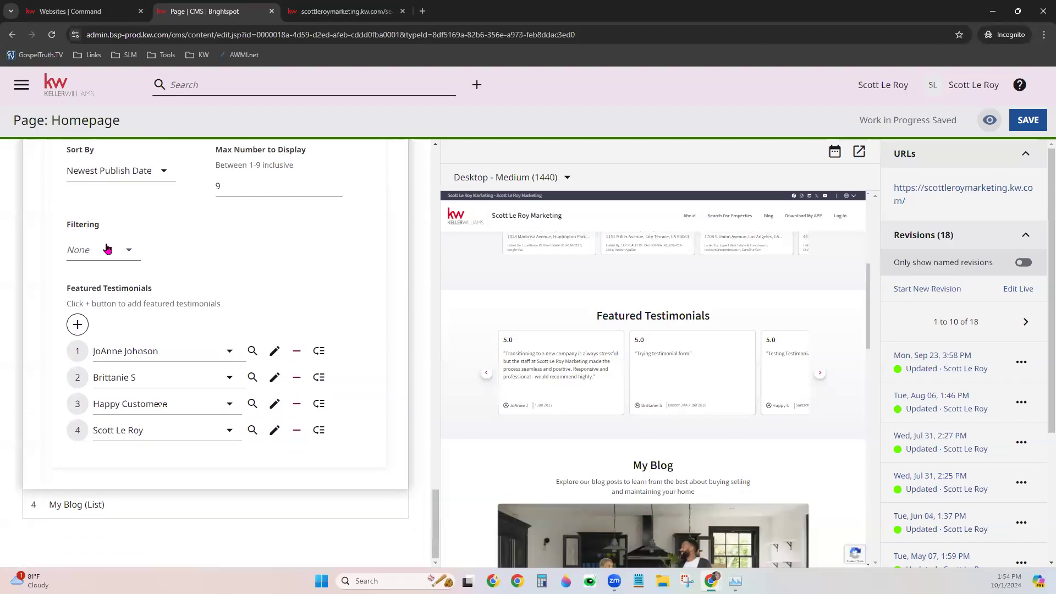
pyautogui.click(107, 249)
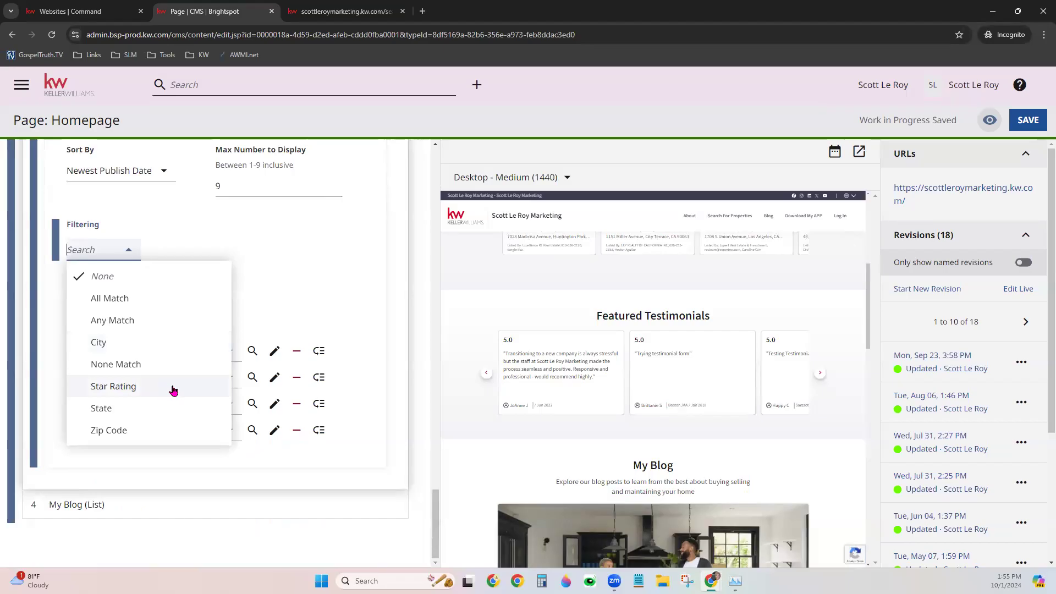
pyautogui.click(341, 264)
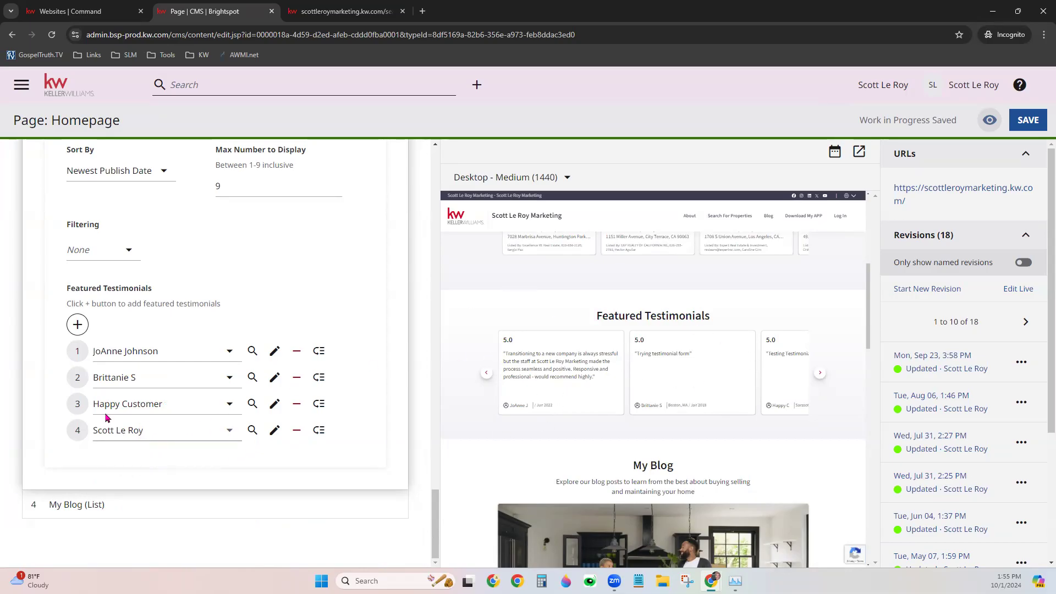
# Add a new featured testimonial slot filled with the agent's own testimonial.
pyautogui.click(77, 325)
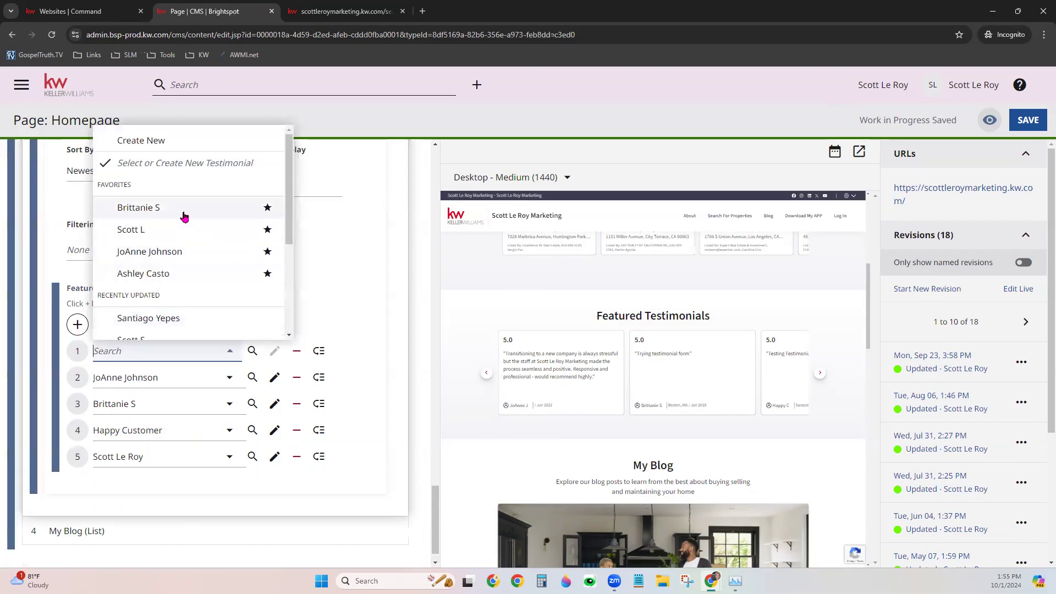
pyautogui.scroll(-3, 184, 217)
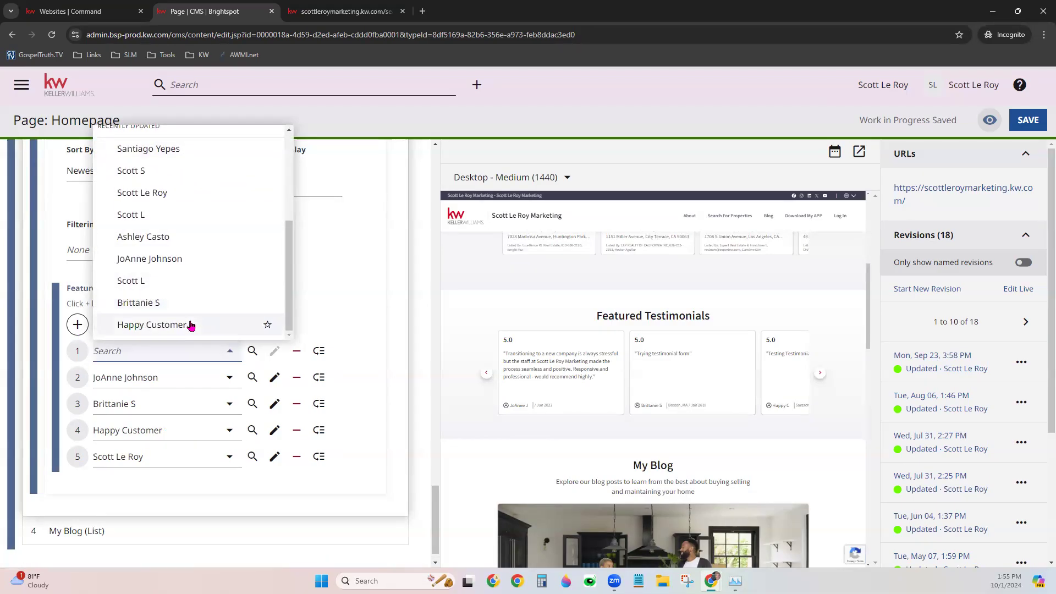
pyautogui.scroll(3, 191, 326)
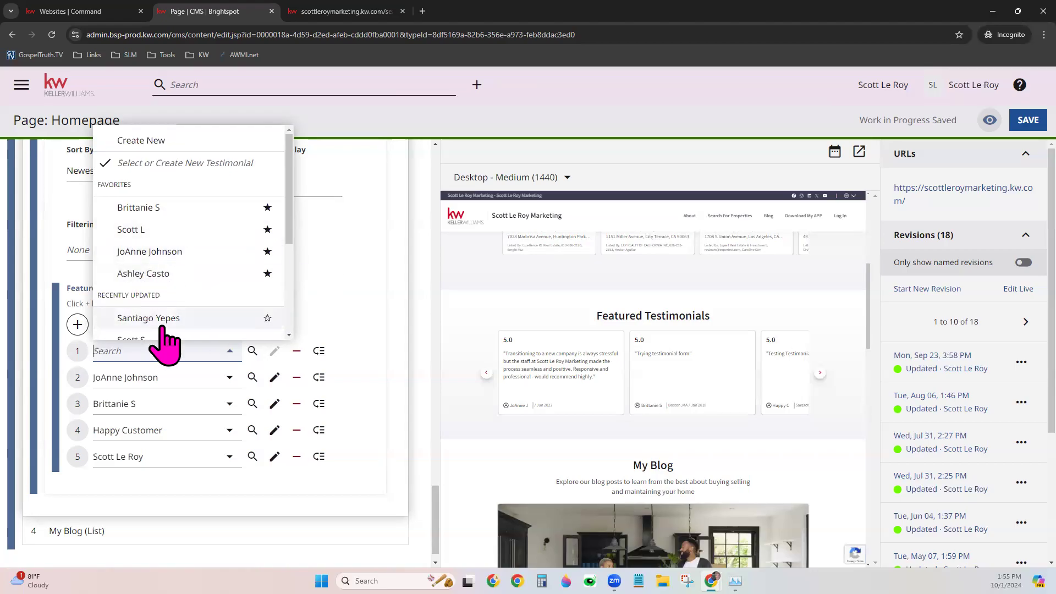
pyautogui.scroll(-3, 176, 253)
pyautogui.click(175, 198)
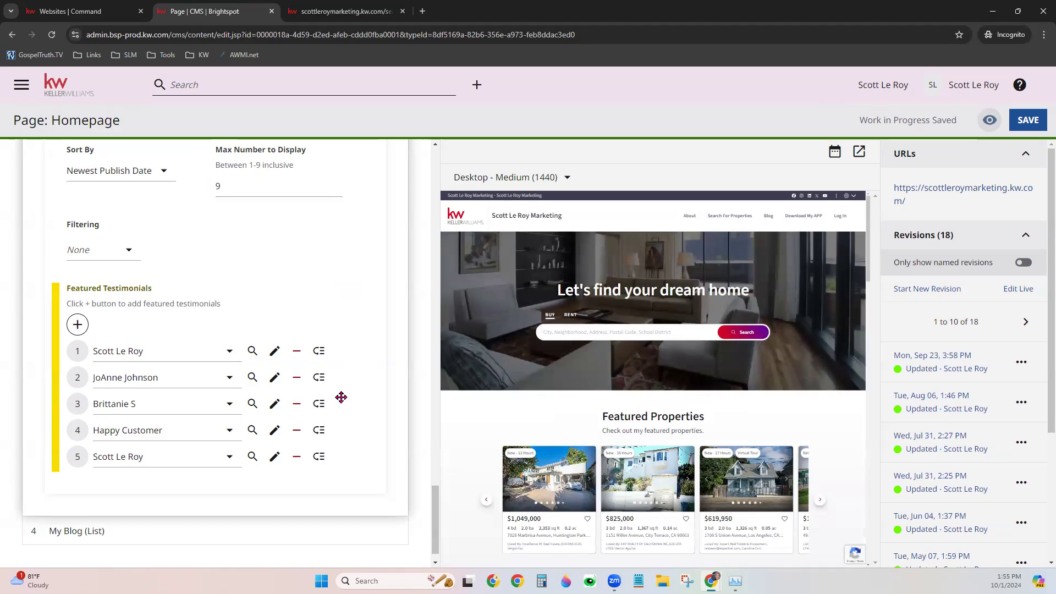
# Move the second testimonial to the top, mark it for removal, and expand My Blog (List).
pyautogui.moveTo(318, 379); pyautogui.dragTo(299, 346)
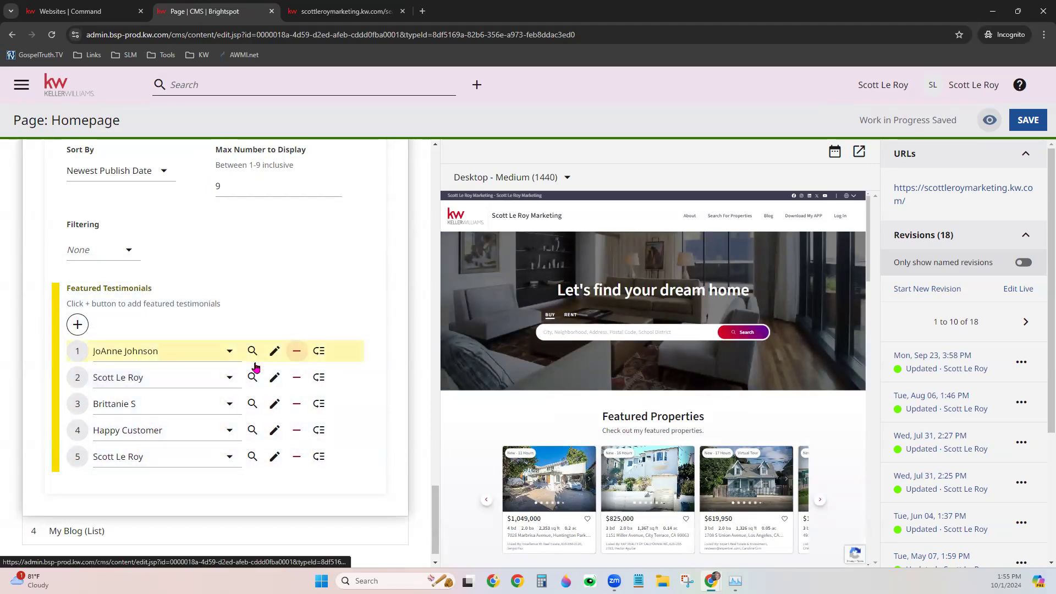
pyautogui.click(297, 353)
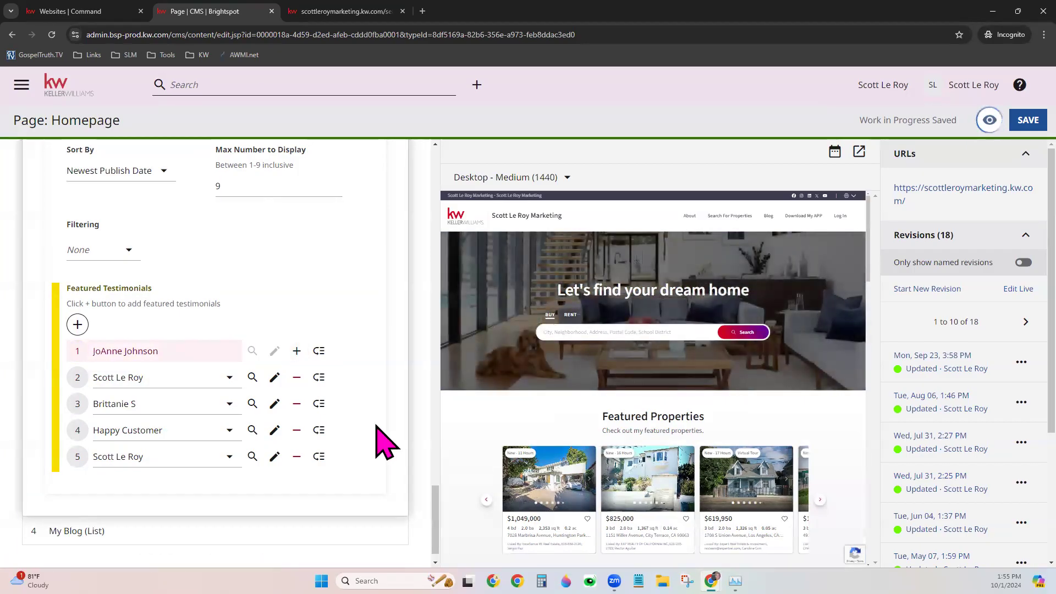
pyautogui.scroll(-1, 377, 440)
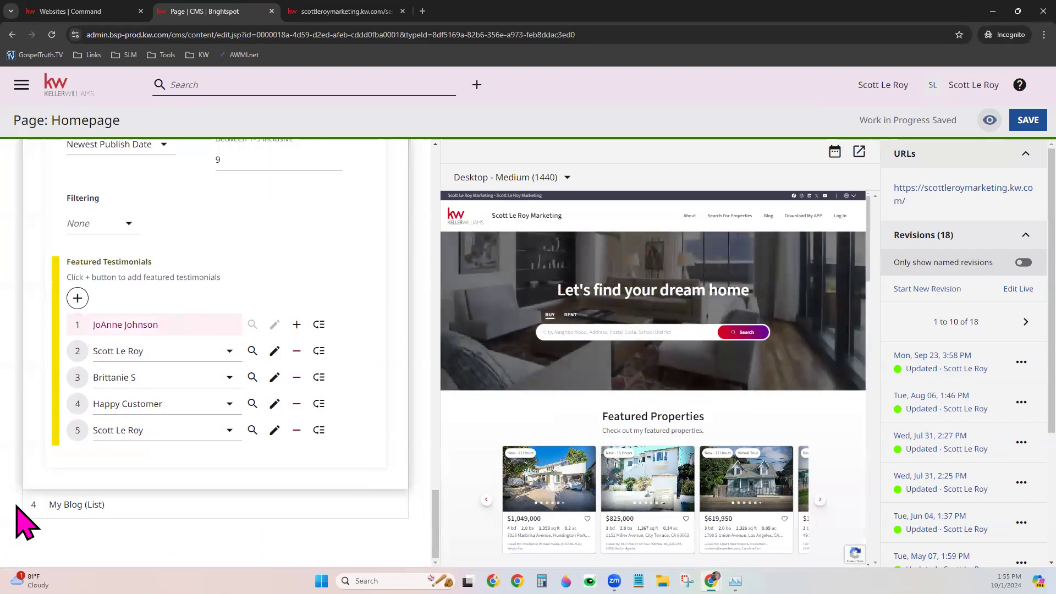
pyautogui.click(75, 502)
pyautogui.scroll(-7, 320, 507)
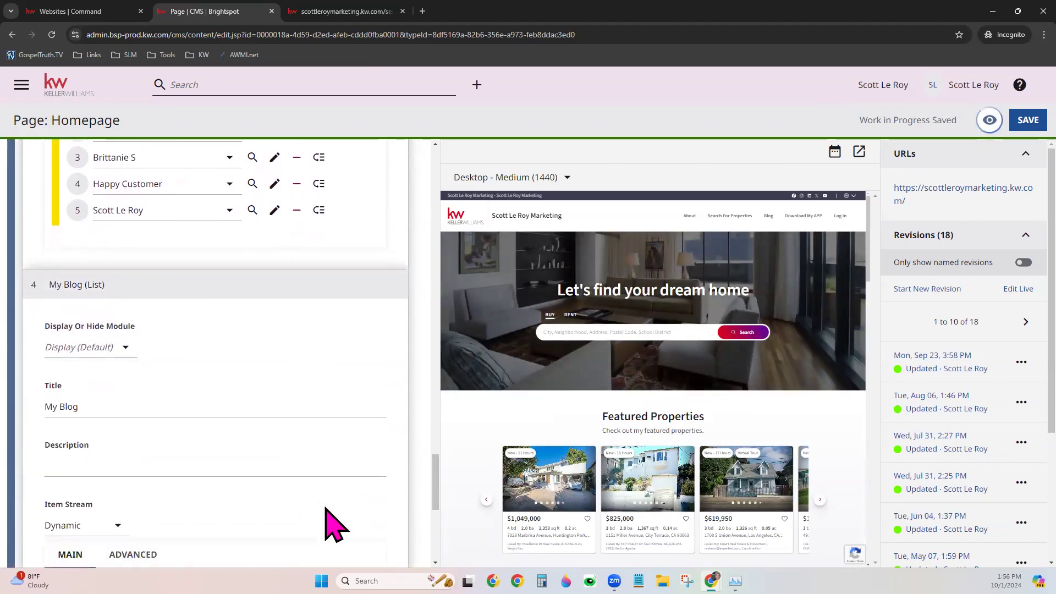
pyautogui.scroll(-10, 778, 419)
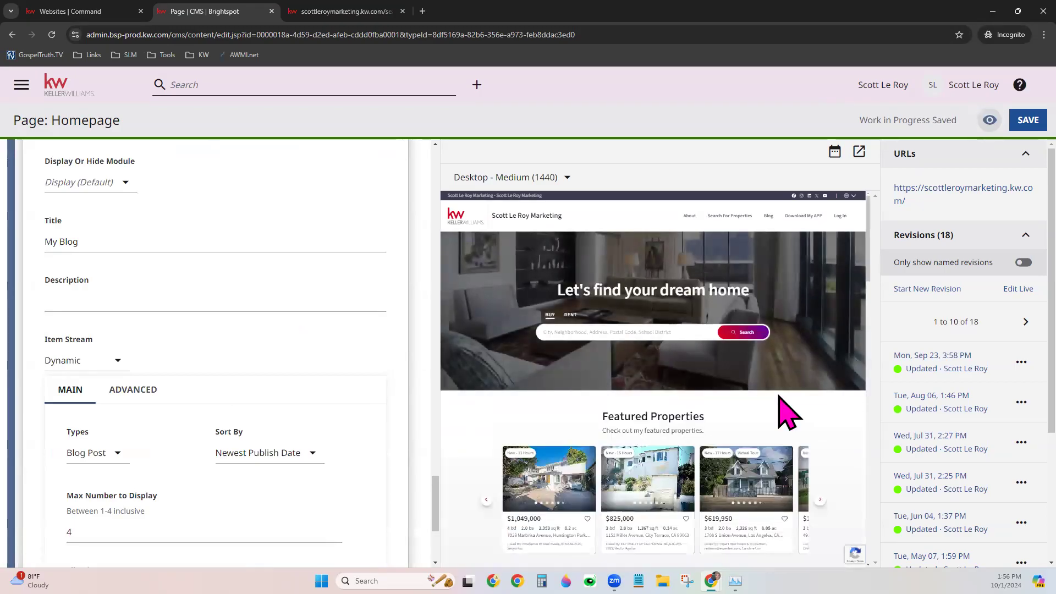
pyautogui.scroll(-6, 784, 411)
pyautogui.scroll(-4, 786, 412)
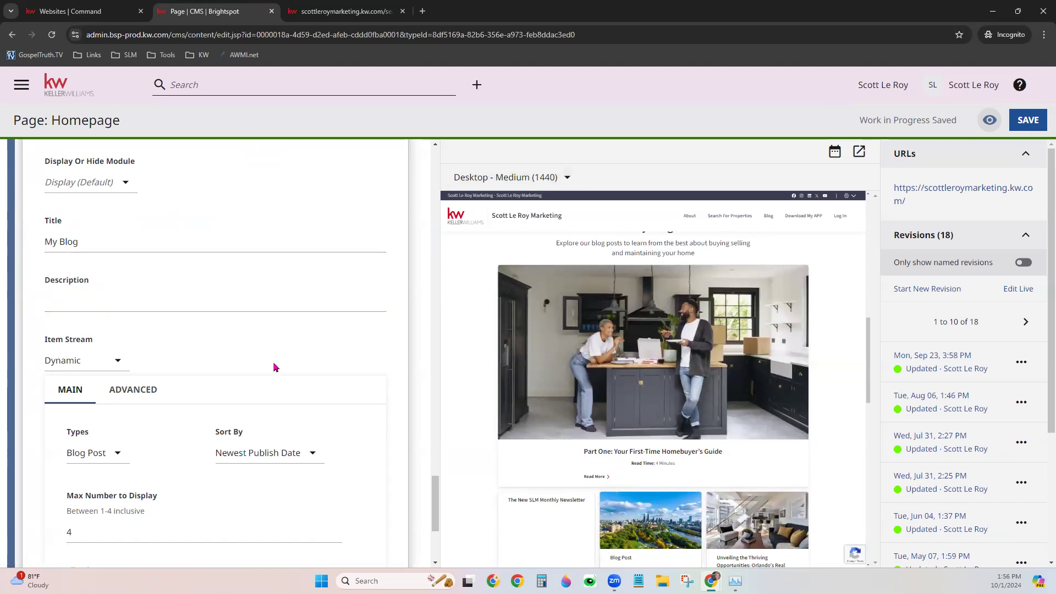
pyautogui.scroll(-2, 273, 365)
pyautogui.click(98, 250)
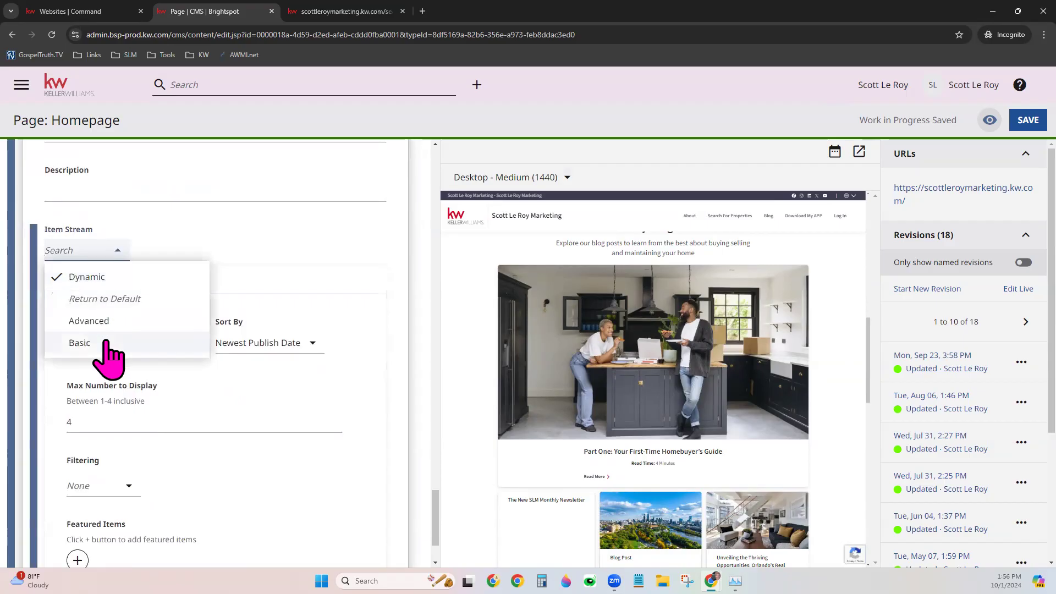
pyautogui.click(176, 244)
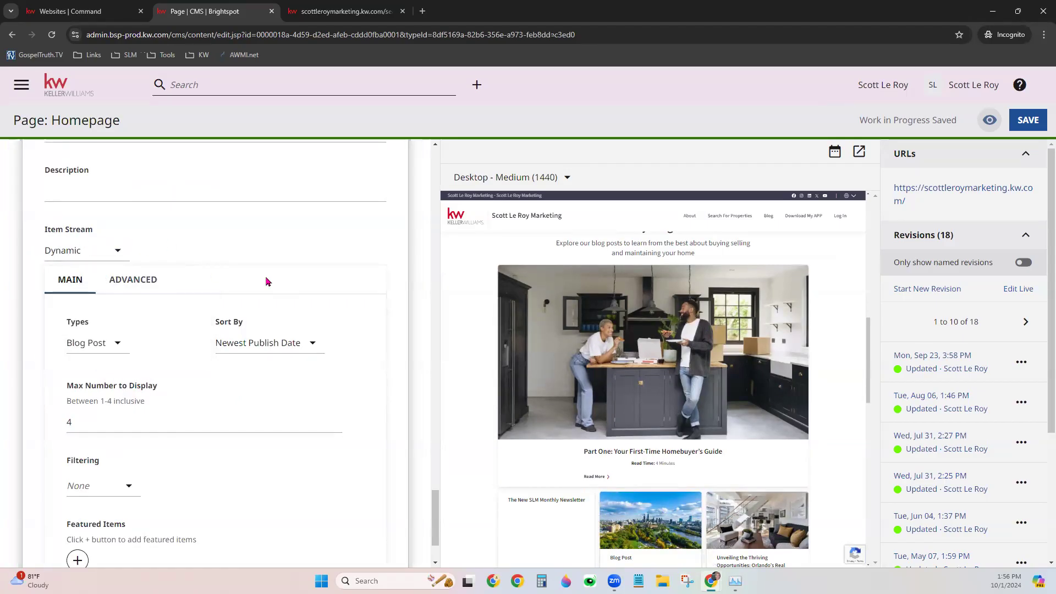
pyautogui.scroll(-2, 266, 281)
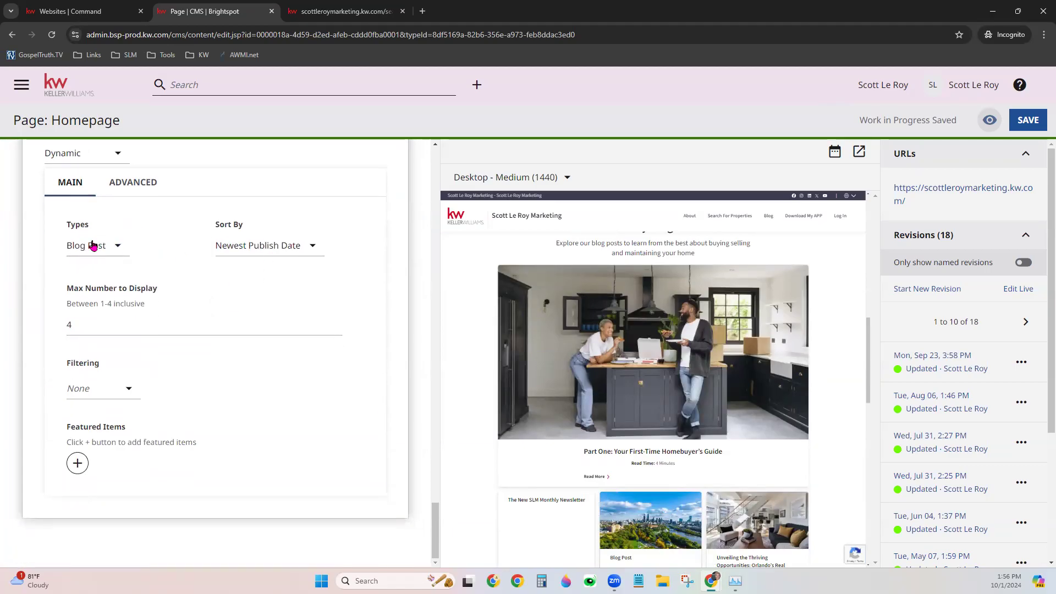
pyautogui.click(223, 247)
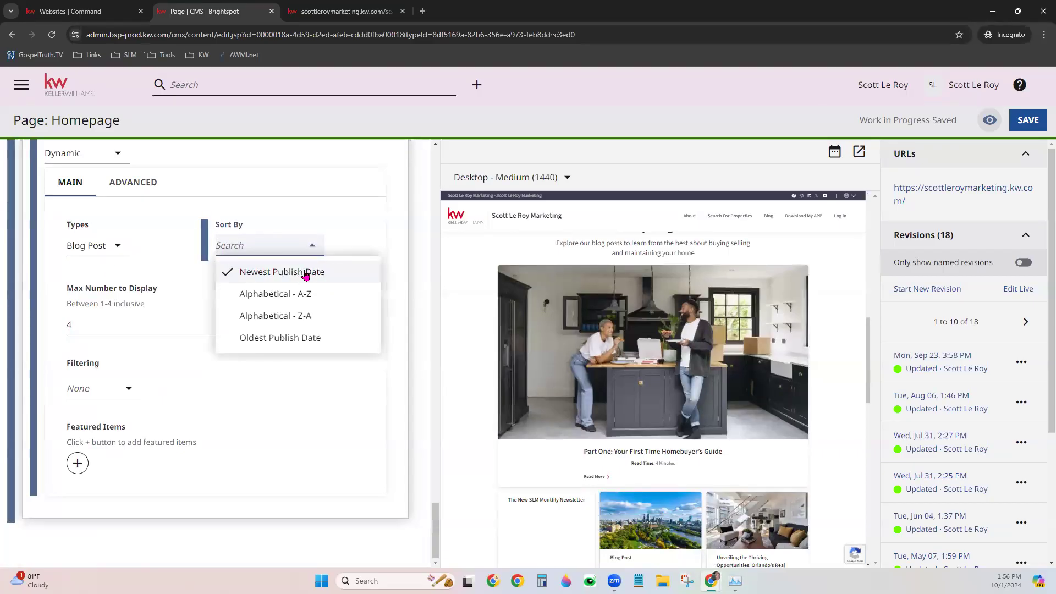
pyautogui.click(294, 384)
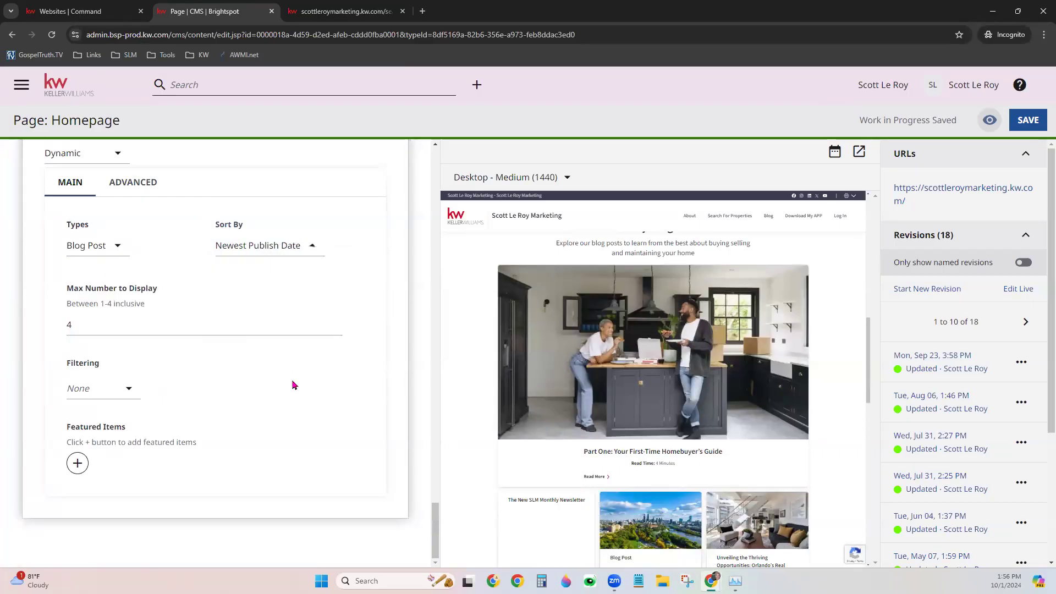
pyautogui.click(125, 324)
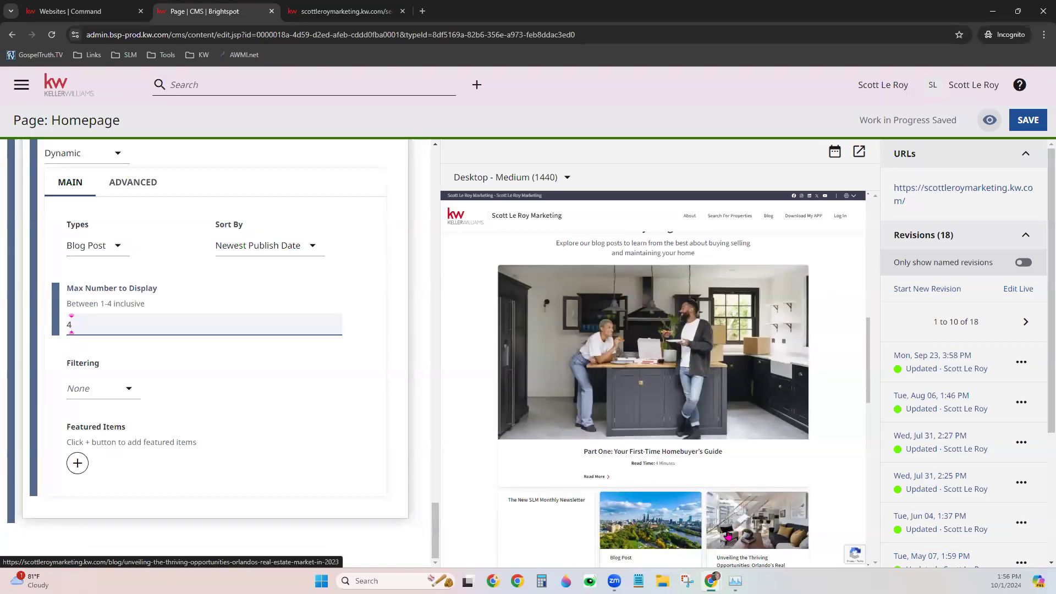
pyautogui.click(126, 397)
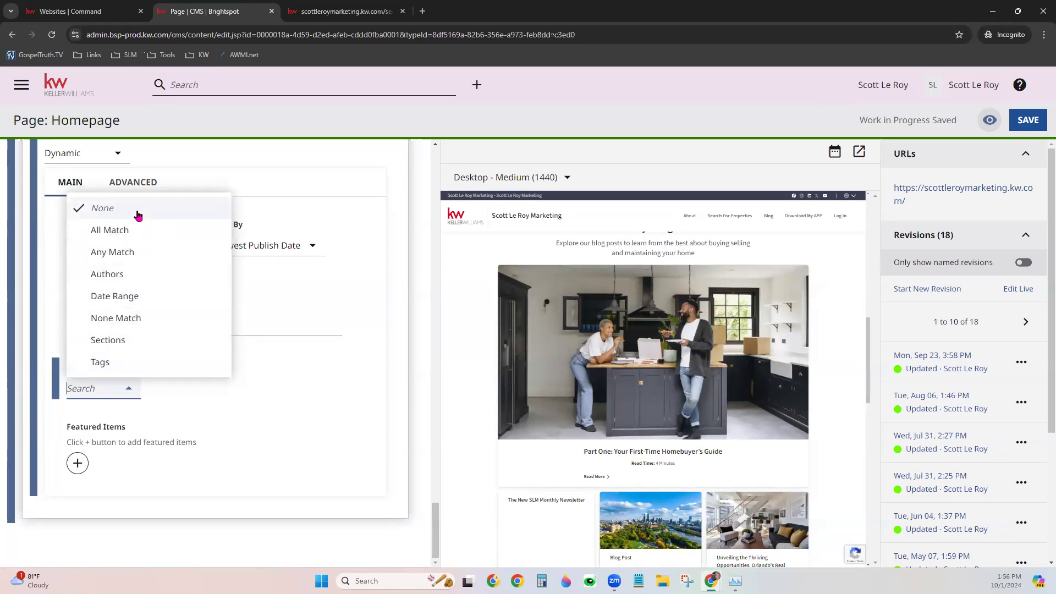
pyautogui.click(337, 383)
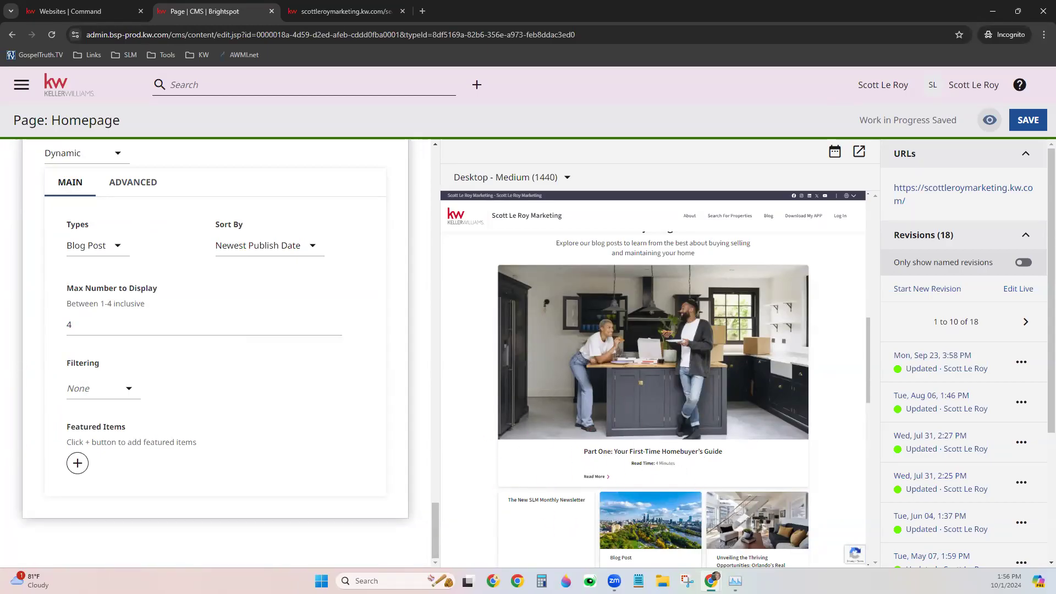
# Add a Featured Items slot to My Blog, closing the content picker without choosing a post.
pyautogui.click(76, 464)
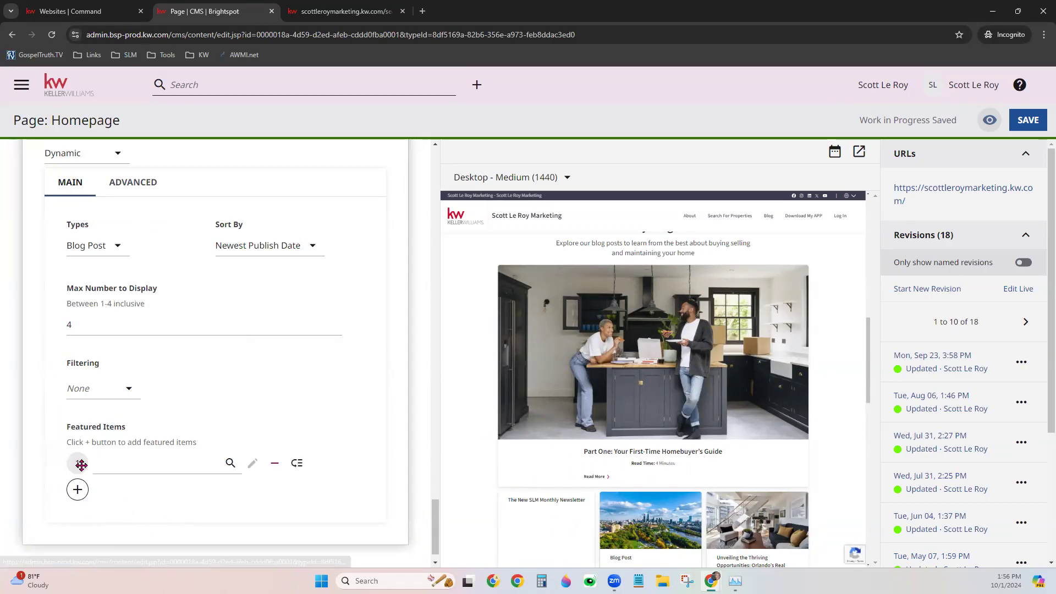
pyautogui.click(124, 462)
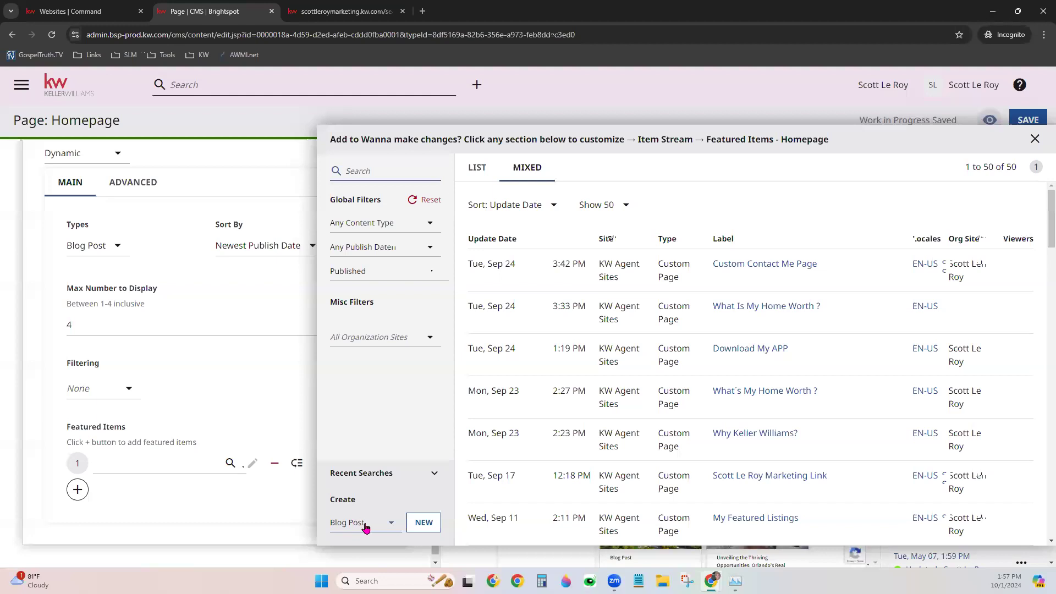
pyautogui.click(424, 524)
pyautogui.click(127, 504)
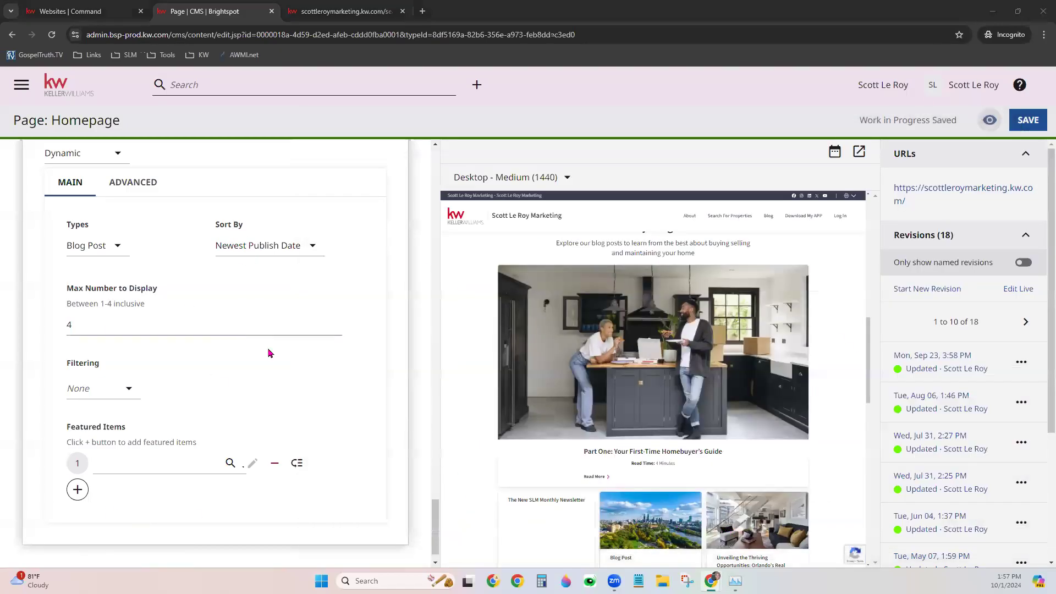
# Switch the blog module from its advanced item stream settings to its Main settings.
pyautogui.scroll(-3, 654, 452)
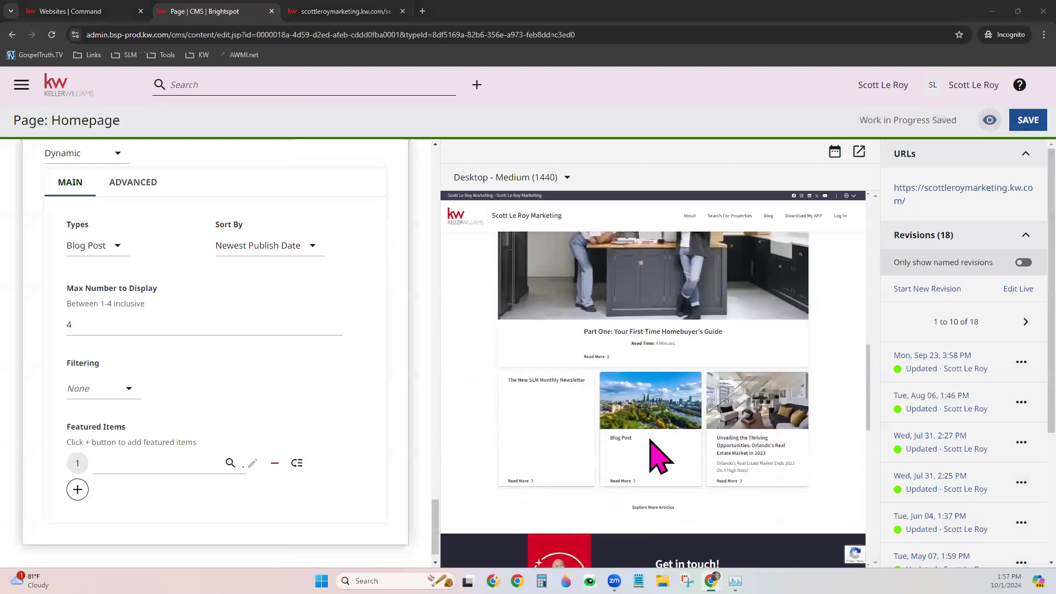
pyautogui.scroll(-2, 652, 369)
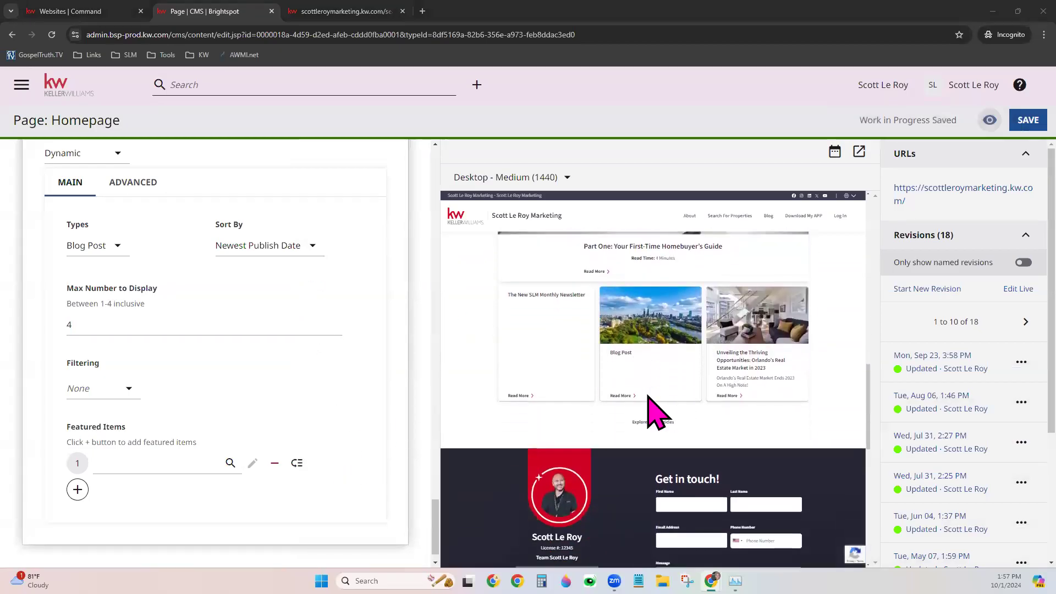
pyautogui.scroll(3, 610, 336)
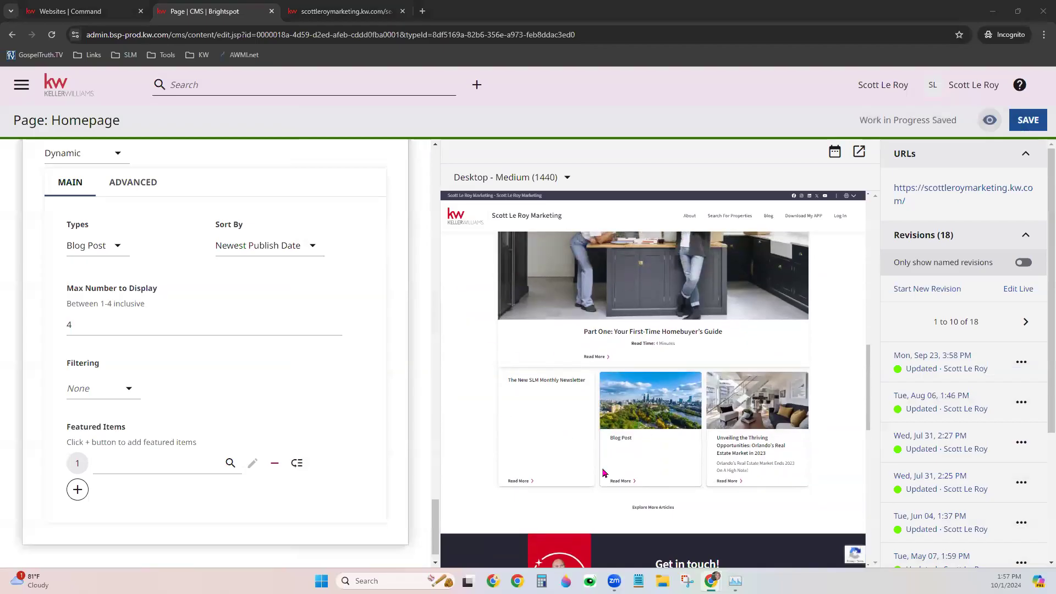
pyautogui.click(121, 184)
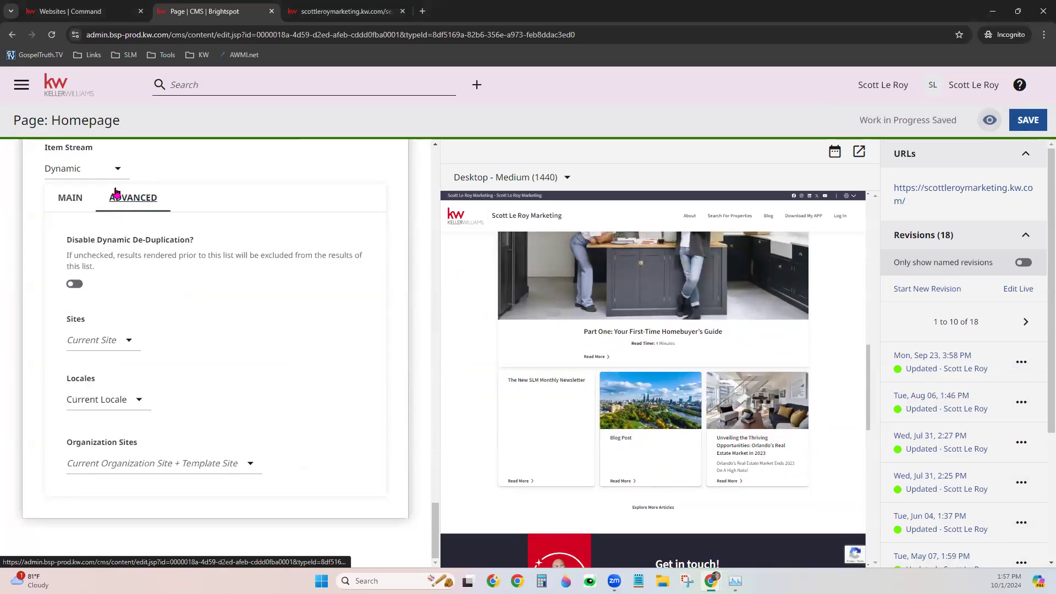
pyautogui.click(70, 199)
pyautogui.scroll(-1, 250, 503)
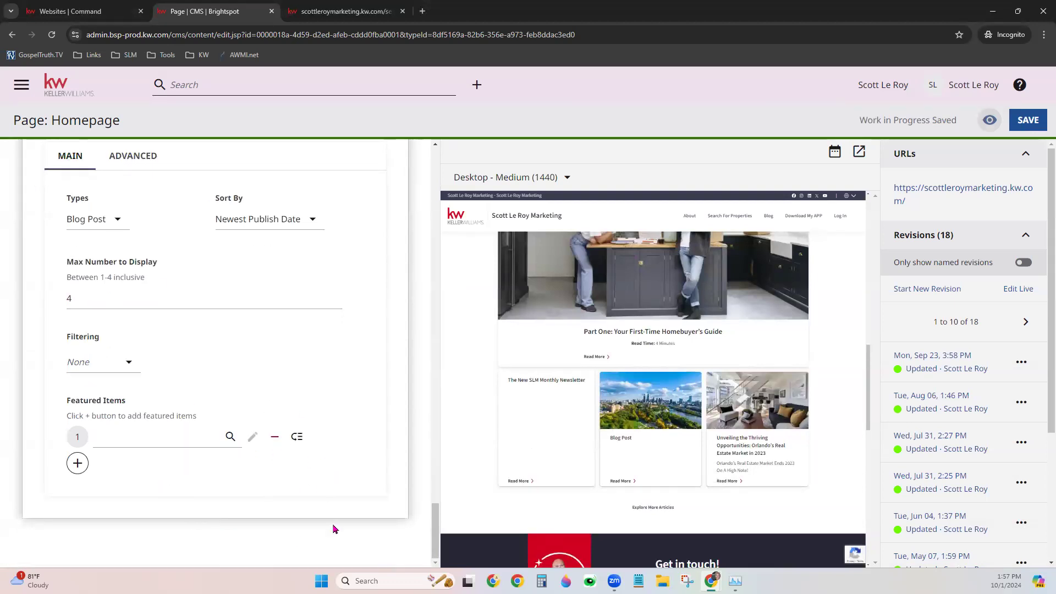
pyautogui.scroll(1, 333, 529)
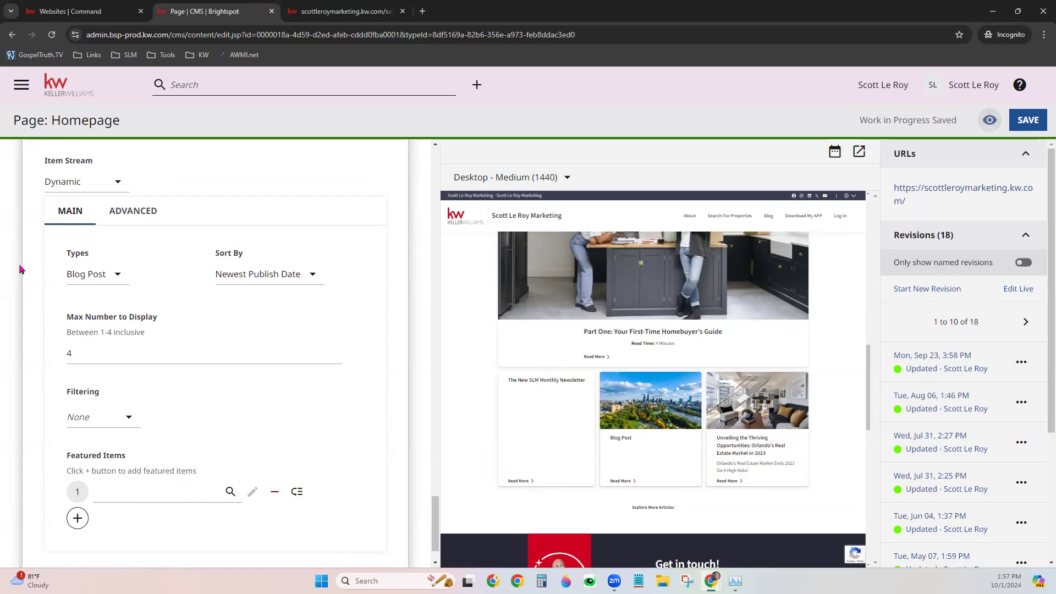
# Check the Sort By options and keep Blog Posts sorted by Newest Publish Date.
pyautogui.click(269, 275)
pyautogui.click(312, 231)
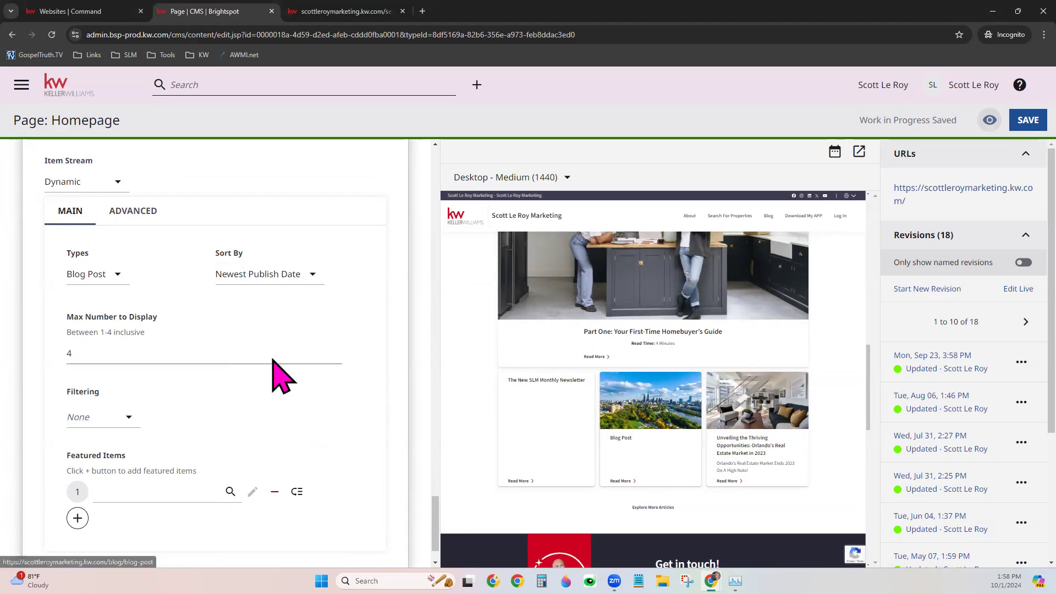
pyautogui.scroll(-1, 273, 360)
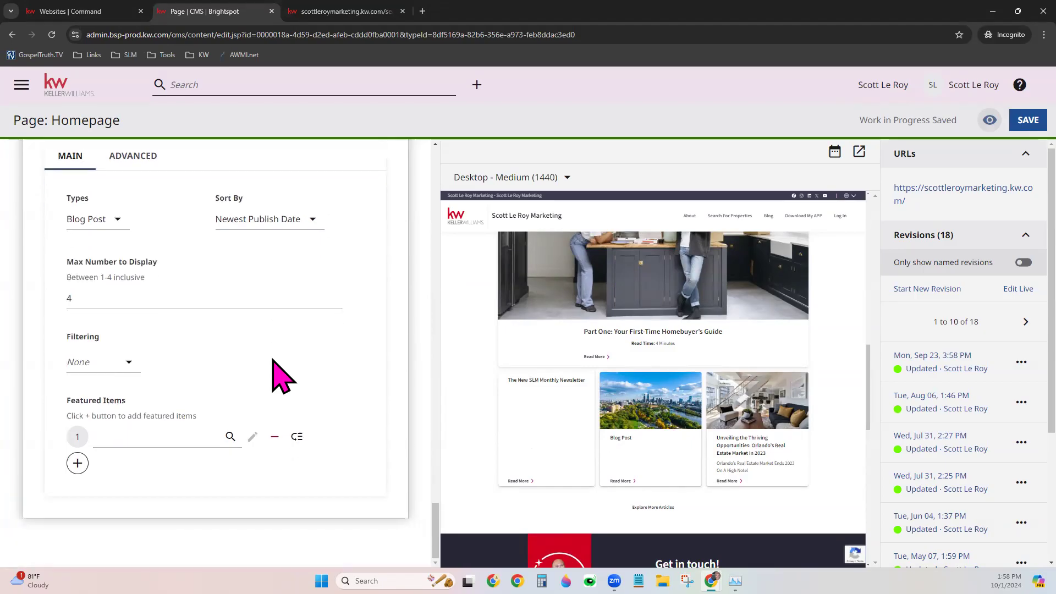
# Leave the Homepage editor through the KW logo and open the About the Agent page.
pyautogui.click(64, 90)
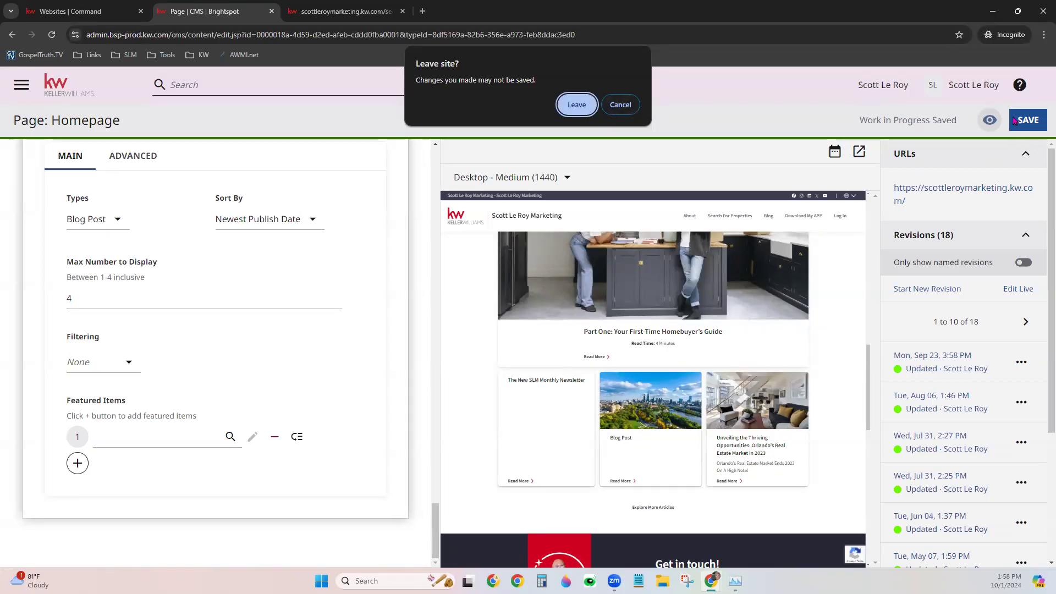
pyautogui.click(565, 106)
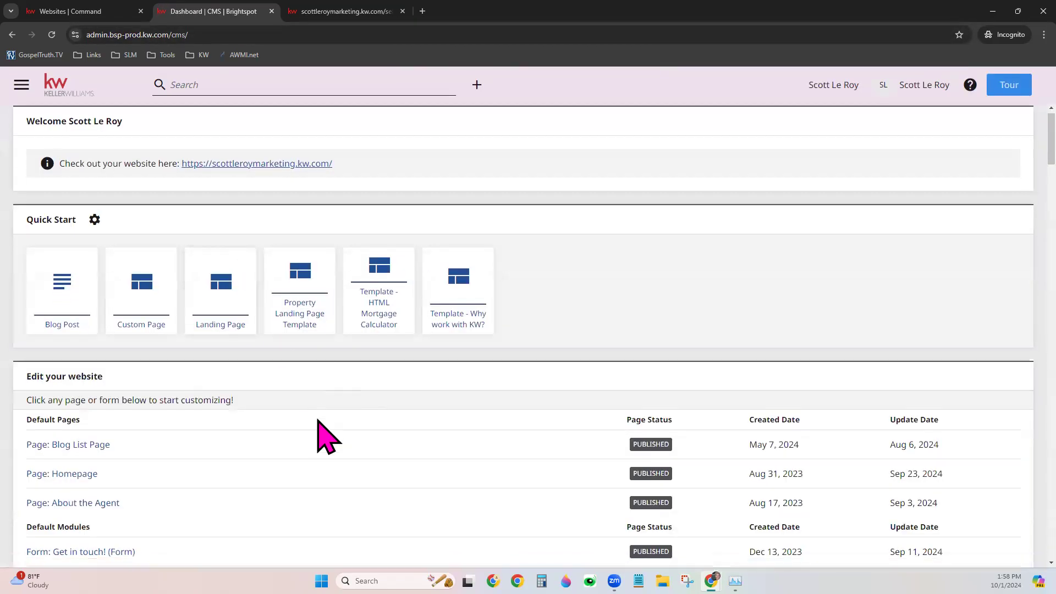
pyautogui.scroll(-2, 316, 434)
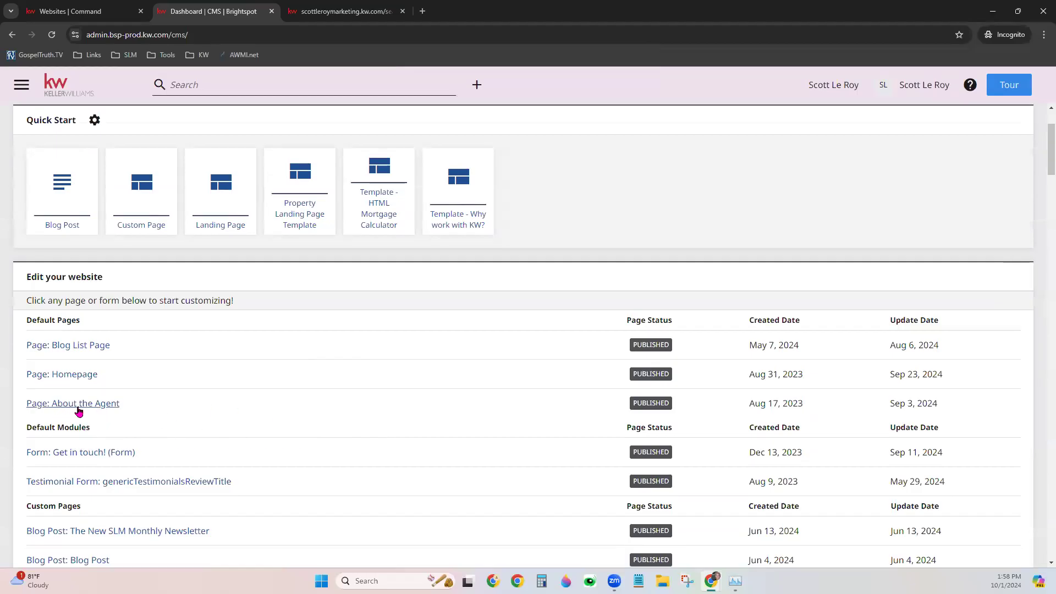
pyautogui.click(74, 404)
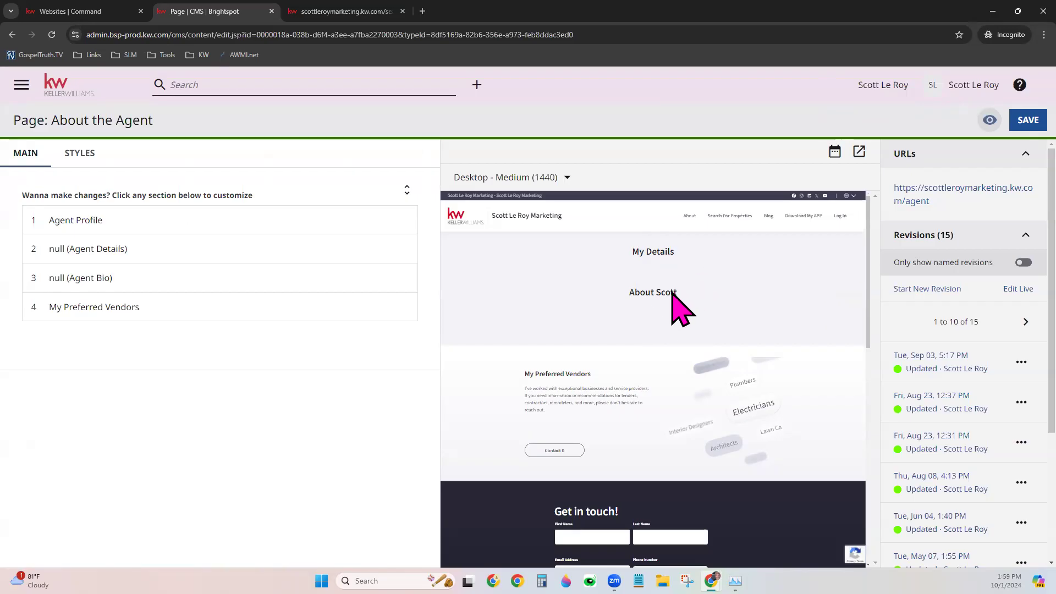
# Keep the Agent Profile and Agent Details modules set to Display.
pyautogui.click(73, 220)
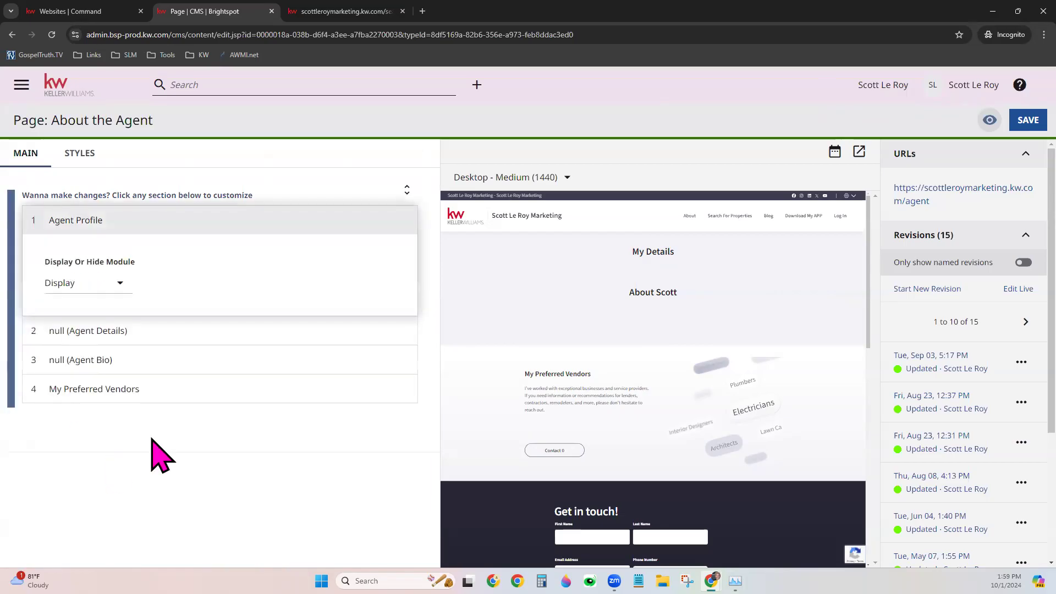
pyautogui.click(106, 282)
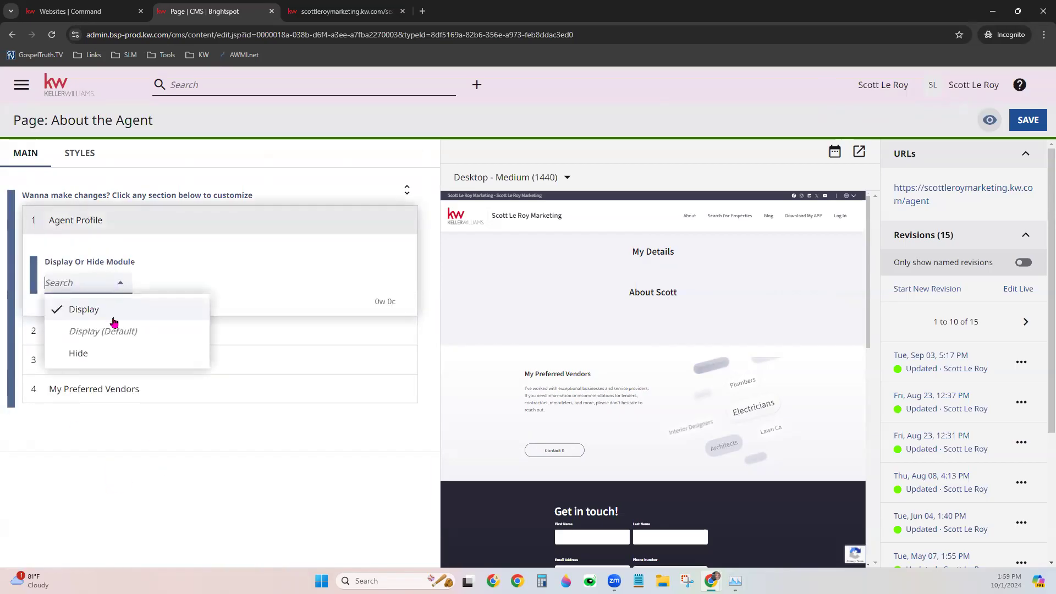
pyautogui.click(132, 479)
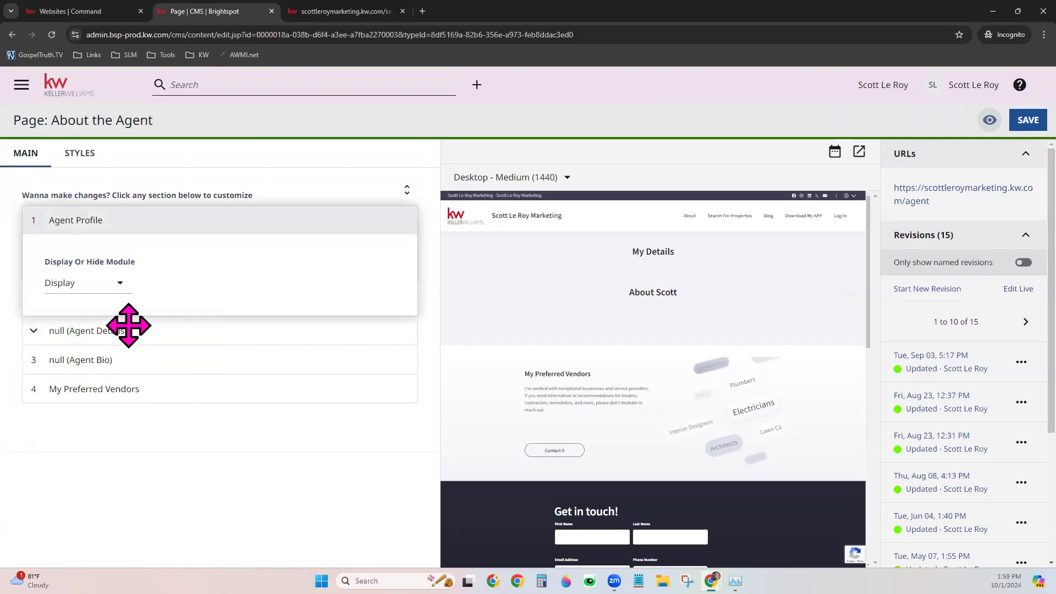
pyautogui.click(154, 339)
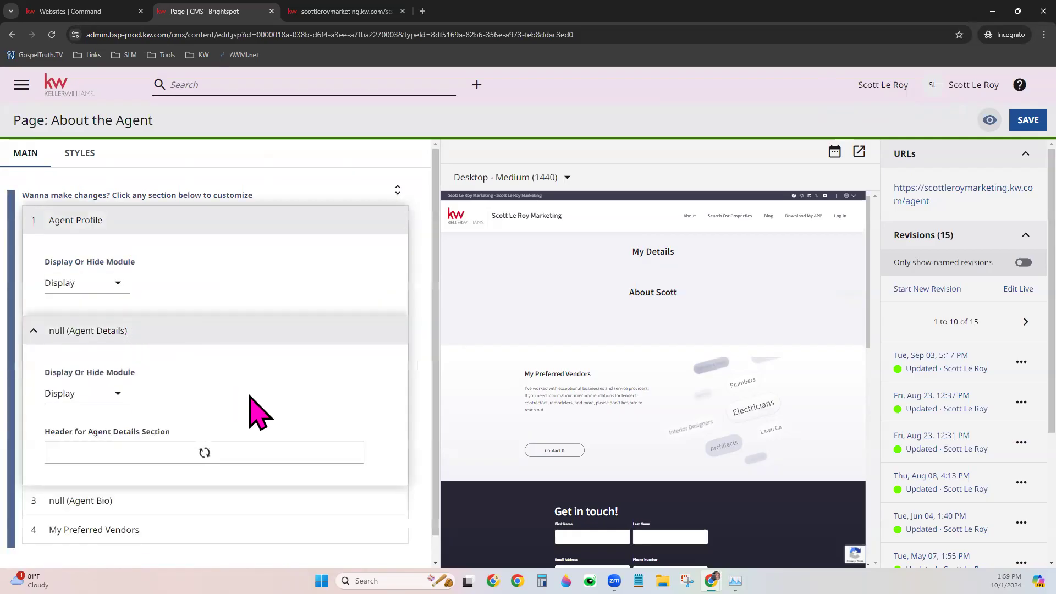
pyautogui.scroll(-1, 264, 412)
pyautogui.click(85, 326)
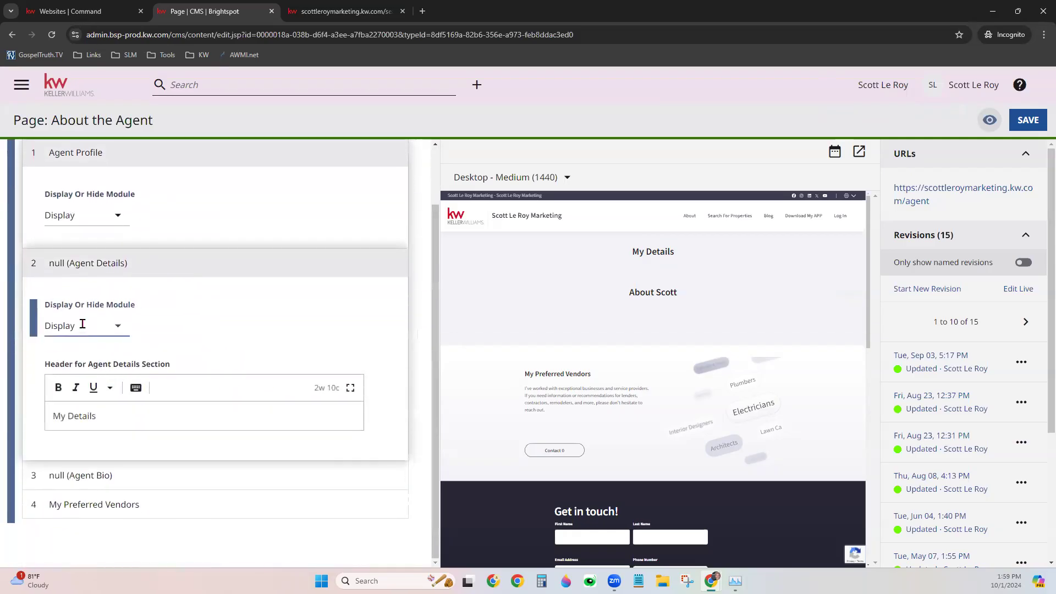
pyautogui.click(273, 357)
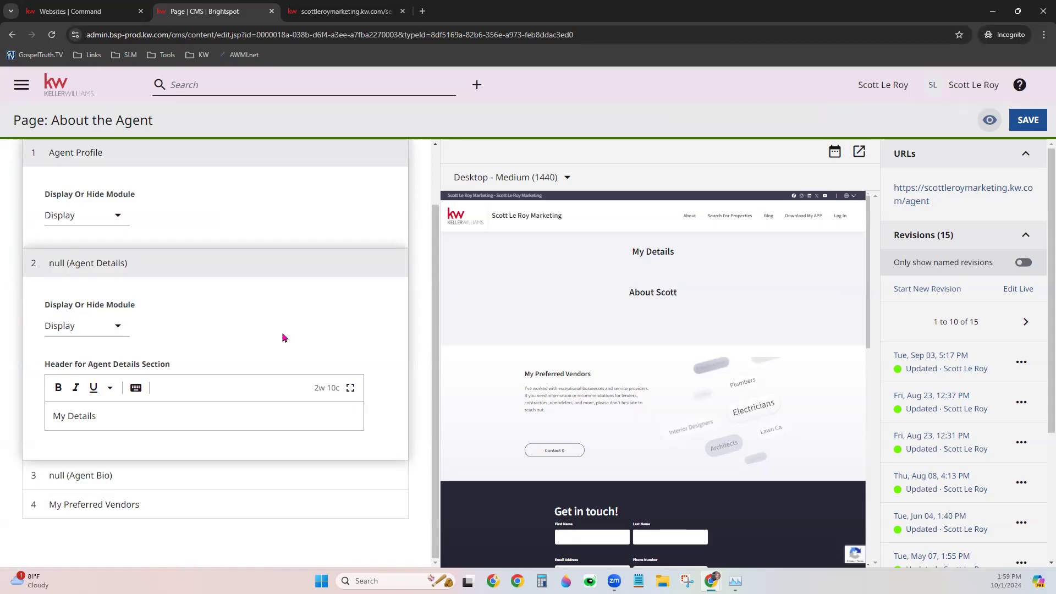
# Collapse Agent Details and expand the Agent Bio and My Preferred Vendors modules.
pyautogui.click(249, 262)
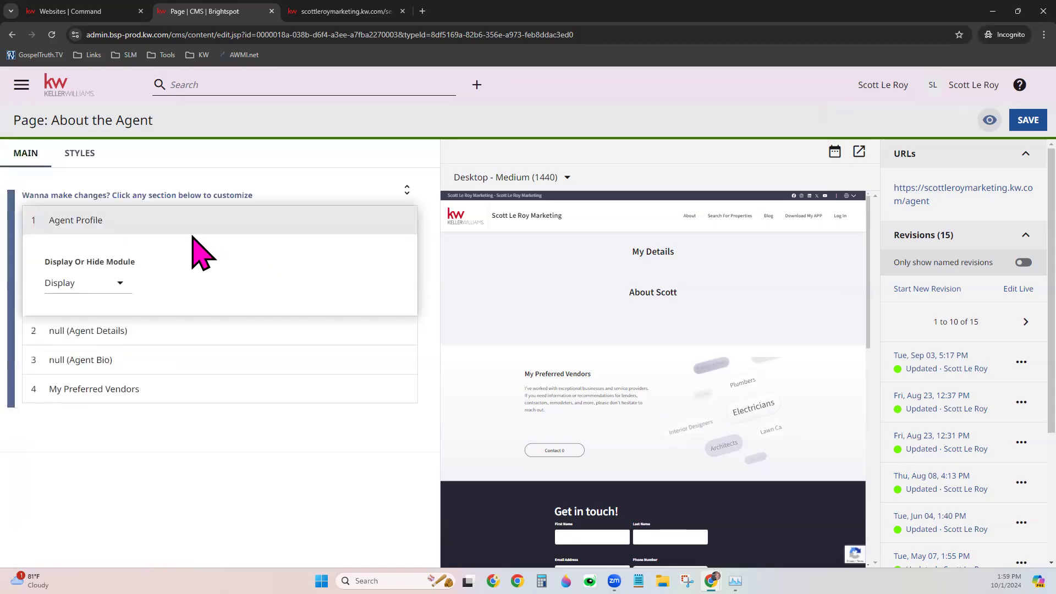
pyautogui.click(94, 359)
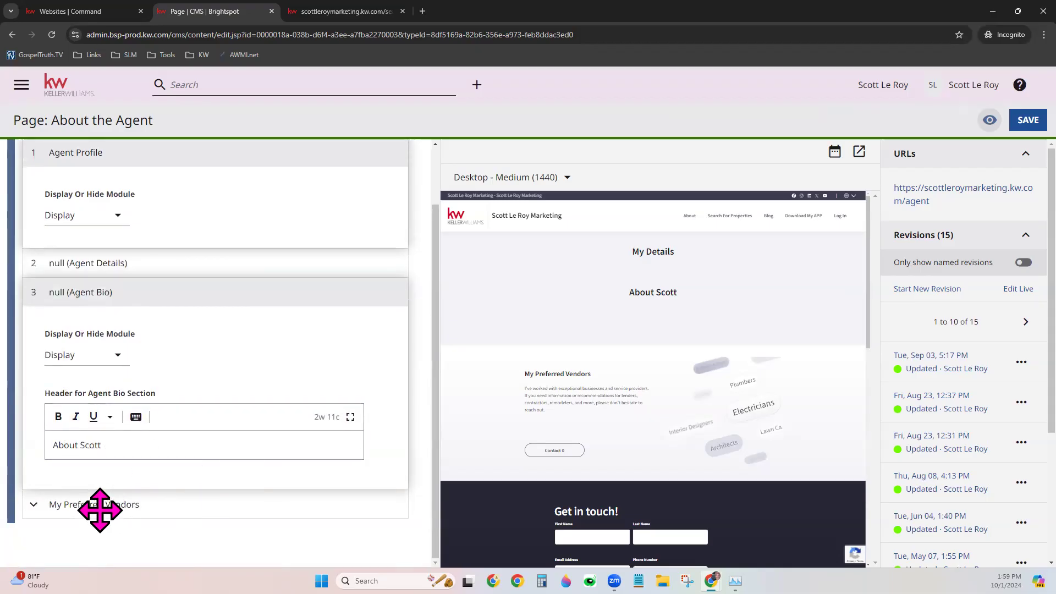
pyautogui.click(100, 509)
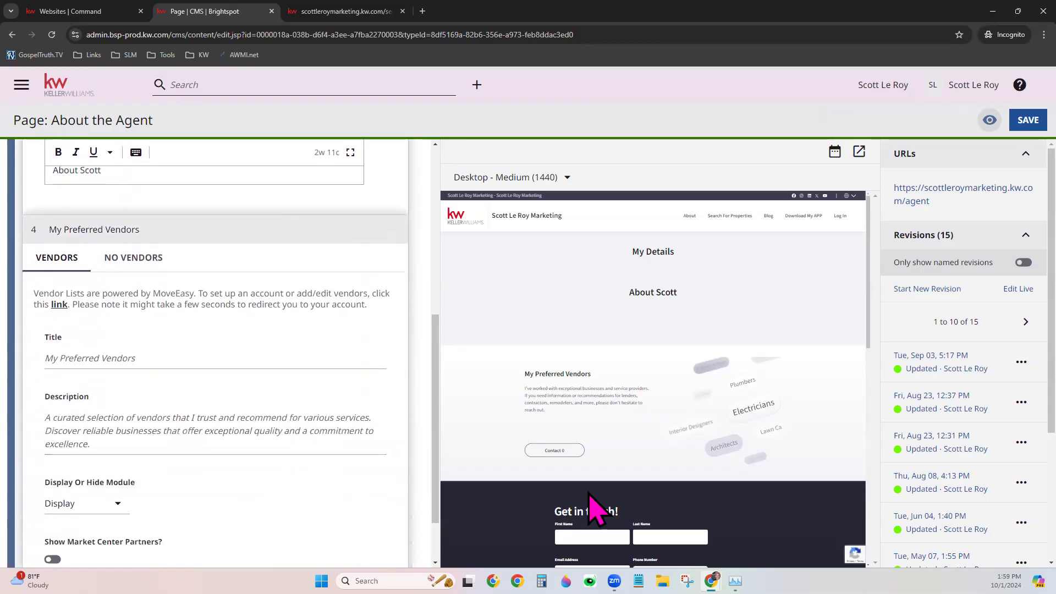
# Switch on the Show Market Center Partners? toggle in My Preferred Vendors.
pyautogui.scroll(-1, 735, 377)
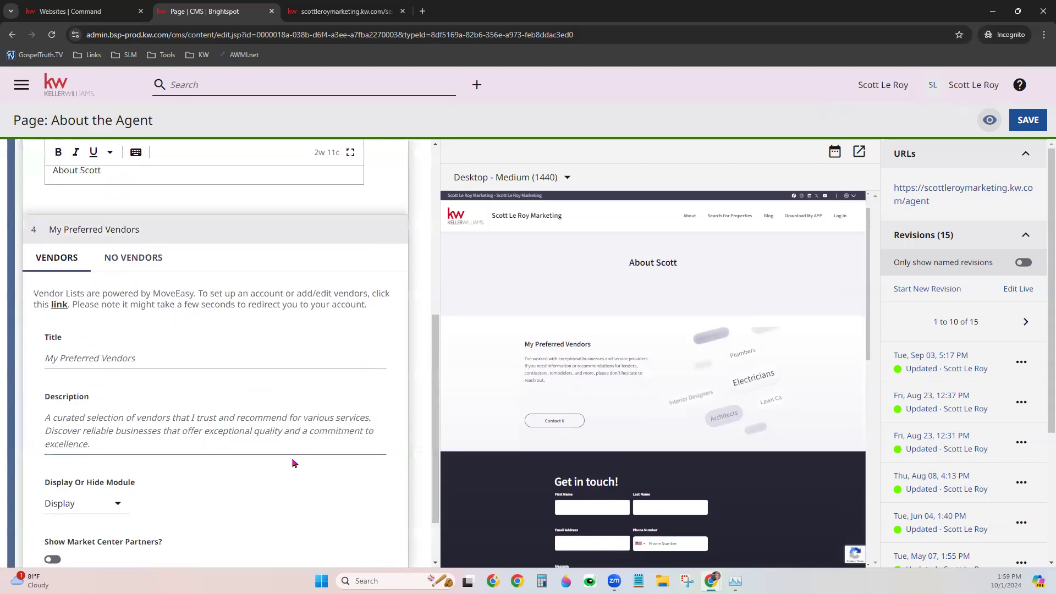
pyautogui.scroll(-2, 286, 454)
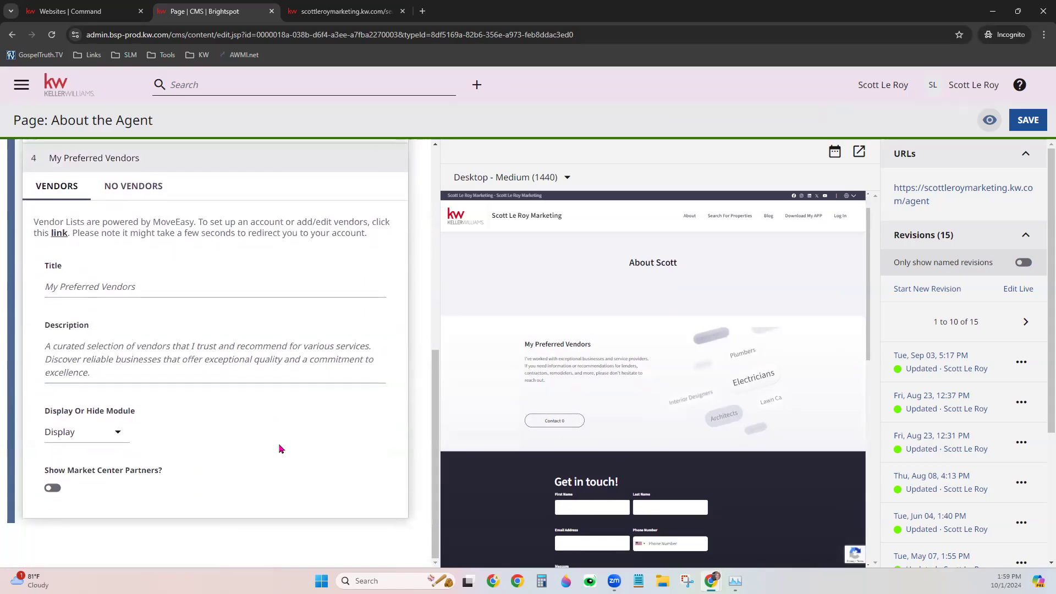
pyautogui.click(53, 488)
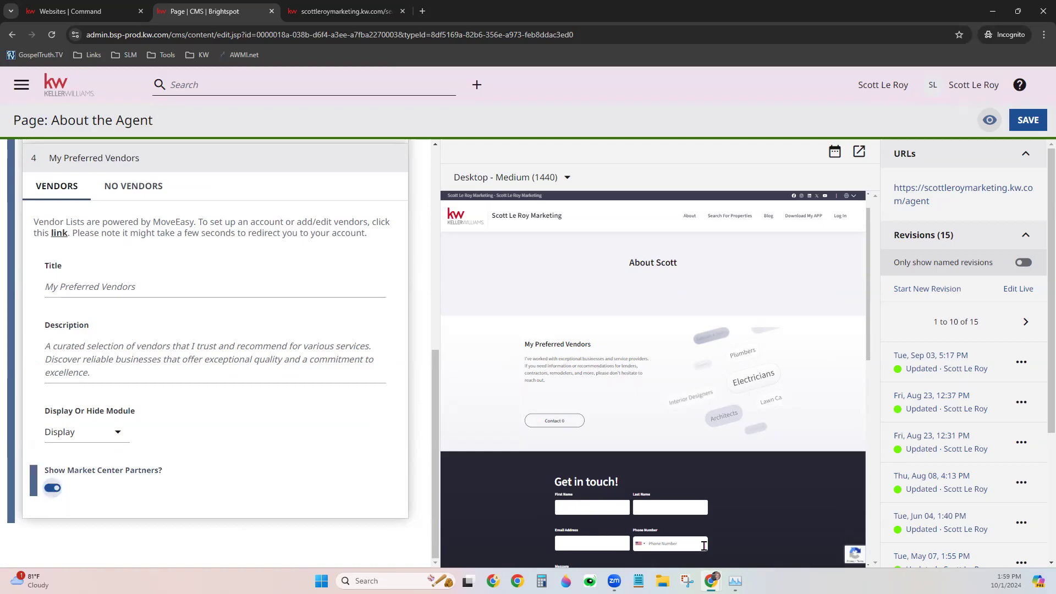
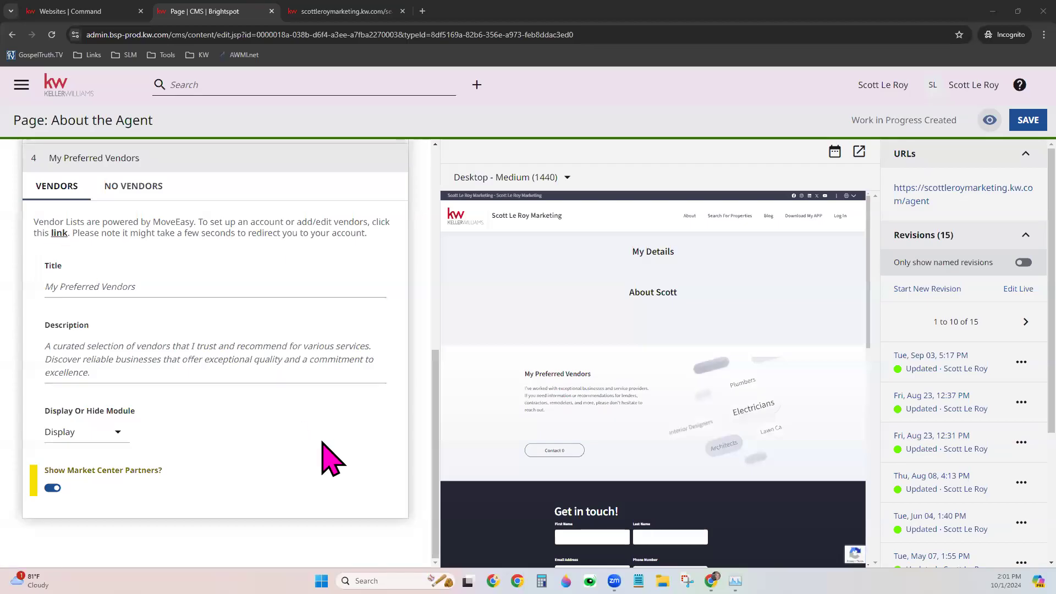
# Discard unsaved About the Agent edits and go back to the Keller Williams site dashboard.
pyautogui.scroll(6, 330, 453)
pyautogui.scroll(1, 330, 453)
pyautogui.click(60, 87)
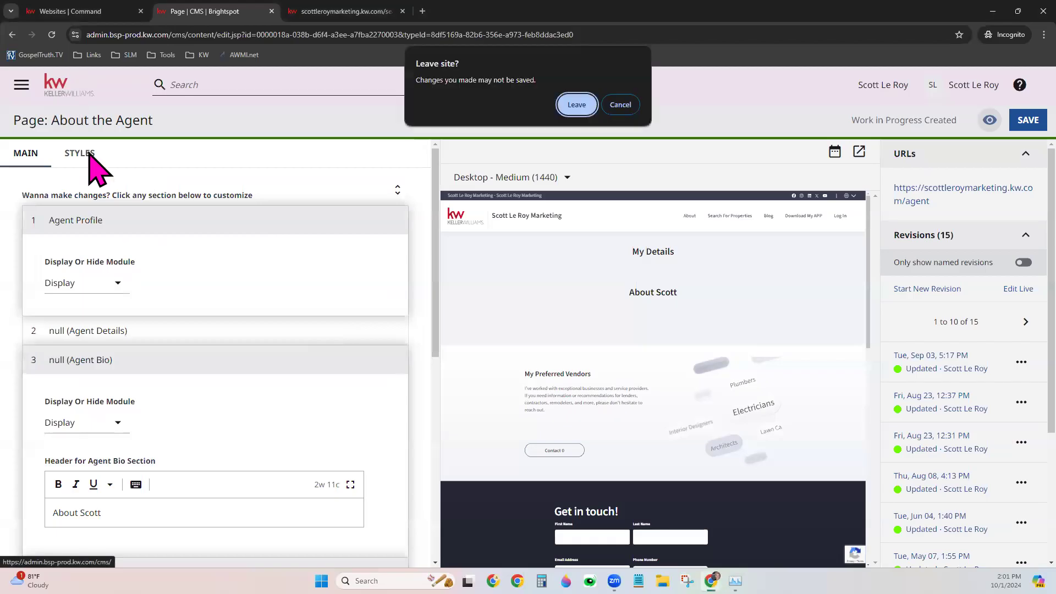
pyautogui.click(563, 106)
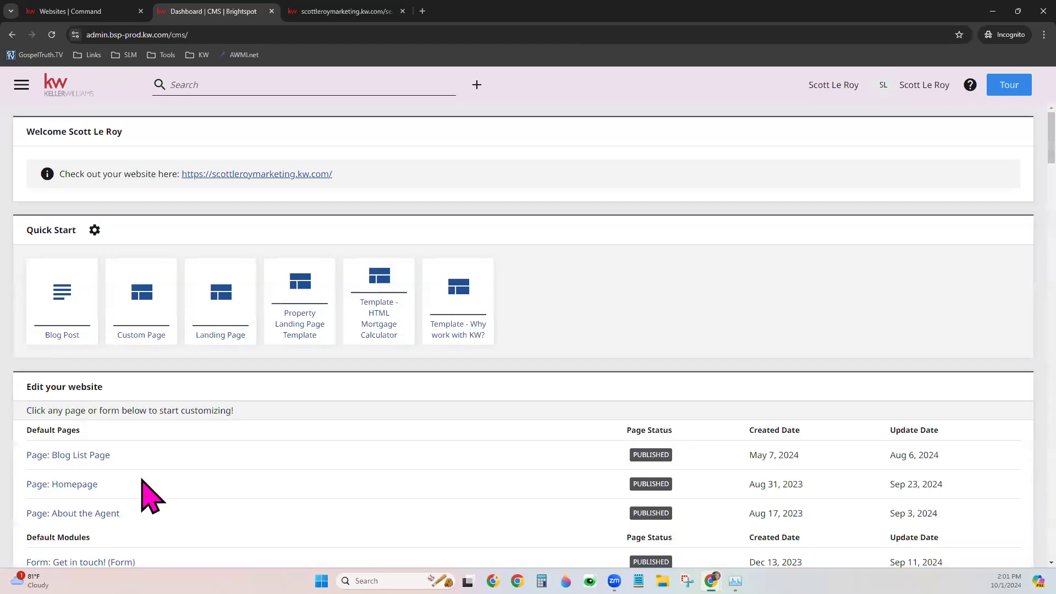
pyautogui.scroll(-1, 110, 418)
# Open 'Page: Blog List Page' from Edit your website and review its display name and Page Heading.
pyautogui.click(70, 405)
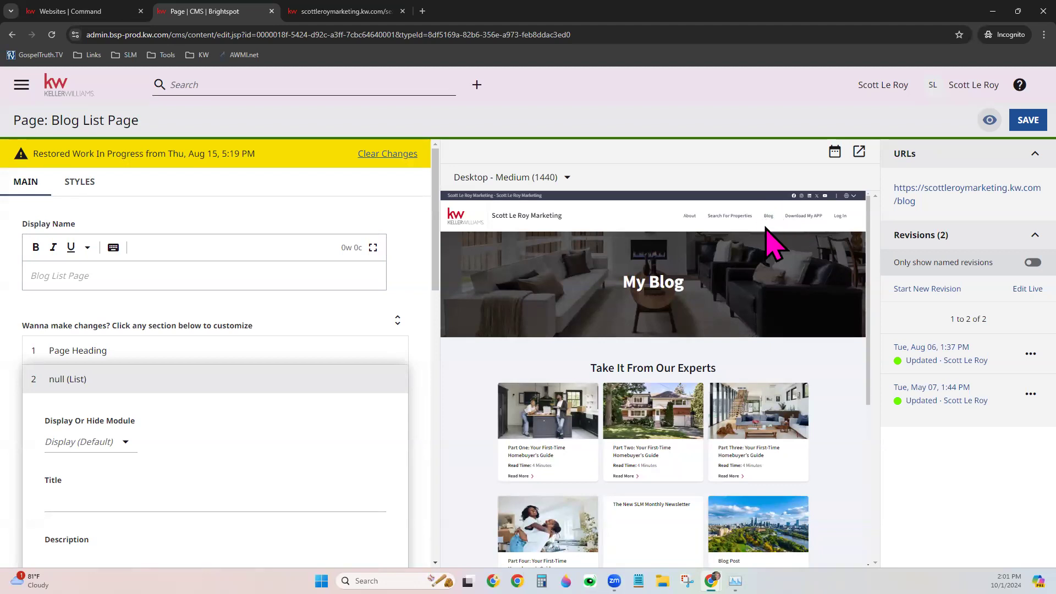
pyautogui.scroll(-1, 831, 392)
pyautogui.scroll(-3, 831, 393)
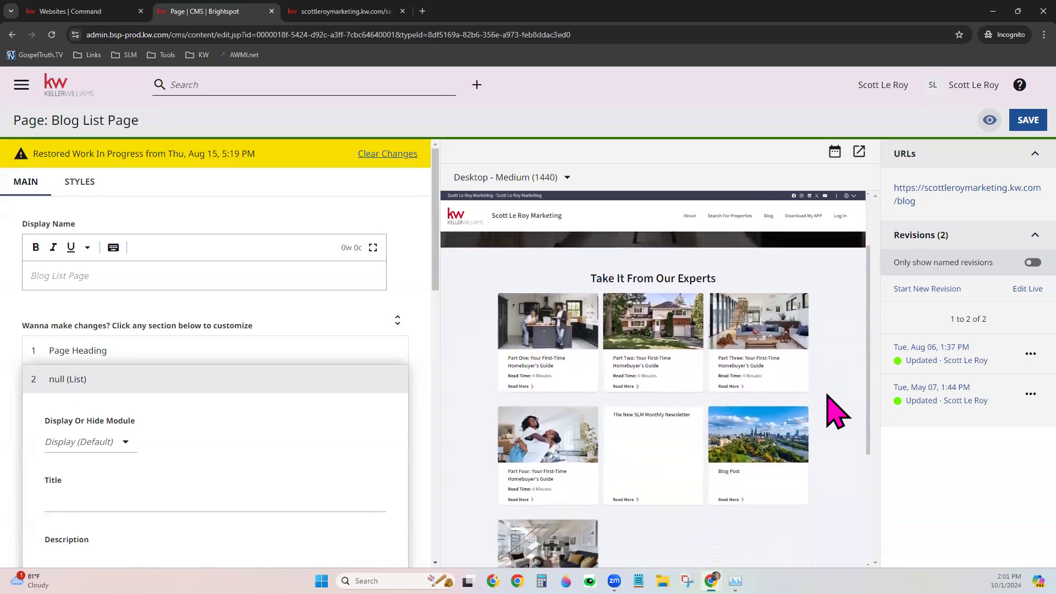
pyautogui.click(65, 270)
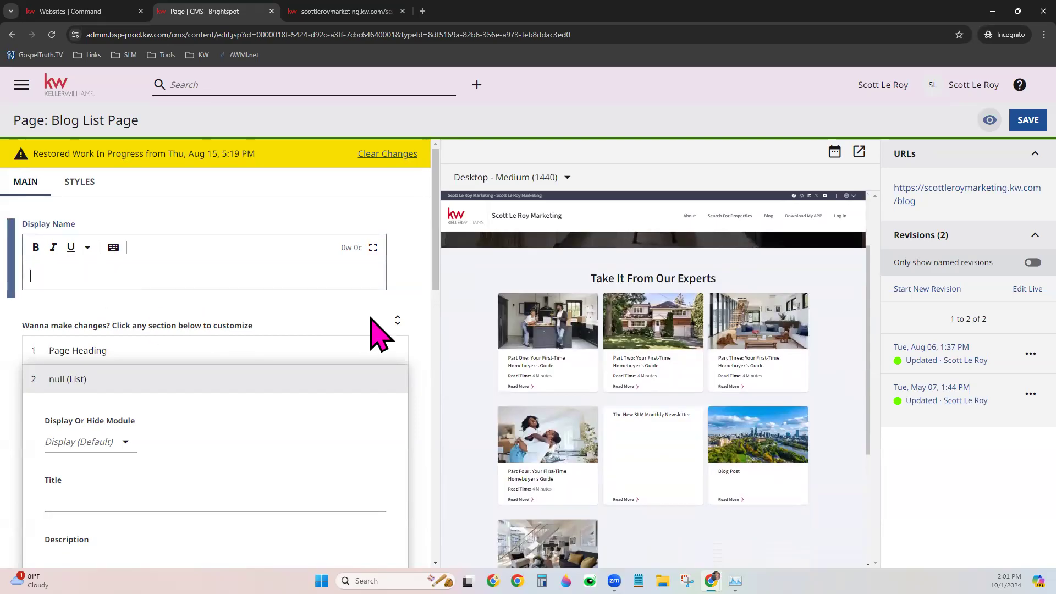
pyautogui.scroll(-3, 374, 333)
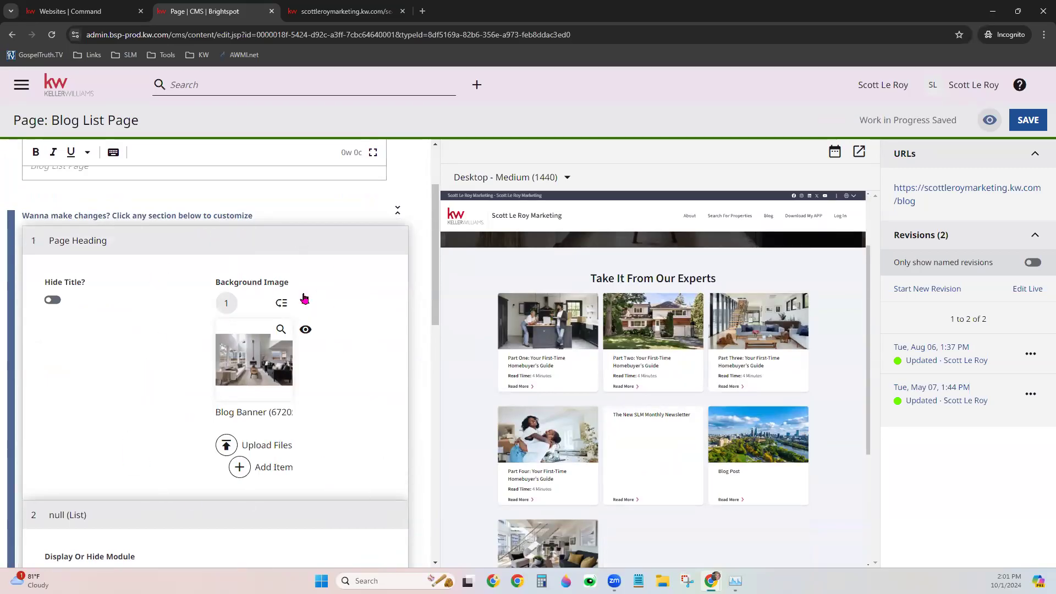
# Move Part One below Part Two in the List module's Featured Items.
pyautogui.scroll(-6, 329, 385)
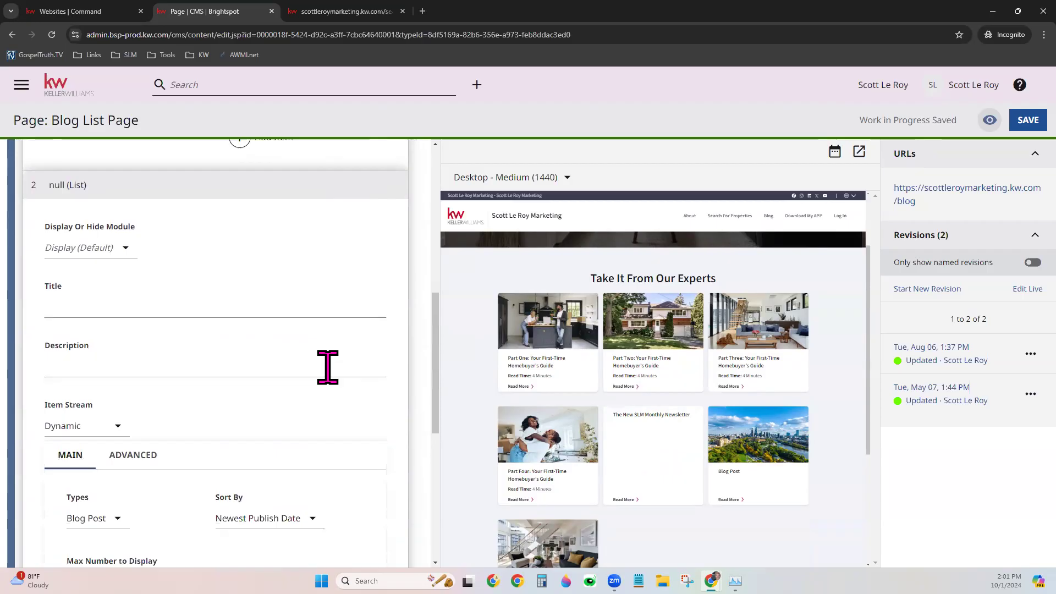
pyautogui.scroll(-2, 208, 270)
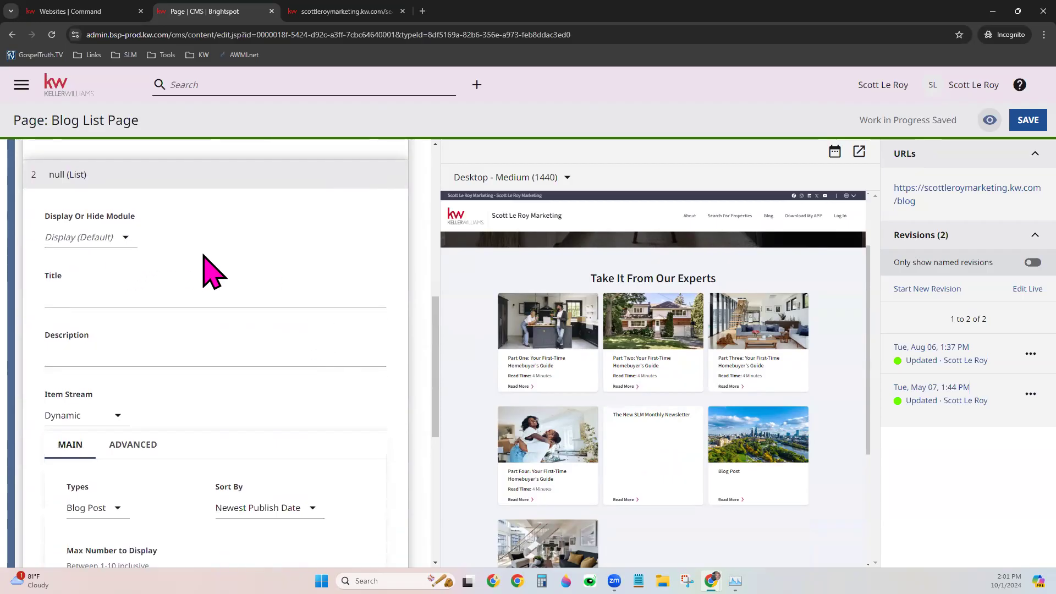
pyautogui.scroll(-5, 208, 271)
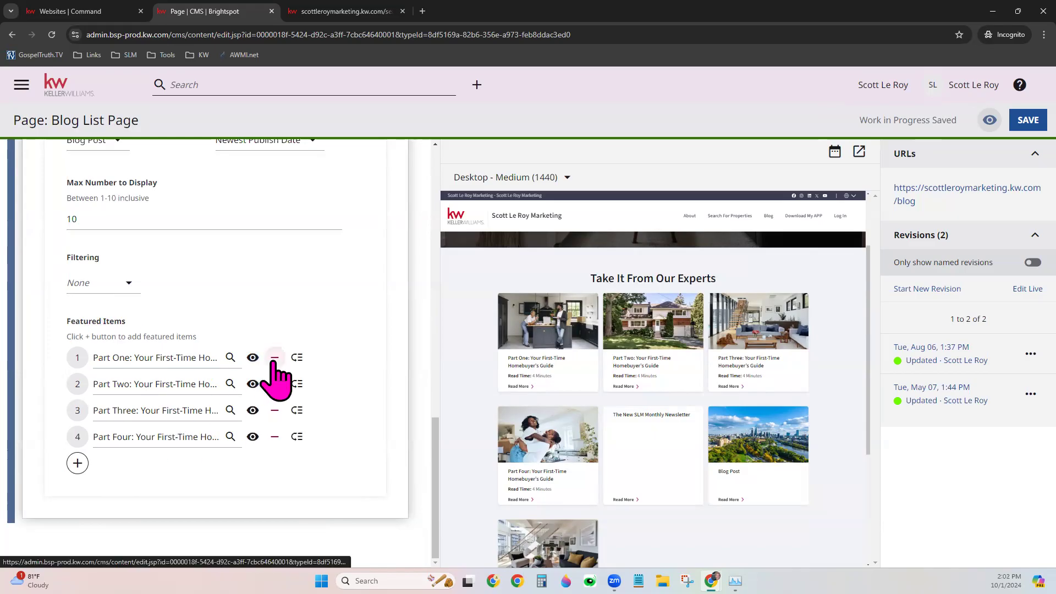
pyautogui.moveTo(297, 360); pyautogui.dragTo(290, 383)
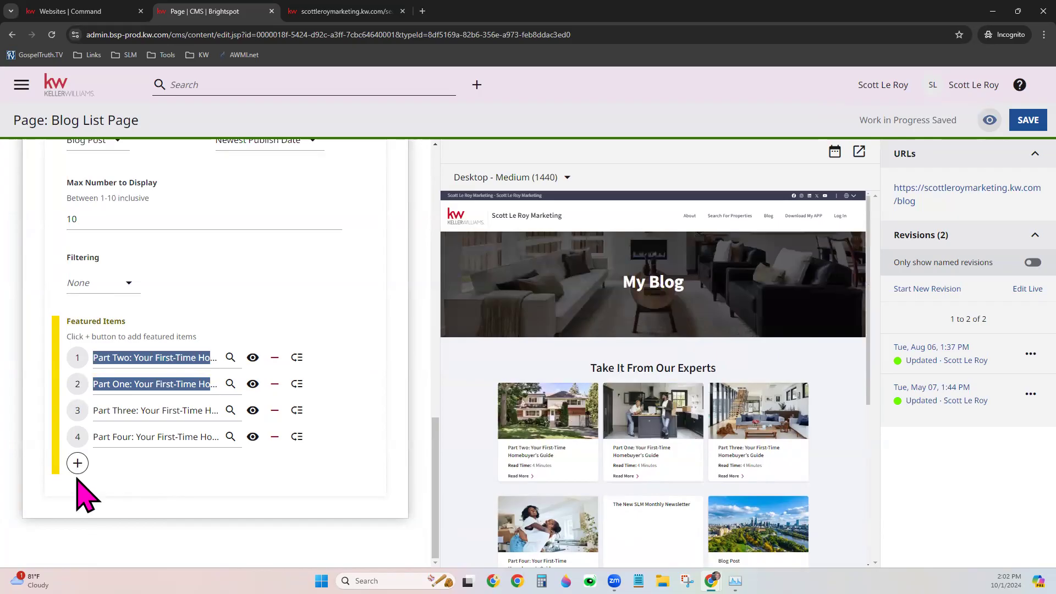
pyautogui.scroll(2, 172, 495)
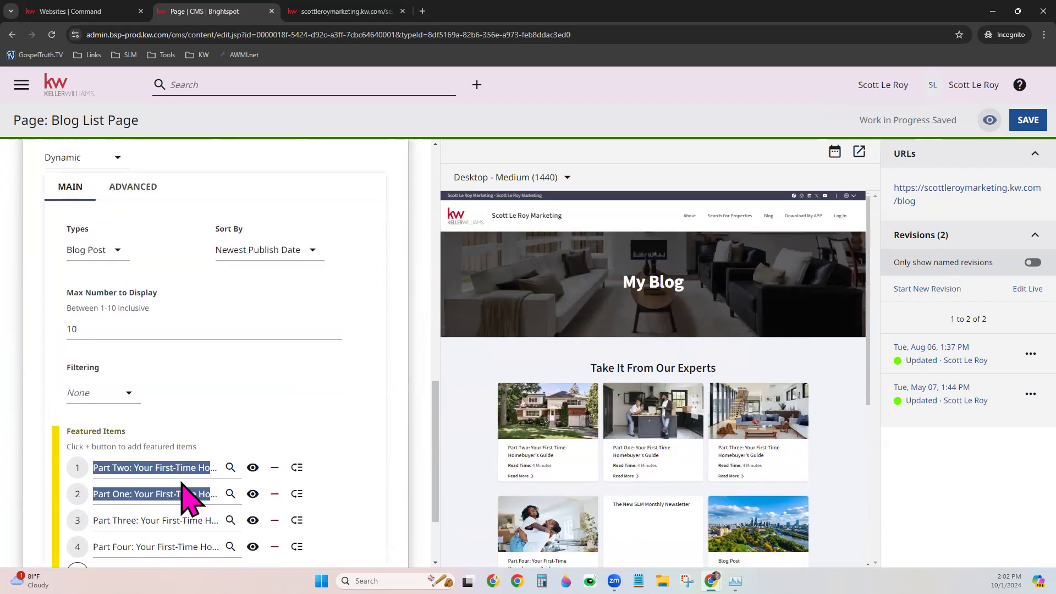
pyautogui.scroll(1, 184, 498)
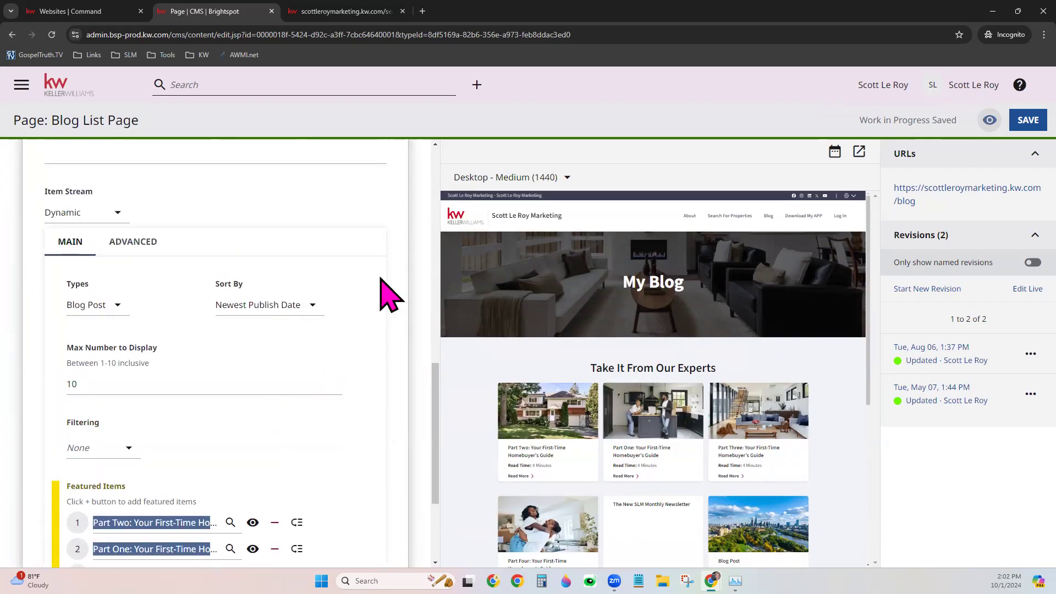